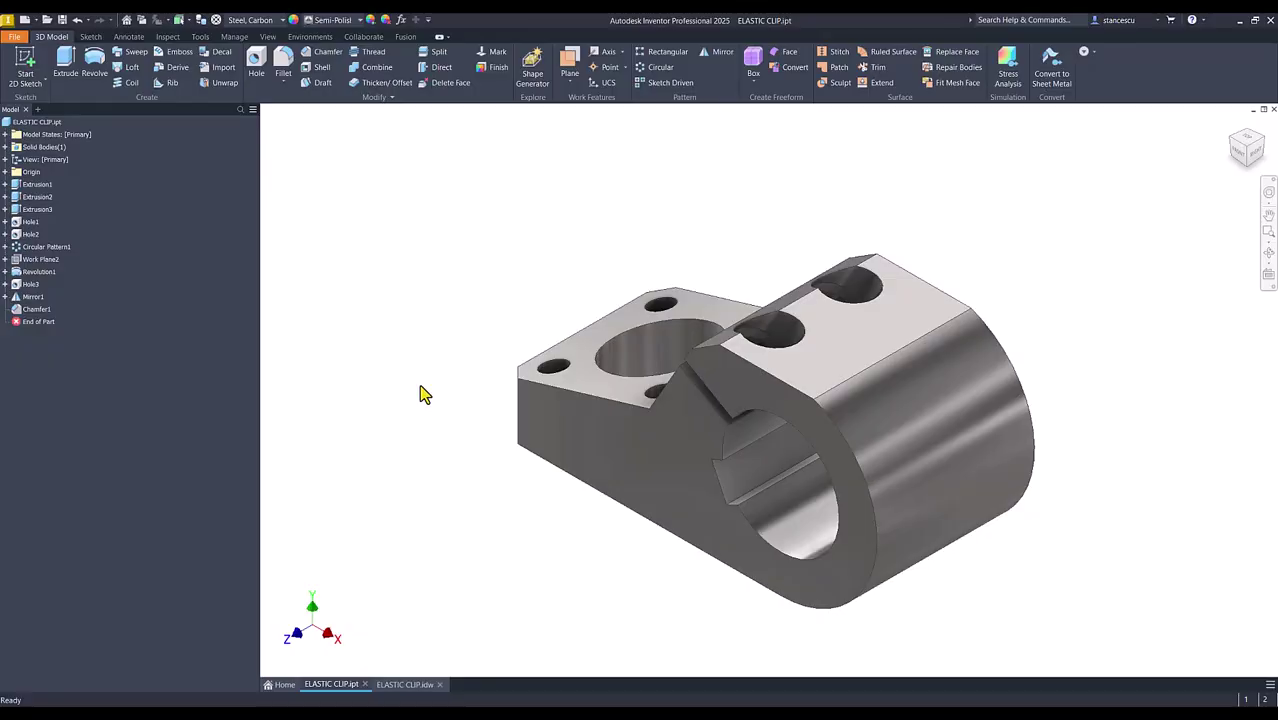
Step: Examine the finished elastic clip model from several sides and review the dimensions in its drawing
left_click(421, 389)
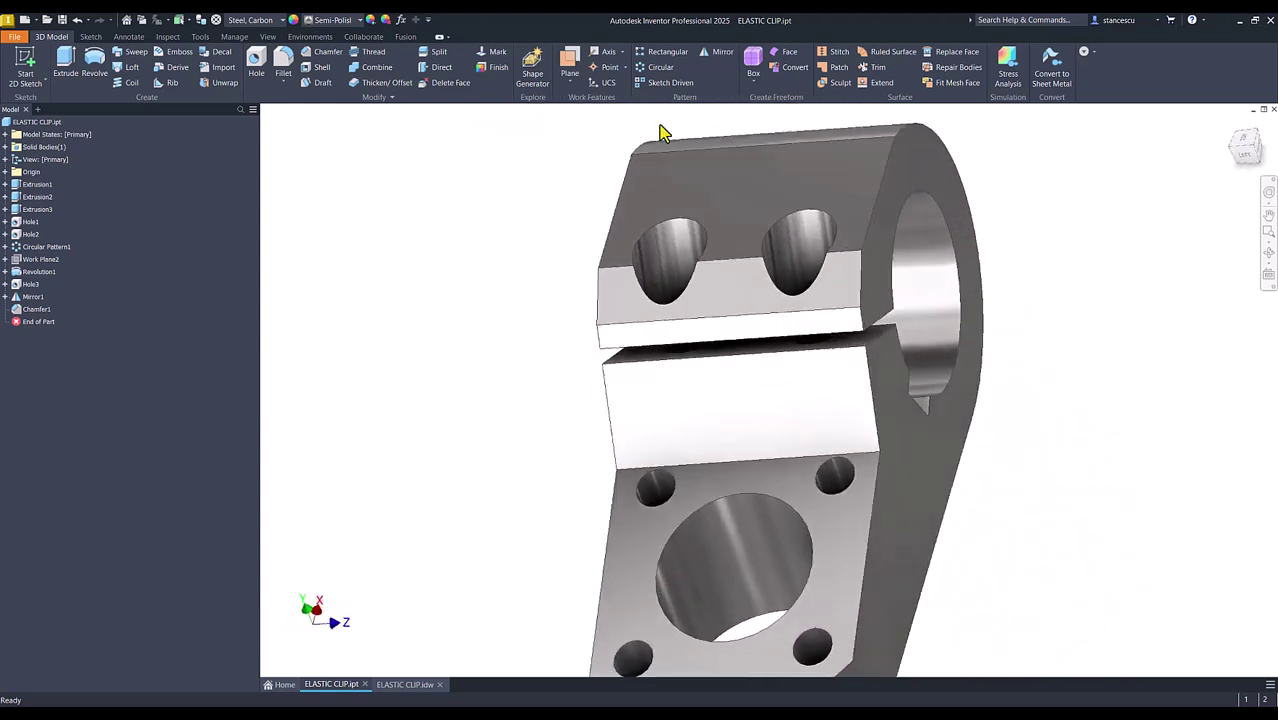
key("F6")
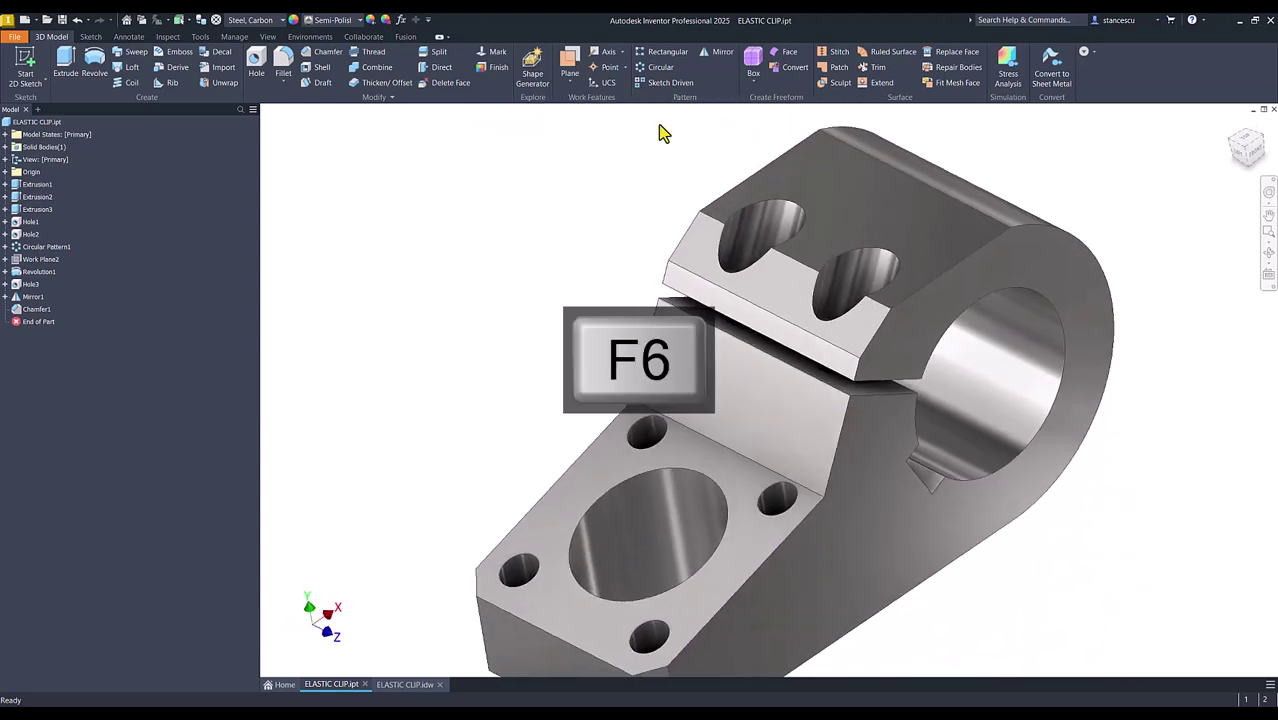
left_click(418, 688)
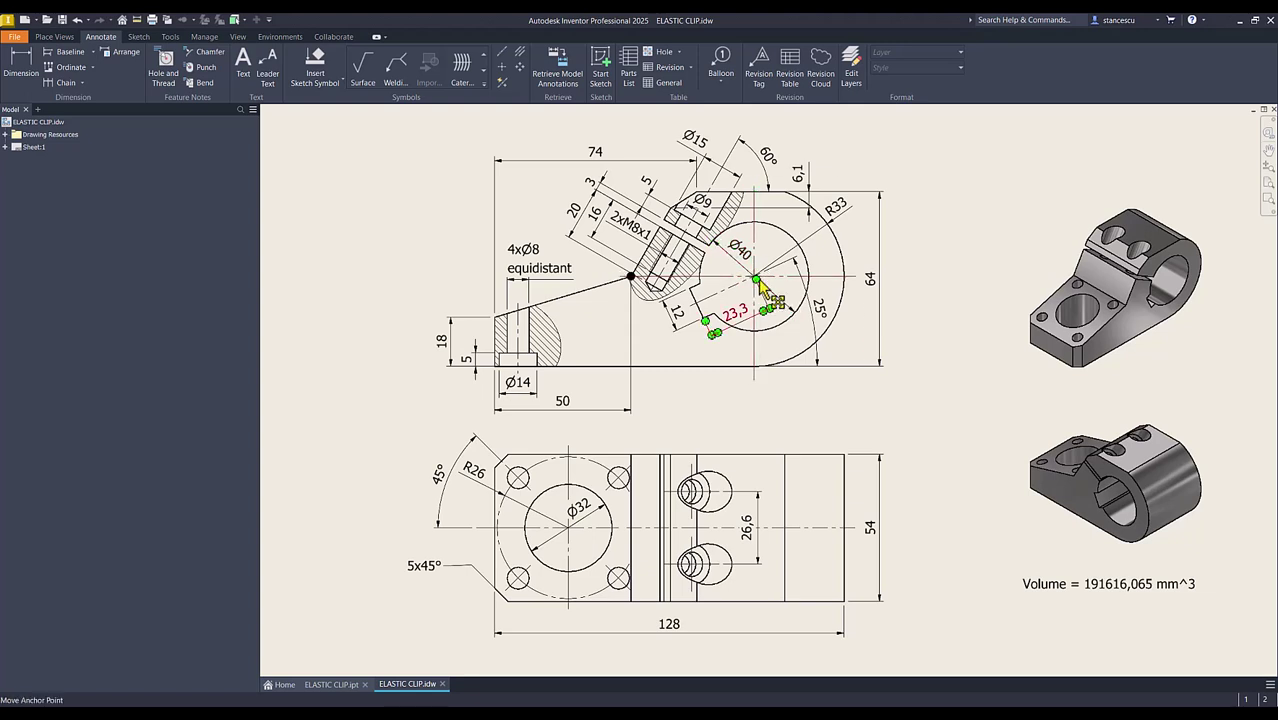
left_click(331, 166)
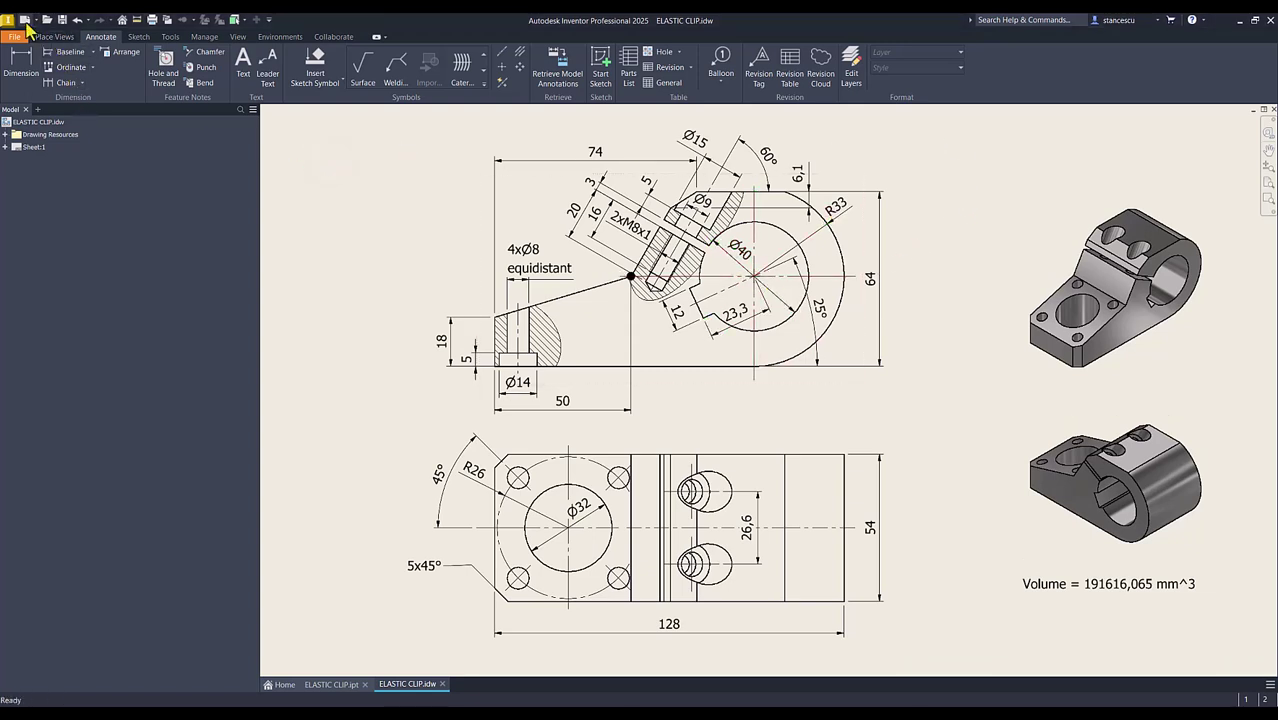
Step: Create a new part from the metric Standard (mm).ipt template and start a 2D sketch on the XY plane
left_click(25, 19)
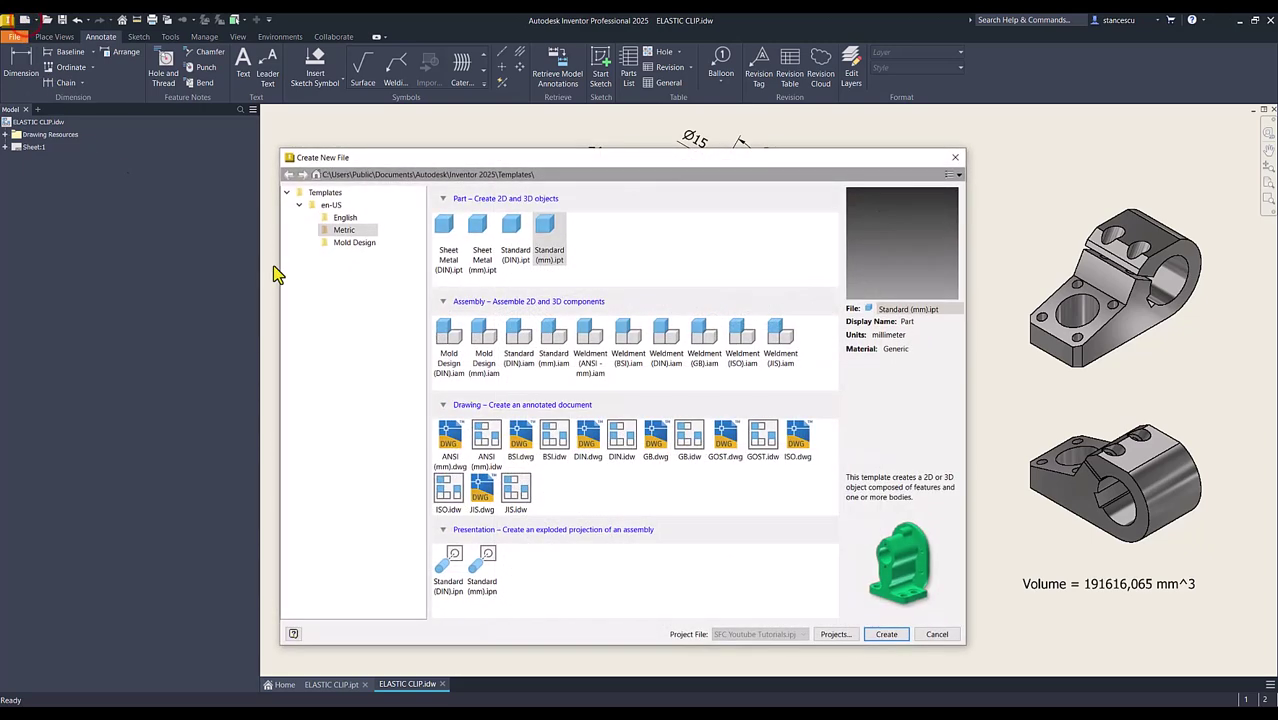
double_click(550, 230)
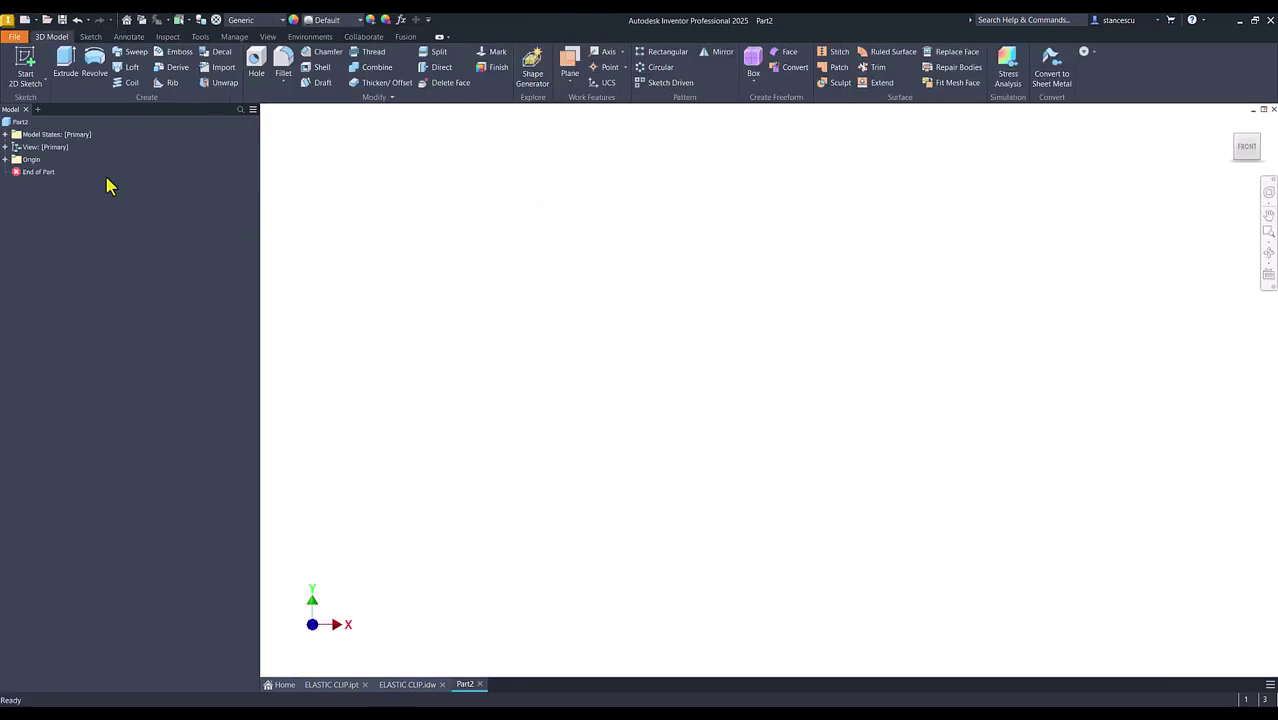
left_click(22, 65)
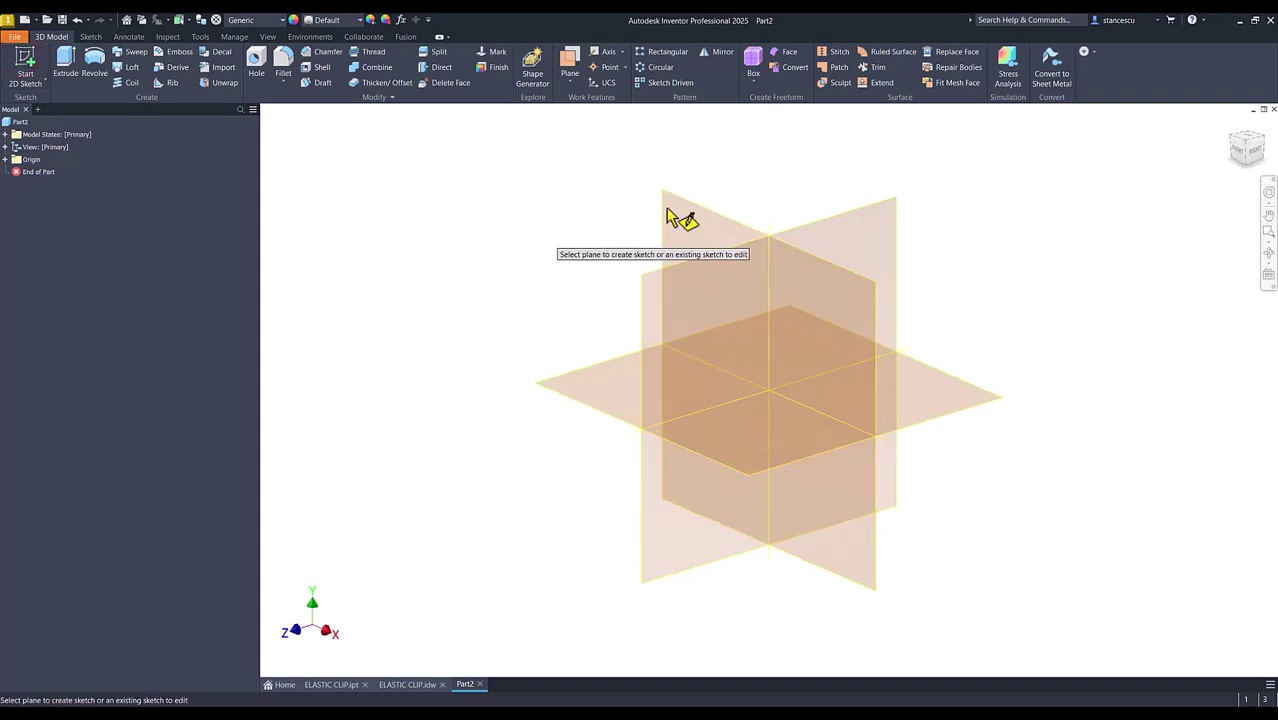
left_click(736, 226)
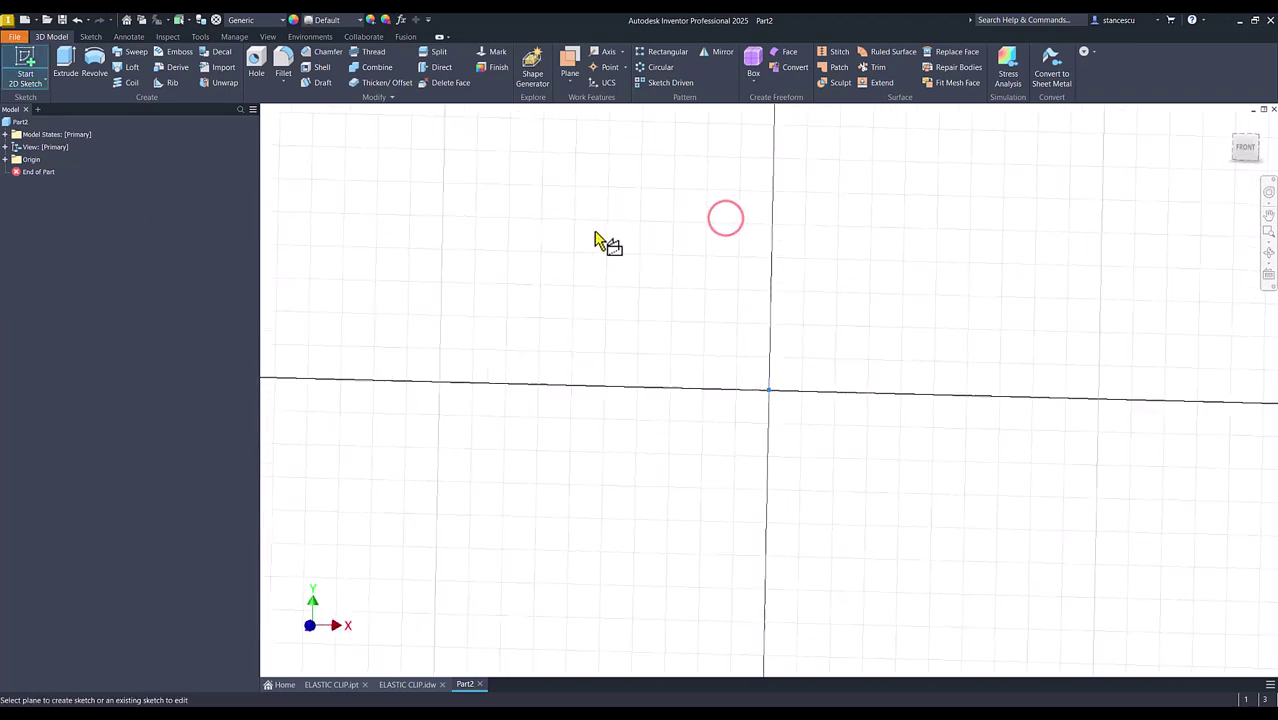
Step: Sketch a circle with a 33 mm radius centred on the origin
left_click(96, 62)
left_click(768, 390)
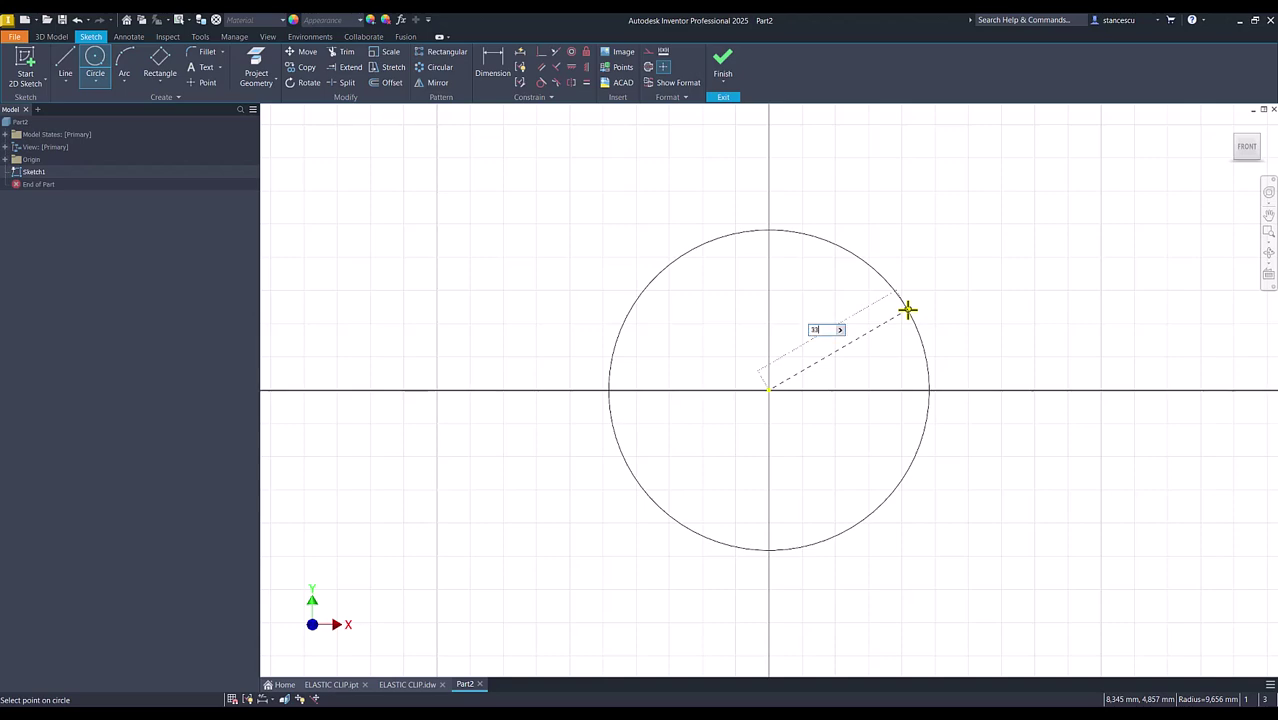
key("Return")
key("Num_Lock")
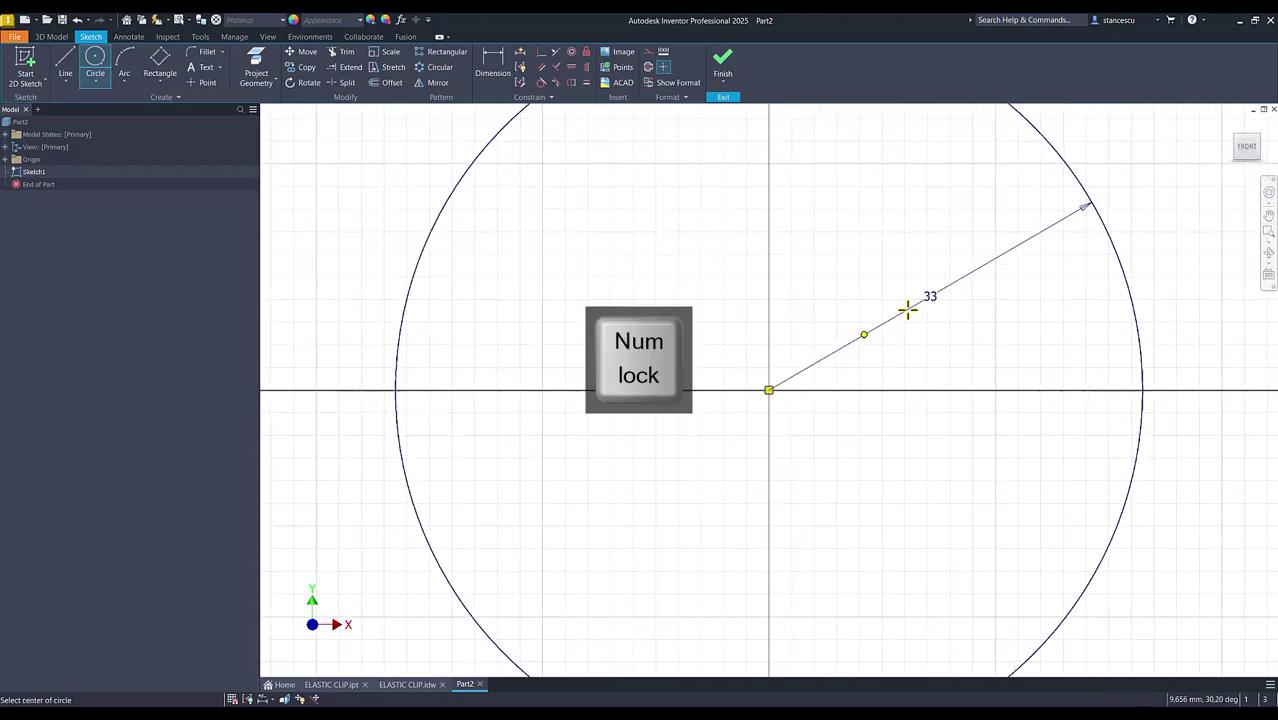
Step: Draw a 95 mm horizontal line leftward from the circle's lowest point and an 18 mm vertical line upward from its end
scroll(908, 310, "down", 3)
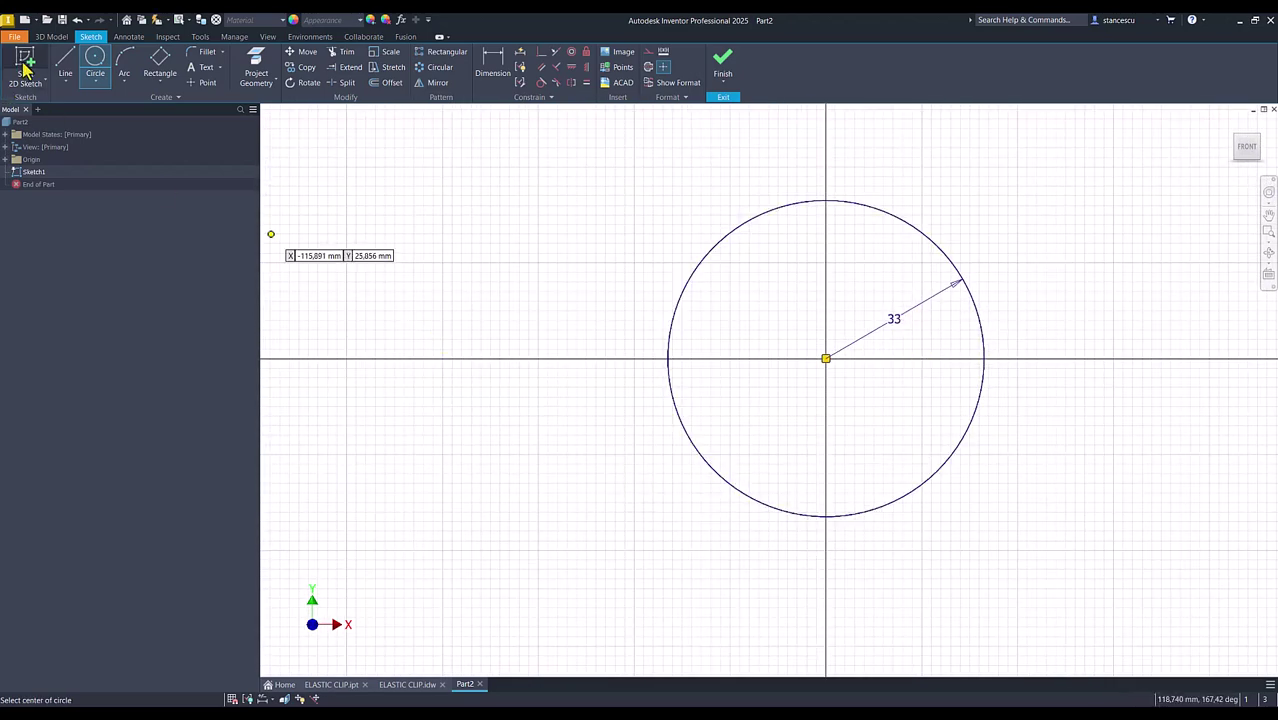
left_click(64, 66)
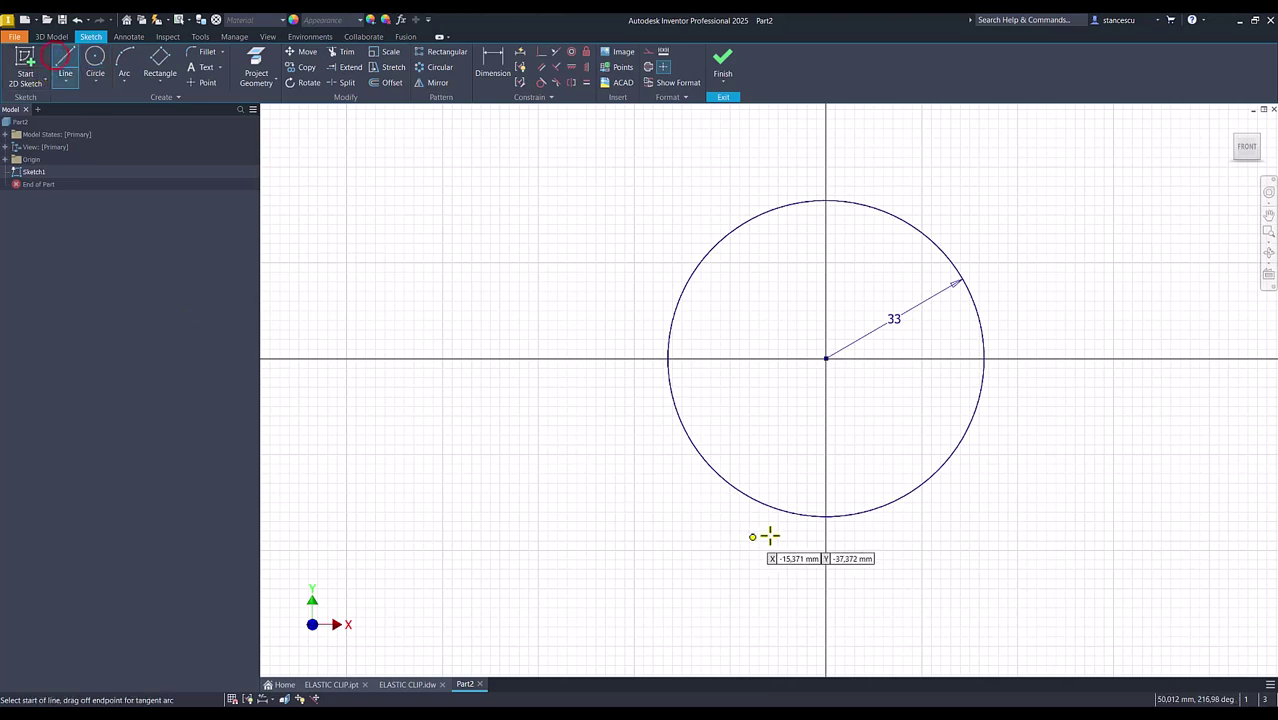
left_click(825, 518)
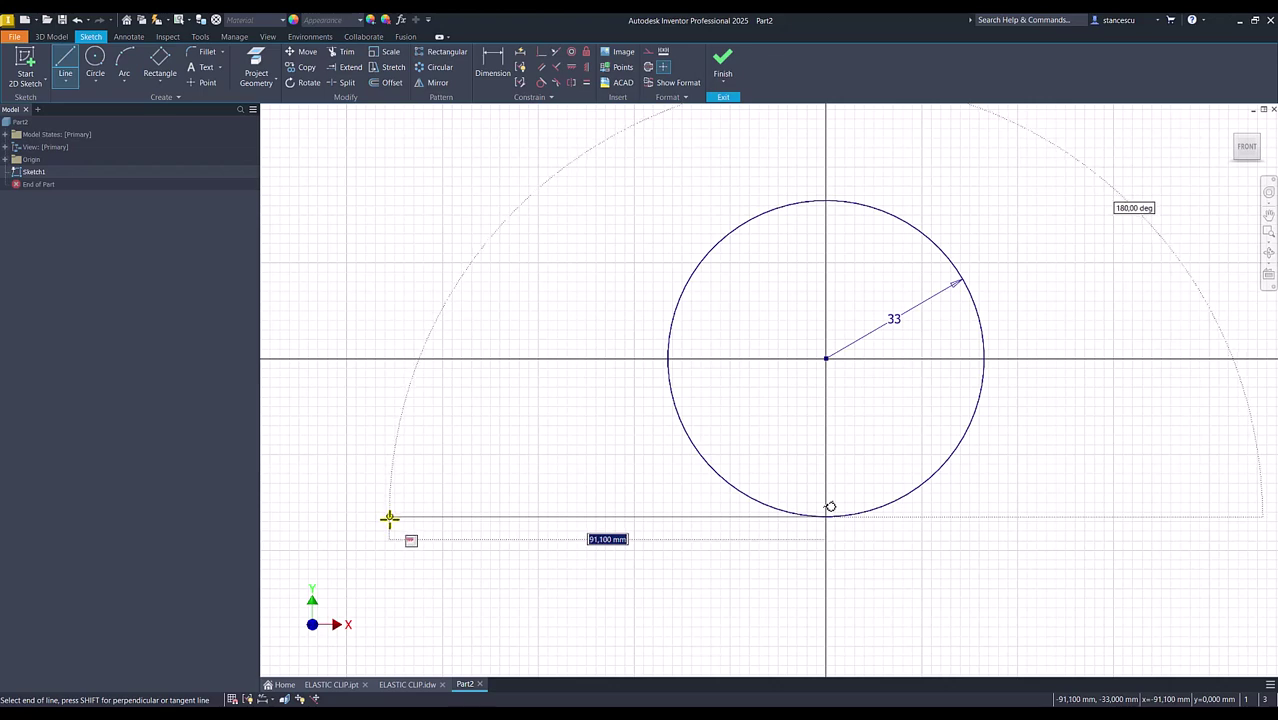
type("95")
key("Return")
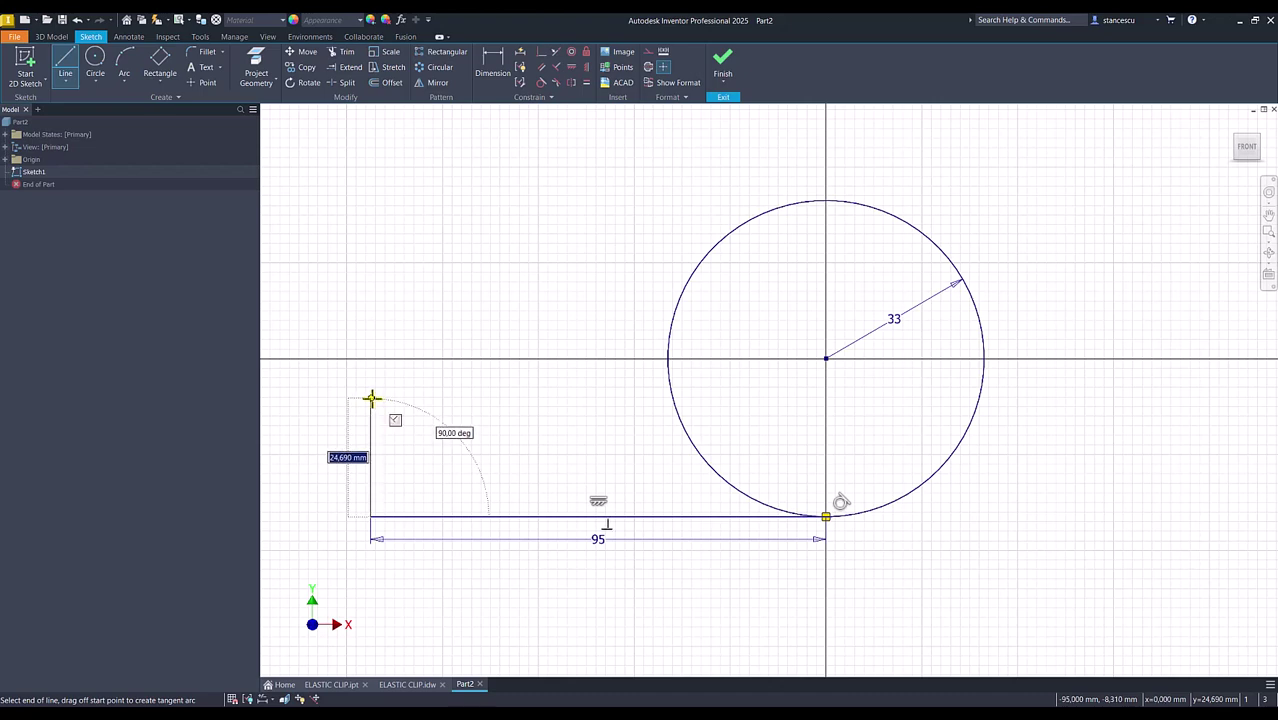
type("18")
key("Return")
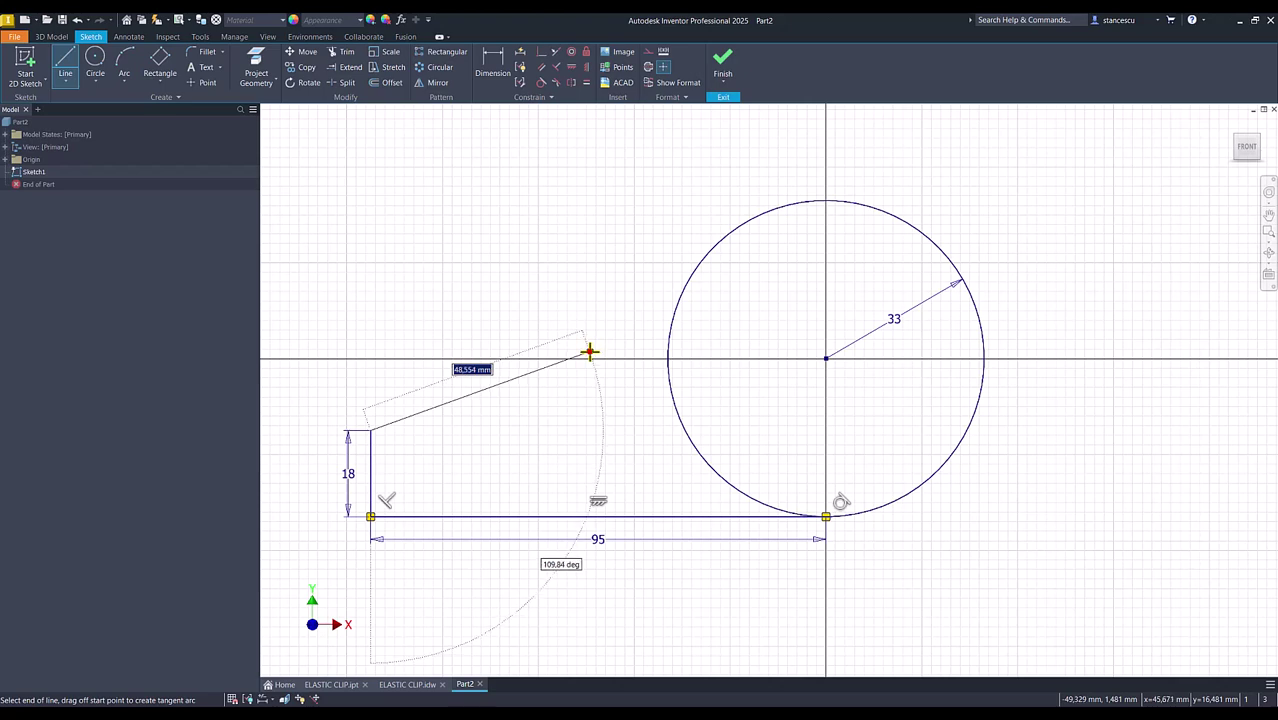
Step: Continue the outline with a sloped line about 49 mm long, two shorter rising lines and a horizontal line ending on the circle's upper right
left_click(590, 352)
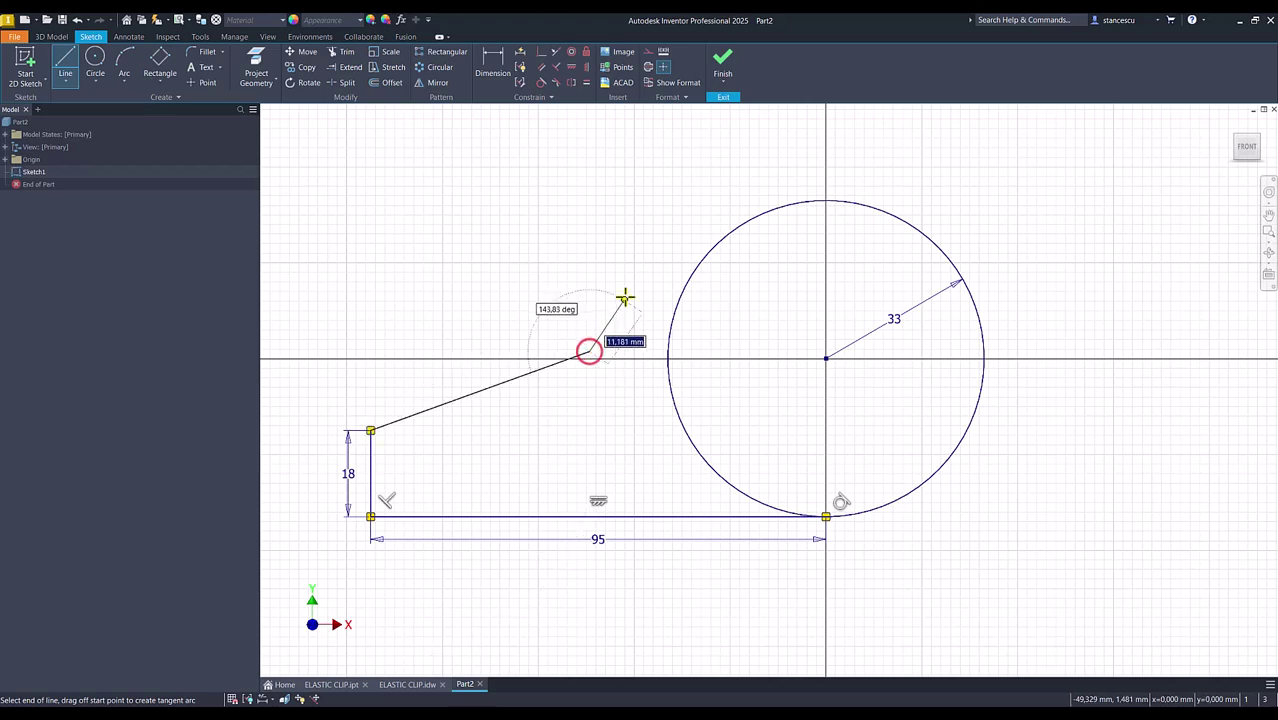
left_click(645, 249)
left_click(708, 212)
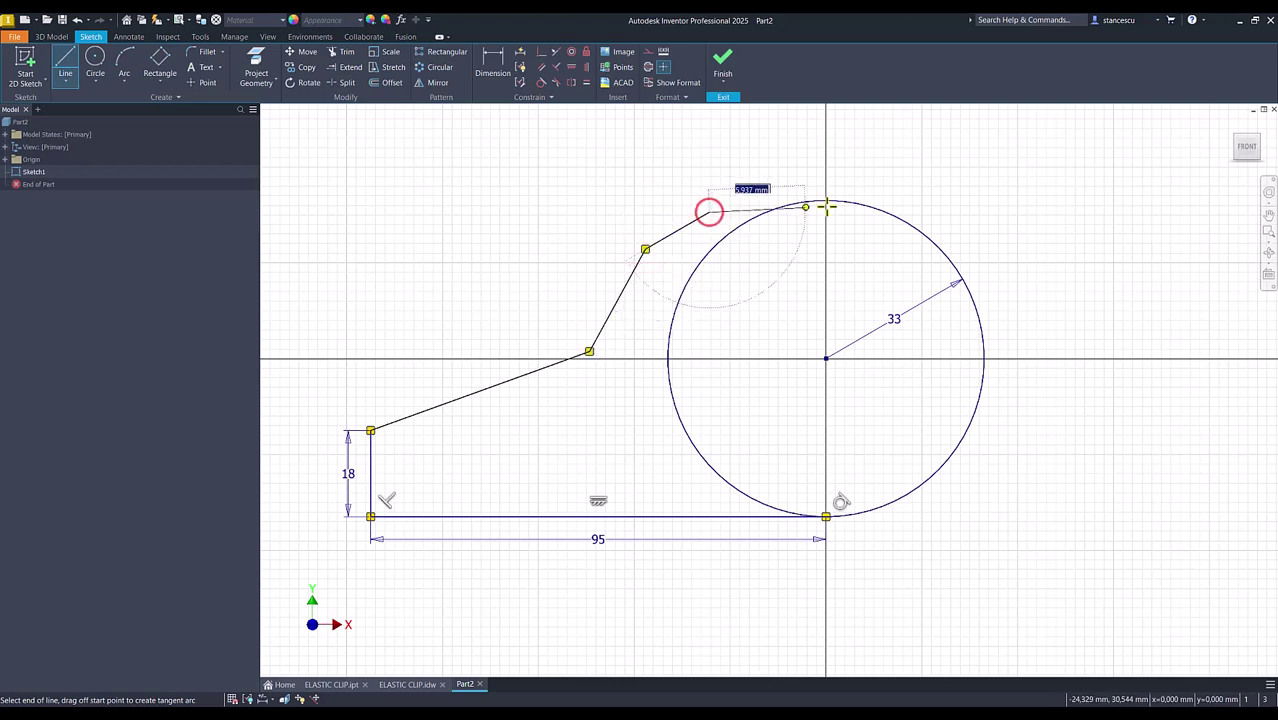
left_click(884, 211)
key("Escape")
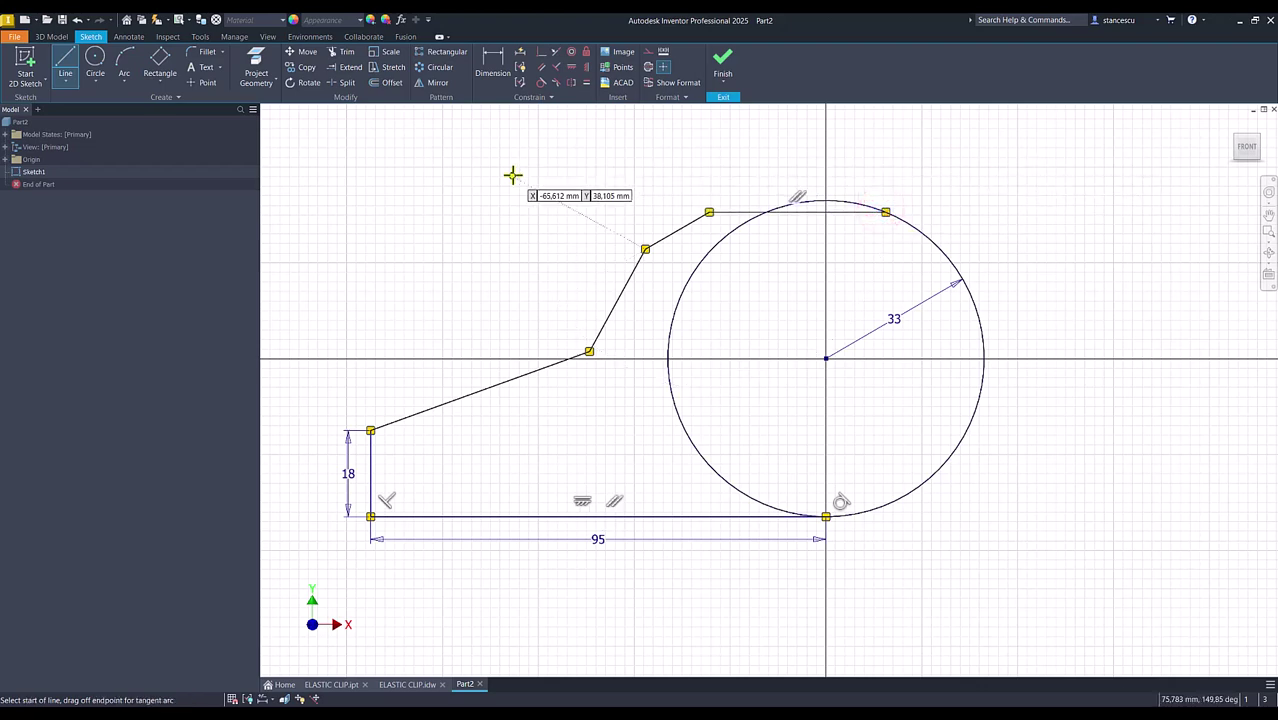
Step: Trim the circle's upper and left portions inside the outline, keeping only the right-hand arc
left_click(343, 54)
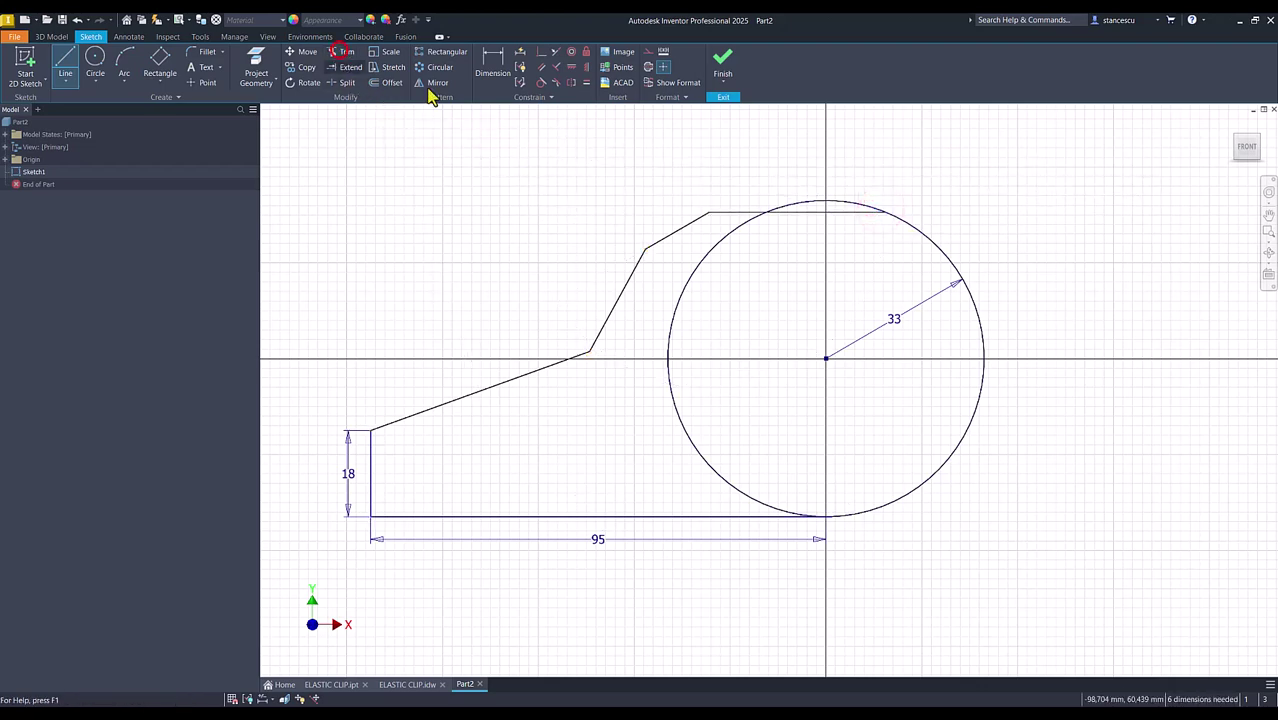
left_click(786, 205)
left_click(723, 238)
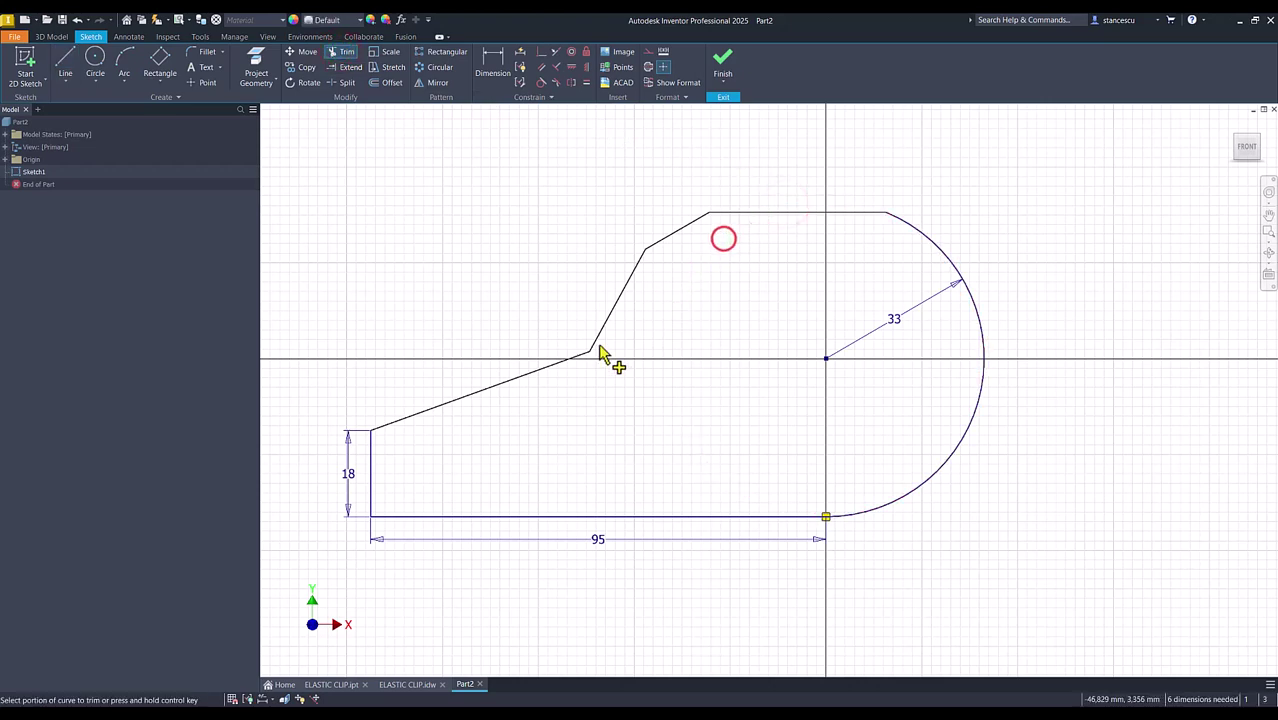
Step: Dimension the vertical height of the short sloped line below the outline's upper edge as 6.1 mm
left_click(486, 84)
left_click(668, 240)
left_click(745, 236)
type("6,1")
key("Return")
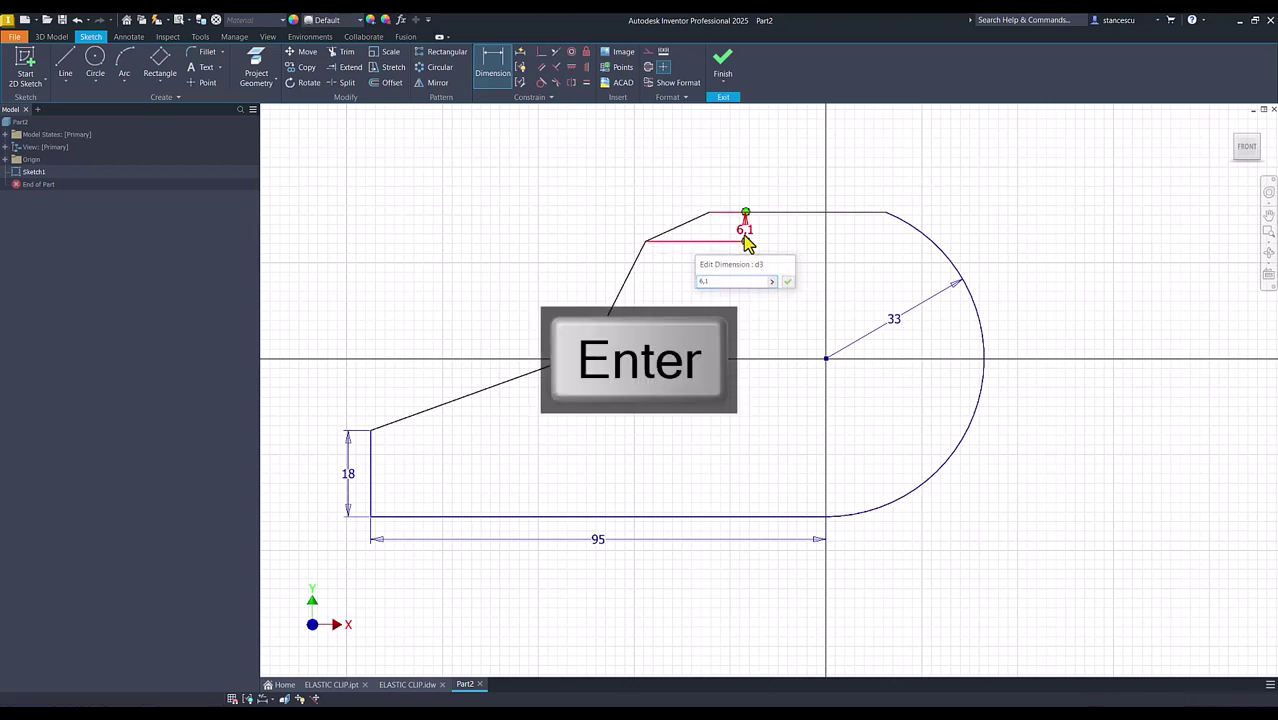
Step: Align the outline's inner corner horizontally with the arc centre and set the long sloped line's horizontal length to 50 mm
left_click(572, 68)
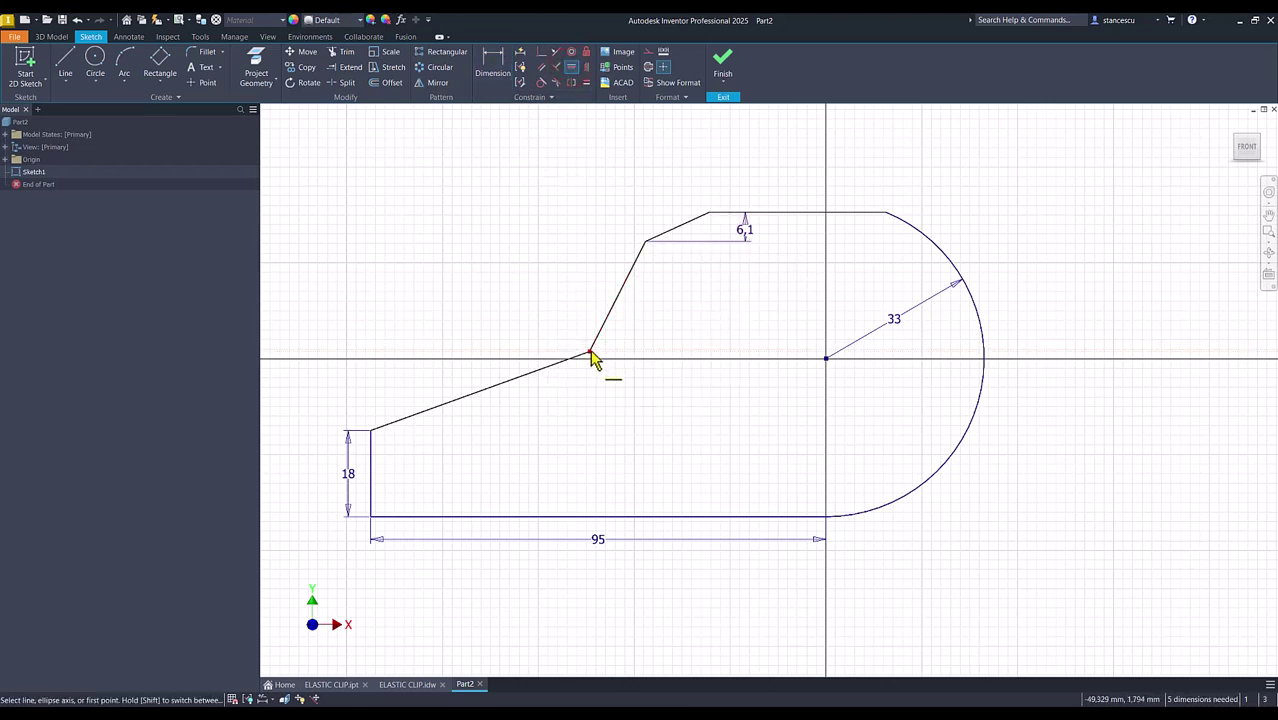
left_click(589, 350)
left_click(826, 358)
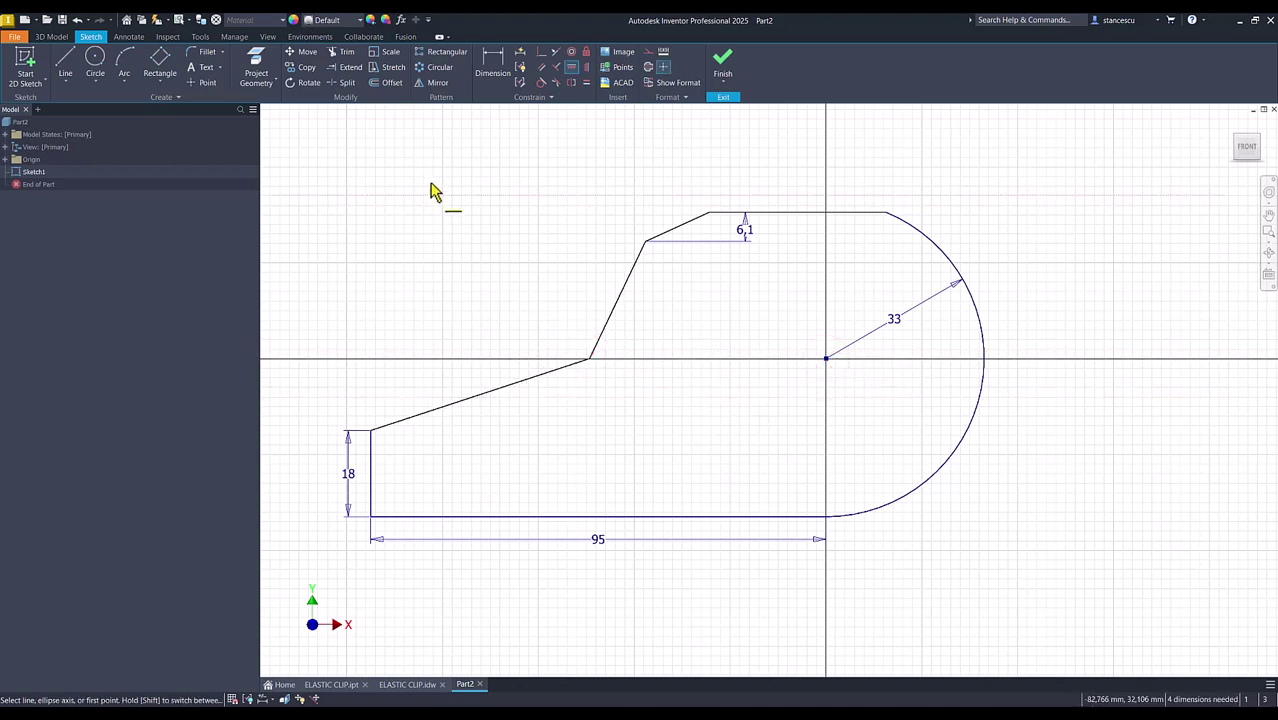
left_click(491, 70)
left_click(447, 402)
left_click(470, 338)
type("50")
key("Return")
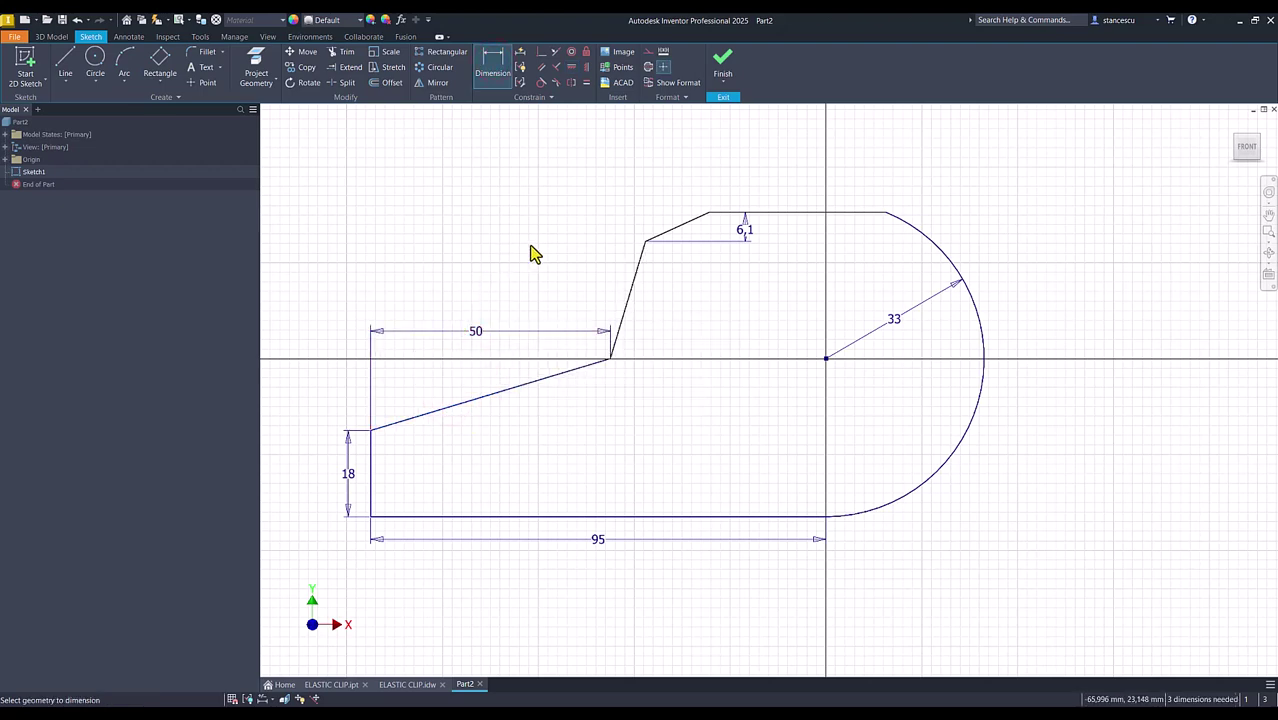
Step: Set the angle between the steep sloped line and the base line to 60 degrees
left_click(632, 282)
left_click(691, 514)
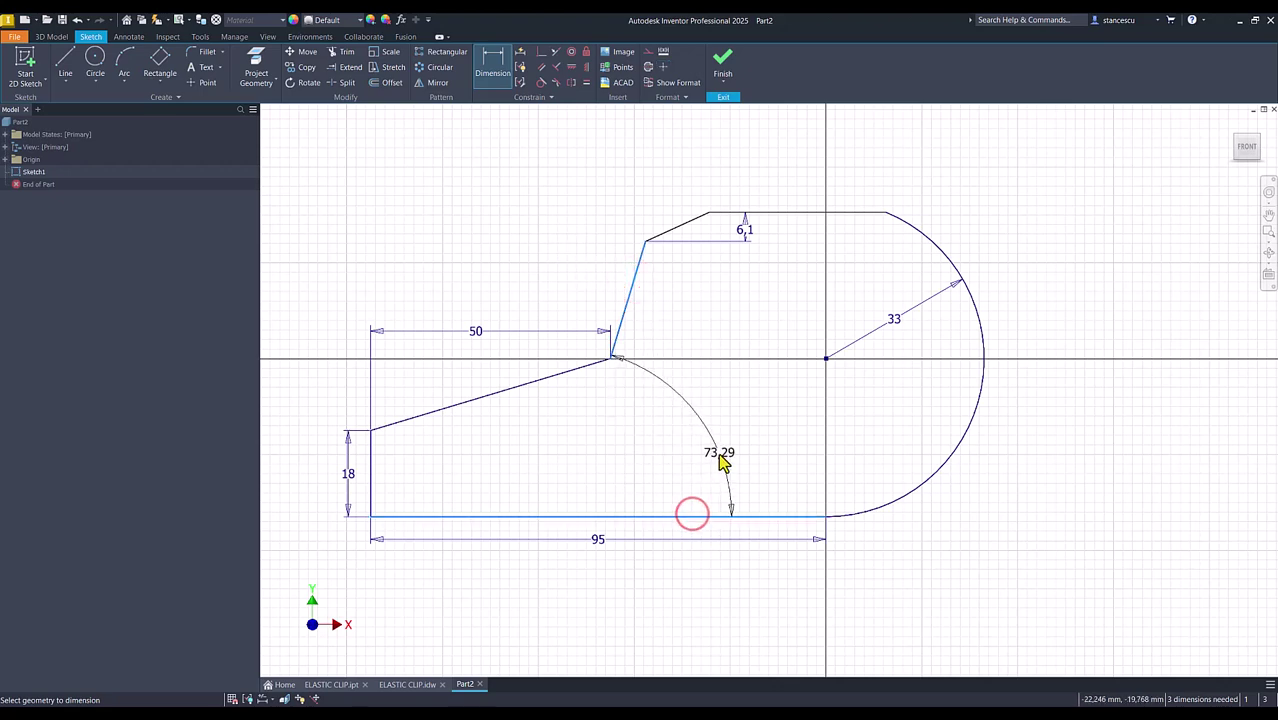
left_click(737, 428)
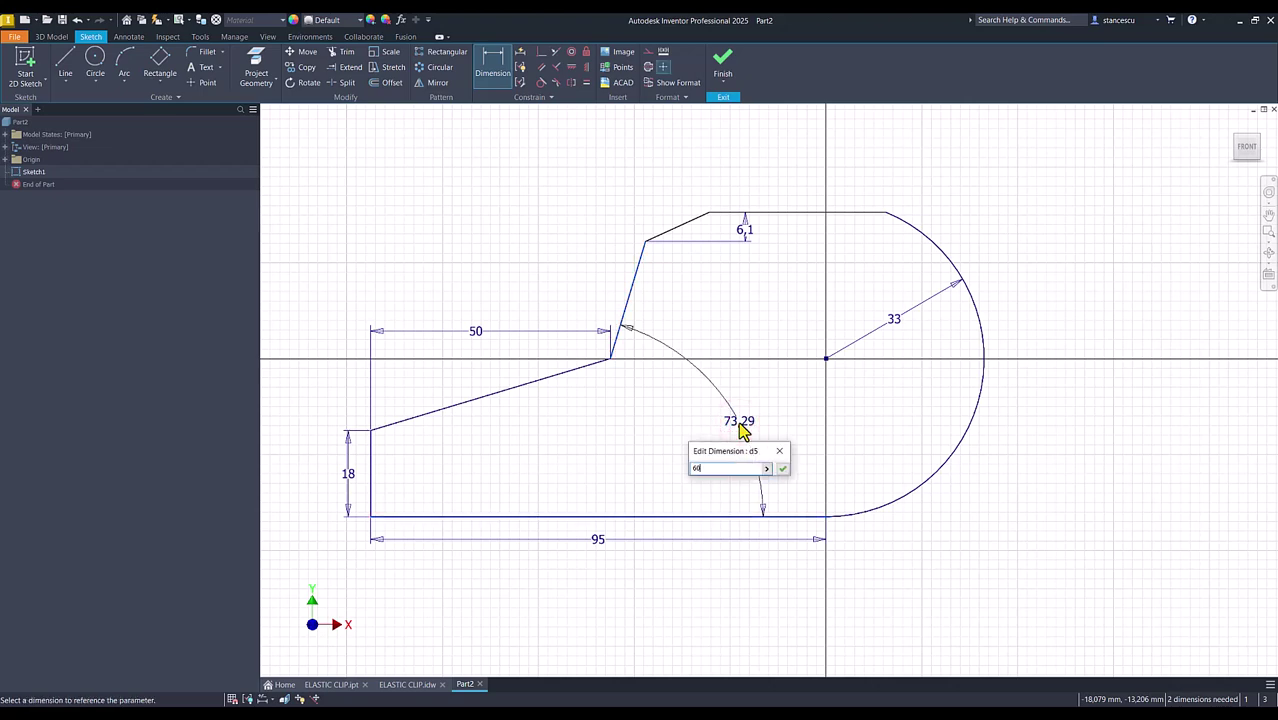
type("60")
key("Return")
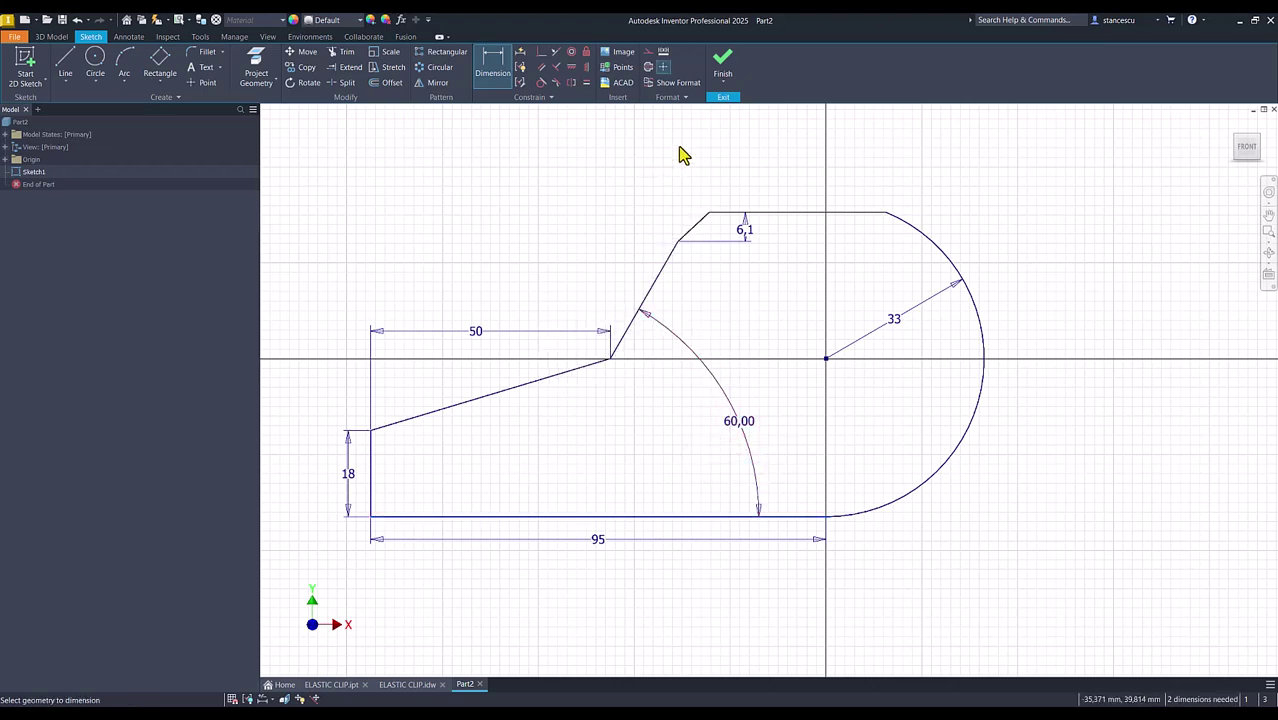
Step: Set the horizontal distance from the left vertical edge to the start of the upper horizontal line to 74 mm
left_click(706, 215)
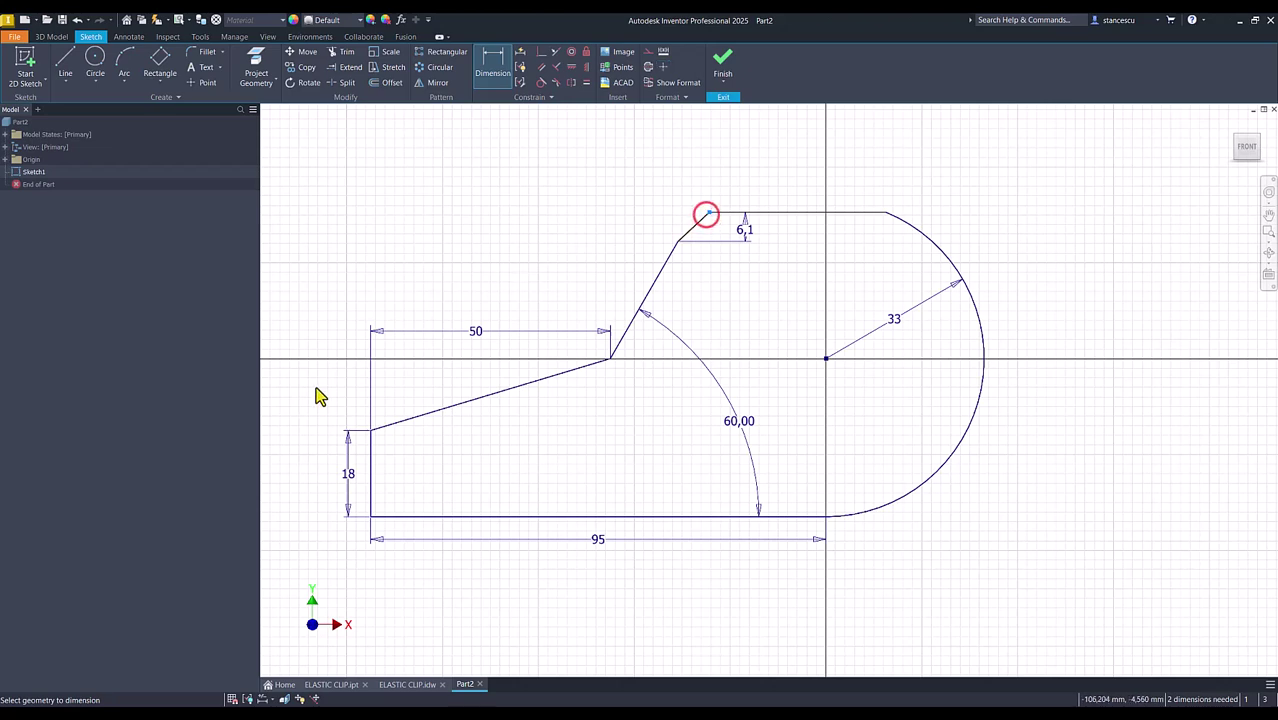
left_click(369, 452)
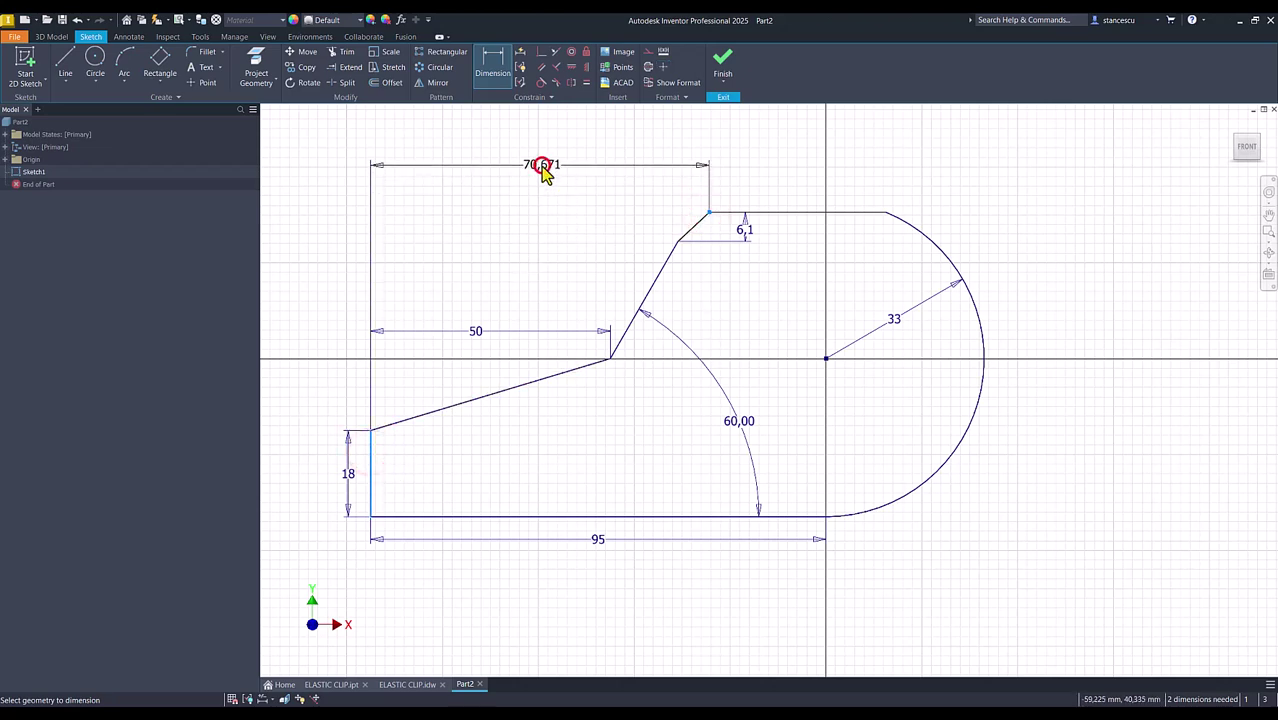
left_click(540, 168)
type("74")
key("Return")
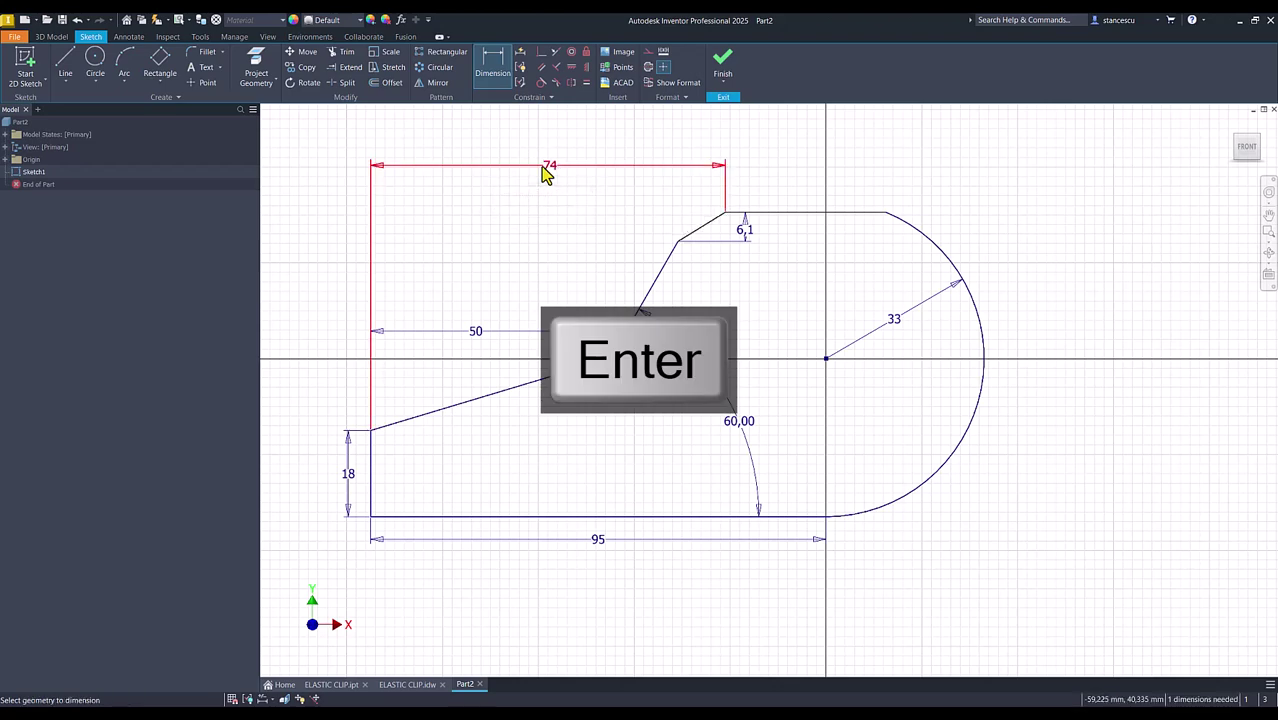
Step: Set the height between the base line and the upper horizontal line to 64 mm
left_click(848, 216)
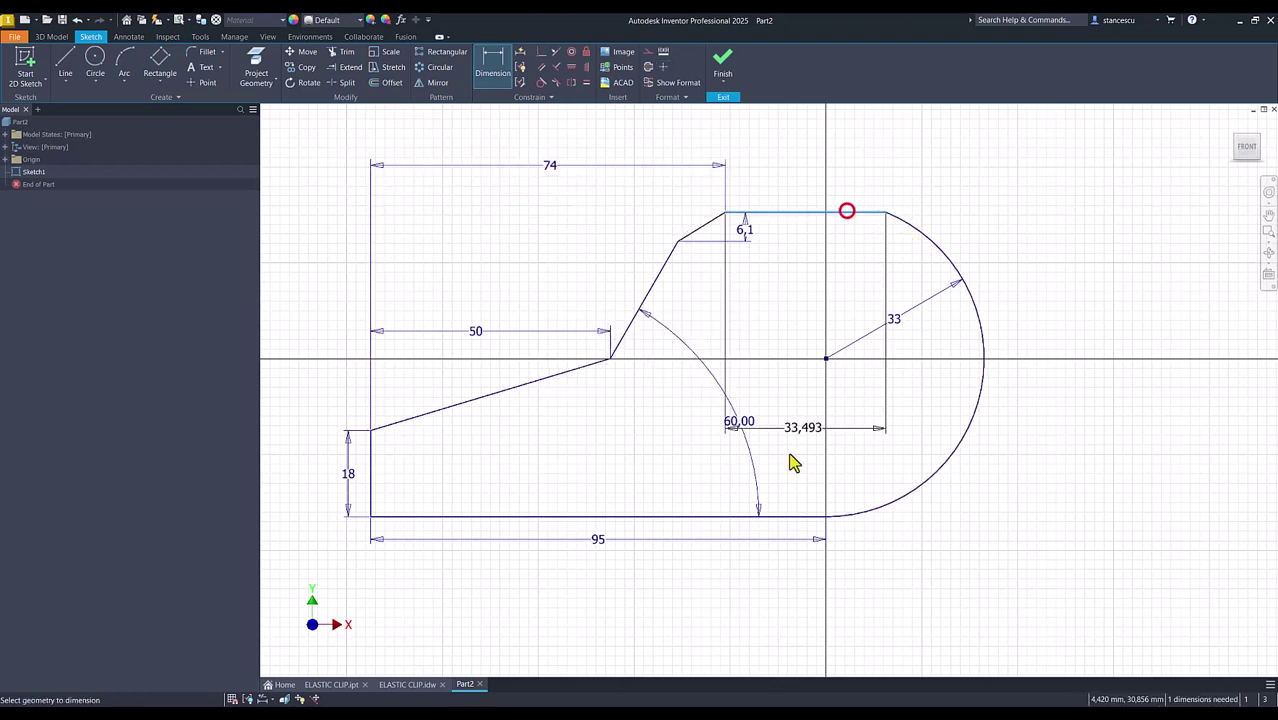
left_click(791, 517)
left_click(1066, 418)
type("6")
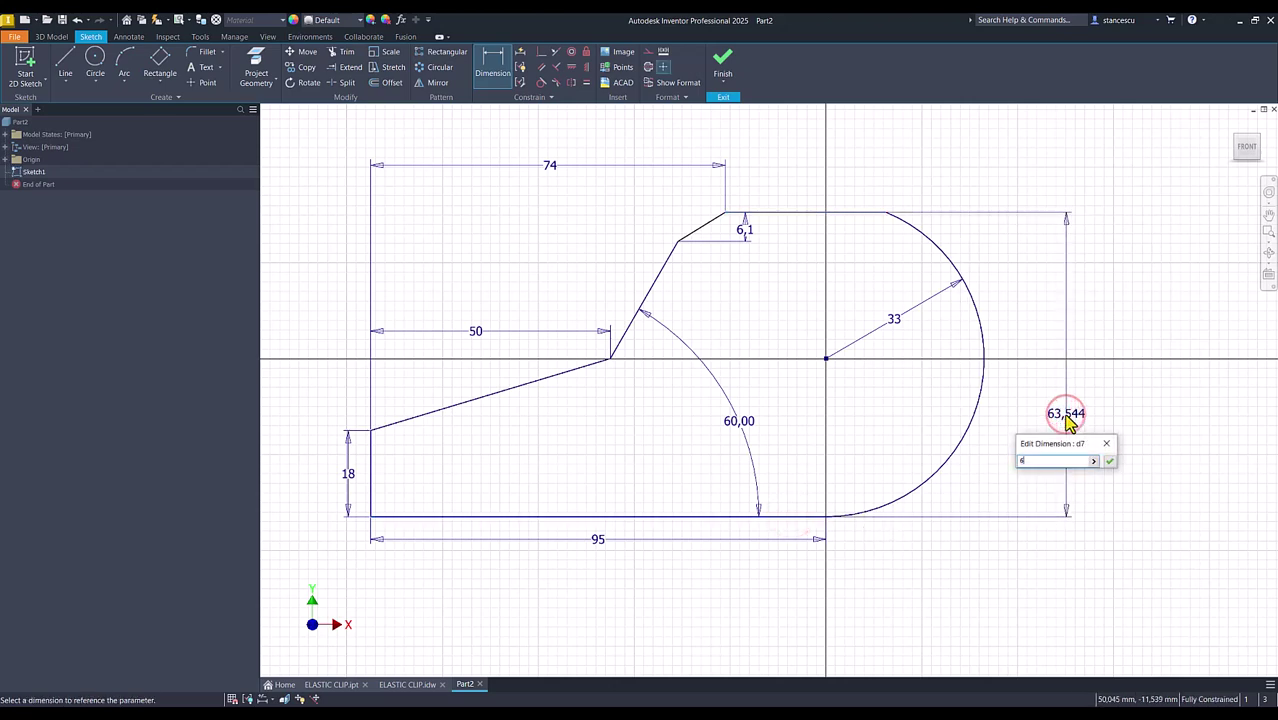
type("4")
key("Return")
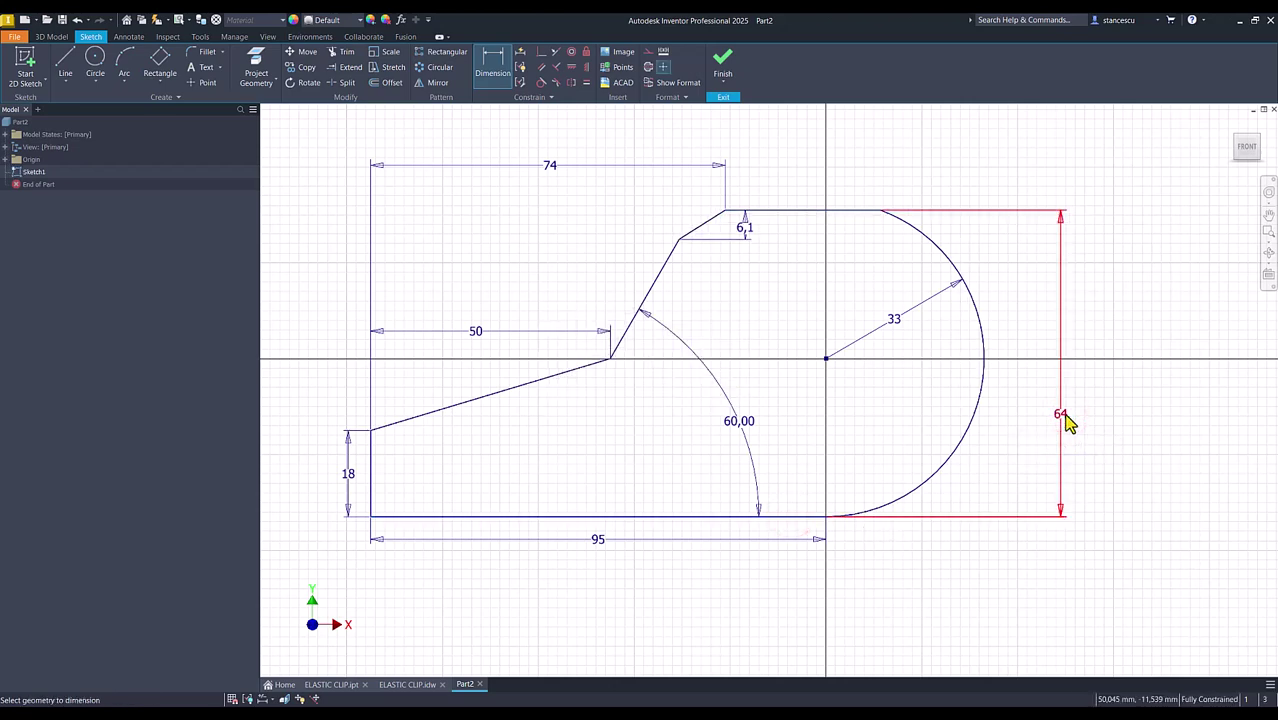
Step: Finish the side profile sketch and extrude it symmetrically to a total width of 54 mm
left_click(723, 66)
key("F6")
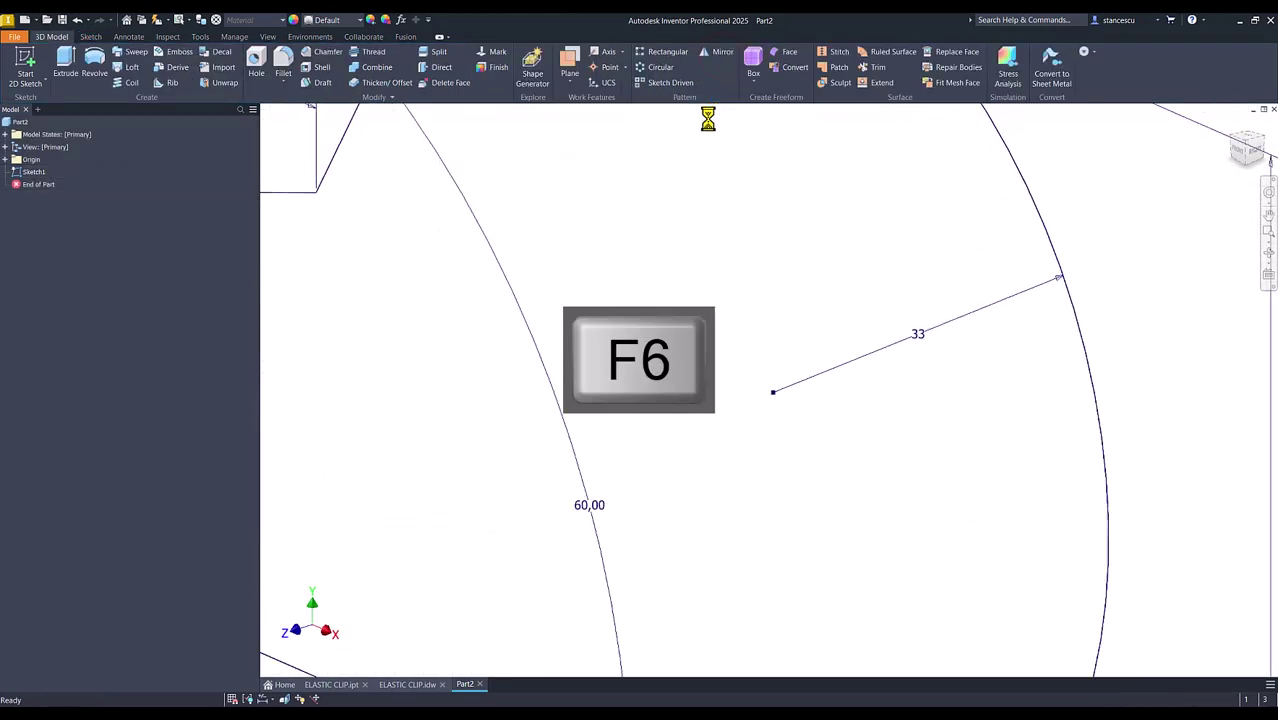
left_click(65, 65)
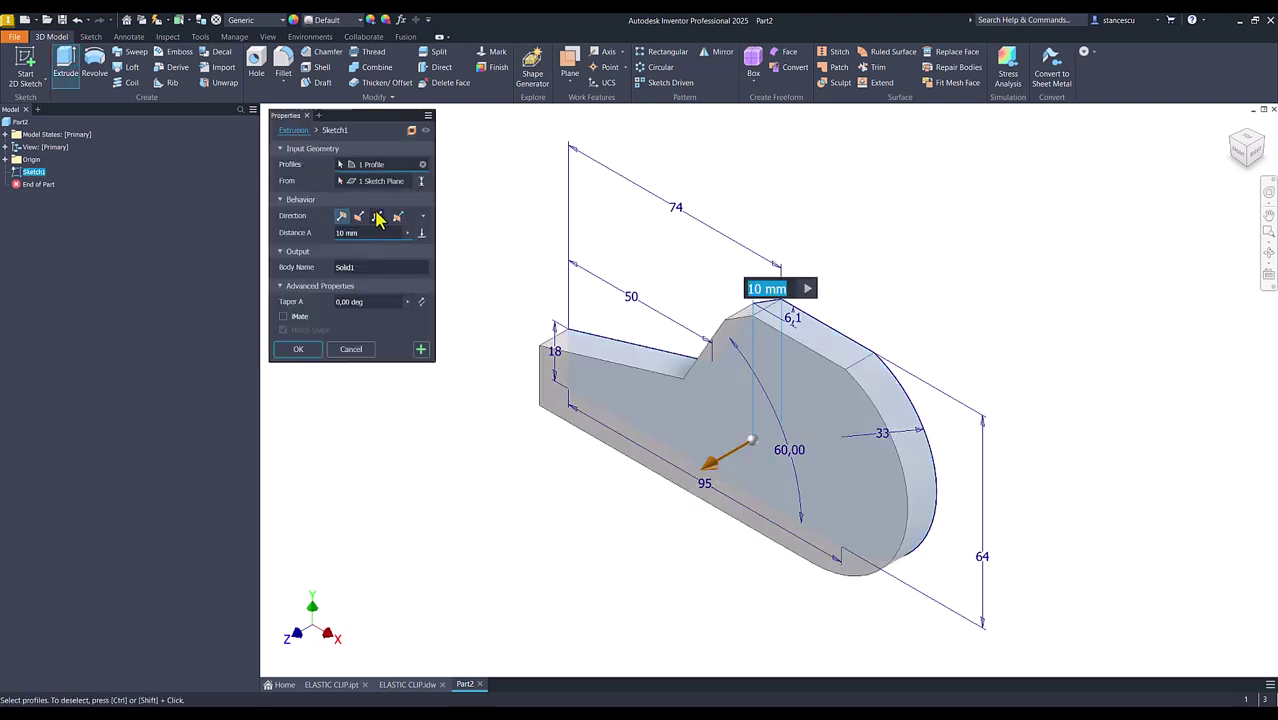
left_click(377, 216)
type("54")
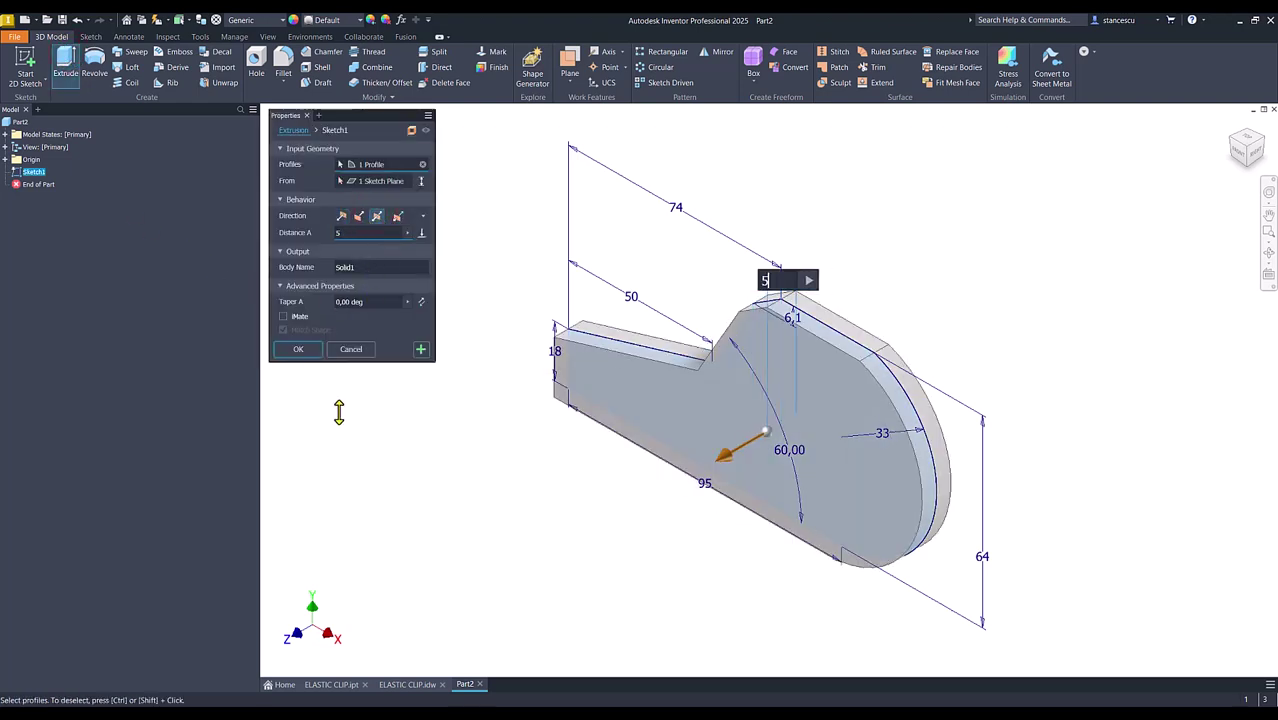
key("Return")
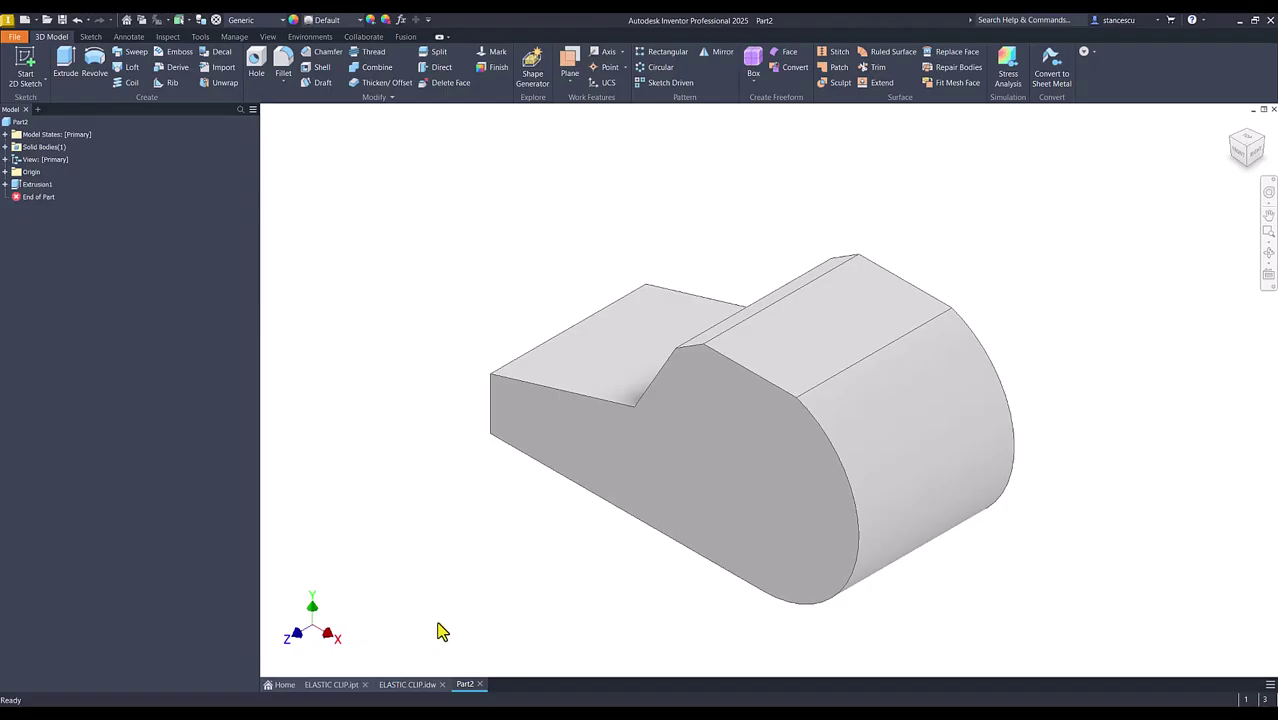
Step: Place a hole on the front profile face, concentric with the large rounded end, as in the clip drawing
left_click(407, 684)
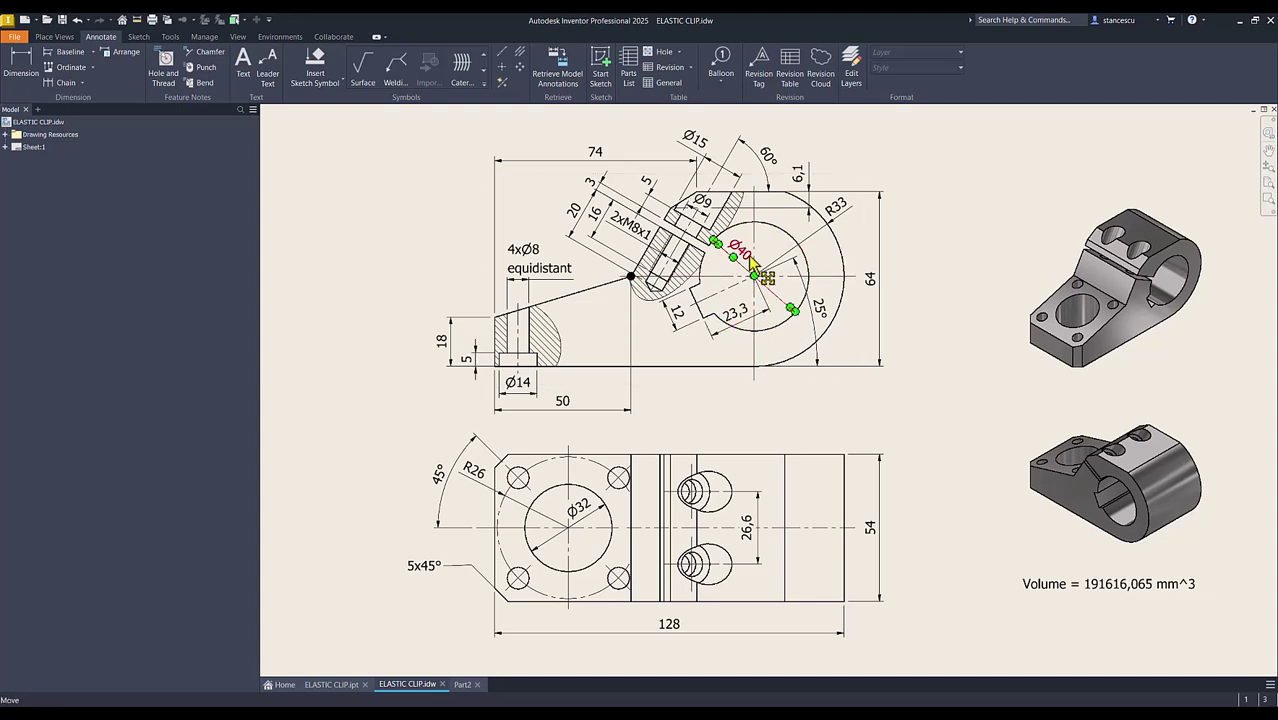
left_click(463, 684)
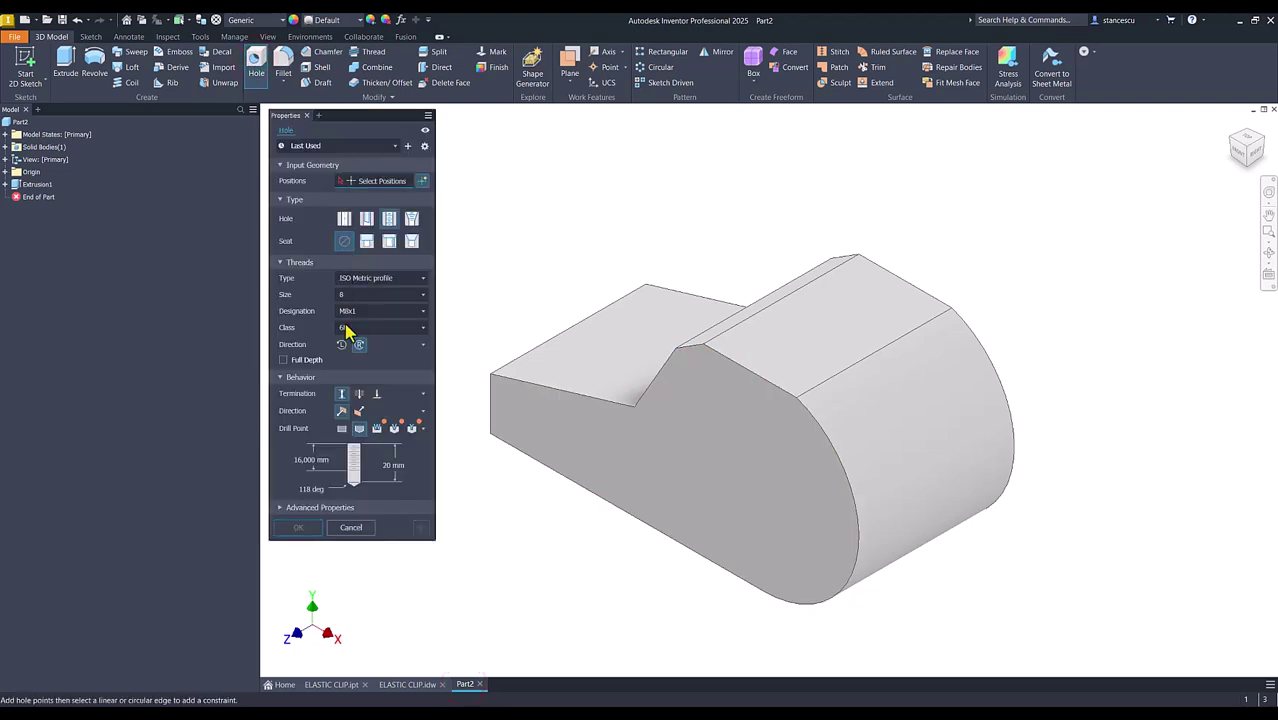
left_click(772, 531)
left_click(862, 538)
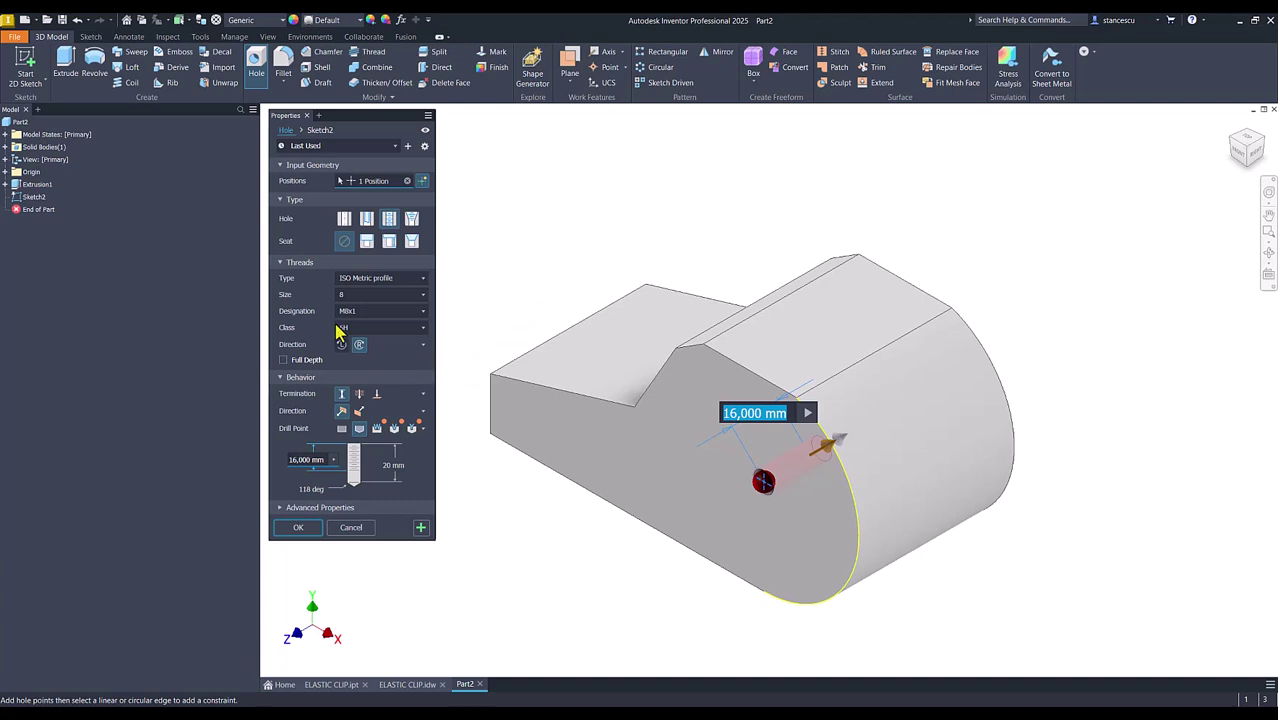
Step: Make it a simple hole through all with a 40 mm diameter and create it
left_click(344, 221)
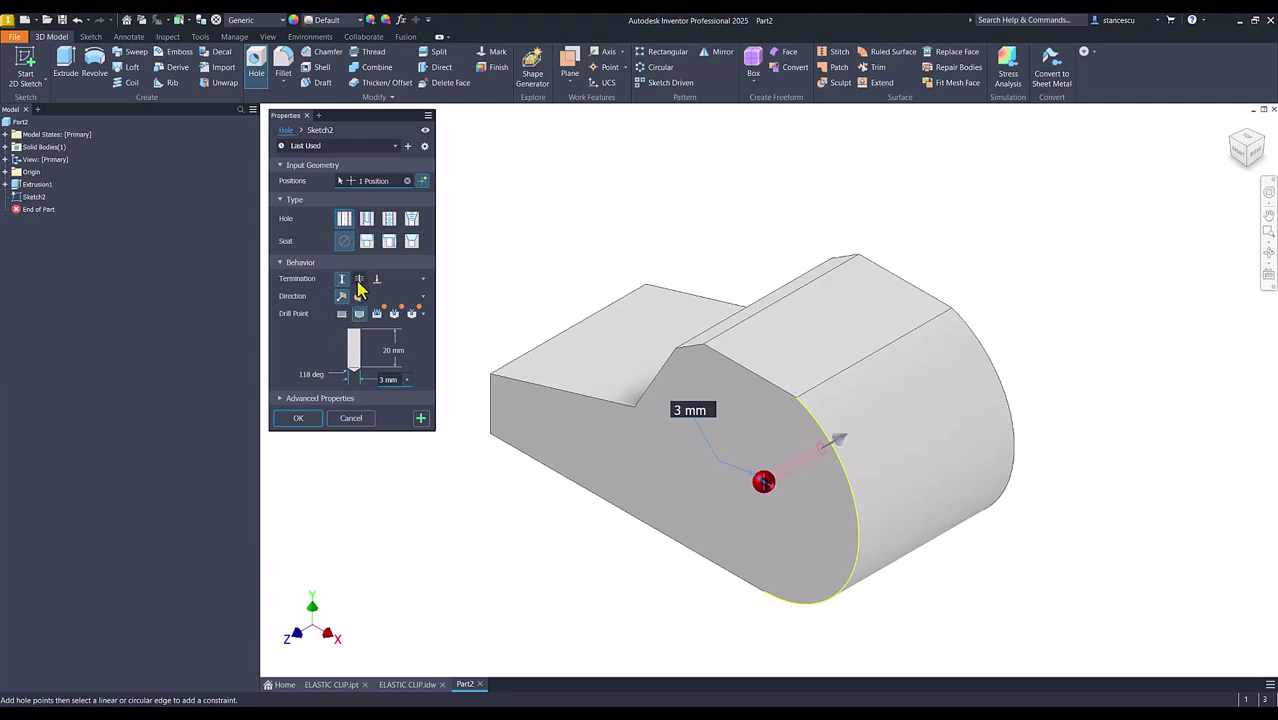
left_click(359, 280)
left_click(388, 362)
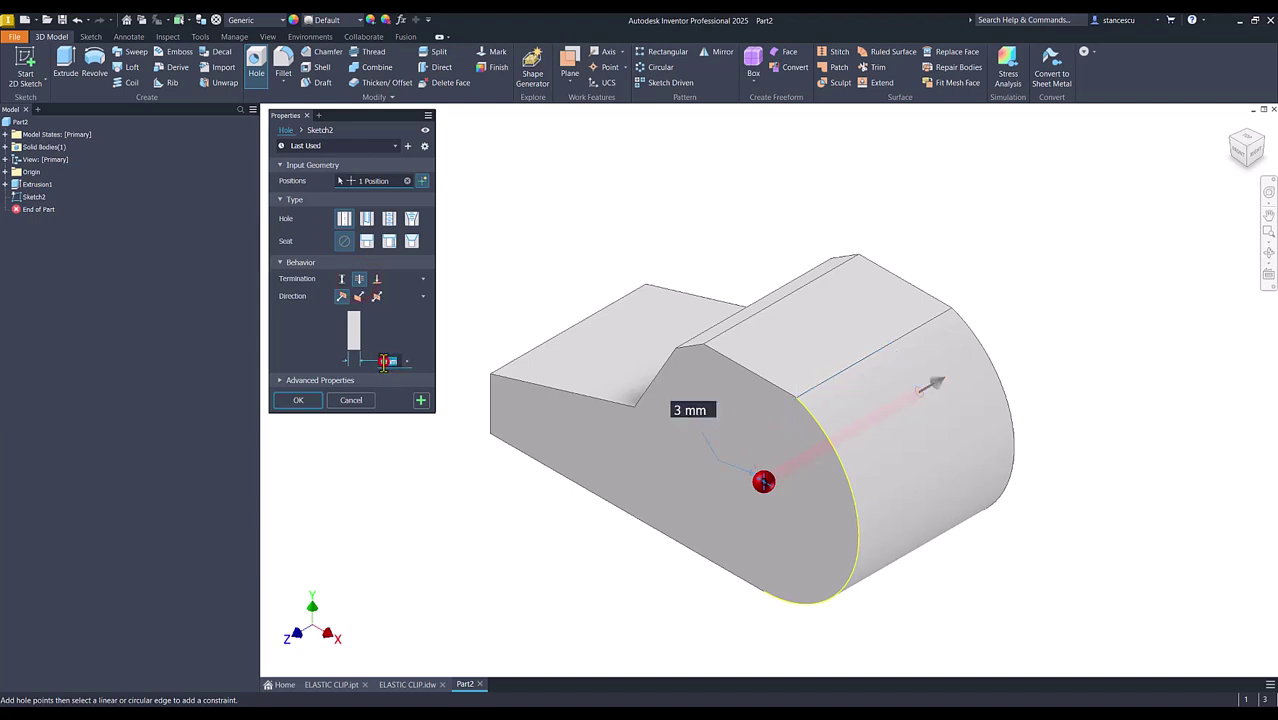
key("Return")
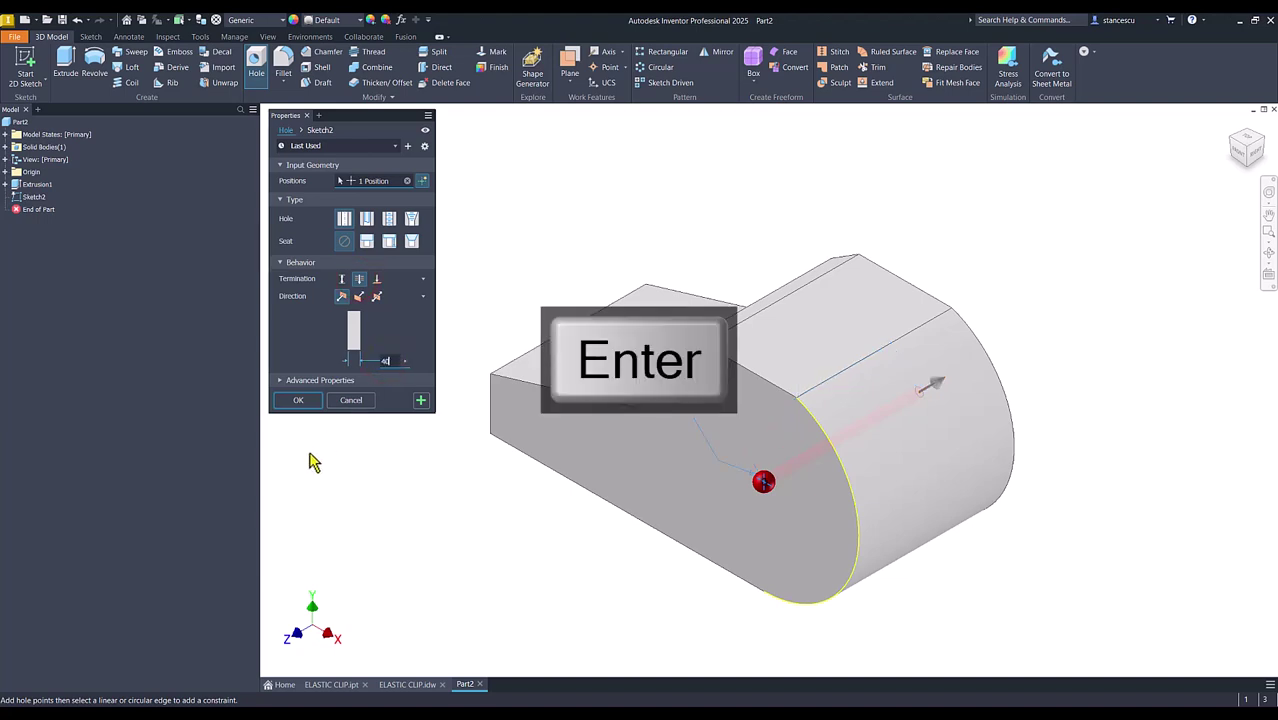
Step: Check the ELASTIC CLIP drawing and start a new sketch on the part's front profile face
left_click(408, 684)
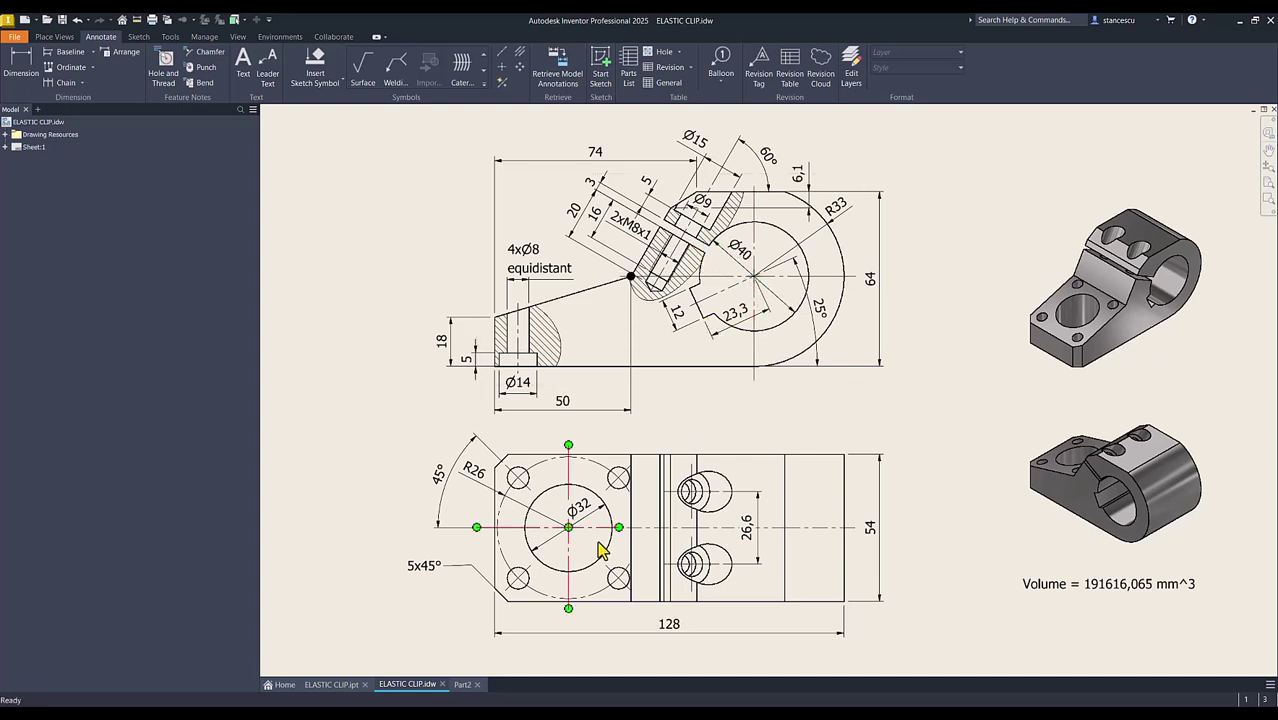
left_click(462, 686)
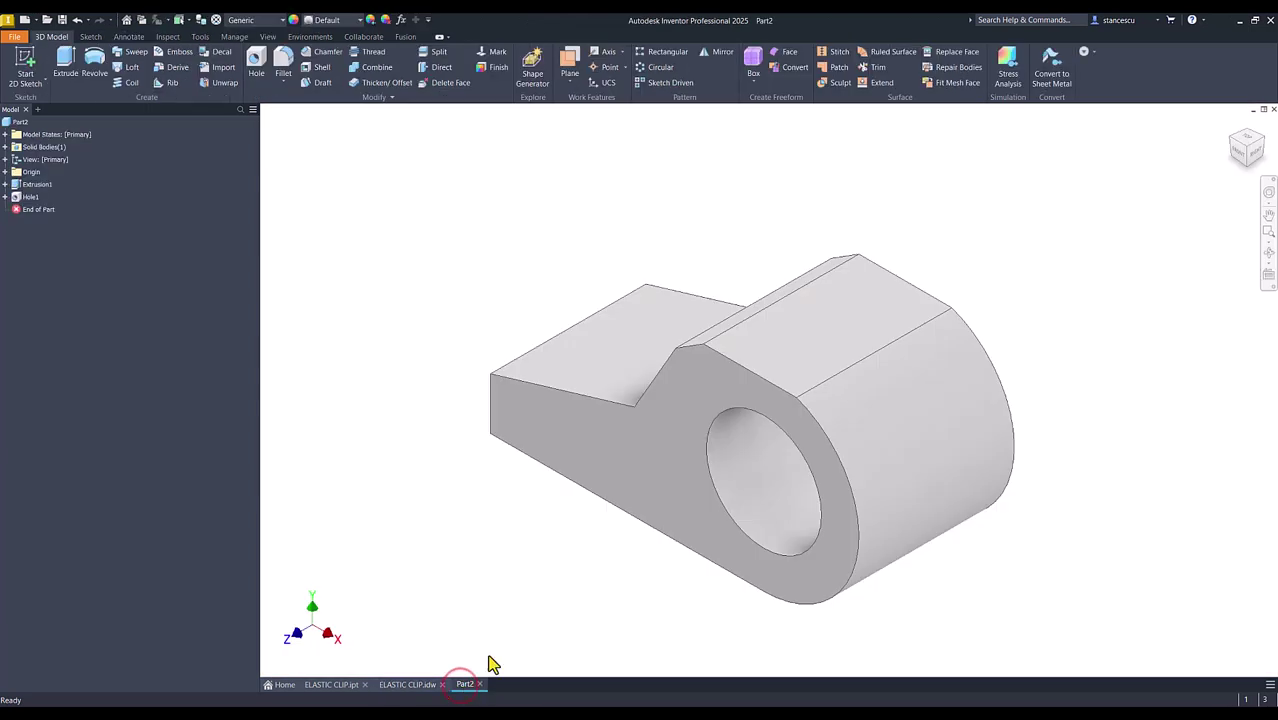
left_click(644, 457)
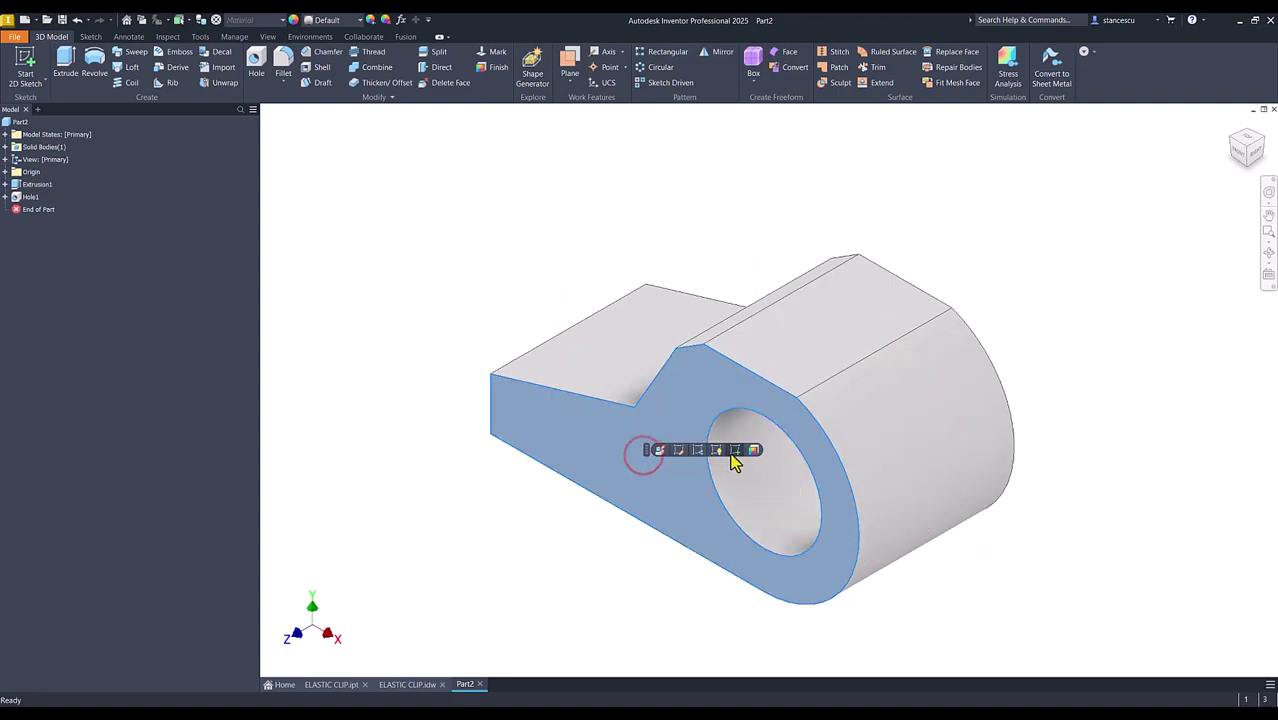
left_click(734, 450)
left_click(503, 315)
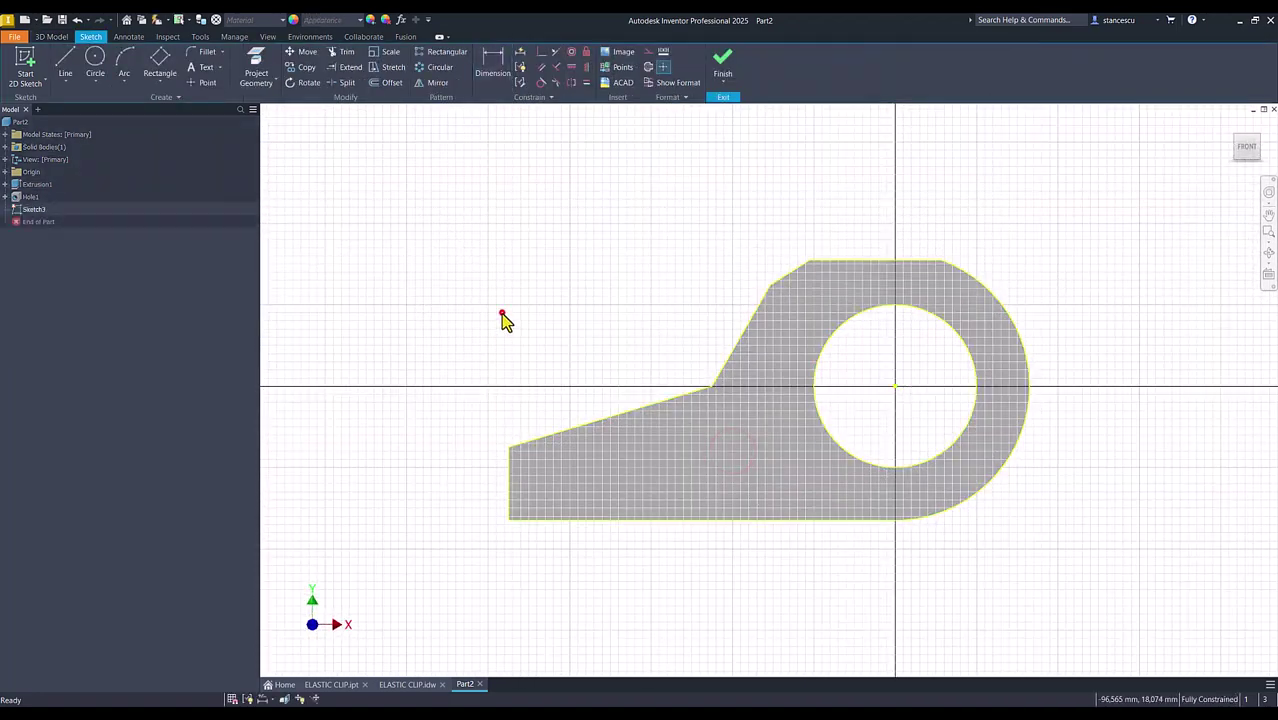
Step: Draw a three-point rectangle 3 mm wide, slanting from outside the steep sloped edge into the bore
left_click(163, 62)
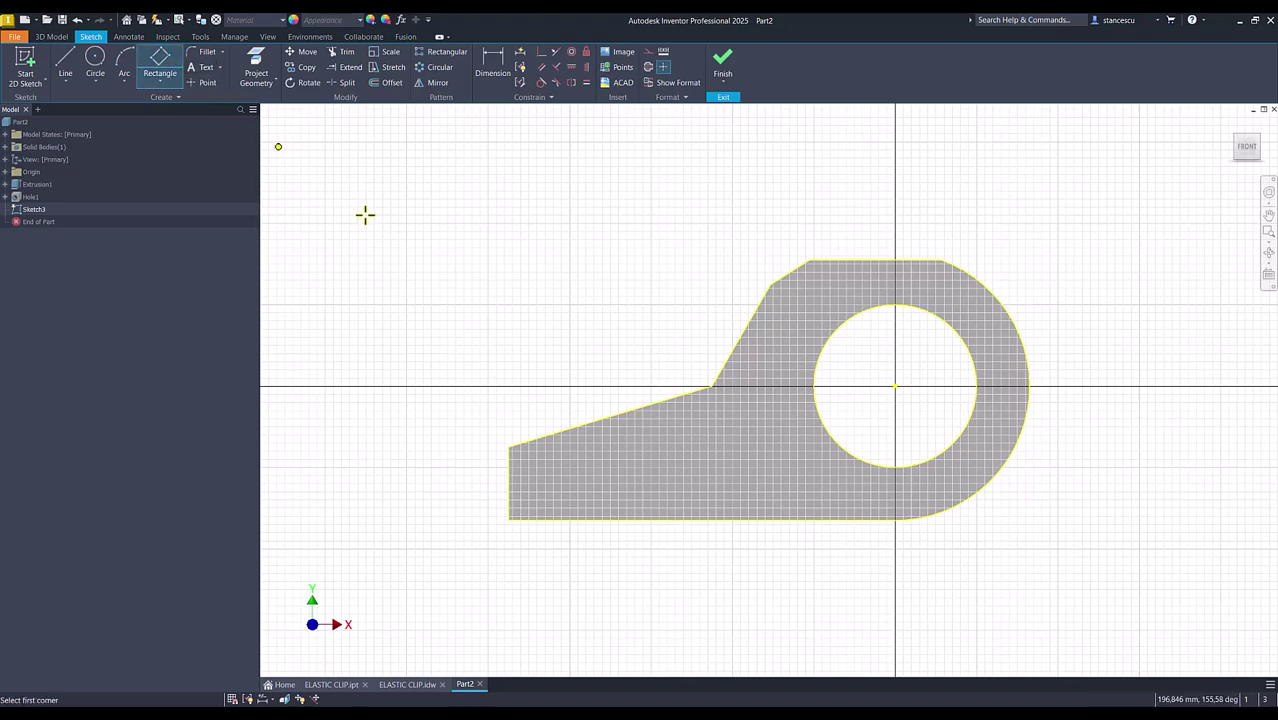
left_click(733, 287)
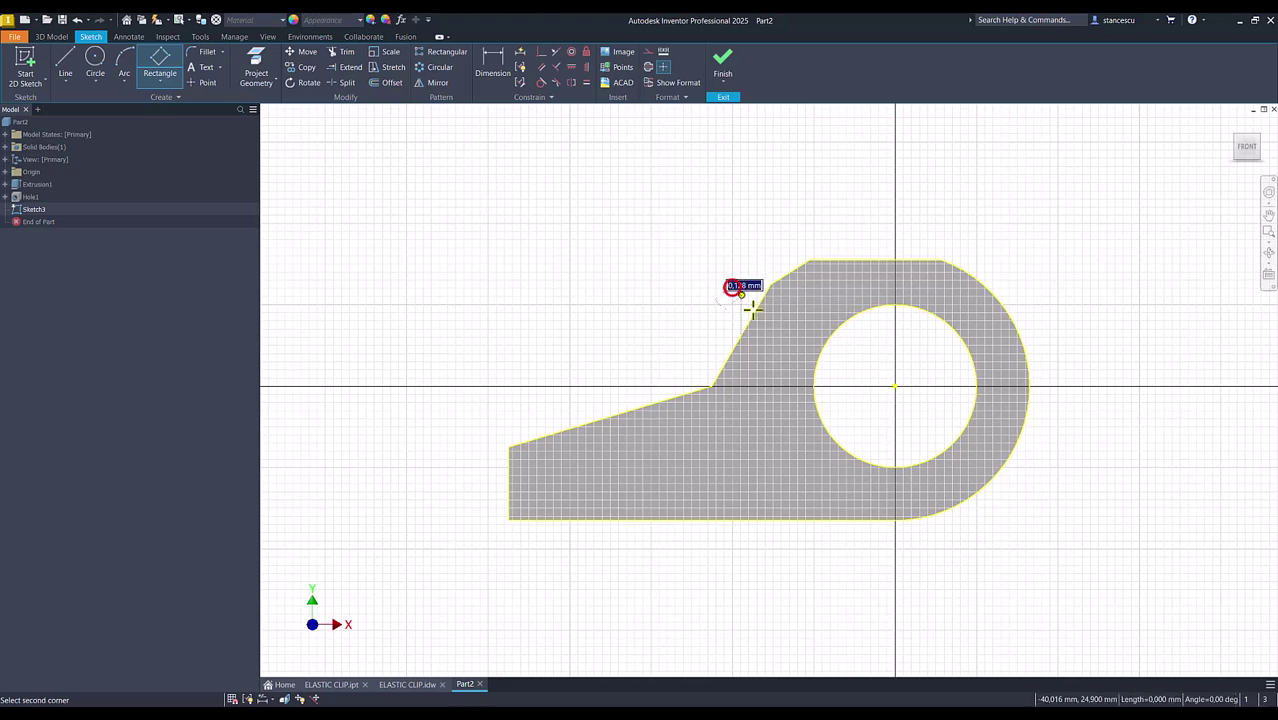
left_click(907, 359)
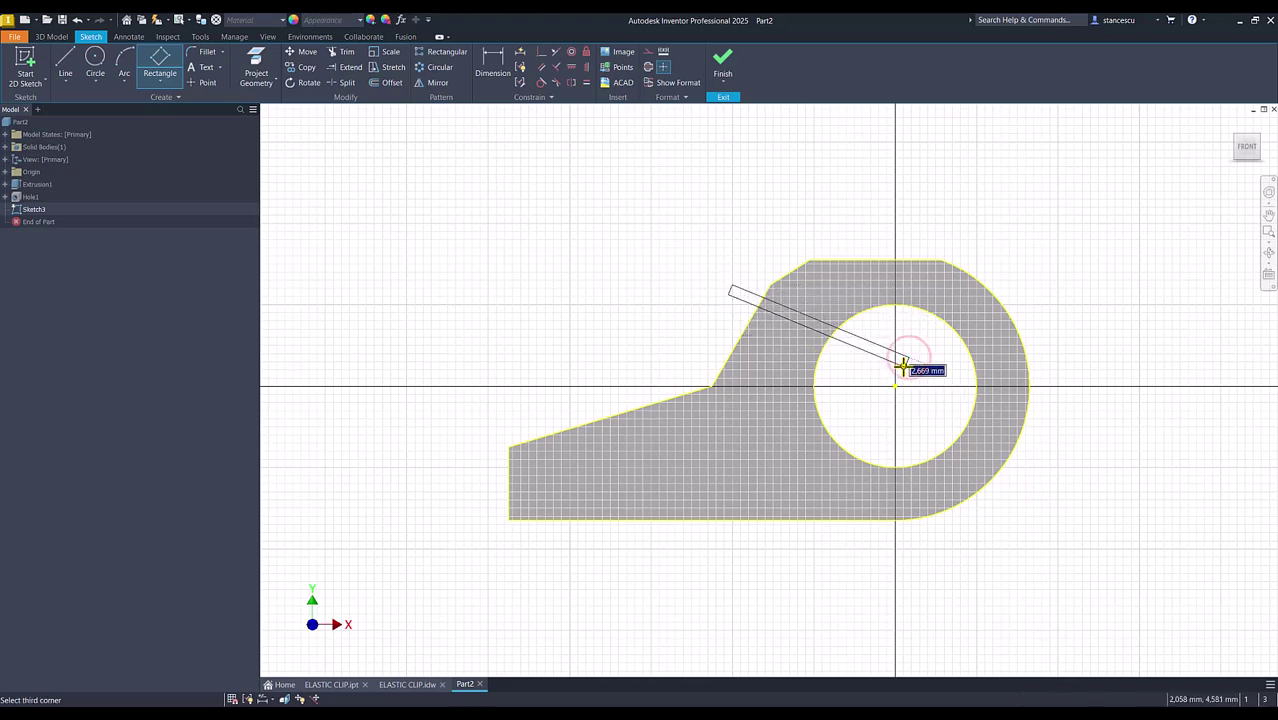
key("Return")
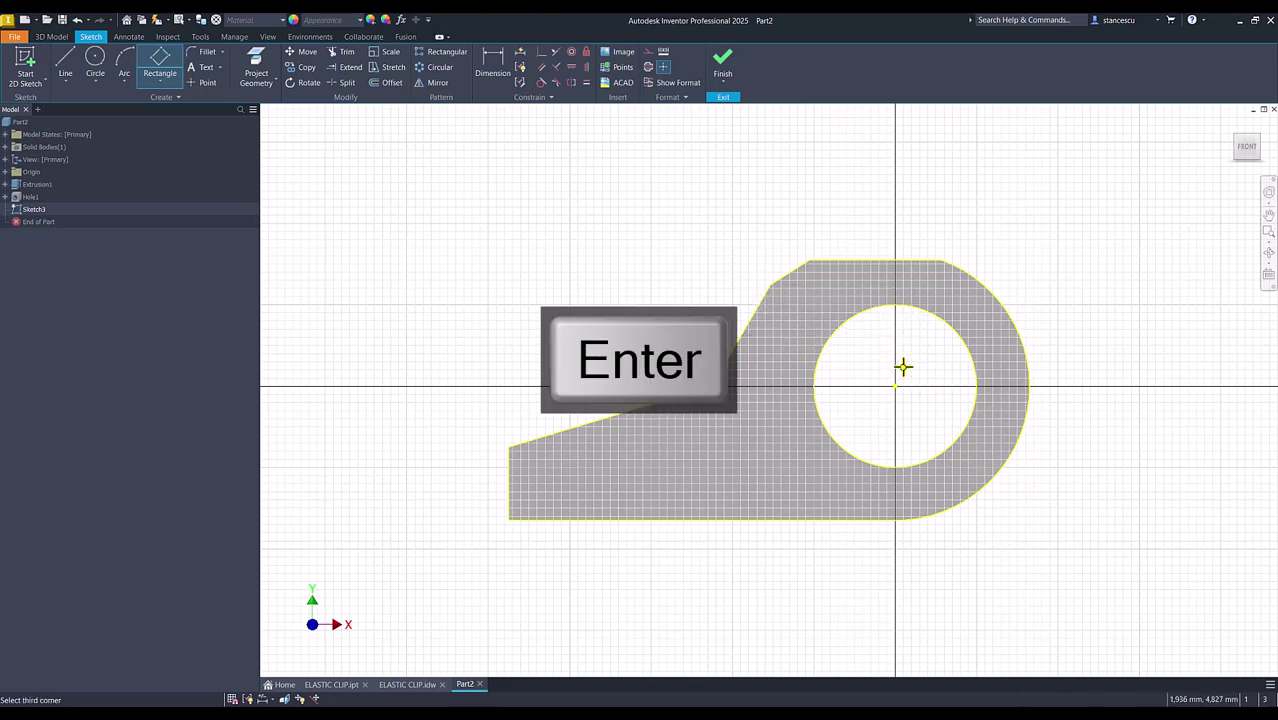
Step: Make the midpoint of the rectangle's inner short side coincident with the bore centre
left_click(539, 53)
left_click(908, 365)
left_click(895, 386)
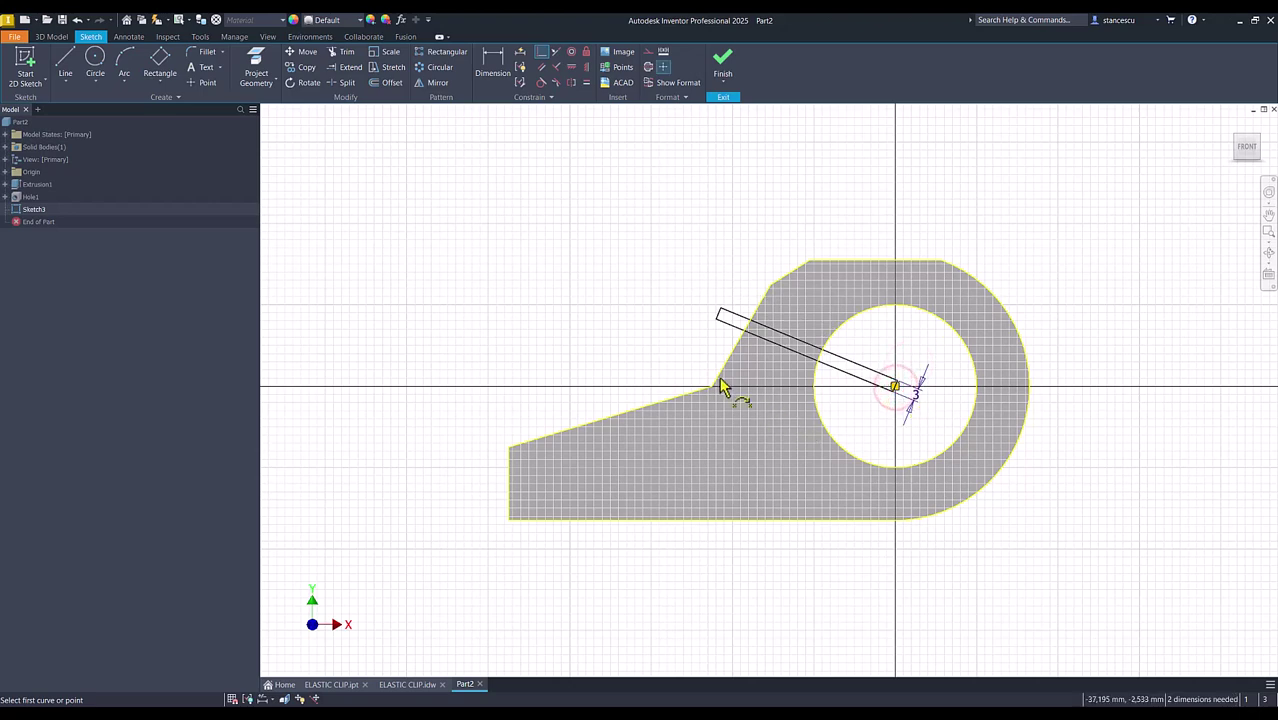
Step: Make the rectangle's outer short side collinear with the steep sloped edge
left_click(556, 52)
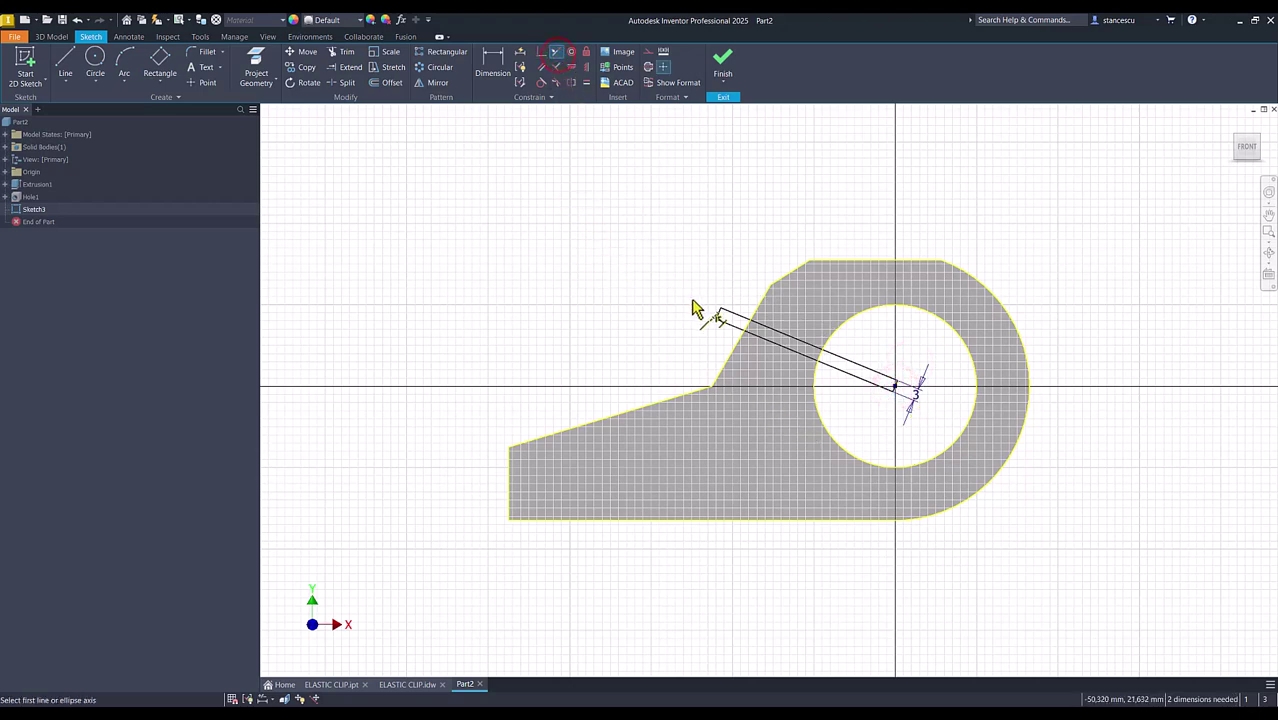
scroll(697, 305, "up", 3)
left_click(746, 321)
left_click(786, 378)
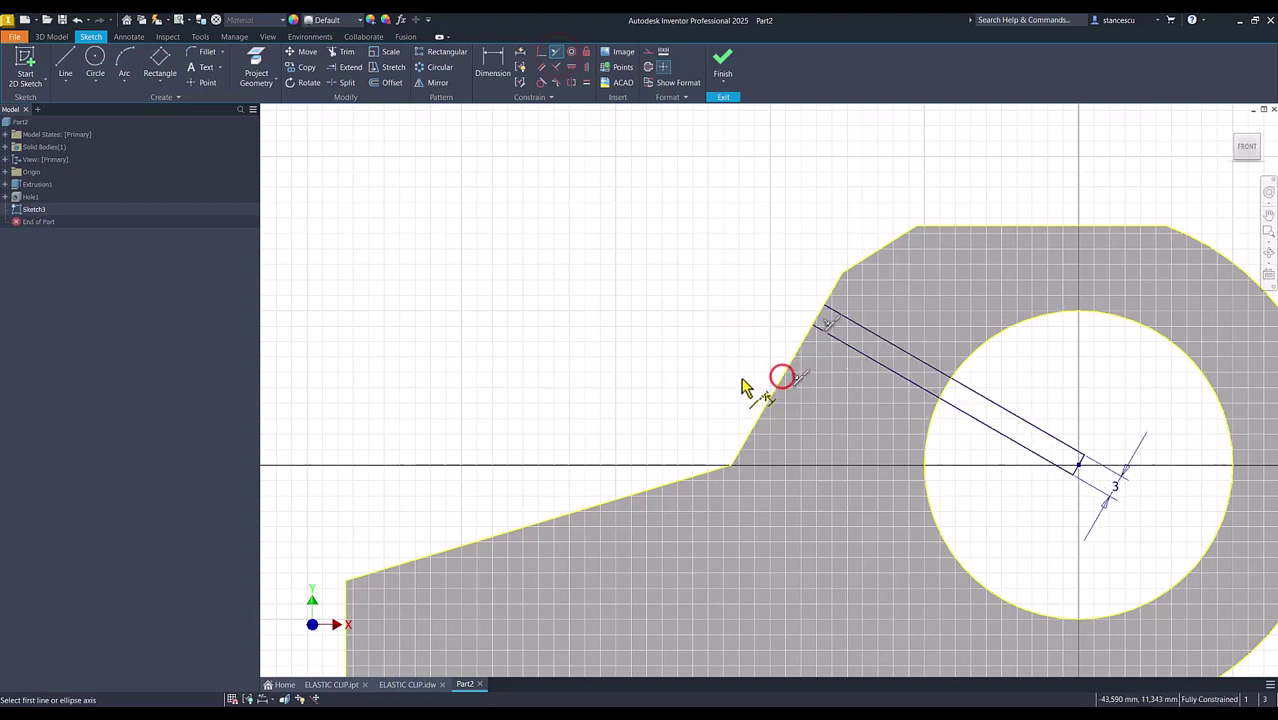
Step: Compare the slot with the drawing, finish the sketch and cut the 3 mm wide rectangle through all of the body
left_click(412, 684)
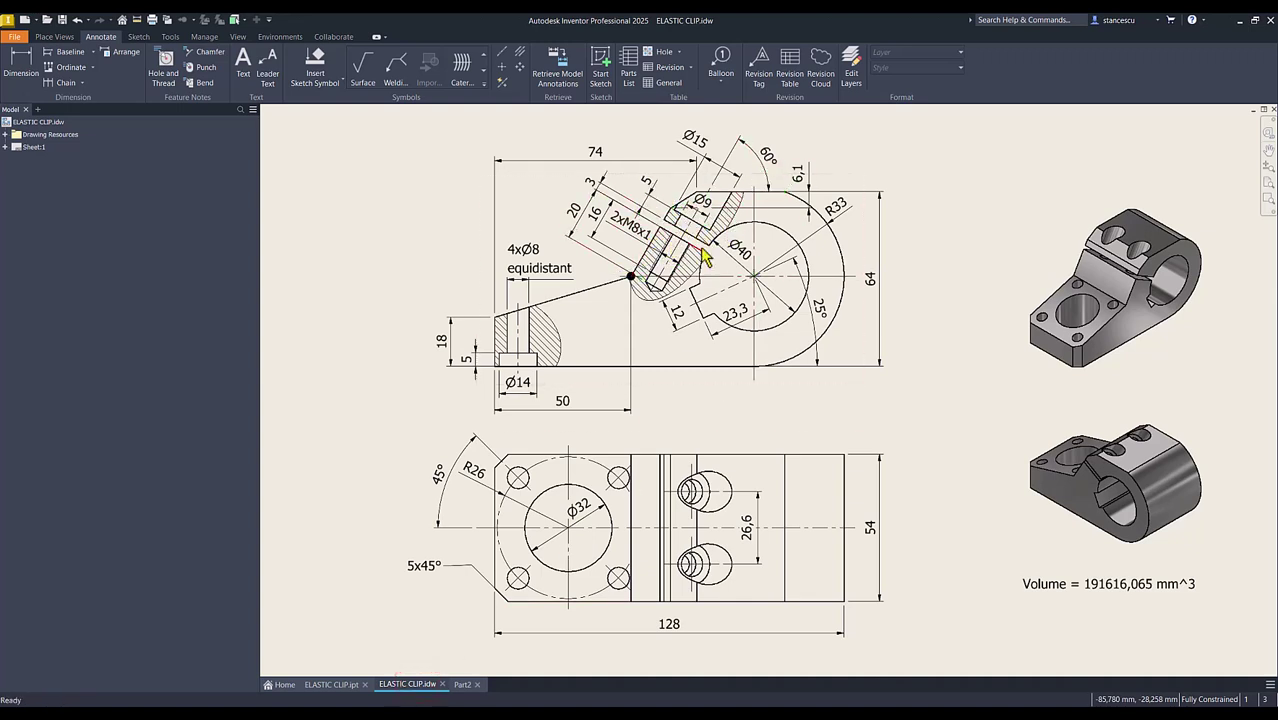
left_click(463, 685)
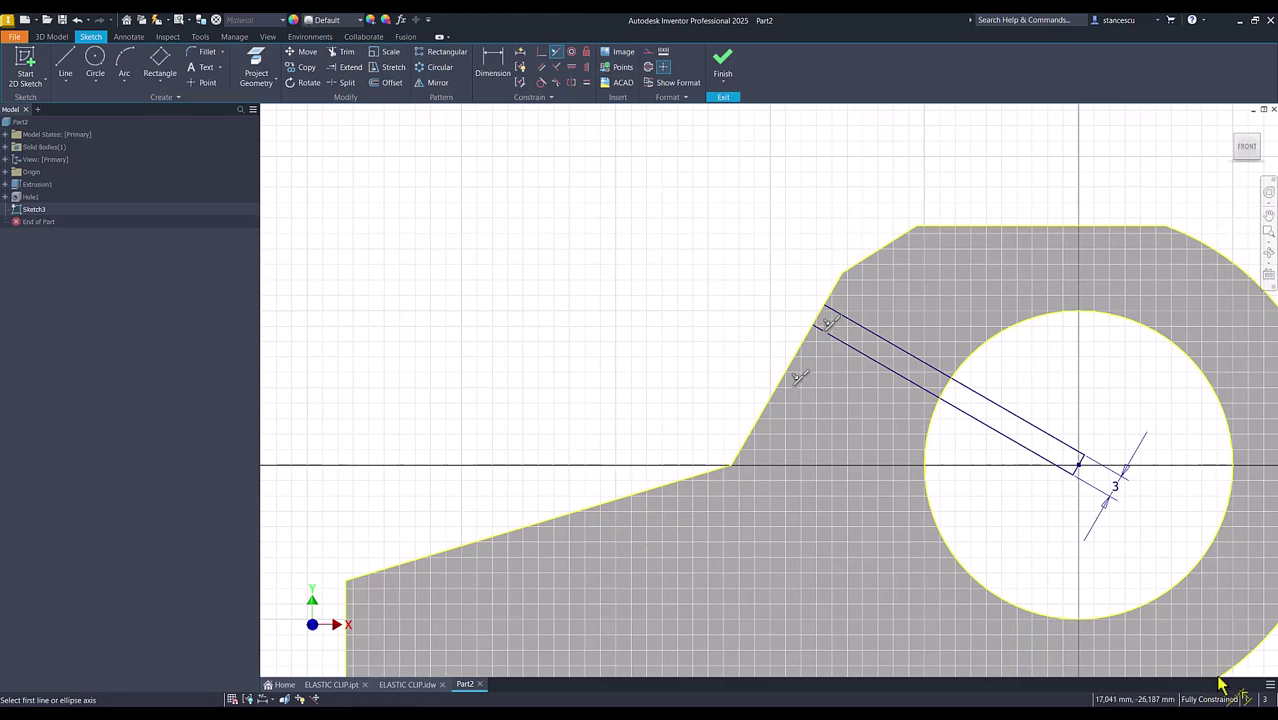
key("Num_Lock")
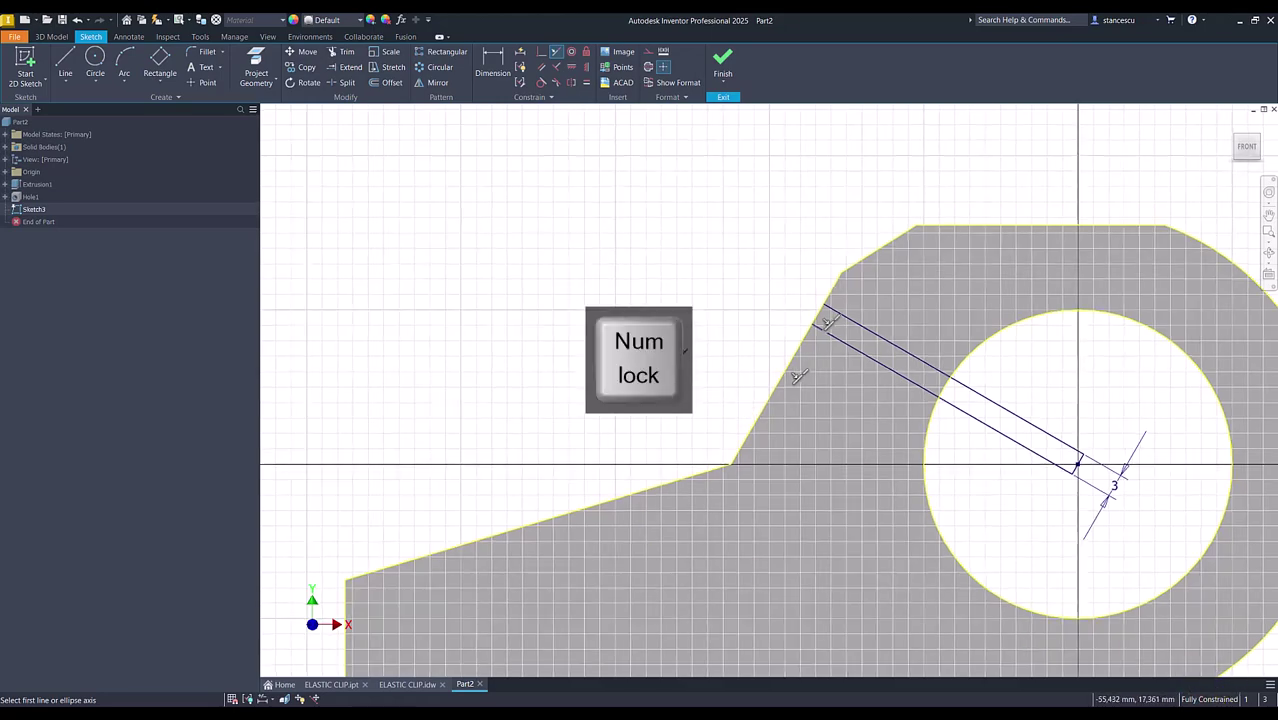
middle_click_drag(712, 390, 578, 328)
left_click(722, 62)
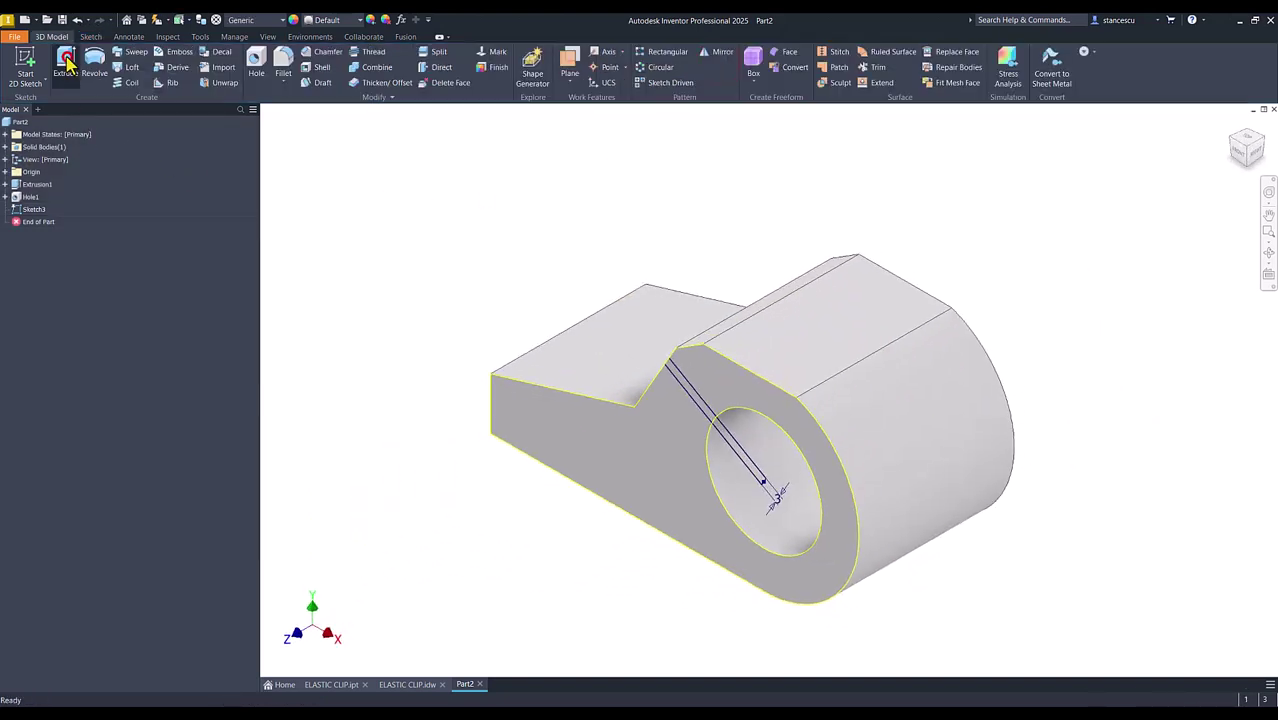
left_click(66, 62)
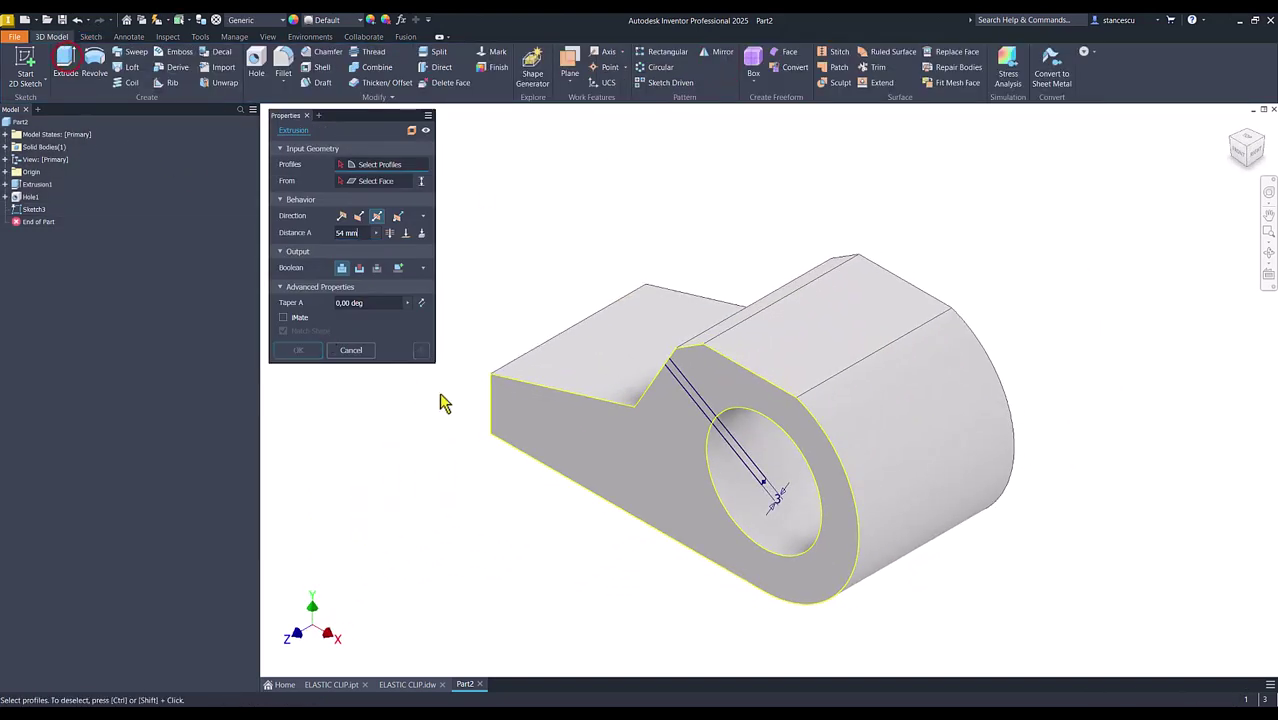
left_click(741, 455)
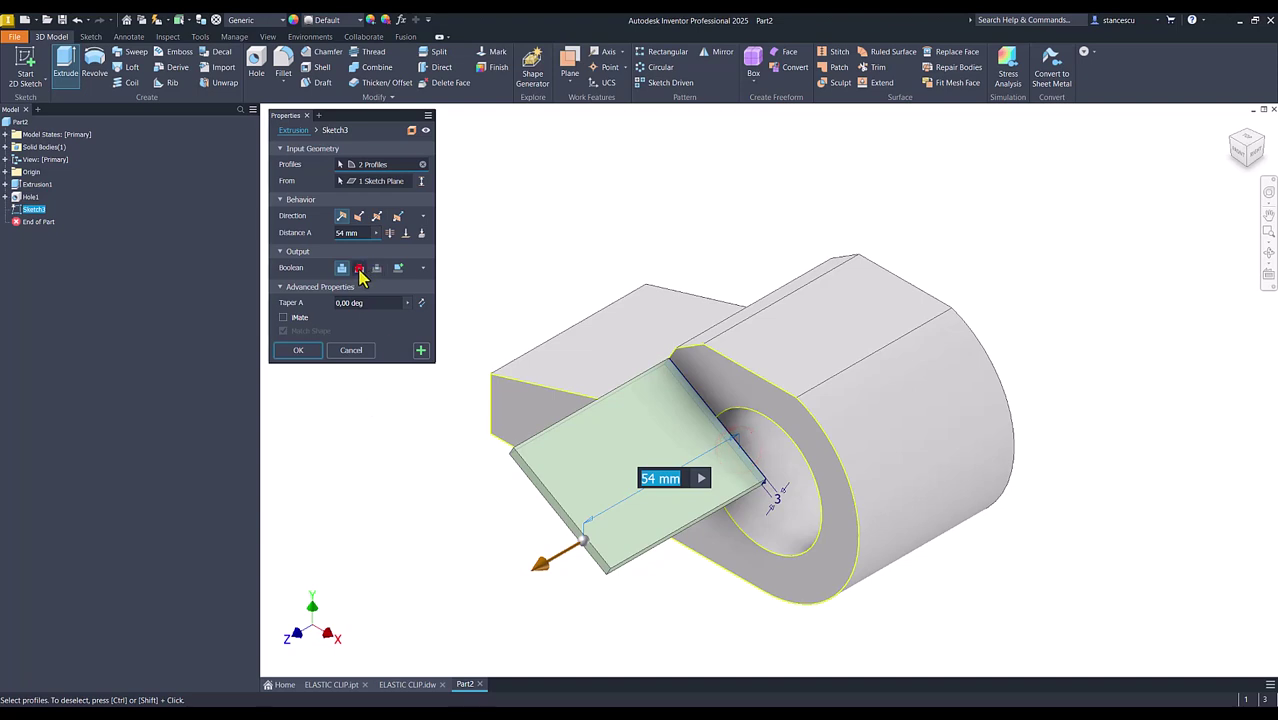
left_click(359, 269)
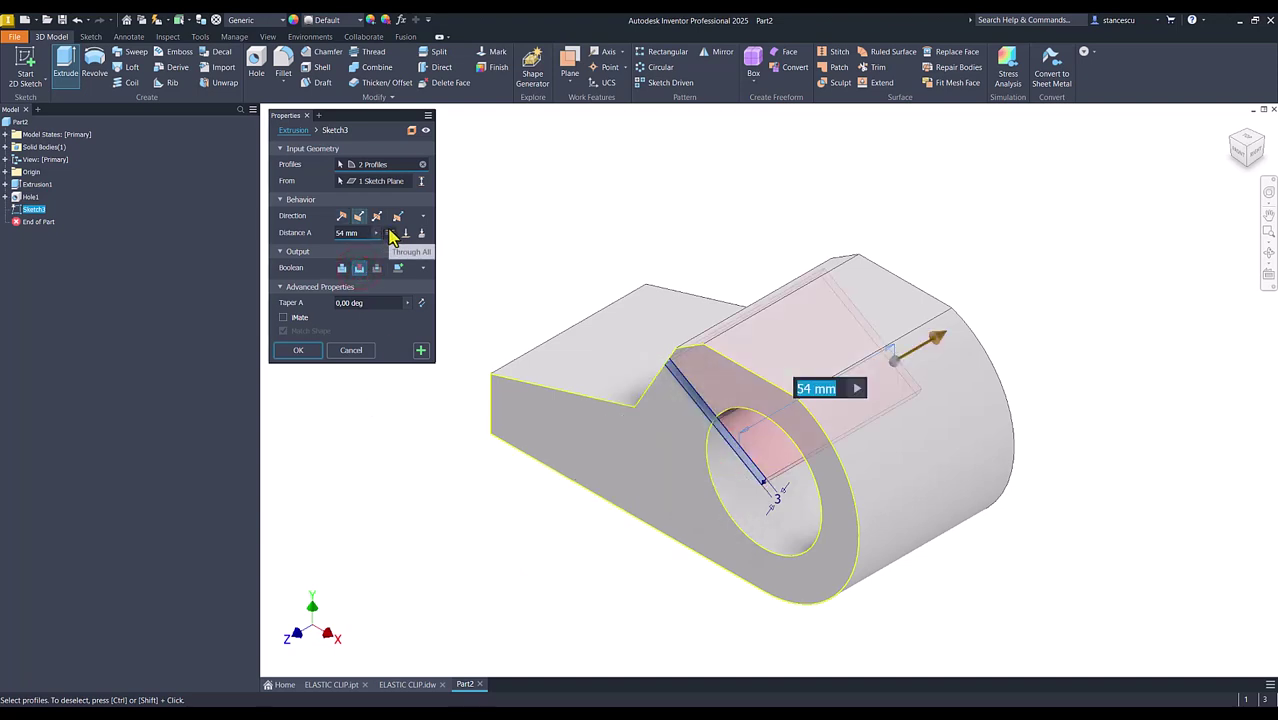
left_click(389, 232)
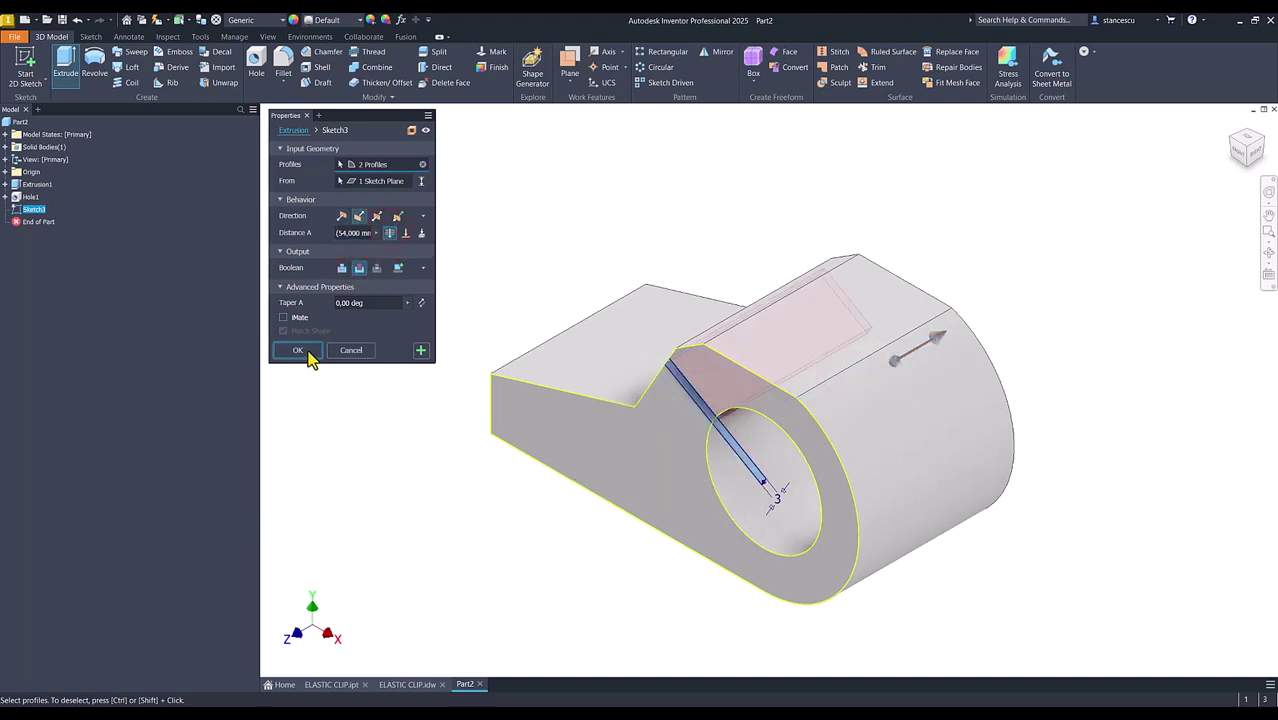
left_click(307, 350)
left_click(350, 325)
key("F6")
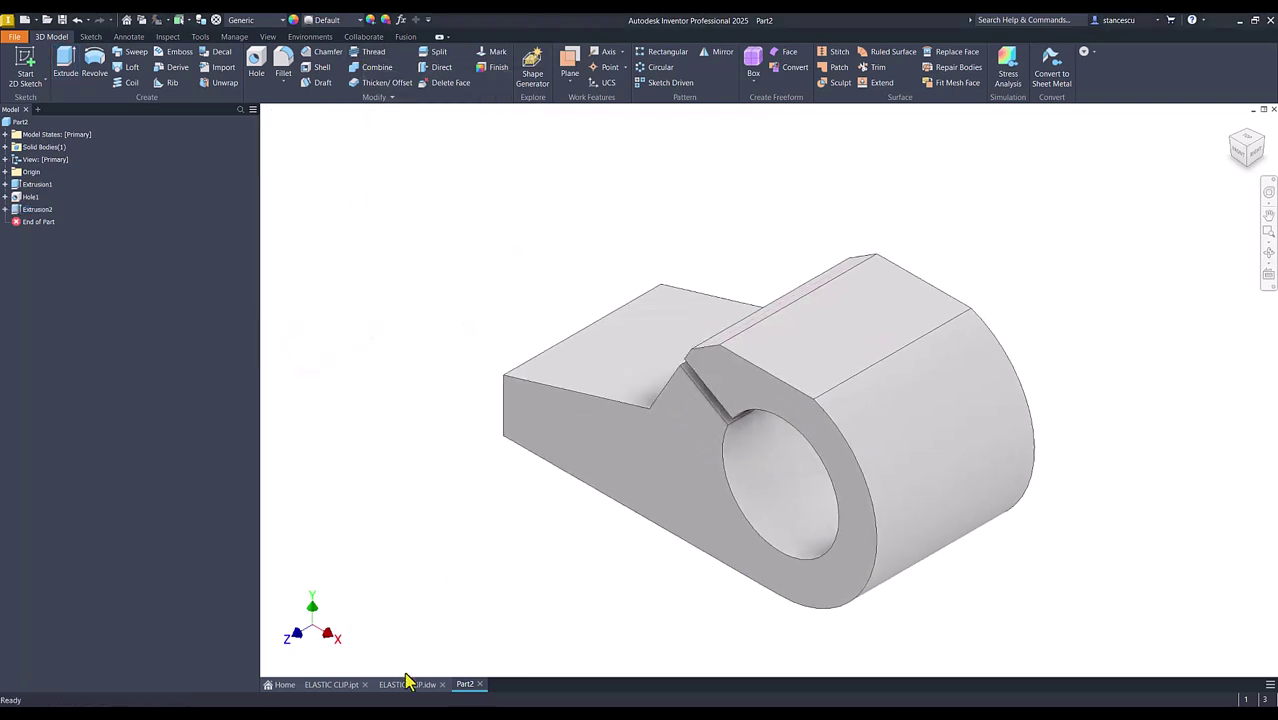
Step: Examine the bore keyway's width, distance from the bore centre and angle dimensions in the ELASTIC CLIP drawing
left_click(409, 686)
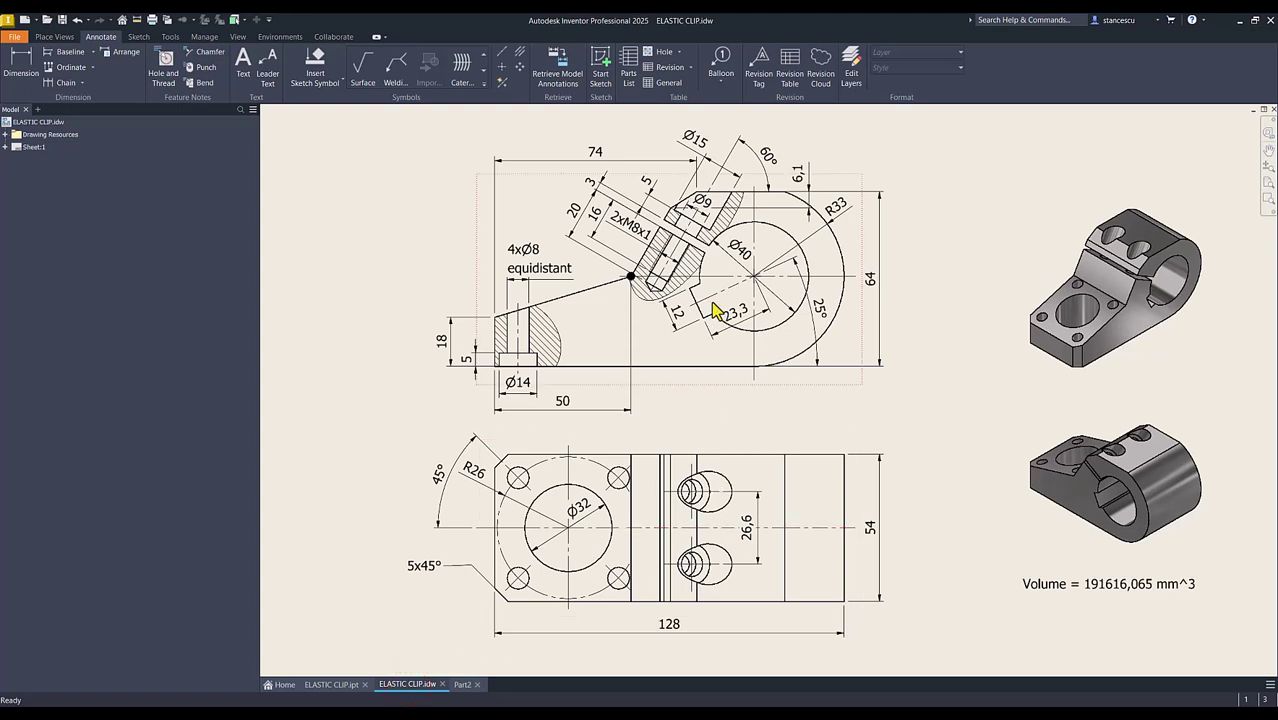
left_click(714, 296)
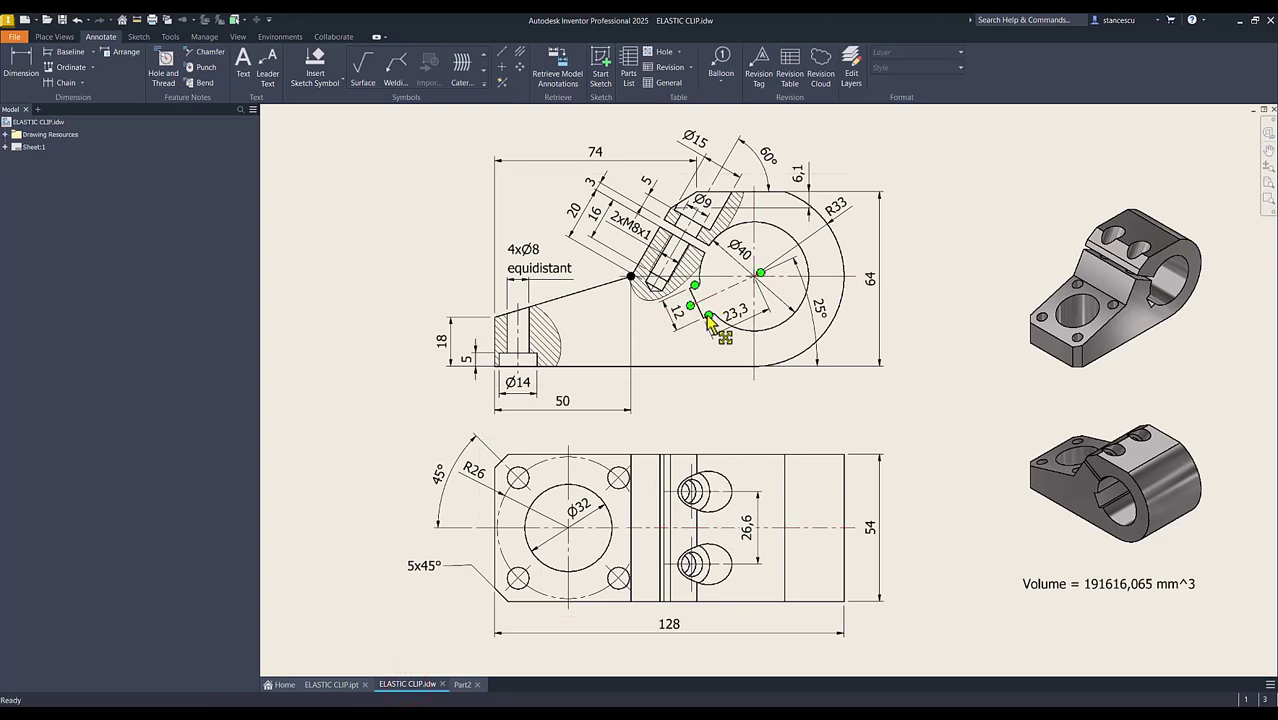
left_click(692, 348)
left_click(716, 327)
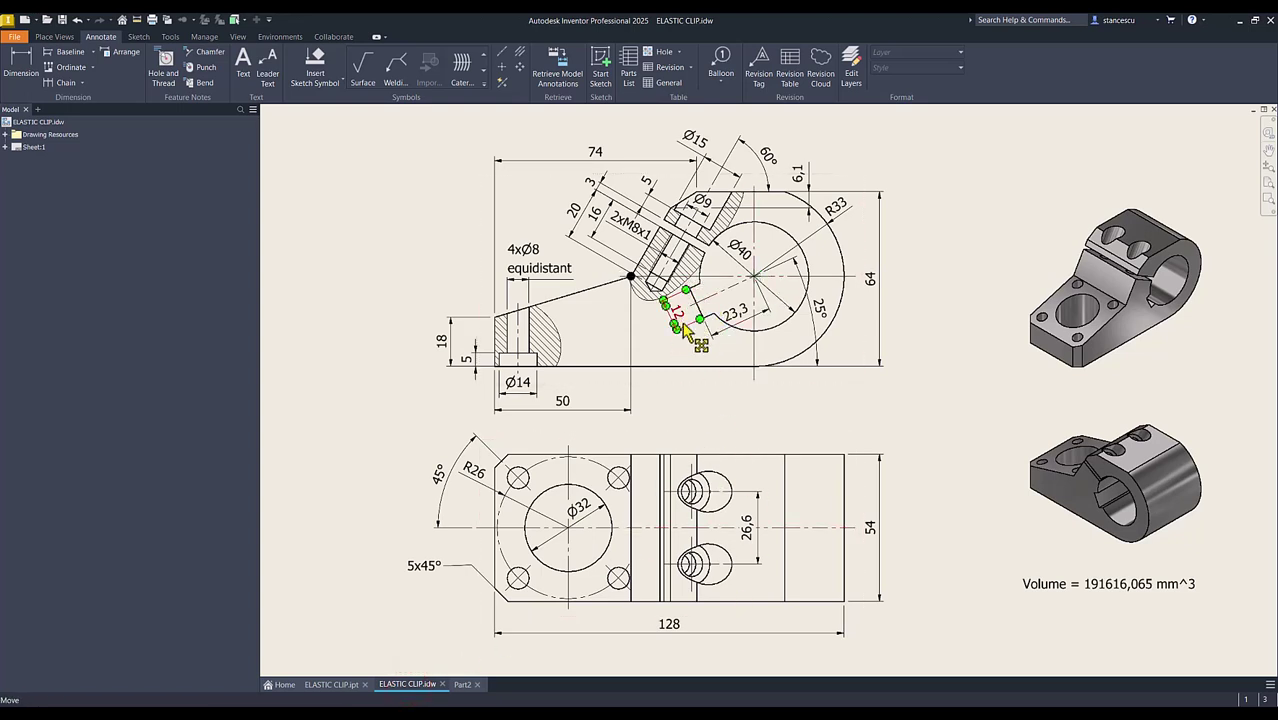
left_click(757, 286)
left_click(825, 310)
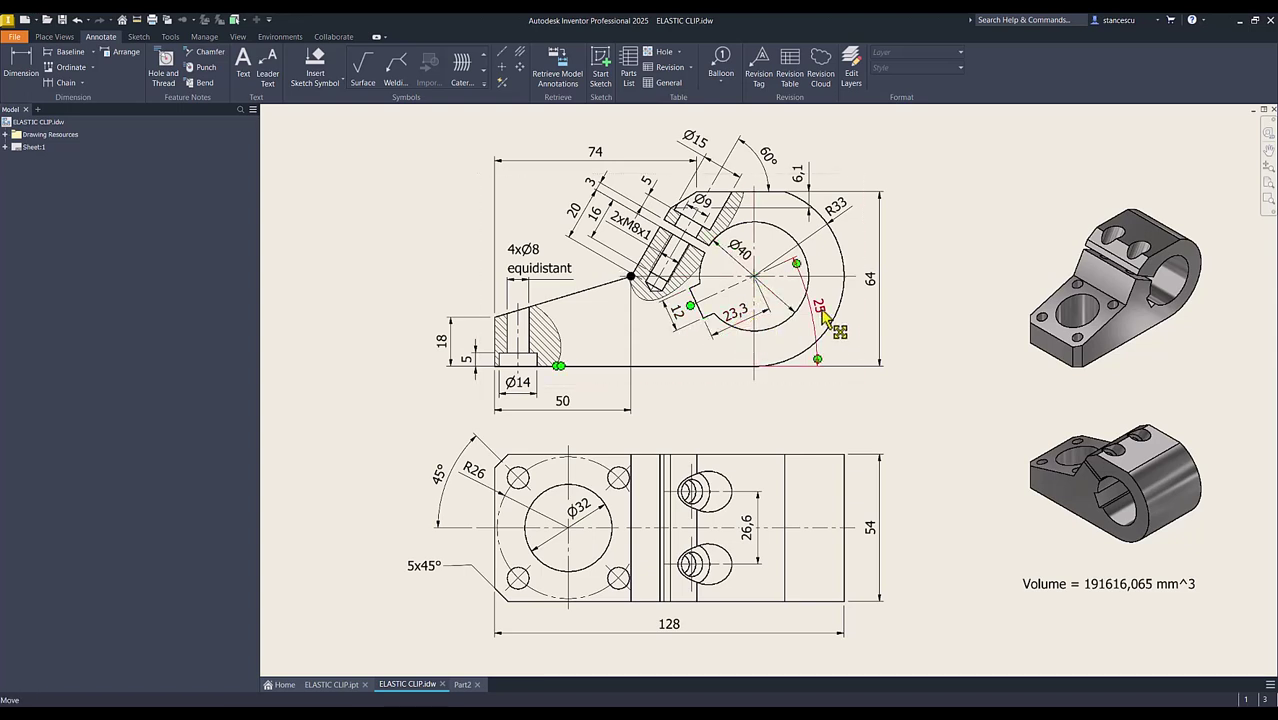
key("Escape")
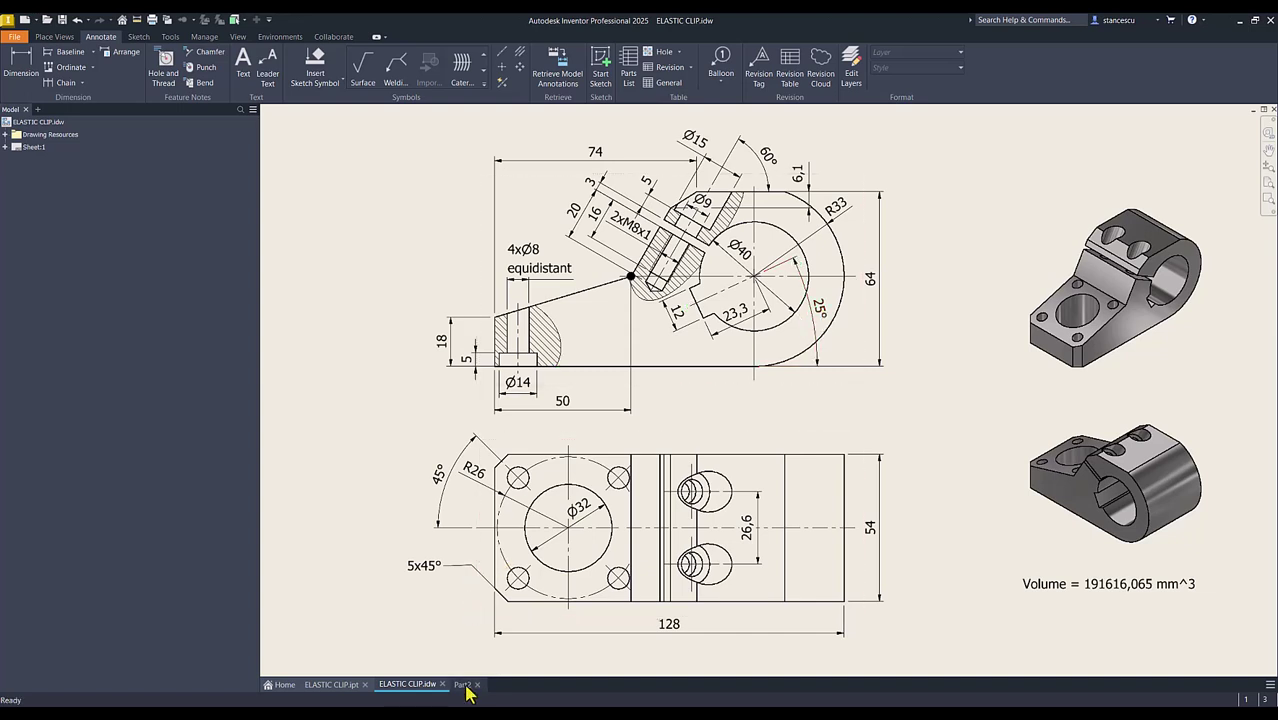
Step: Return to Part2 and sketch a three-point rectangle 12 mm wide on the front face, slanting from inside the bore into the body
left_click(462, 685)
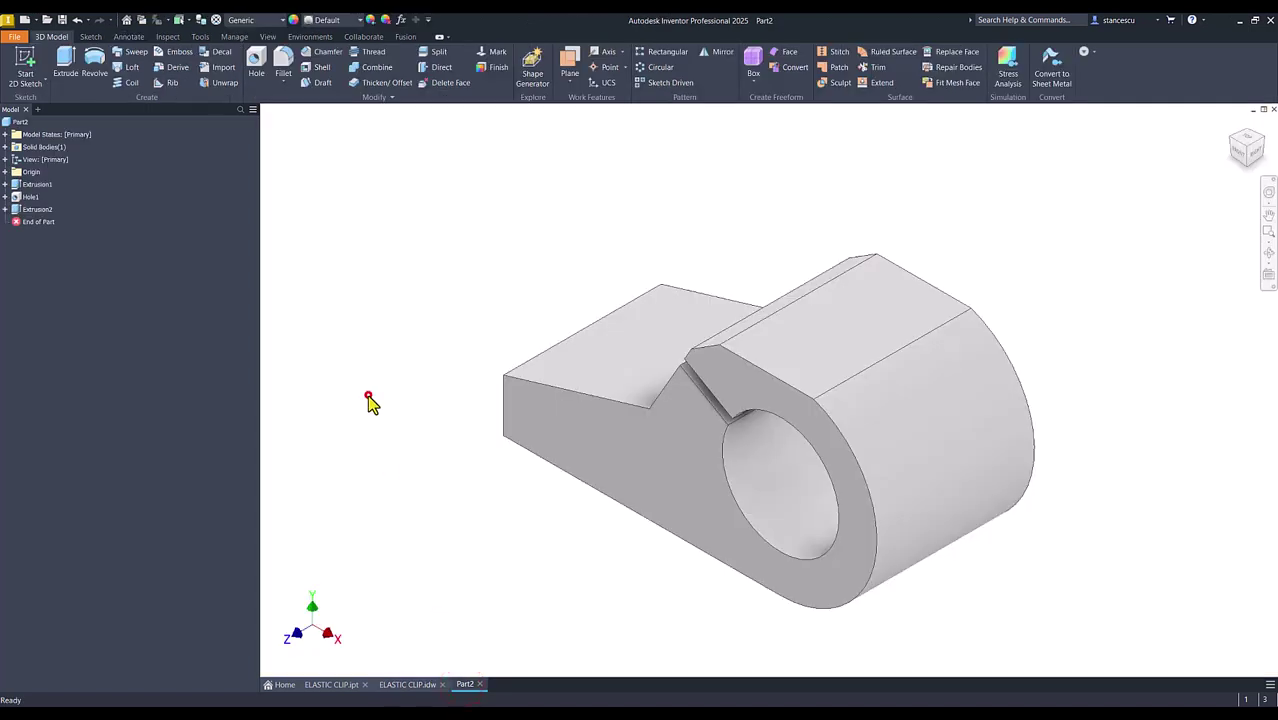
left_click(652, 462)
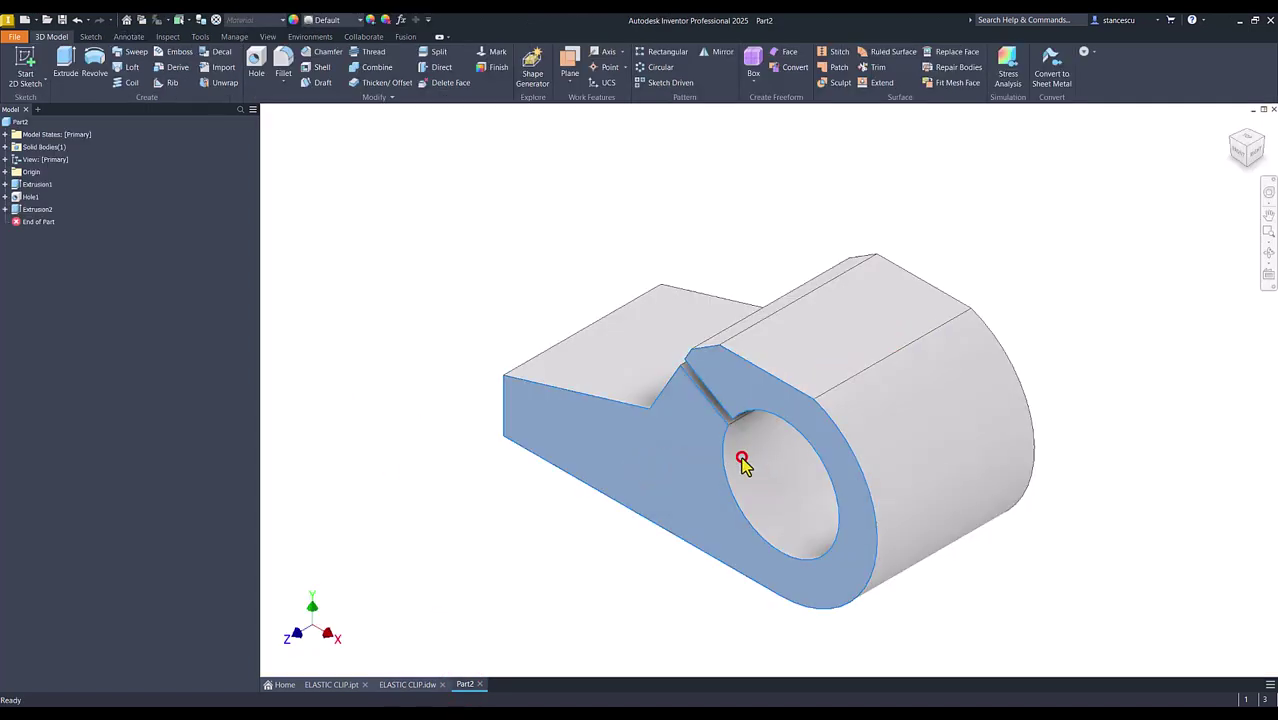
key("s")
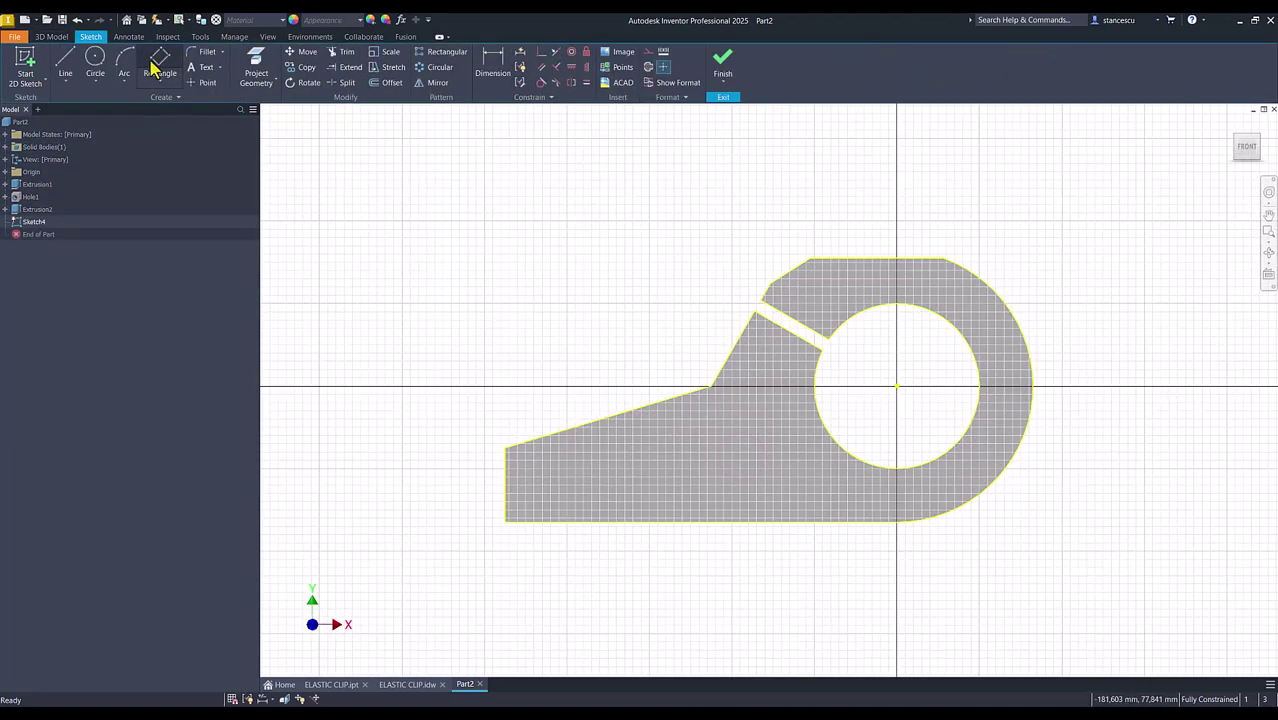
left_click(165, 68)
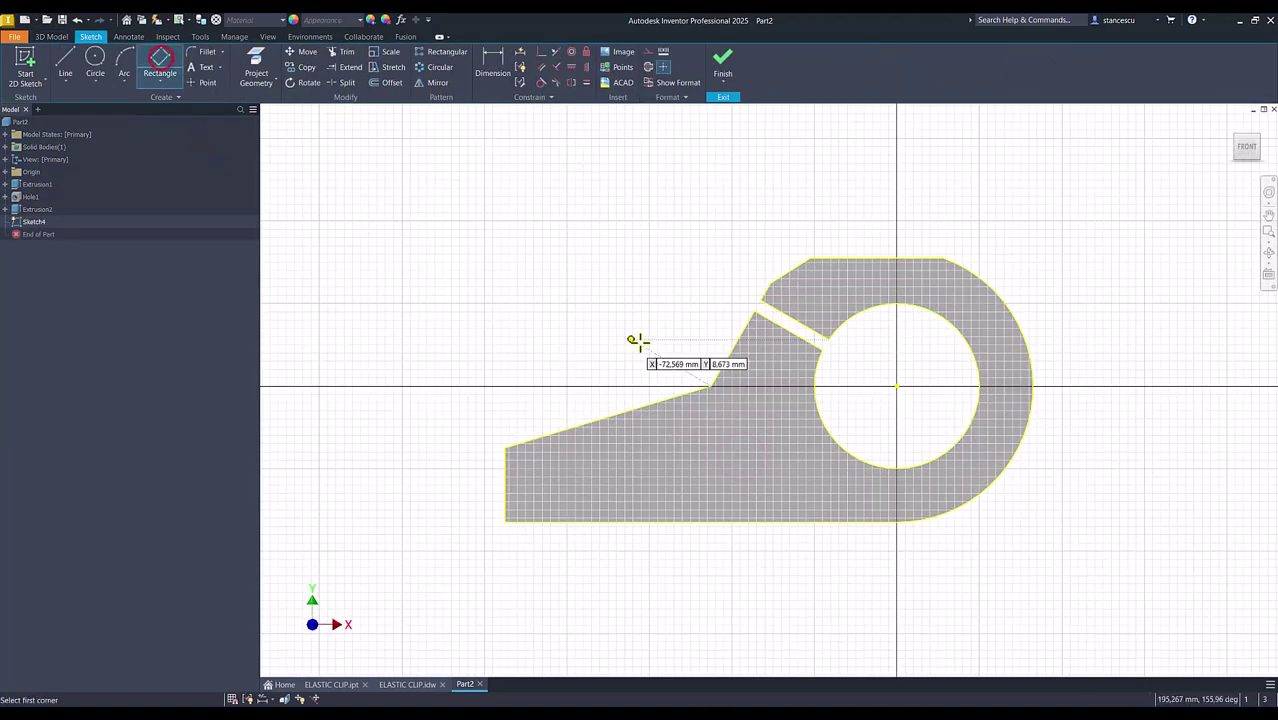
left_click(866, 372)
left_click(771, 442)
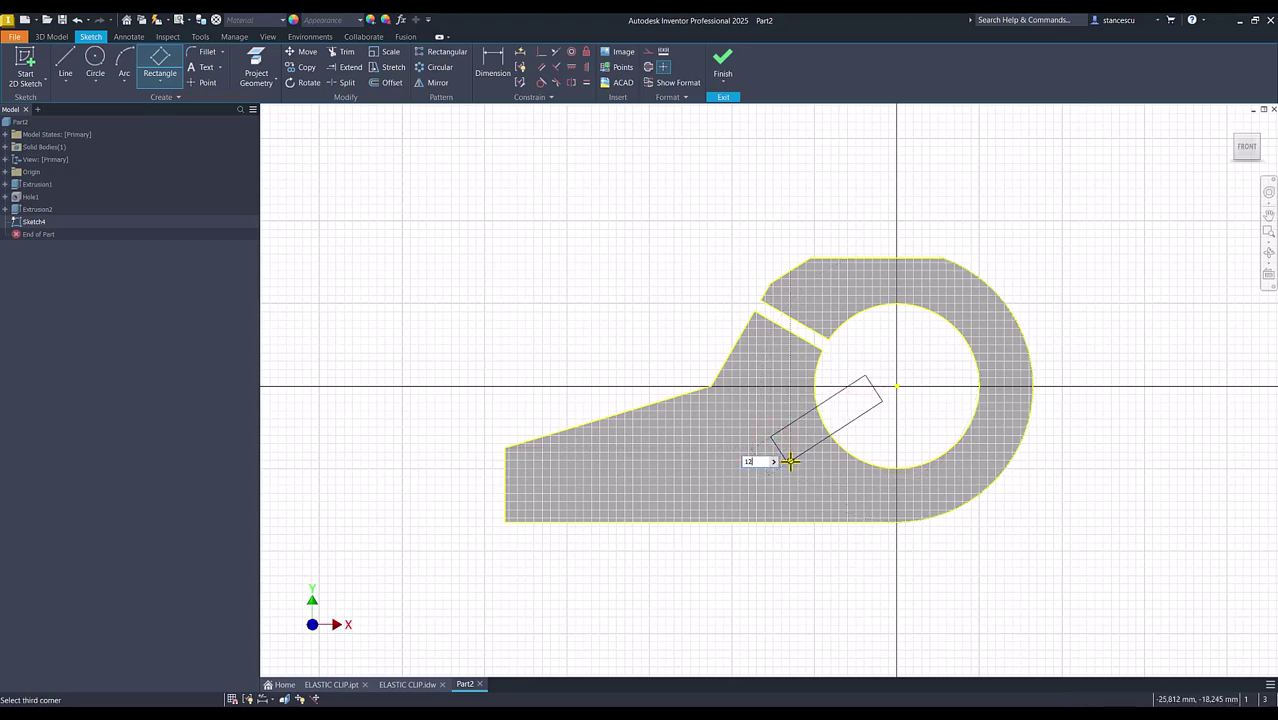
key("Return")
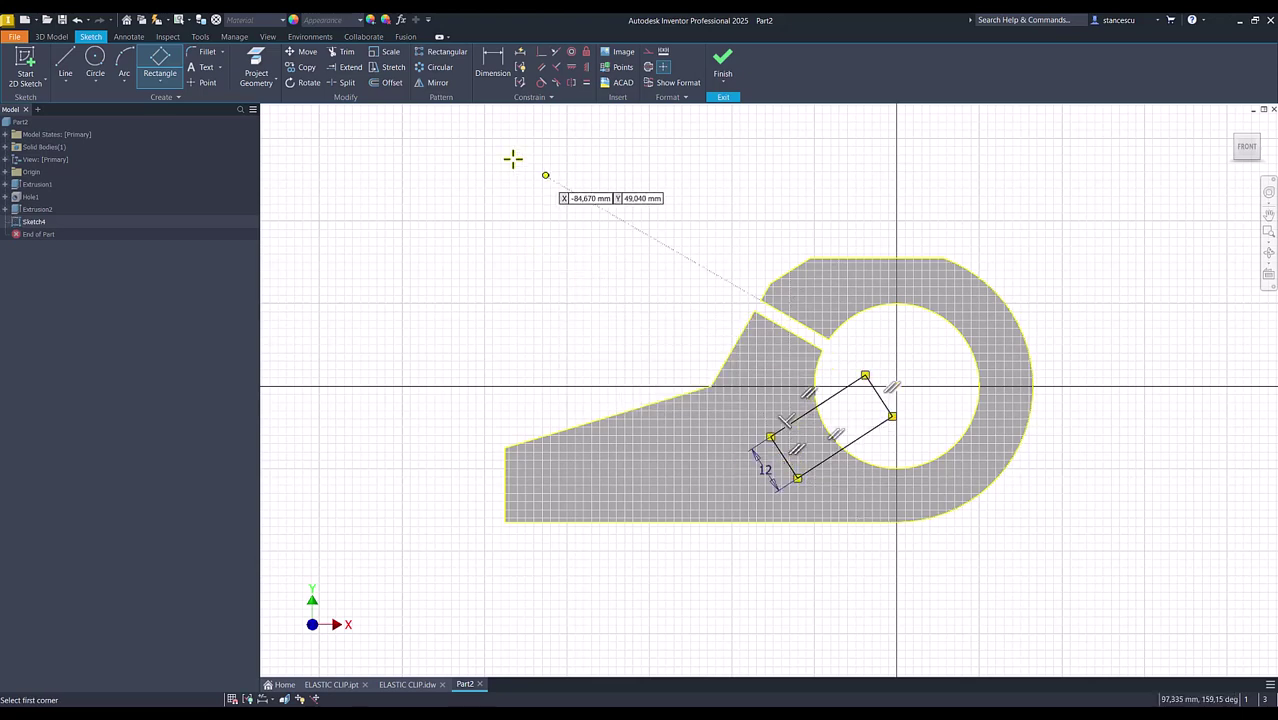
Step: Make the midpoint of the 12 mm rectangle's inner short side coincident with the bore centre
left_click(541, 55)
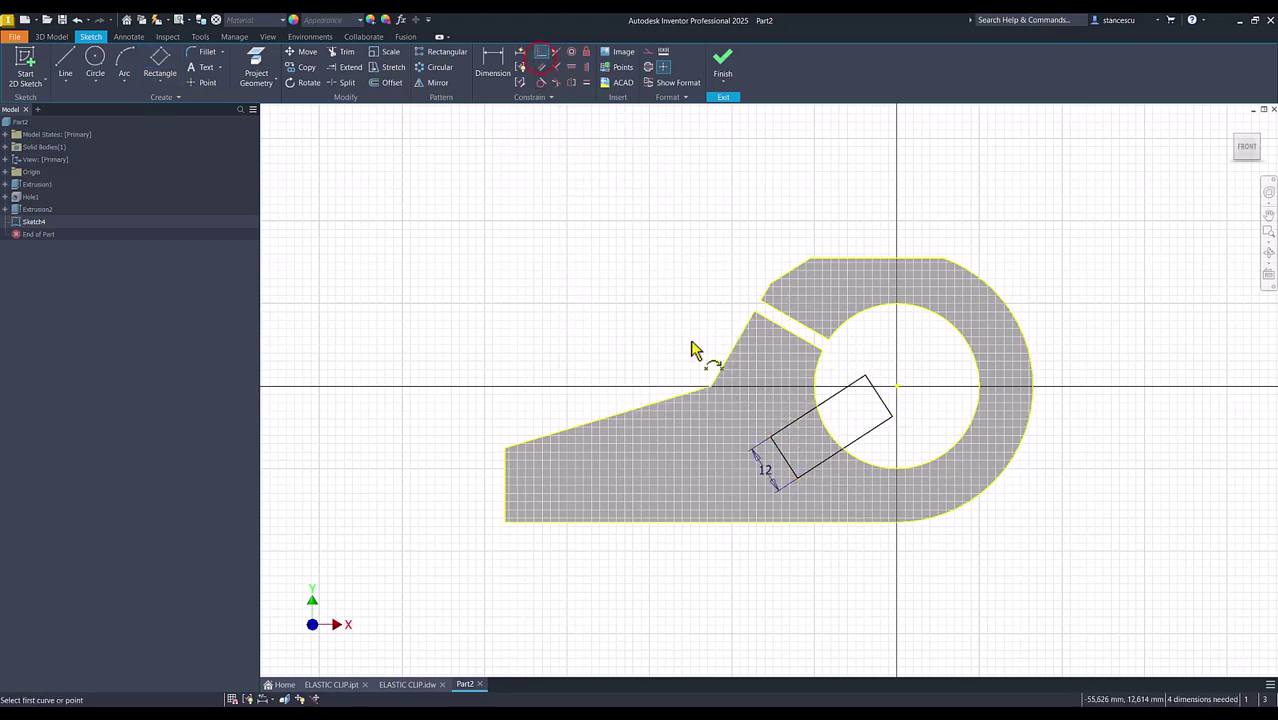
left_click(879, 396)
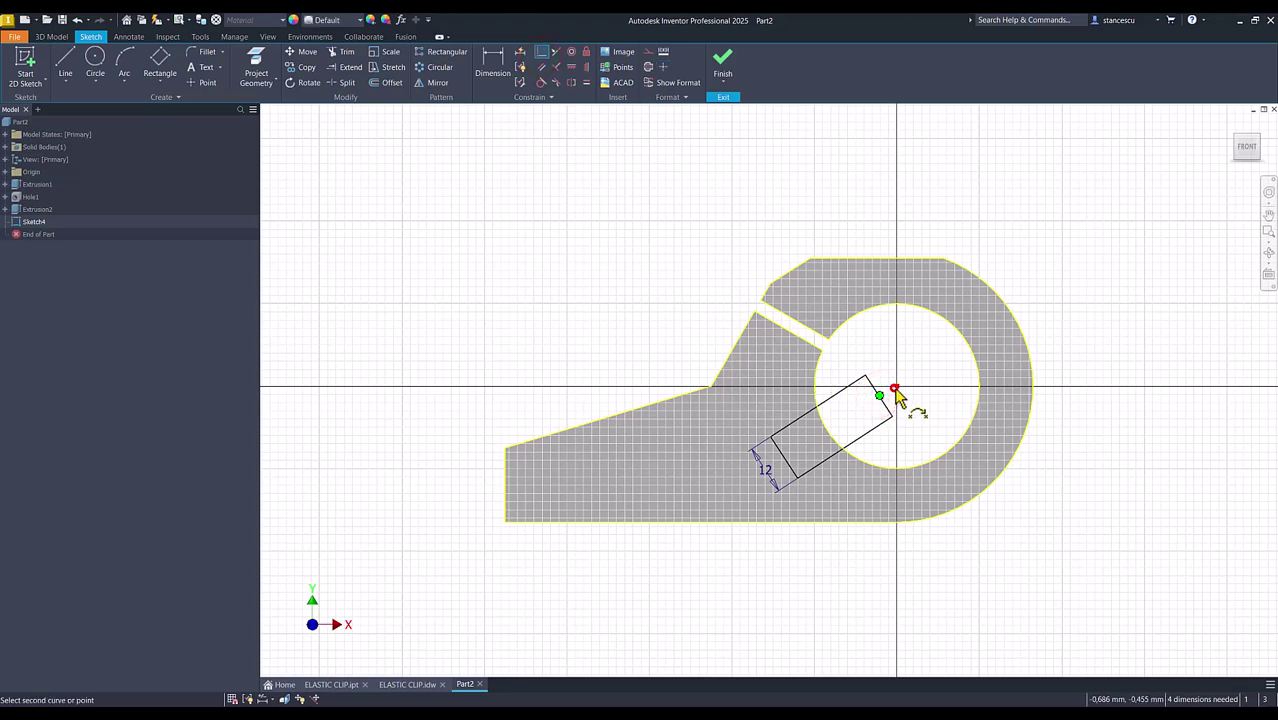
left_click(894, 389)
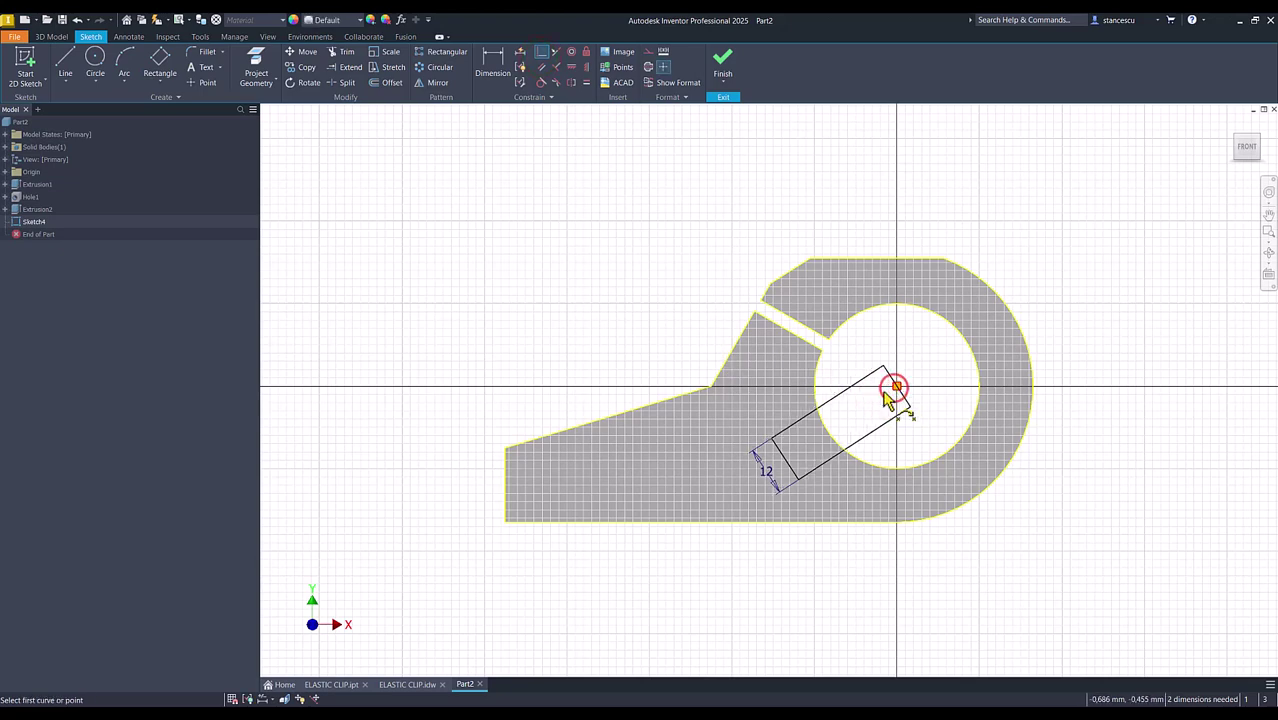
Step: Dimension the angle between the rectangle's lower long side and the body's bottom edge as 25°
left_click(502, 84)
left_click(838, 460)
left_click(832, 521)
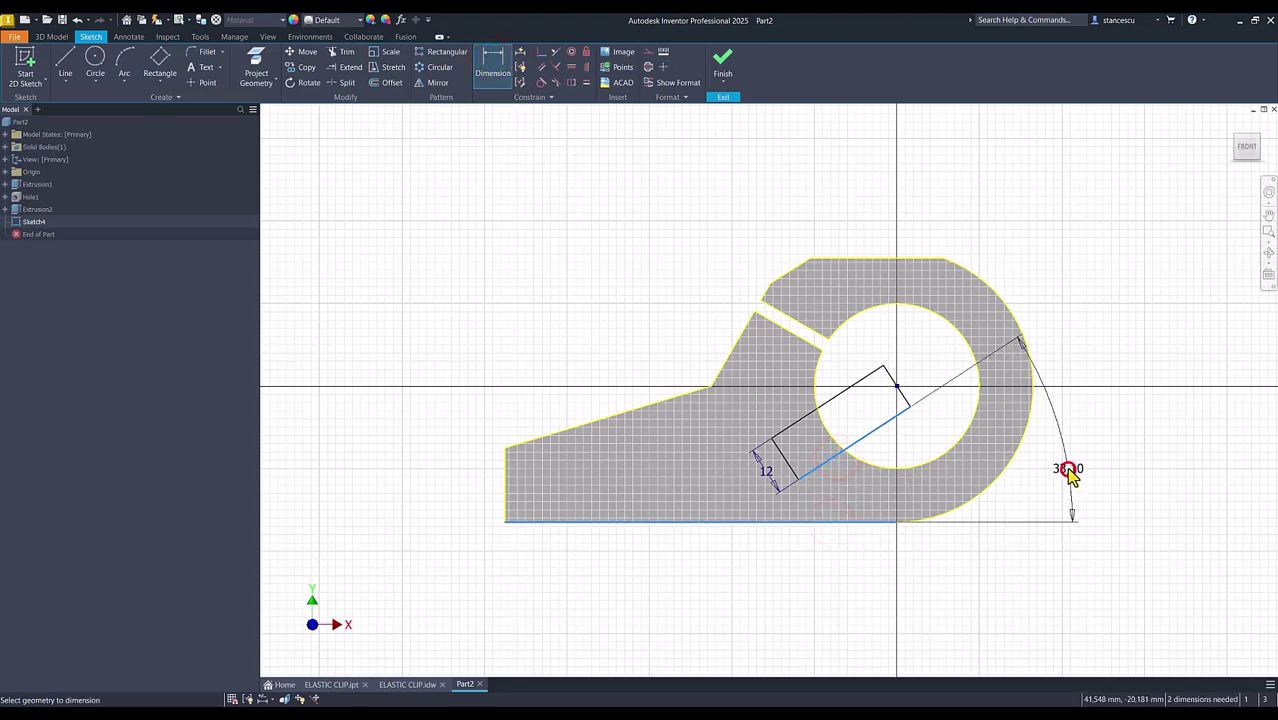
left_click(1068, 470)
type("25")
key("Return")
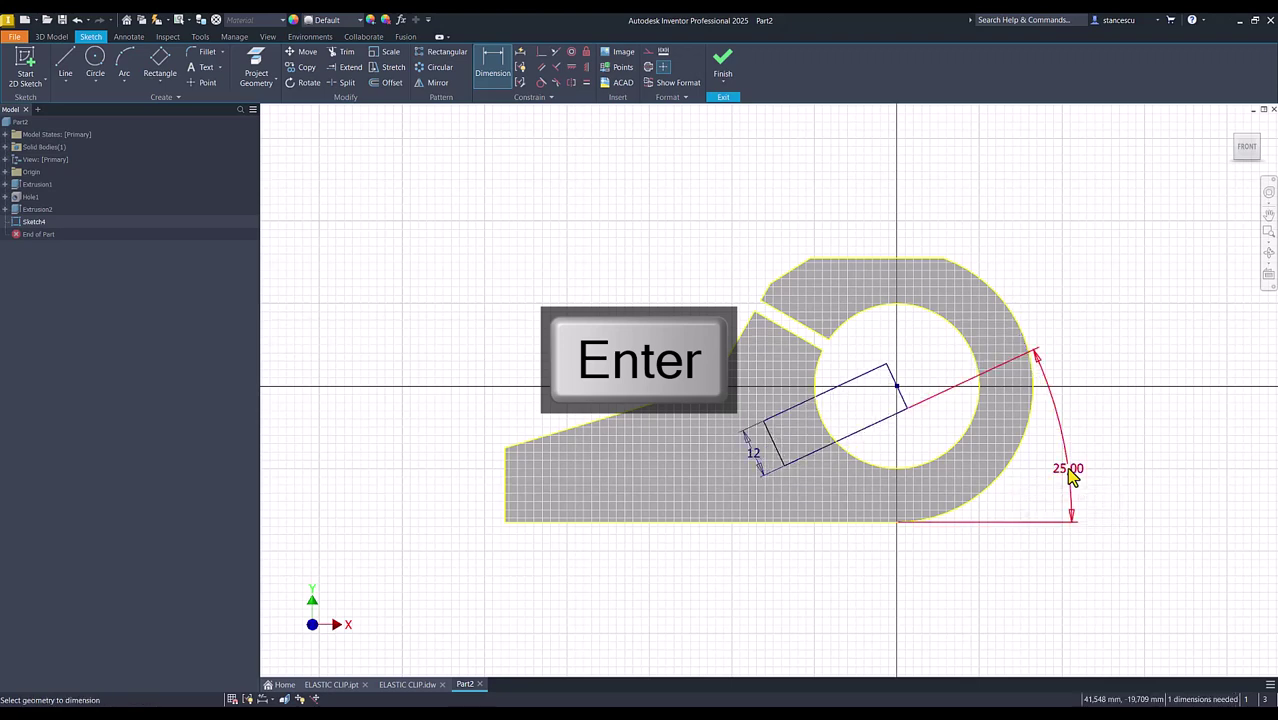
Step: Dimension the rectangle's lower long side as 23.3 mm
left_click(851, 437)
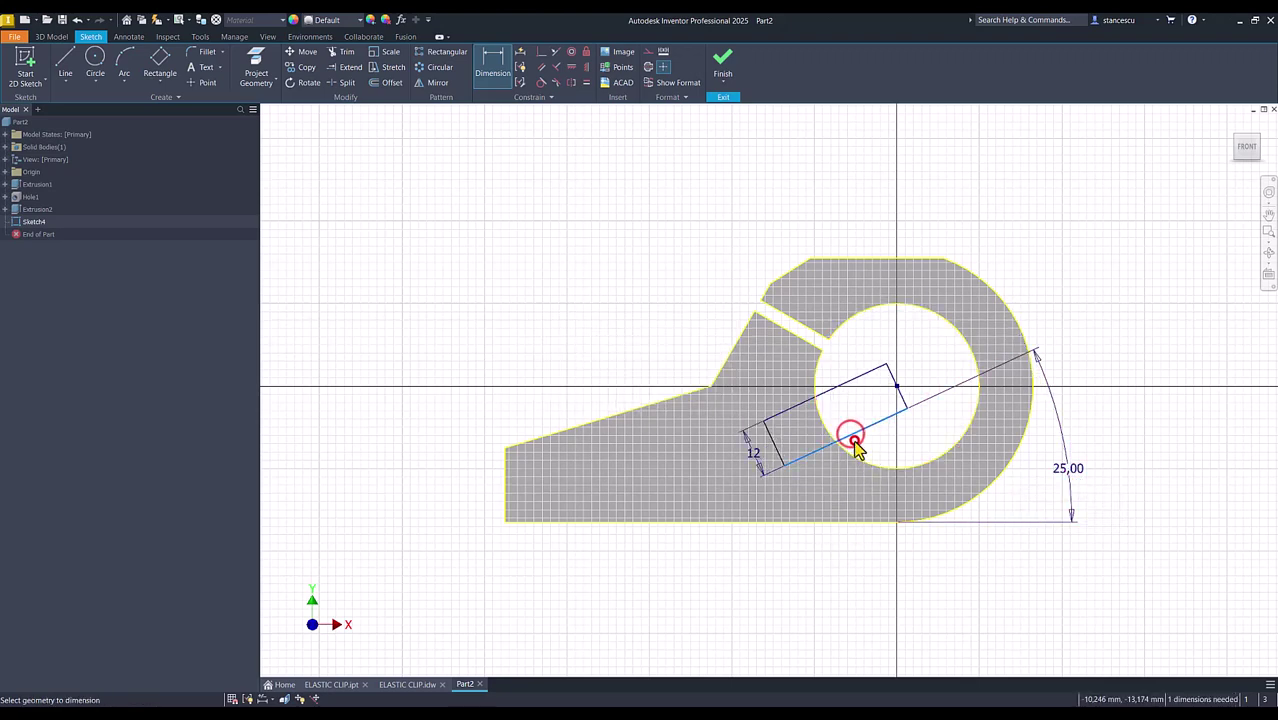
left_click(883, 575)
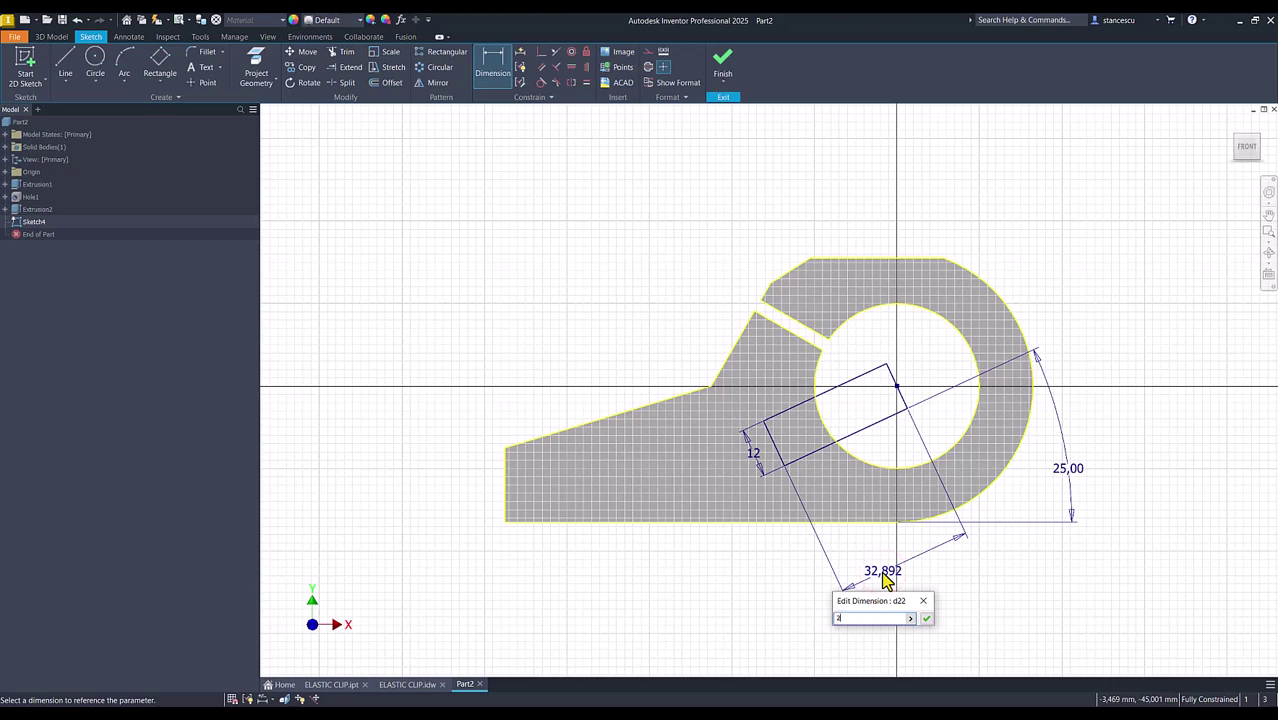
key("Return")
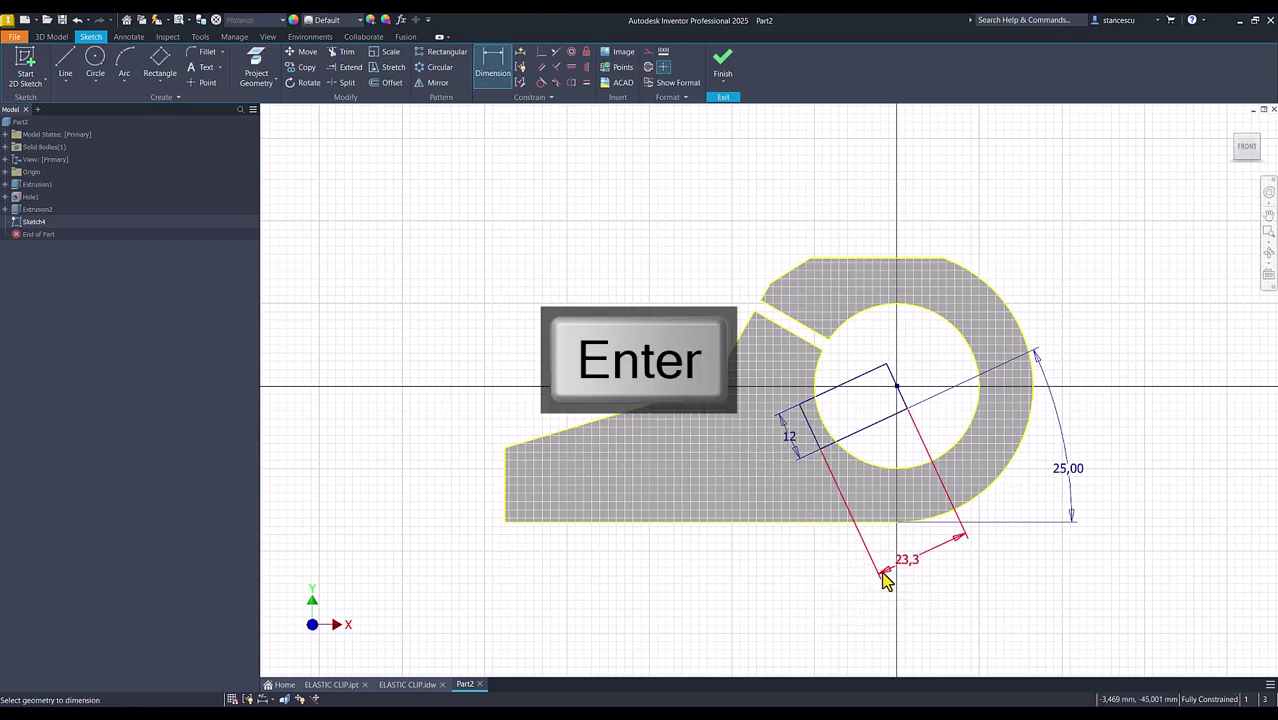
Step: Finish the sketch, cut the keyway rectangle through all of the body and inspect it before restoring the home view
left_click(722, 64)
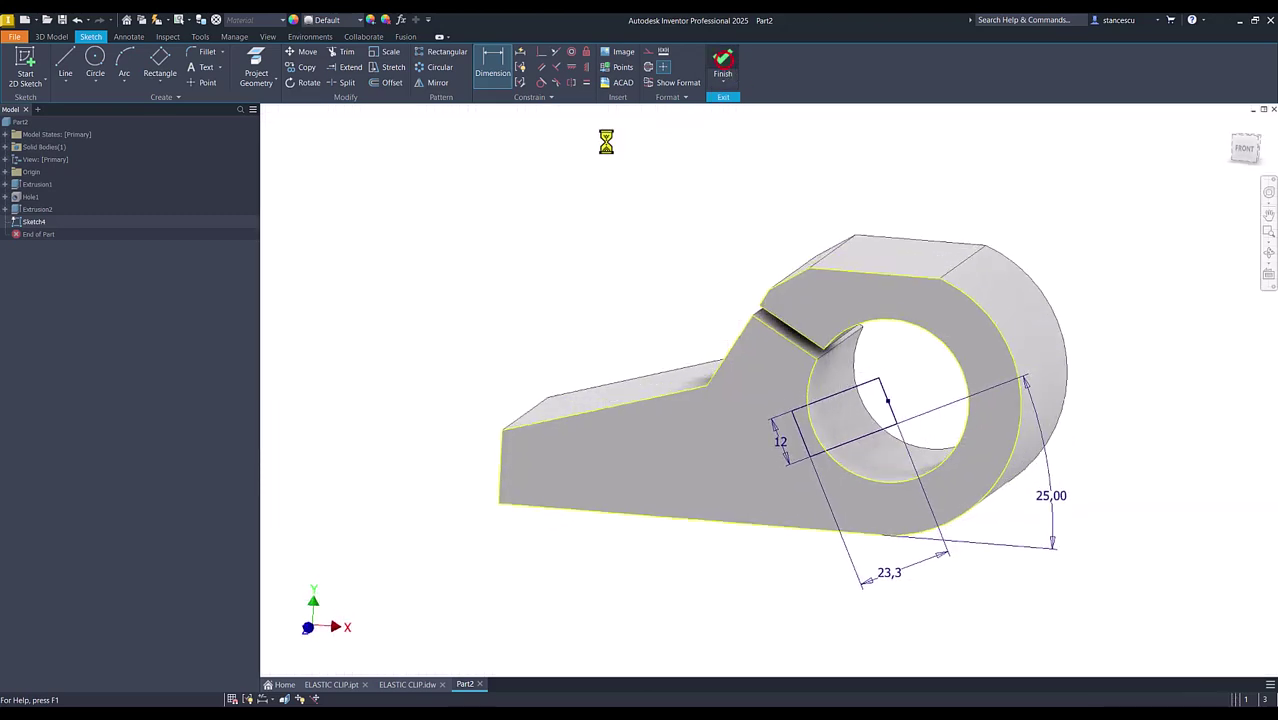
left_click(66, 64)
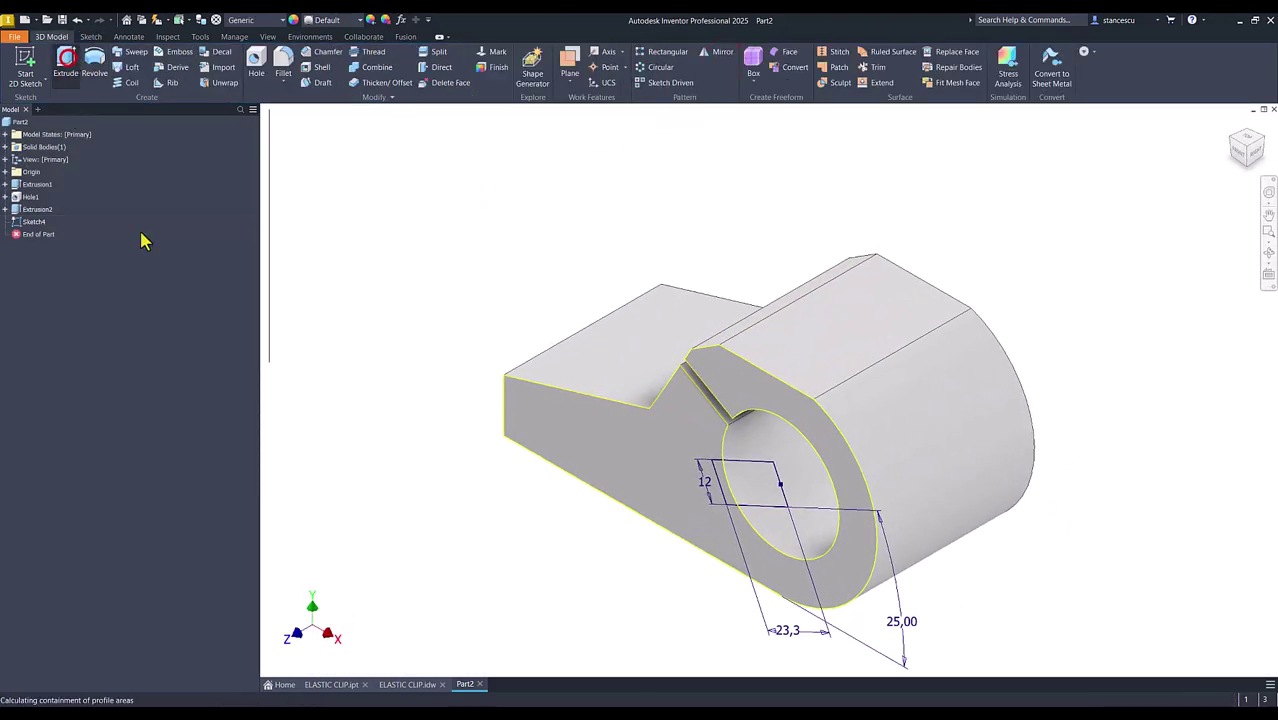
left_click(757, 512)
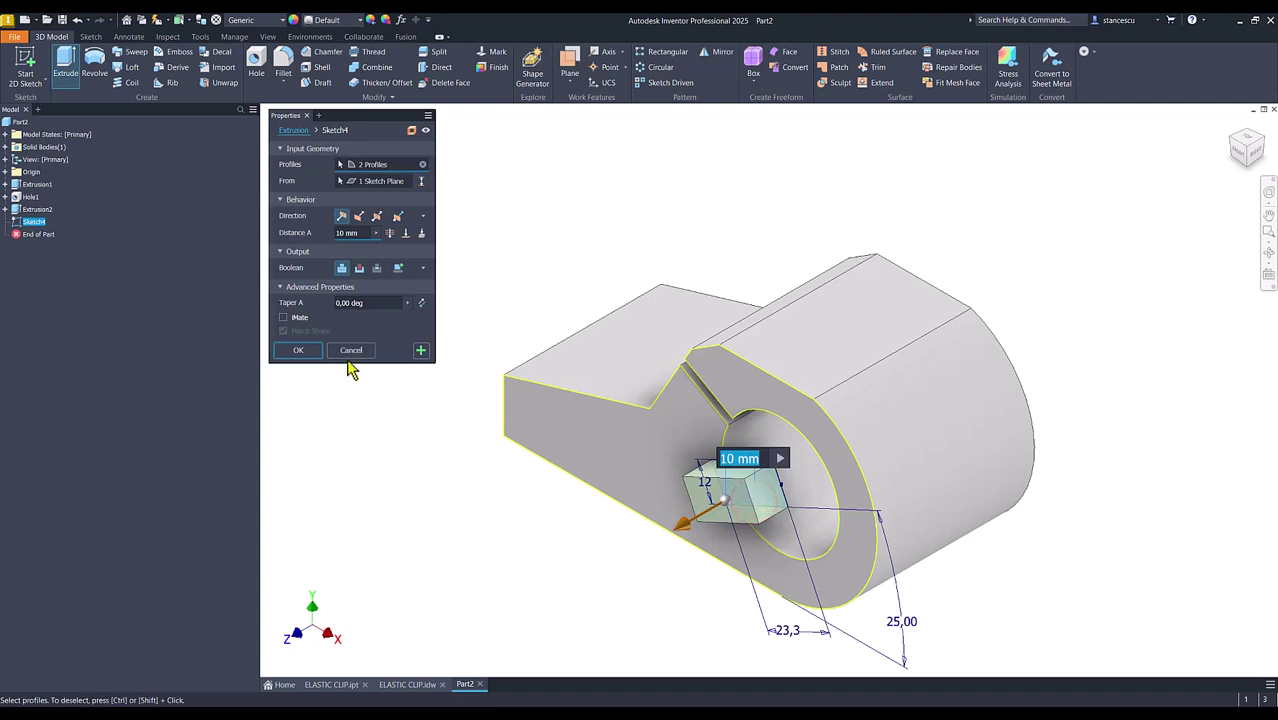
left_click(359, 268)
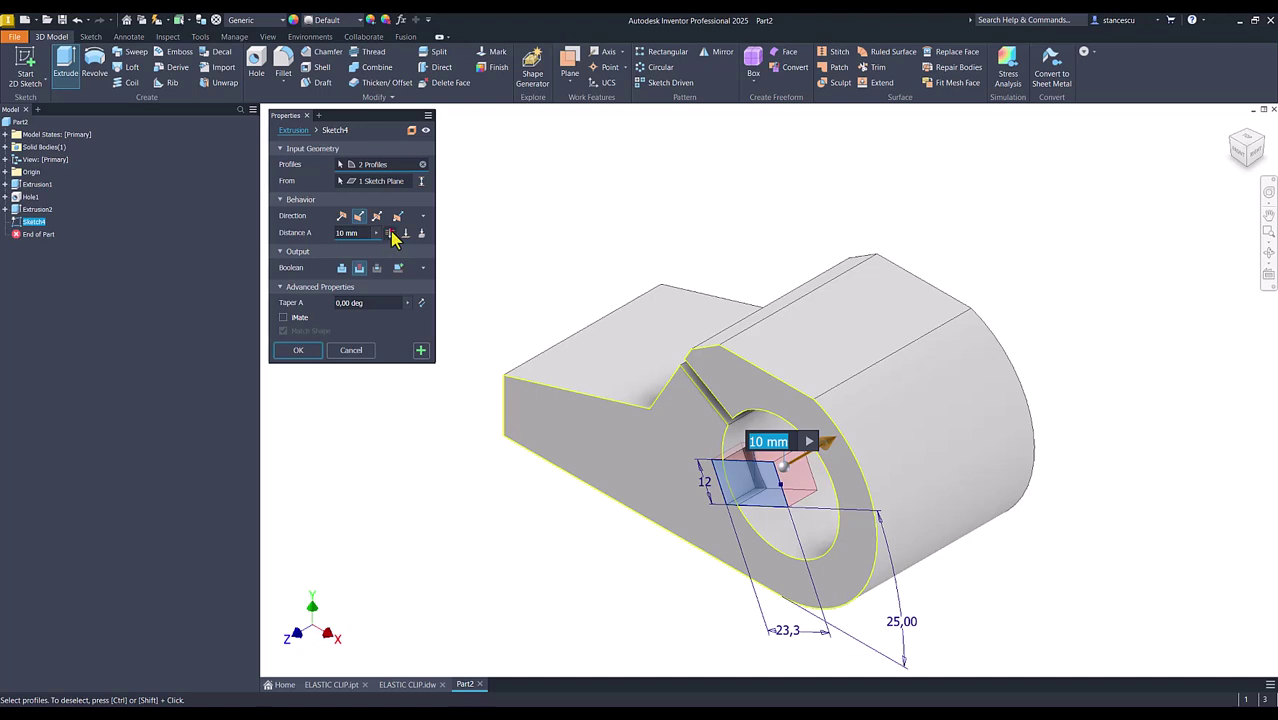
left_click(390, 233)
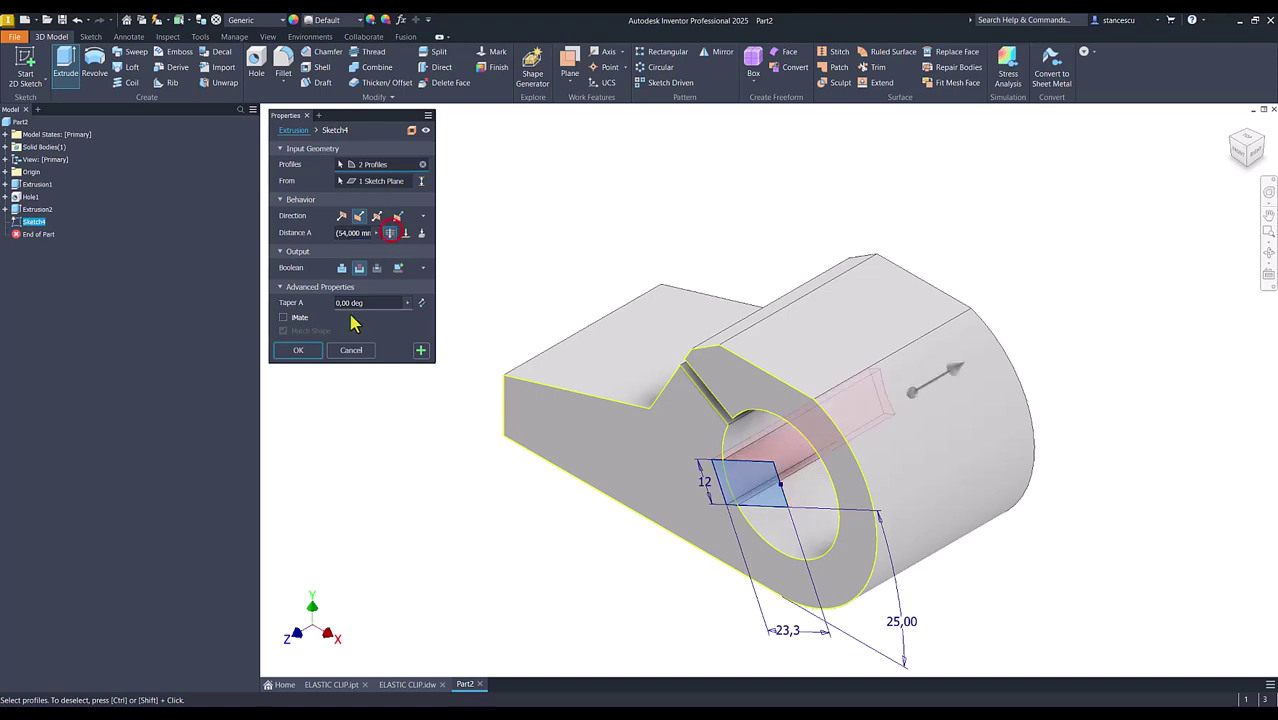
left_click(309, 350)
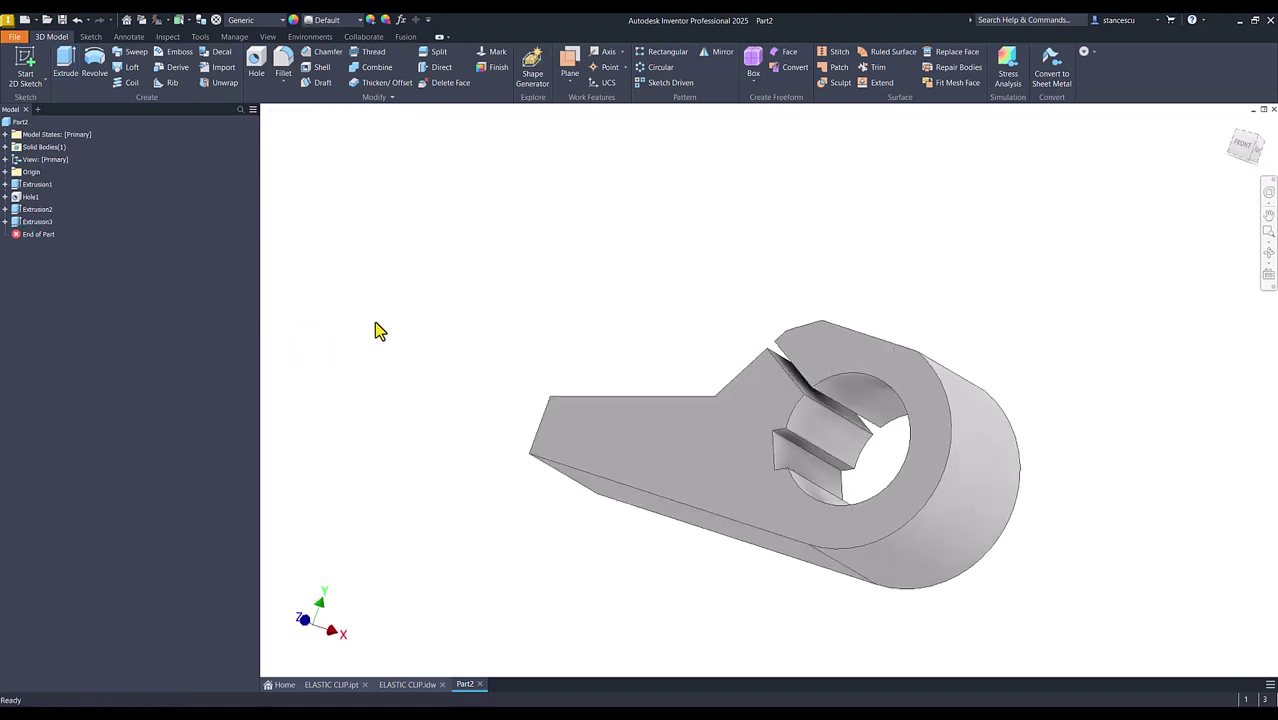
key("F6")
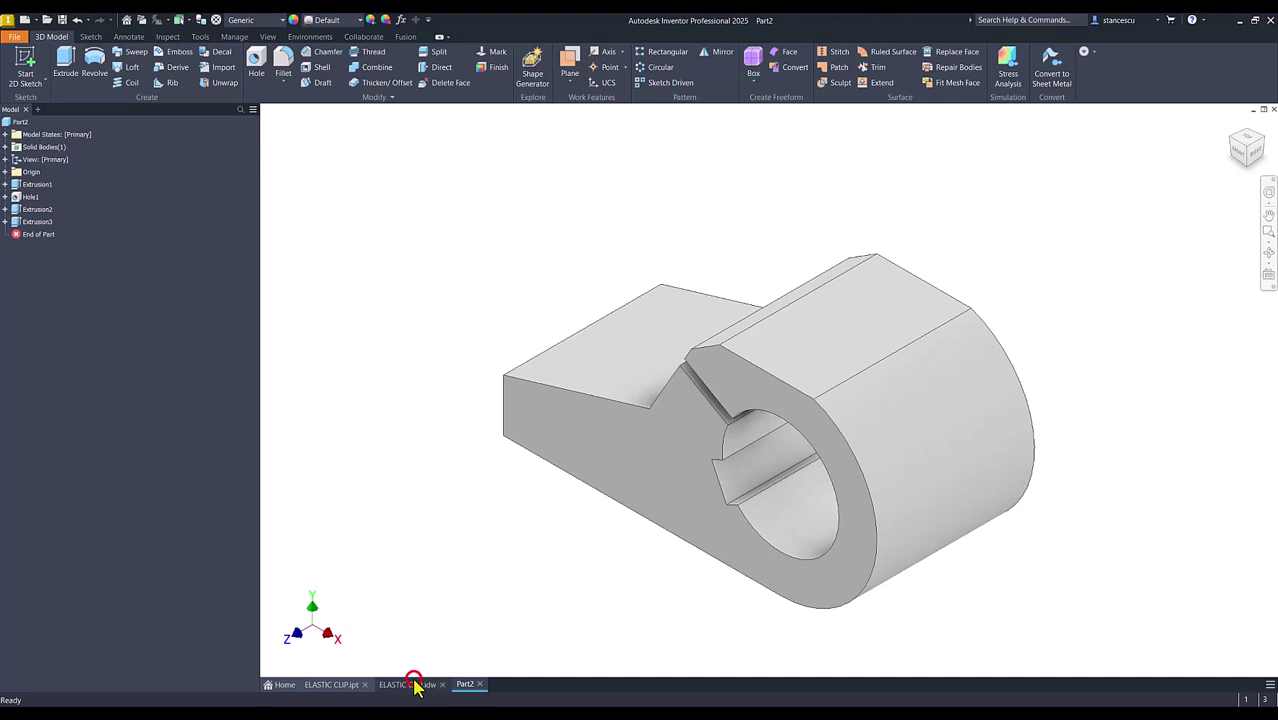
Step: Check the 5x45° note in the ELASTIC CLIP drawing and chamfer both vertical corners of the base's thin end by 5 mm
left_click(415, 686)
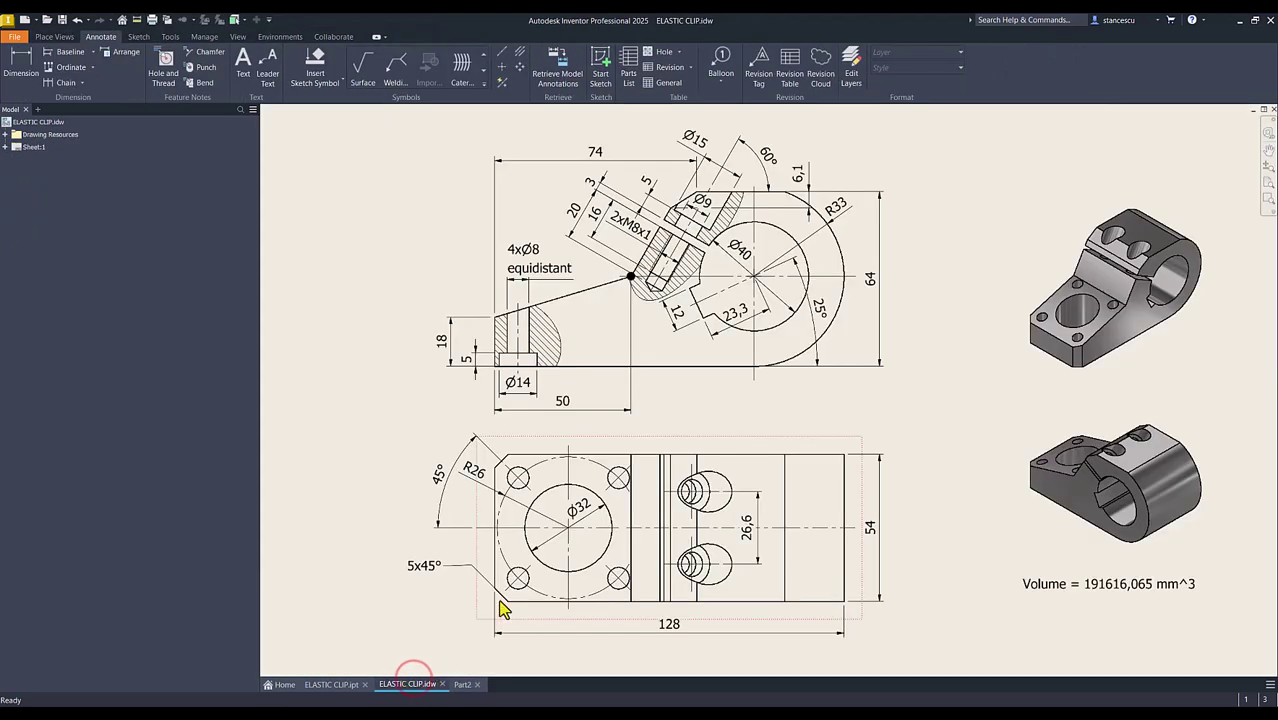
left_click(463, 684)
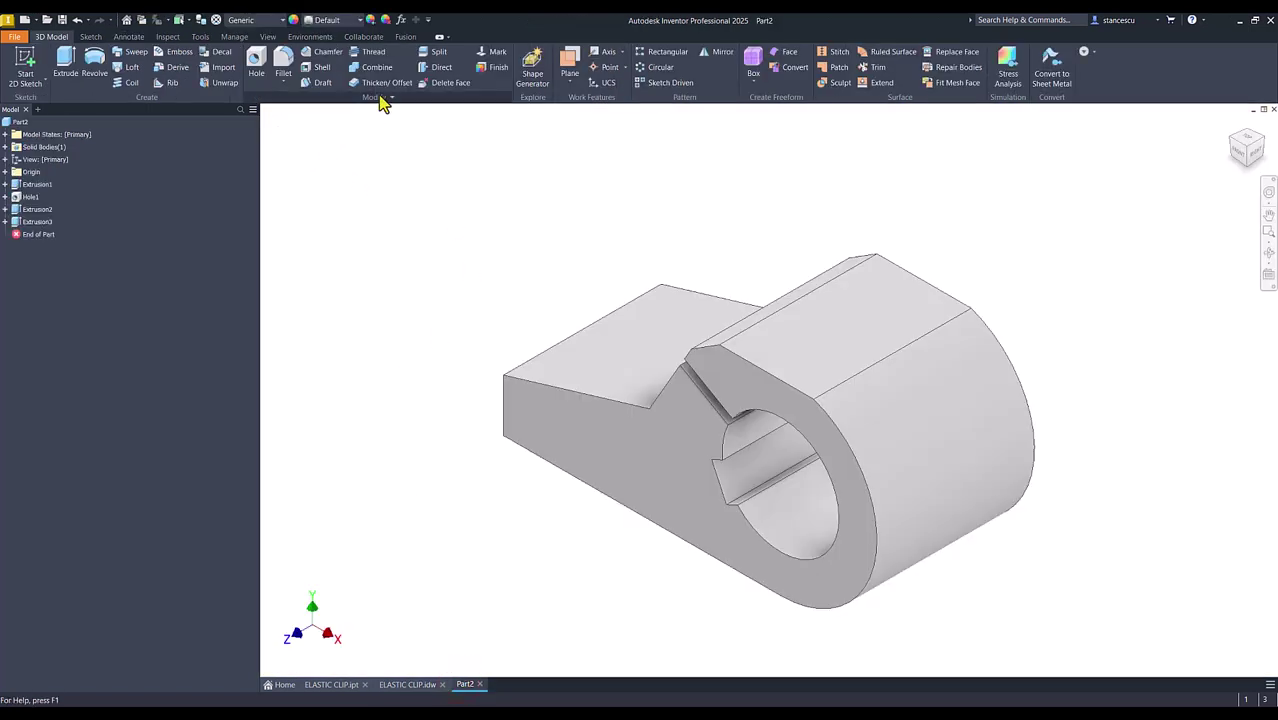
left_click(322, 52)
double_click(423, 169)
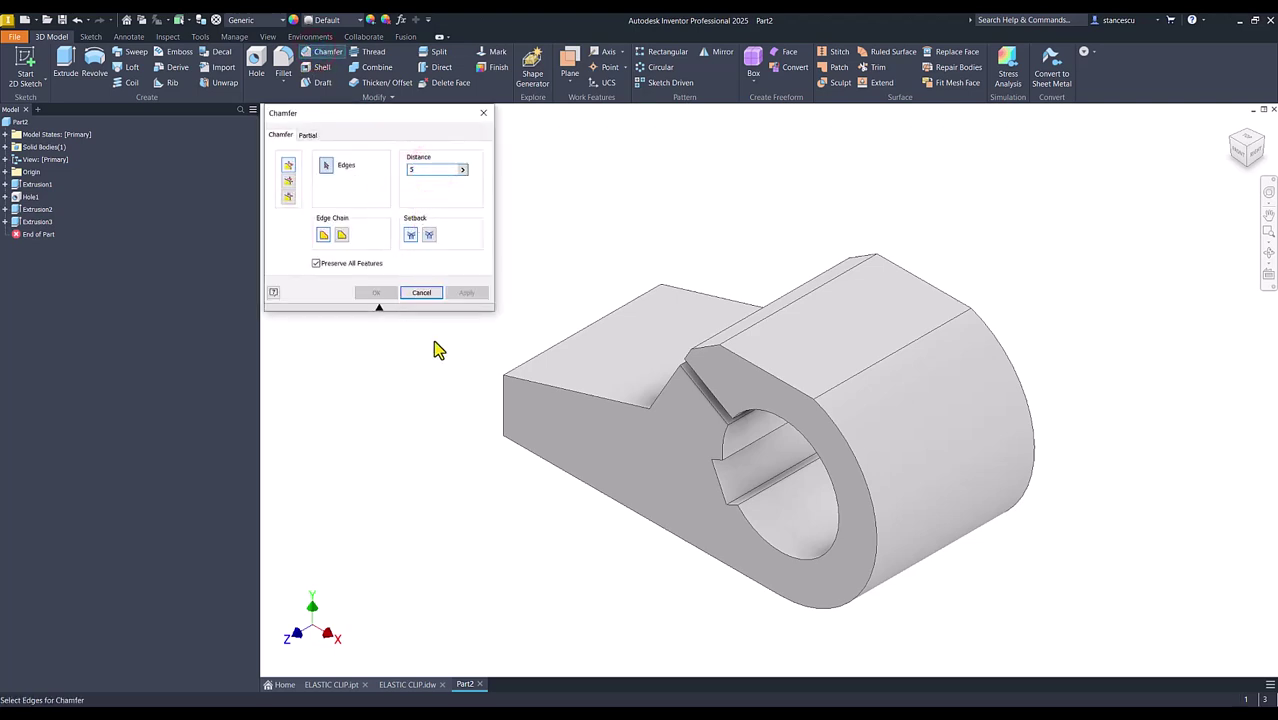
left_click(505, 425)
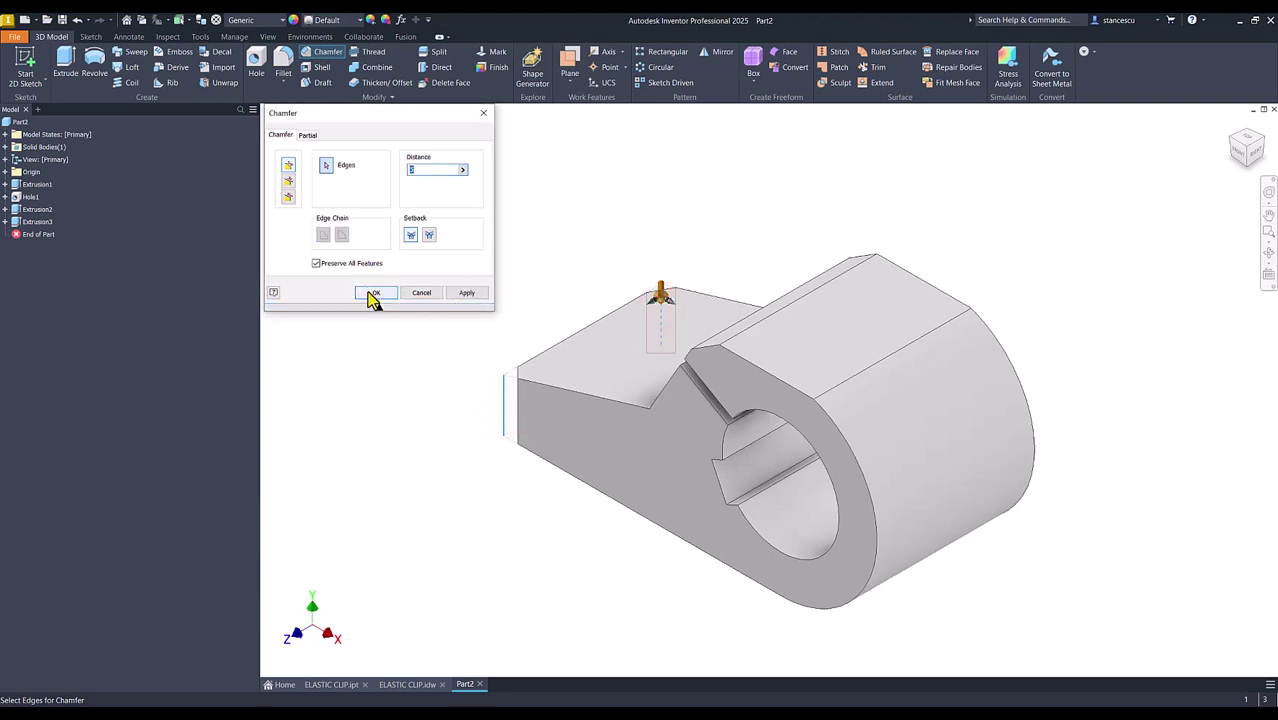
left_click(372, 296)
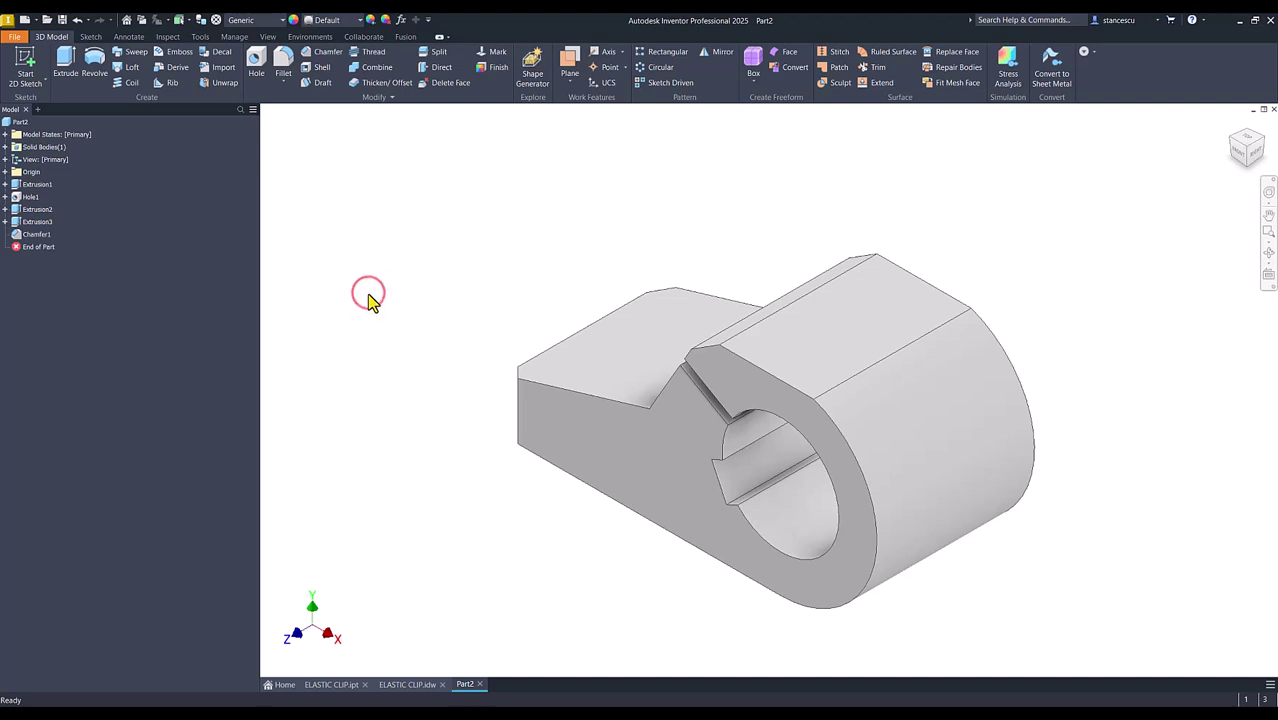
Step: Consult the drawing for the Ø32 hole, start a sketch on Part2's flat underside and place a point about 61 mm from the rounded end's tangent edge
left_click(400, 685)
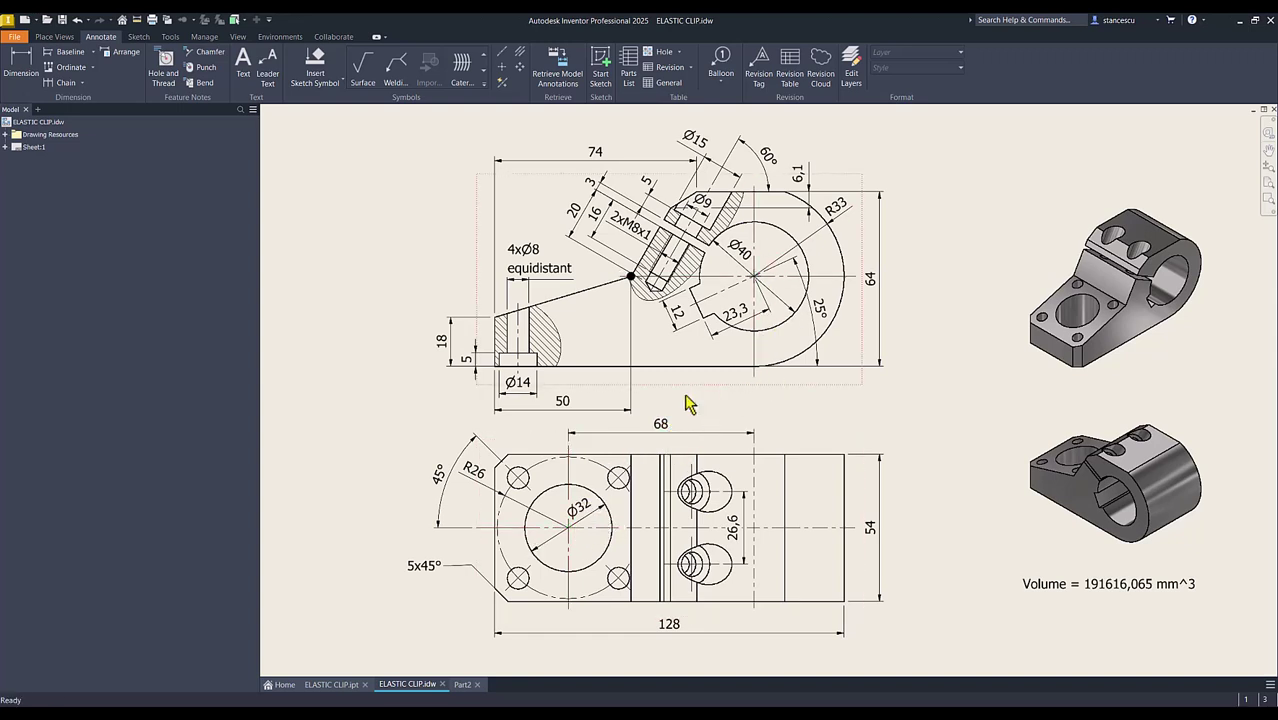
left_click(465, 684)
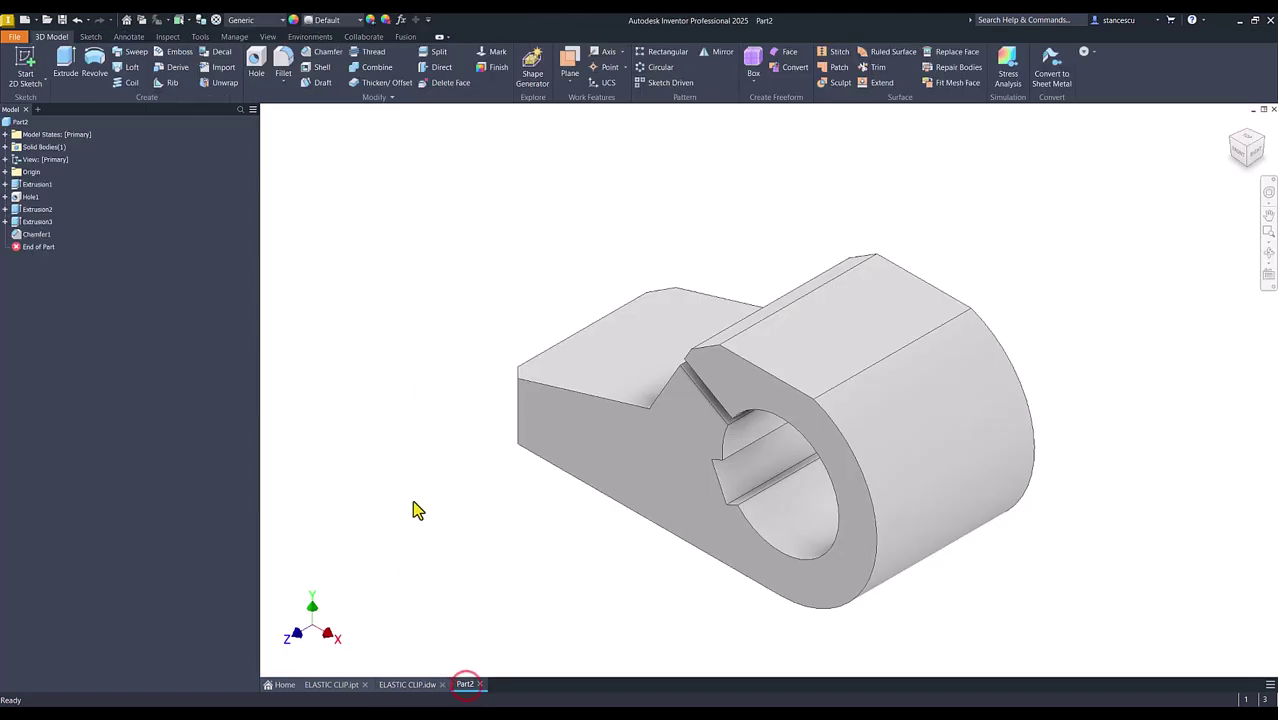
middle_click_drag(414, 505, 645, 497, "shift")
left_click(650, 495)
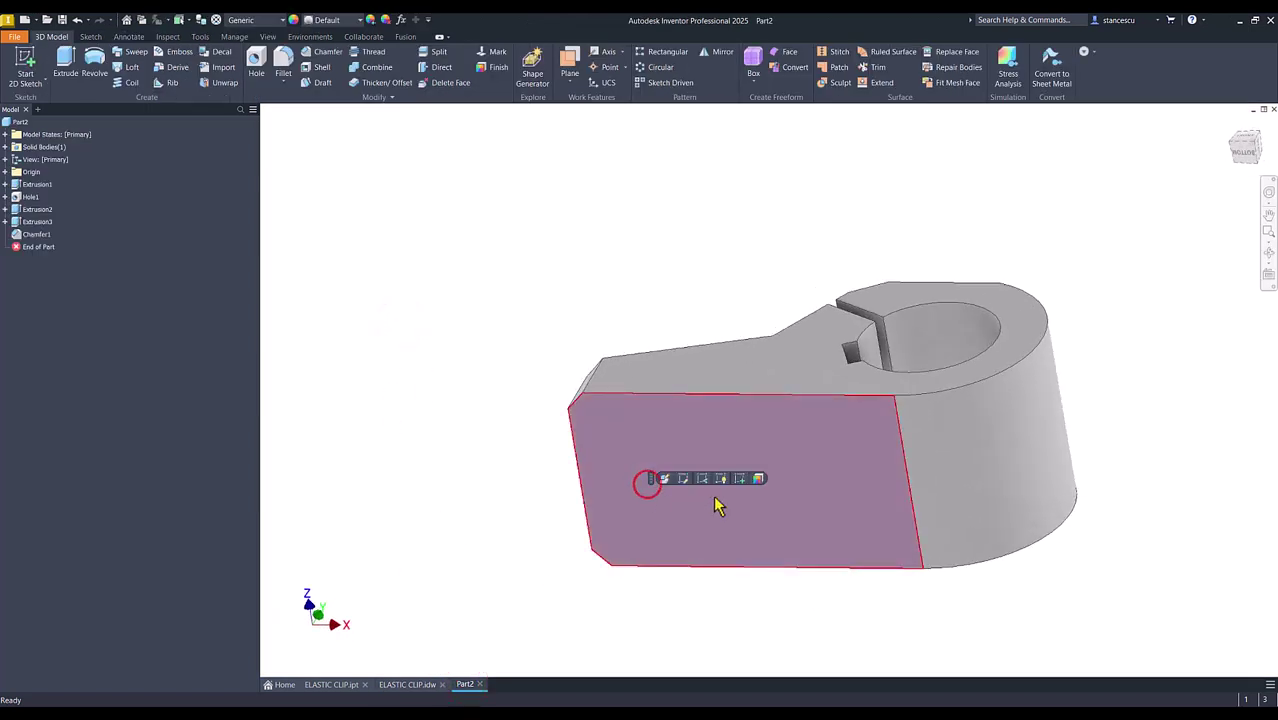
left_click(739, 479)
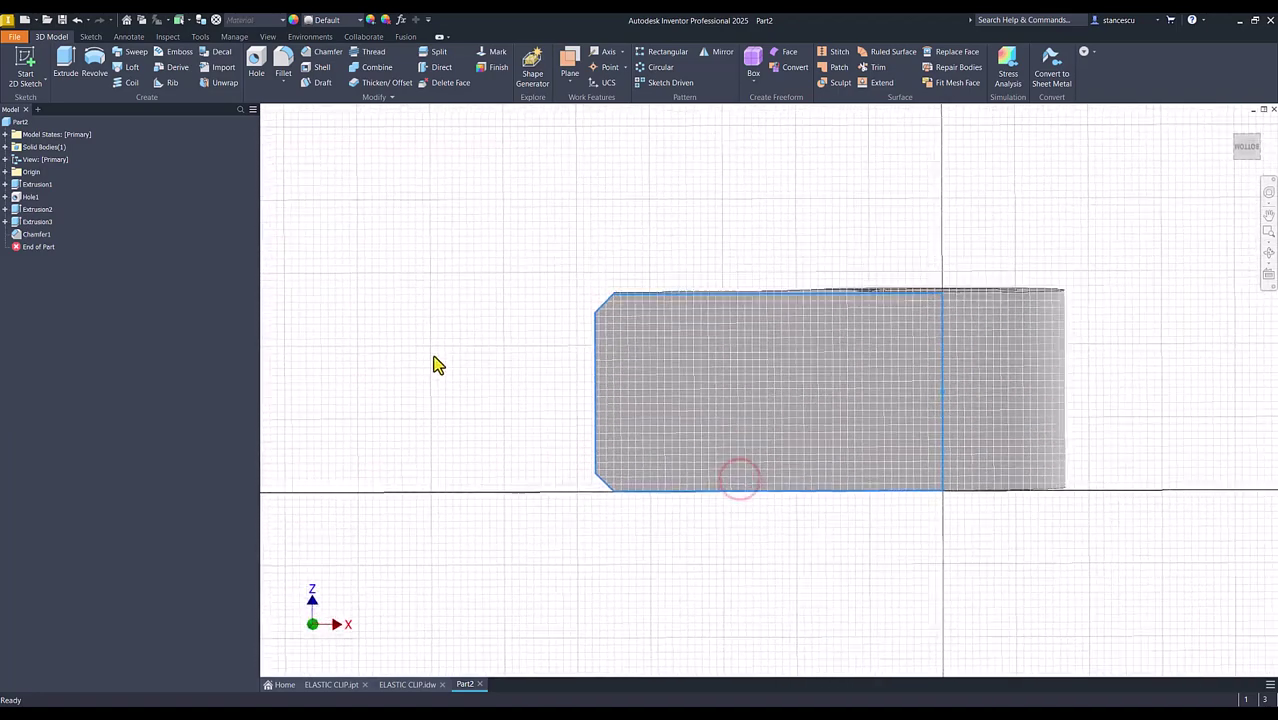
left_click(434, 357)
left_click(201, 82)
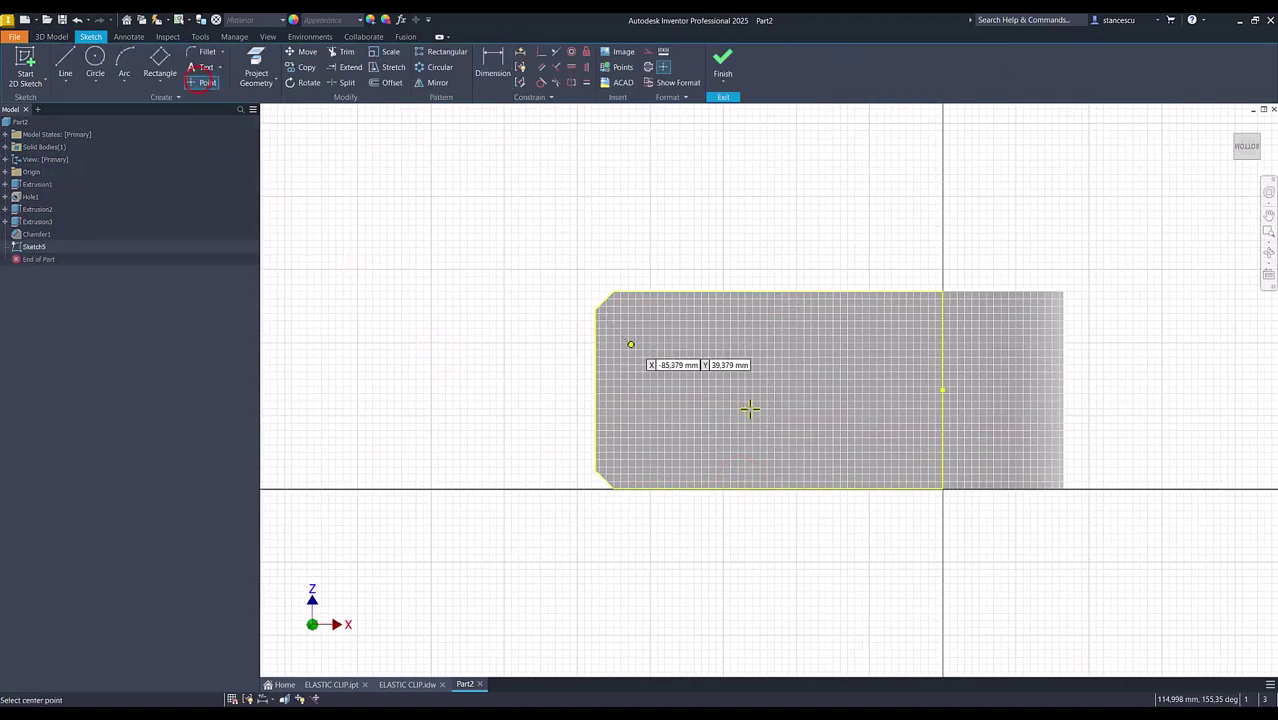
left_click(718, 376)
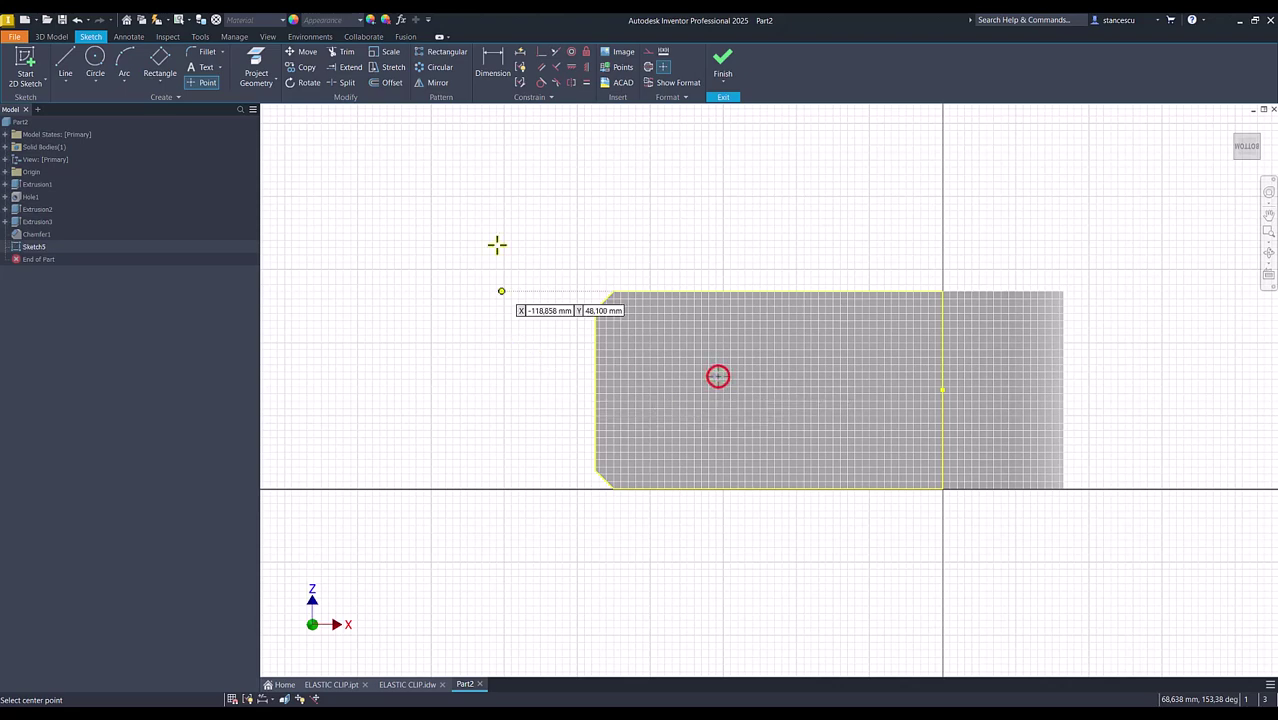
Step: Align the sketch point horizontally with the midpoint of the rounded end's tangent edge
left_click(571, 67)
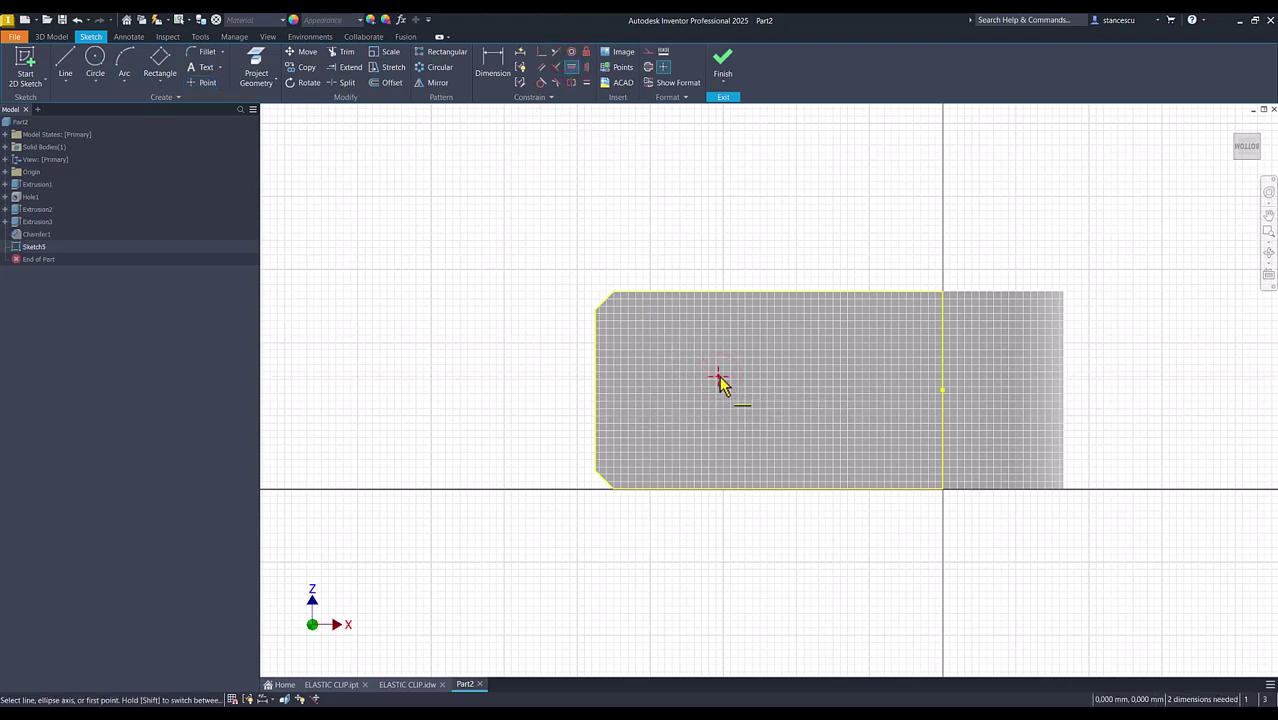
left_click(719, 378)
left_click(943, 389)
Step: Dimension the hole's centre point 68 mm horizontally from the midpoint of the rounded end's tangent edge and finish the sketch
left_click(493, 68)
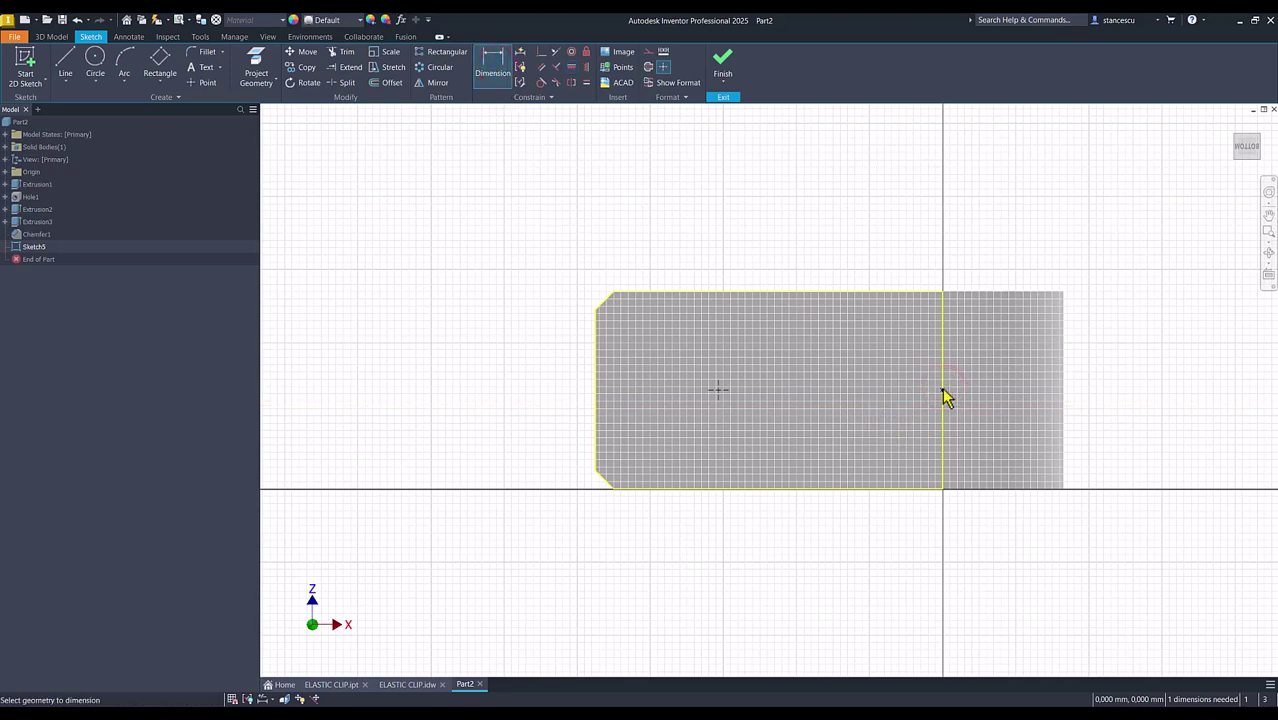
left_click(942, 389)
left_click(716, 388)
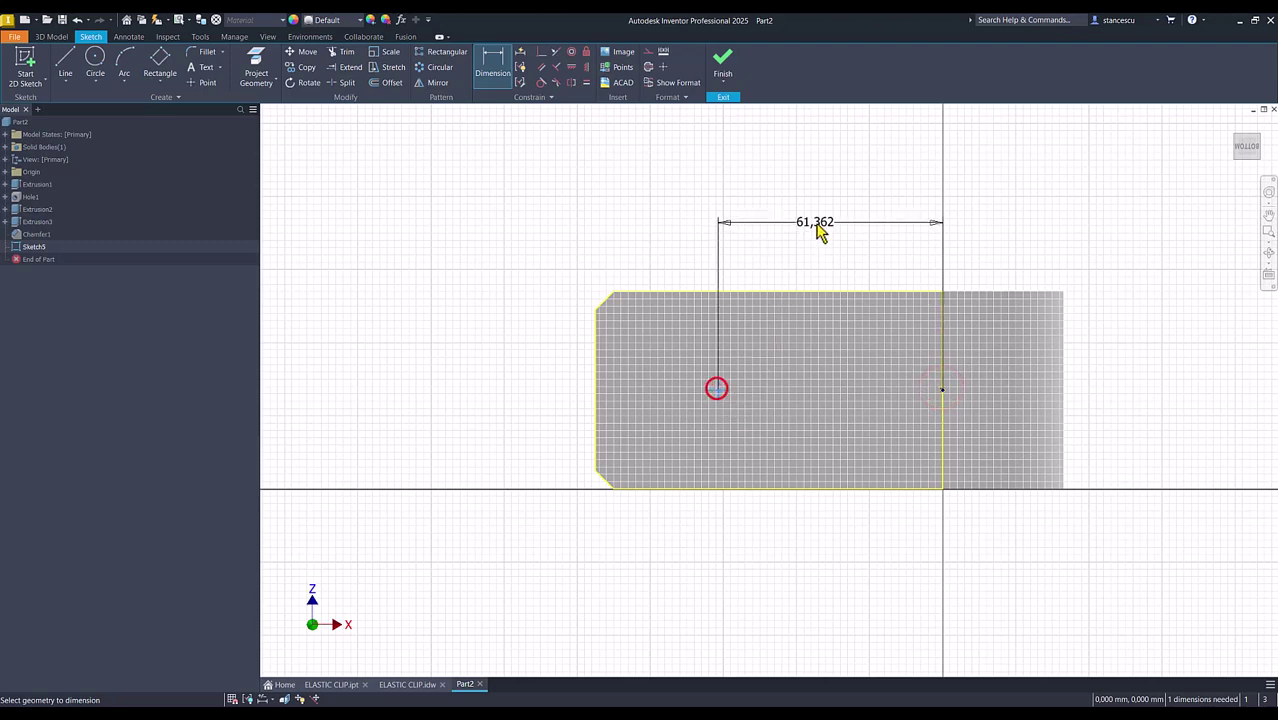
left_click(816, 226)
type("68")
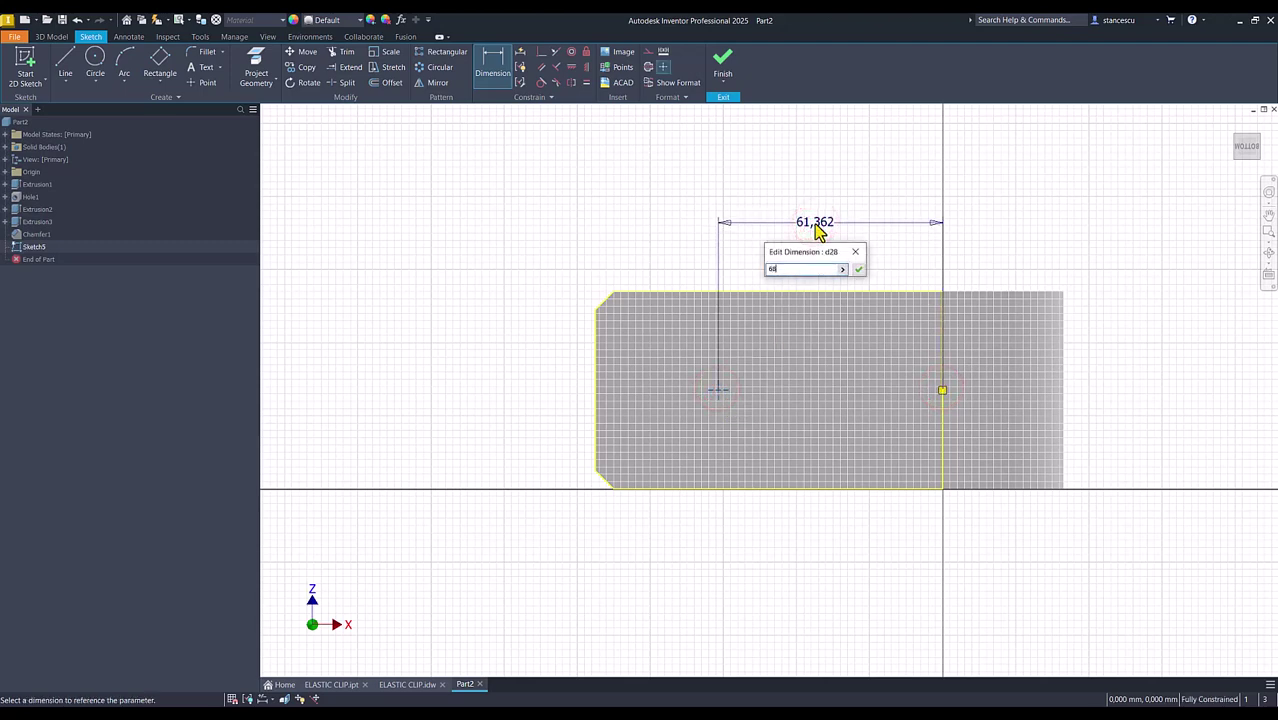
key("Return")
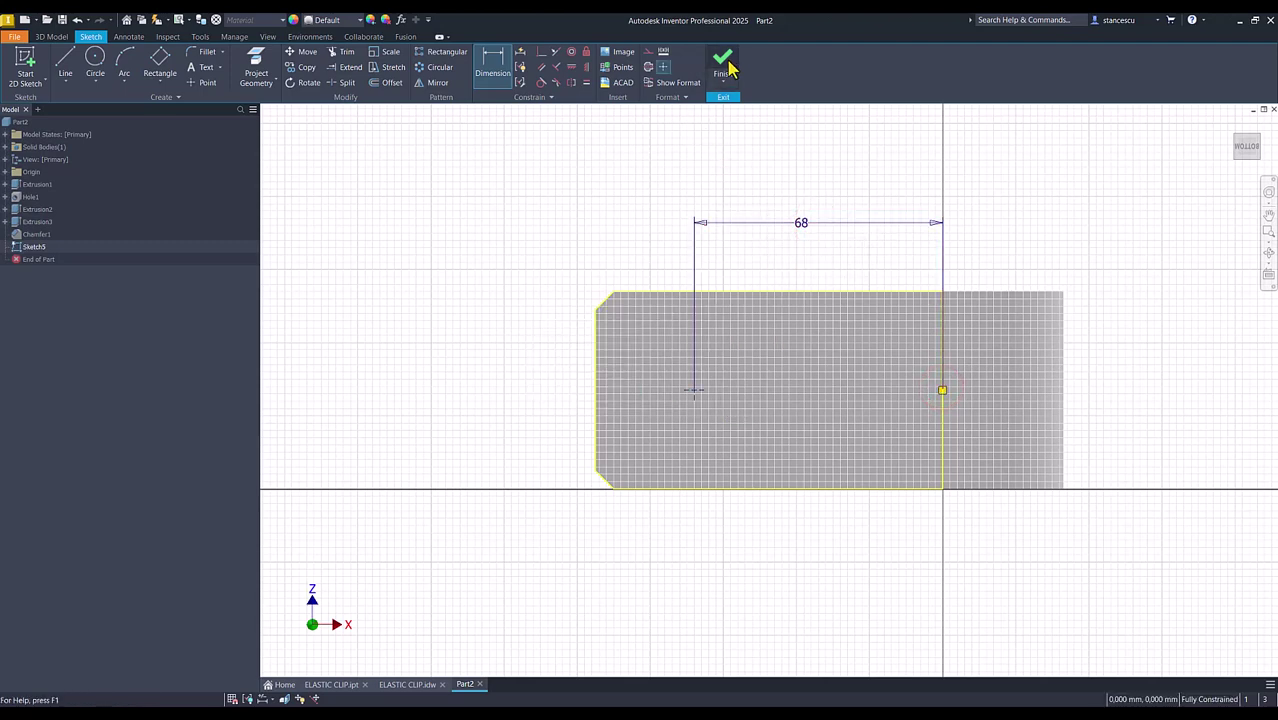
left_click(722, 64)
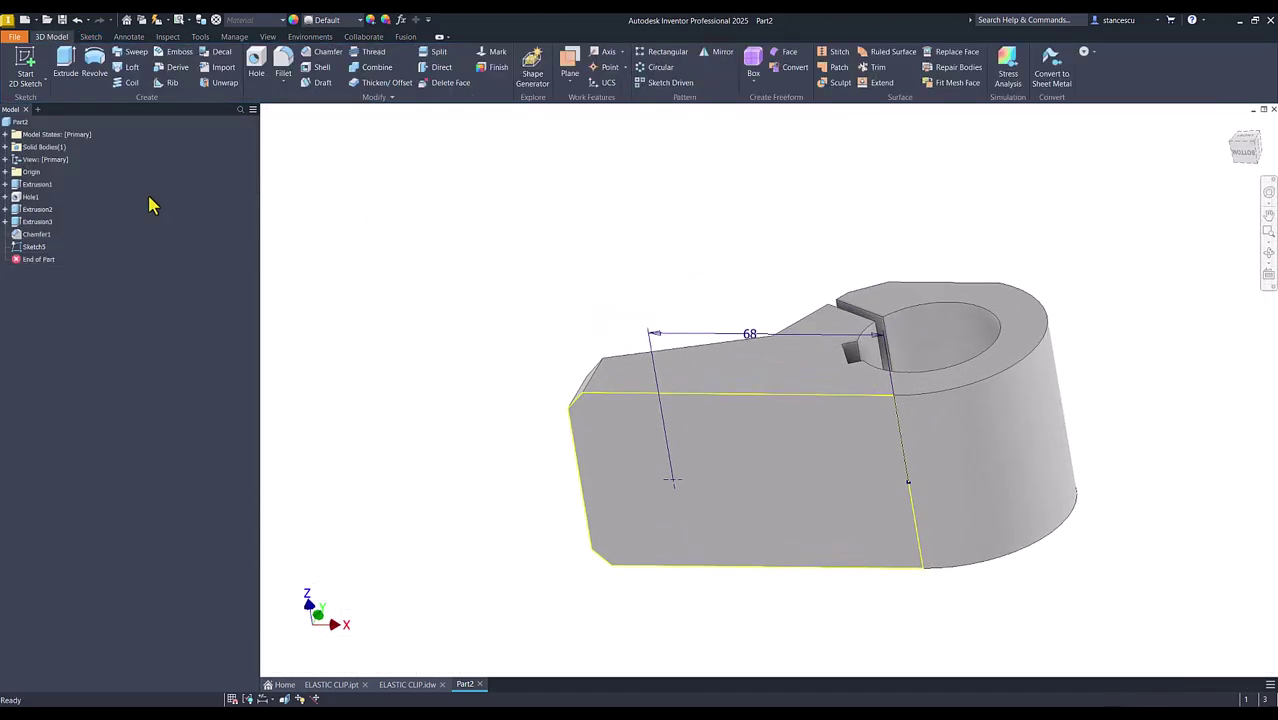
Step: Create a simple 32 mm hole through all at the sketch point on the underside and restore the home view
left_click(256, 60)
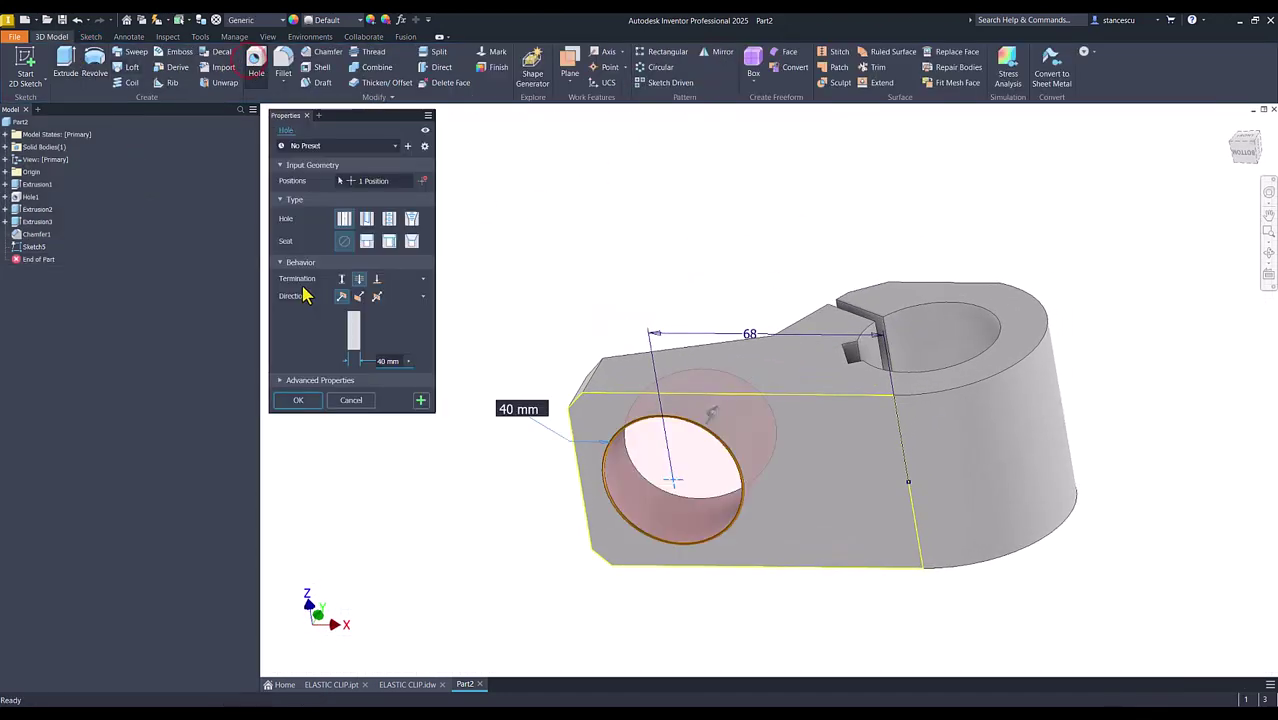
type("32")
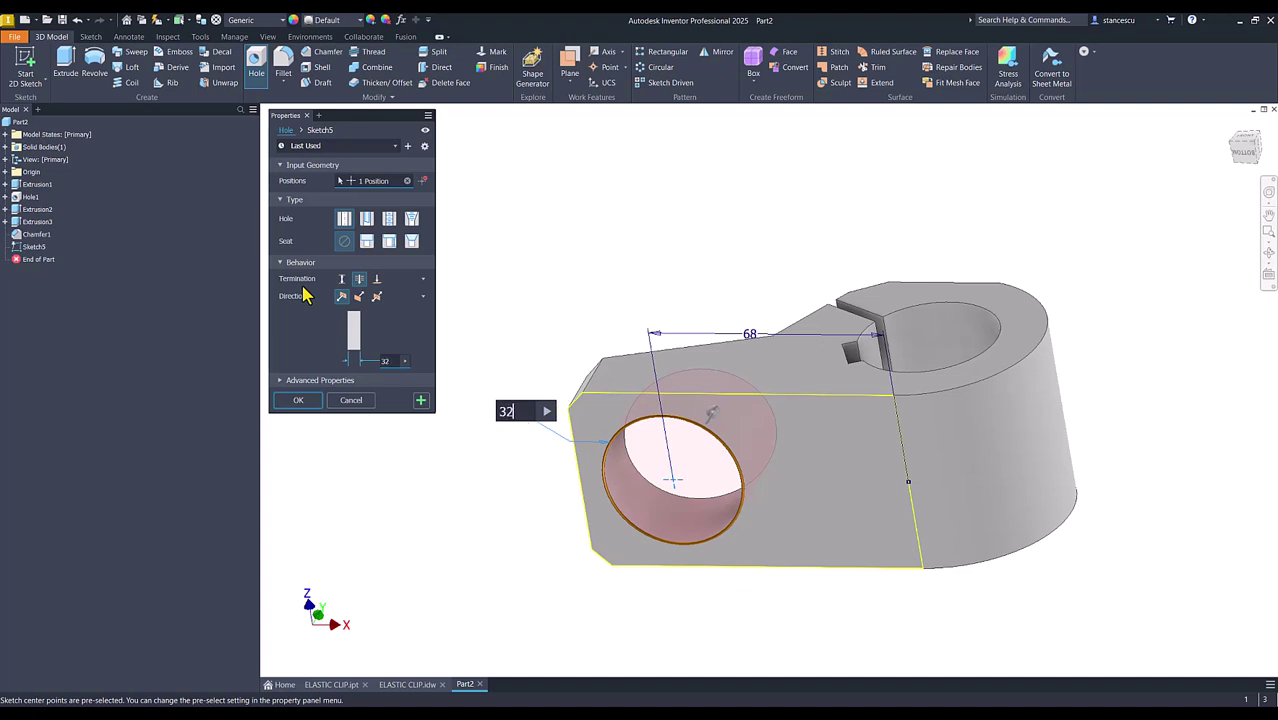
key("Return")
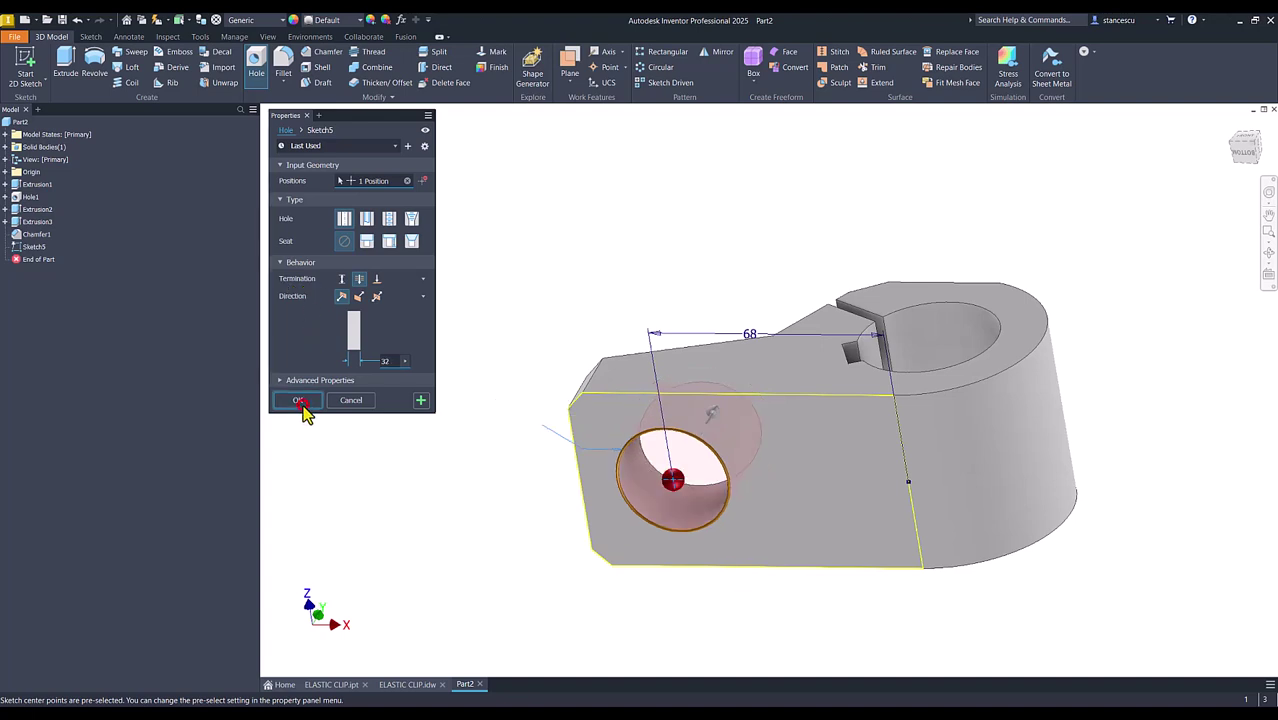
left_click(301, 404)
key("F6")
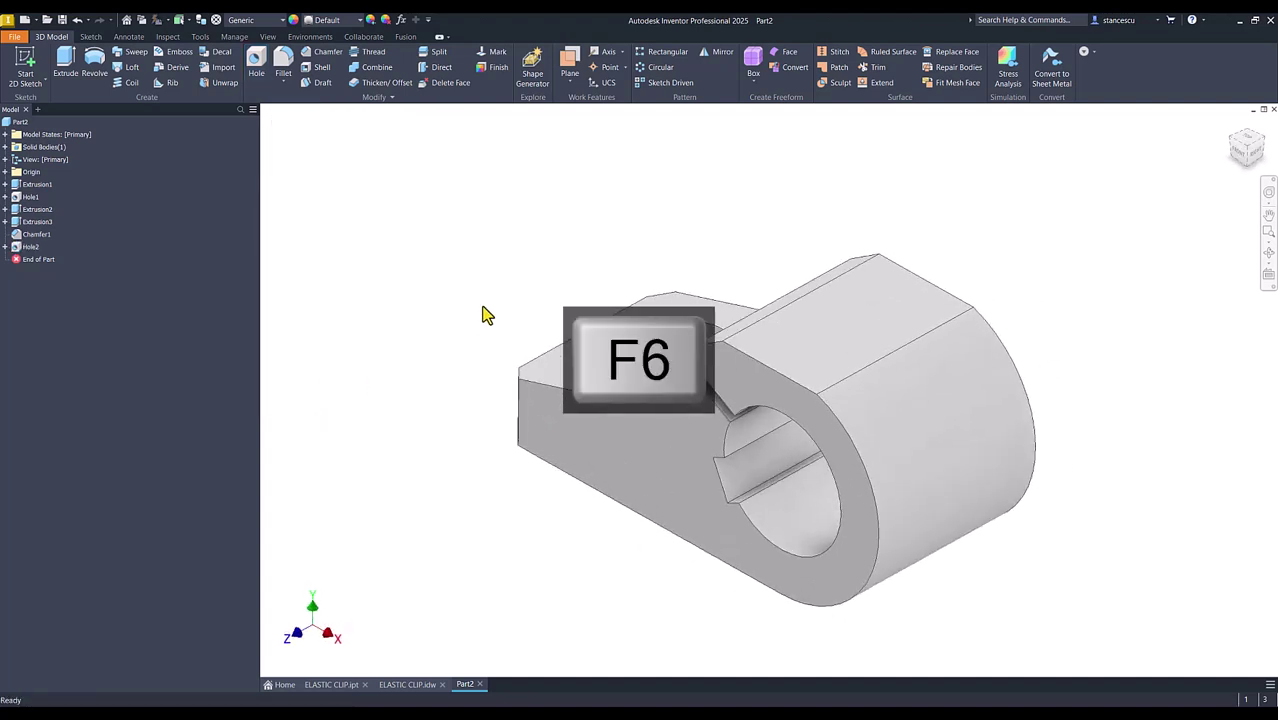
Step: Examine the two stepped, threaded screw holes in the finished ELASTIC CLIP.ipt model, then restore its home view
left_click(335, 685)
scroll(719, 522, "down", 10)
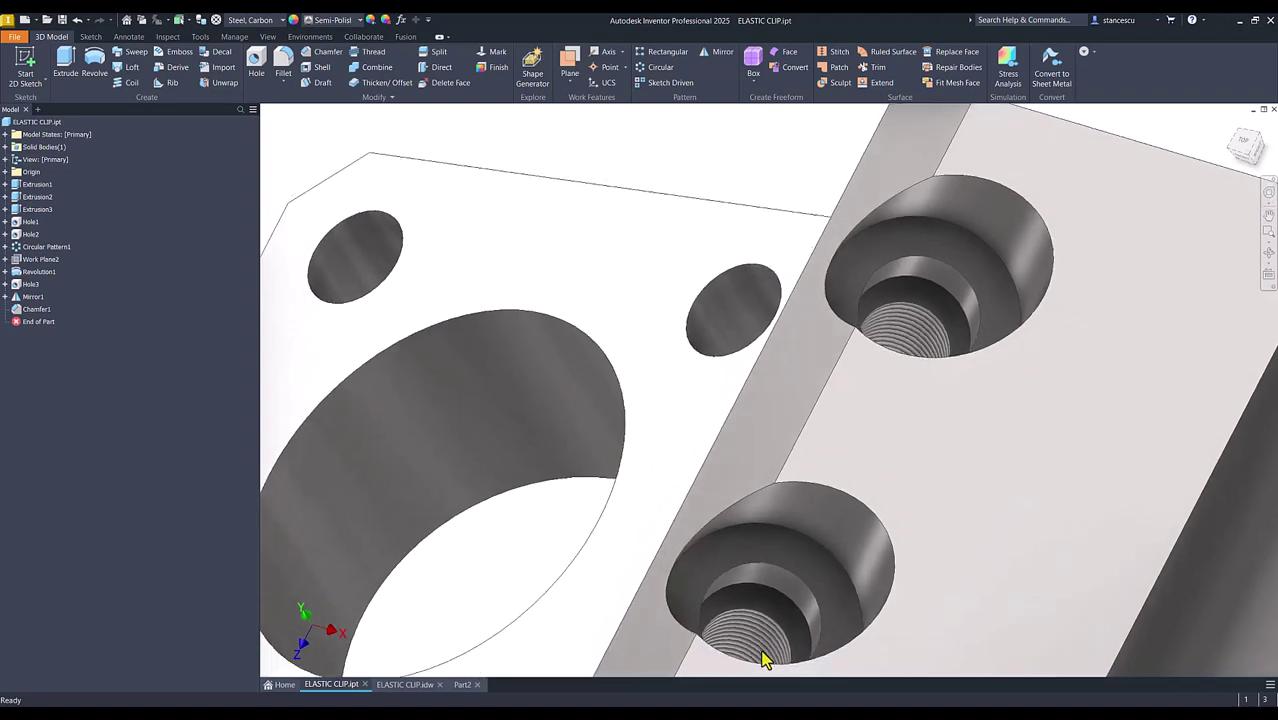
middle_click_drag(762, 660, 821, 562, "shift")
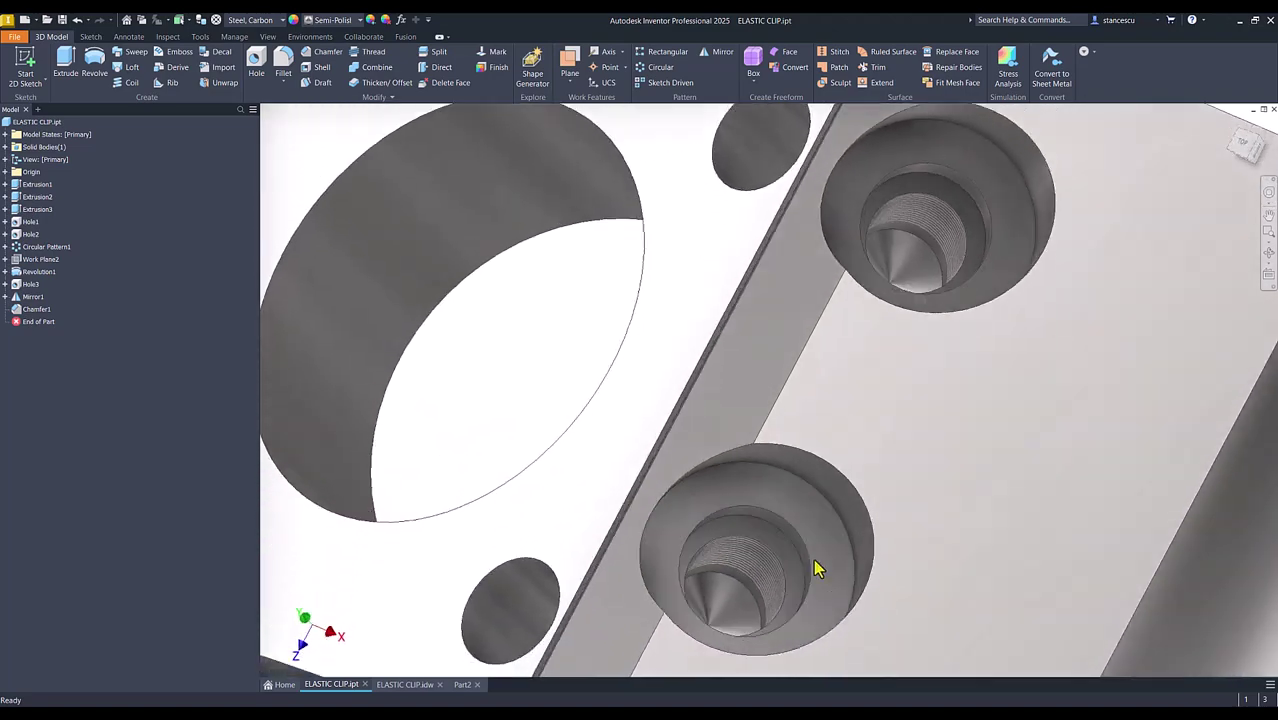
middle_click_drag(934, 250, 599, 551, "shift")
key("F6")
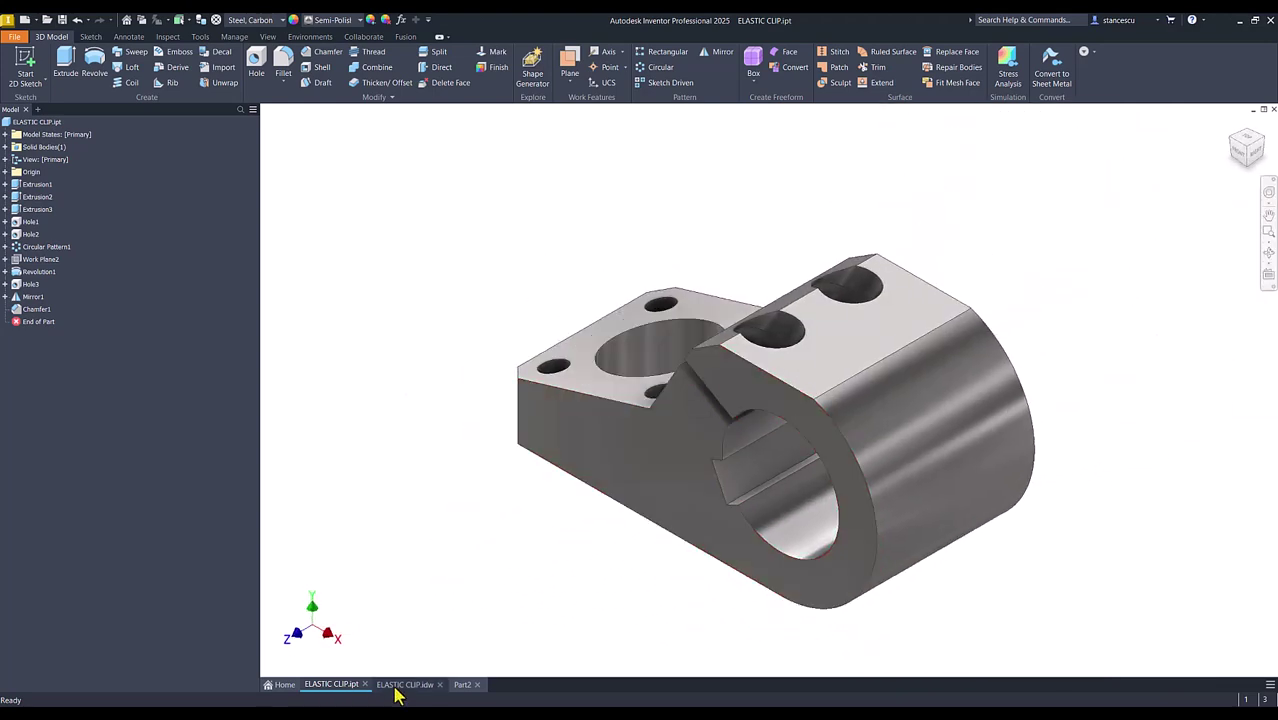
Step: Consult the ELASTIC CLIP.idw drawing for the slanted screw holes' diameters, depths, angle, M8x1 thread and spacing
left_click(395, 687)
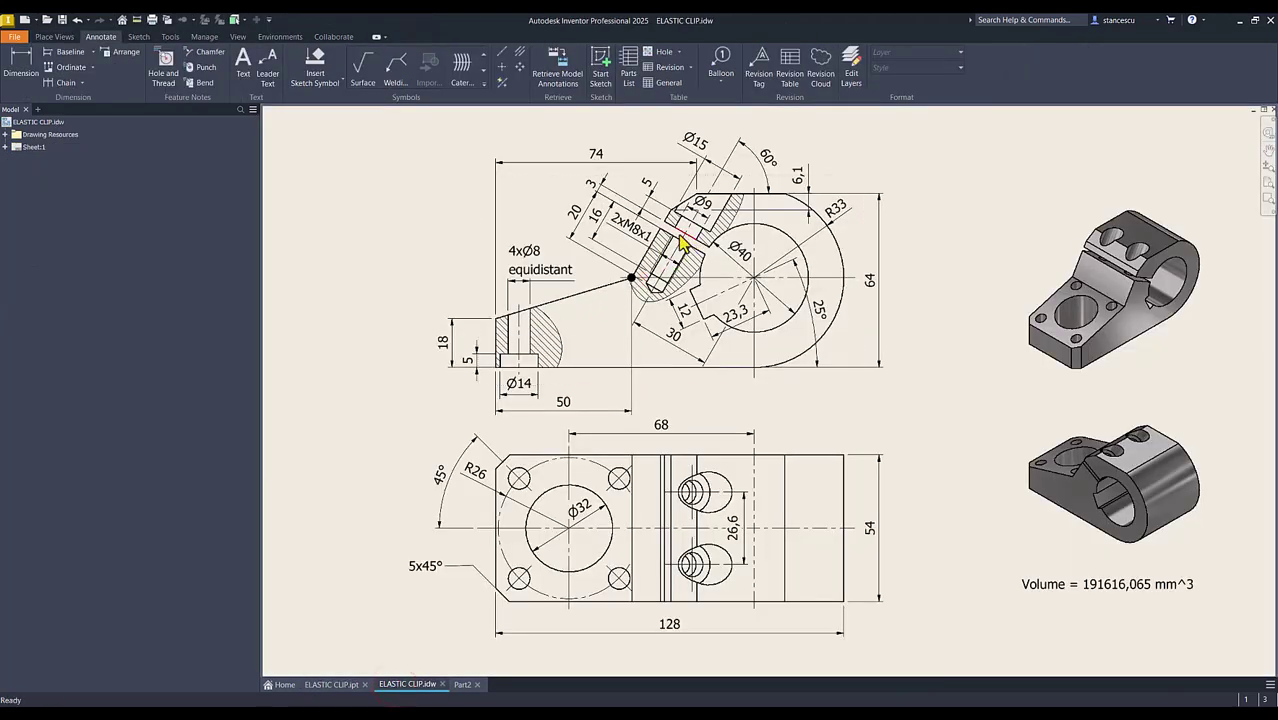
scroll(670, 237, "down", 6)
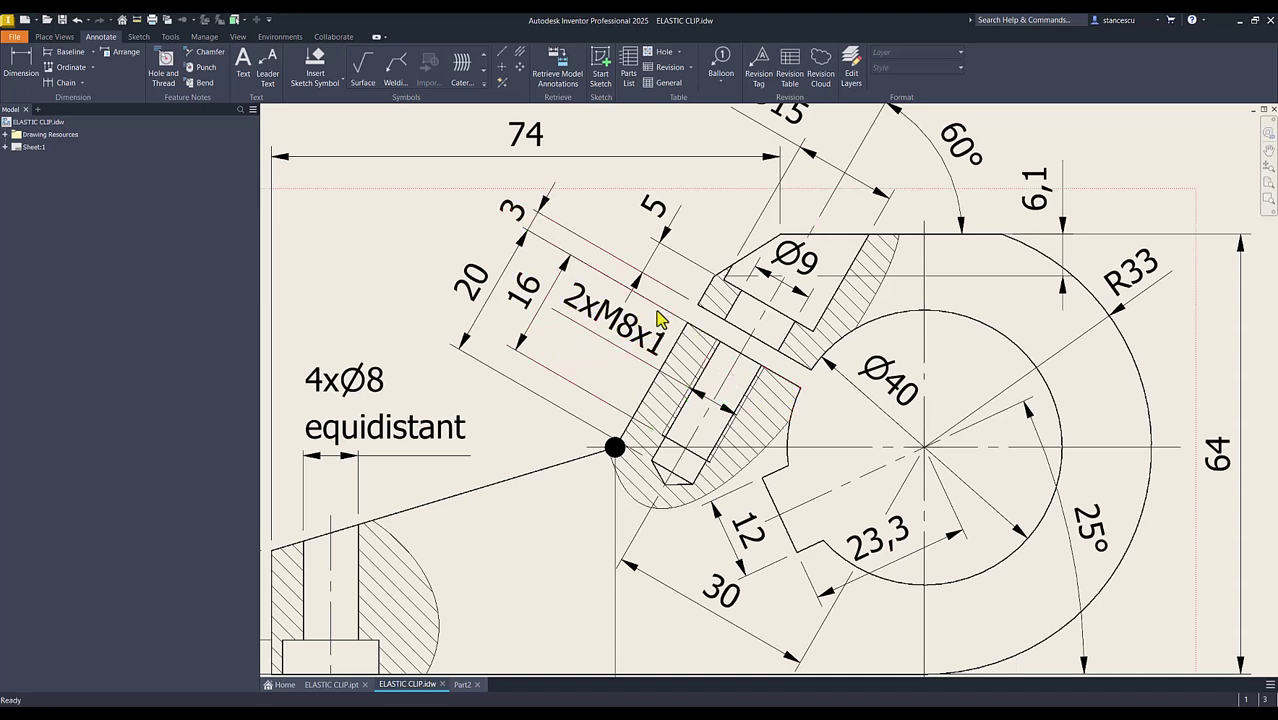
middle_click_drag(720, 355, 705, 420)
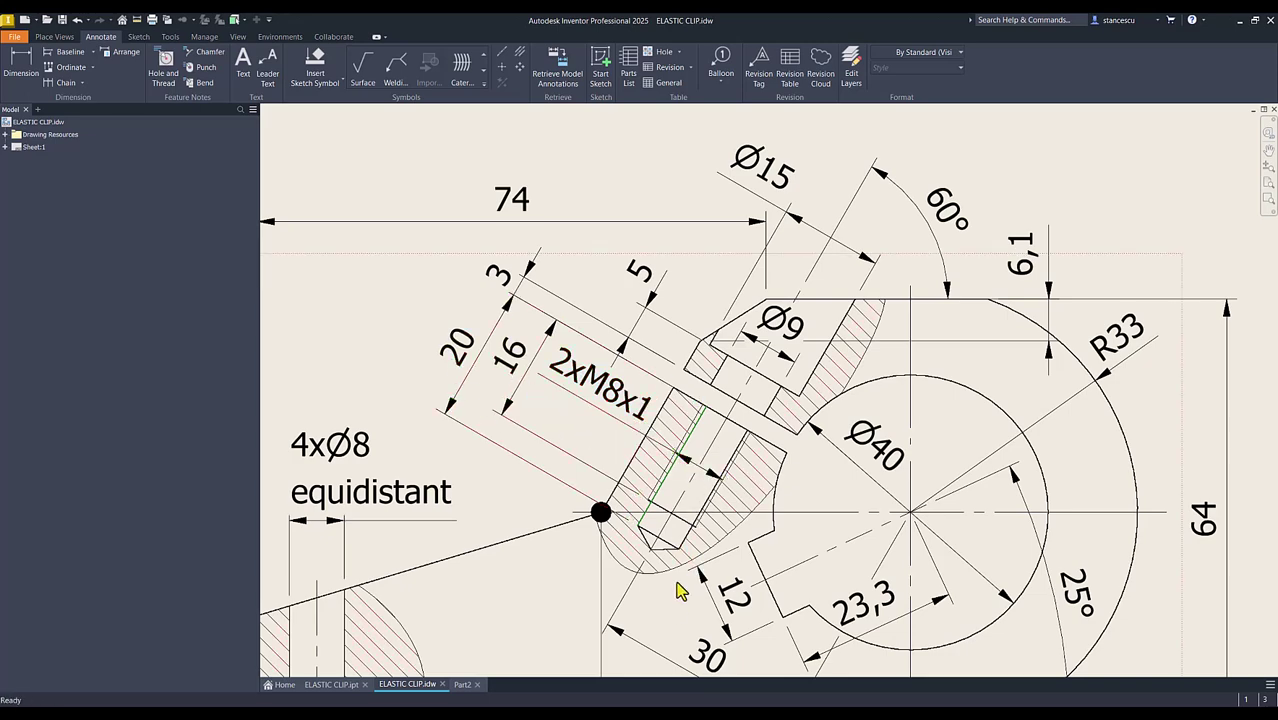
middle_click_drag(679, 594, 673, 534)
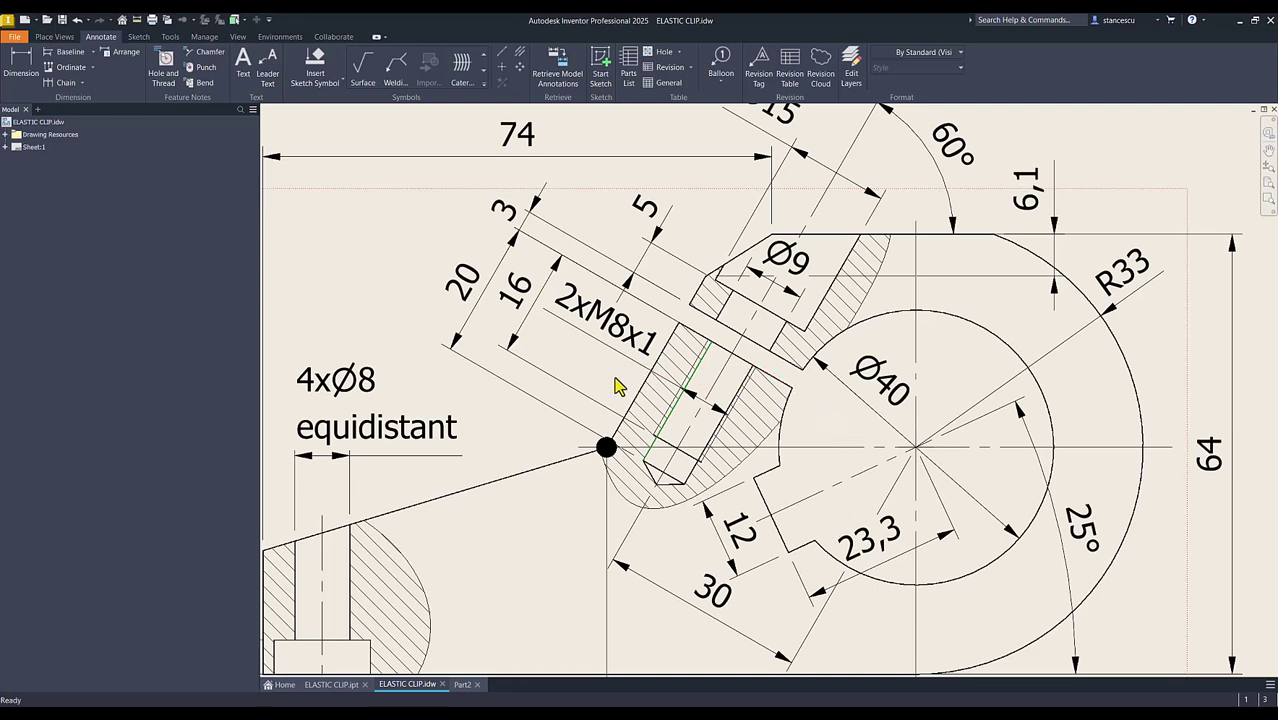
middle_click_drag(600, 490, 579, 297)
middle_click_drag(608, 464, 608, 334)
mouse_move(616, 571)
middle_mouse_down()
mouse_move(616, 502)
mouse_move(690, 390)
middle_mouse_up()
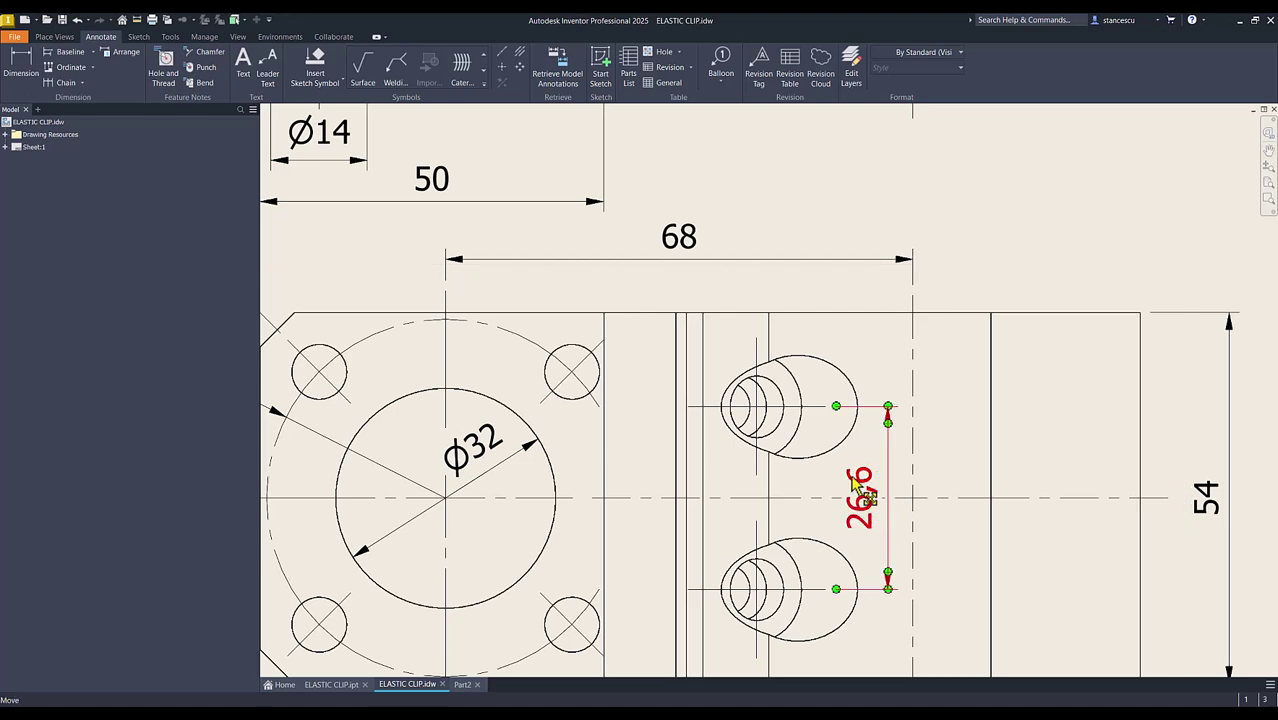
key("Home")
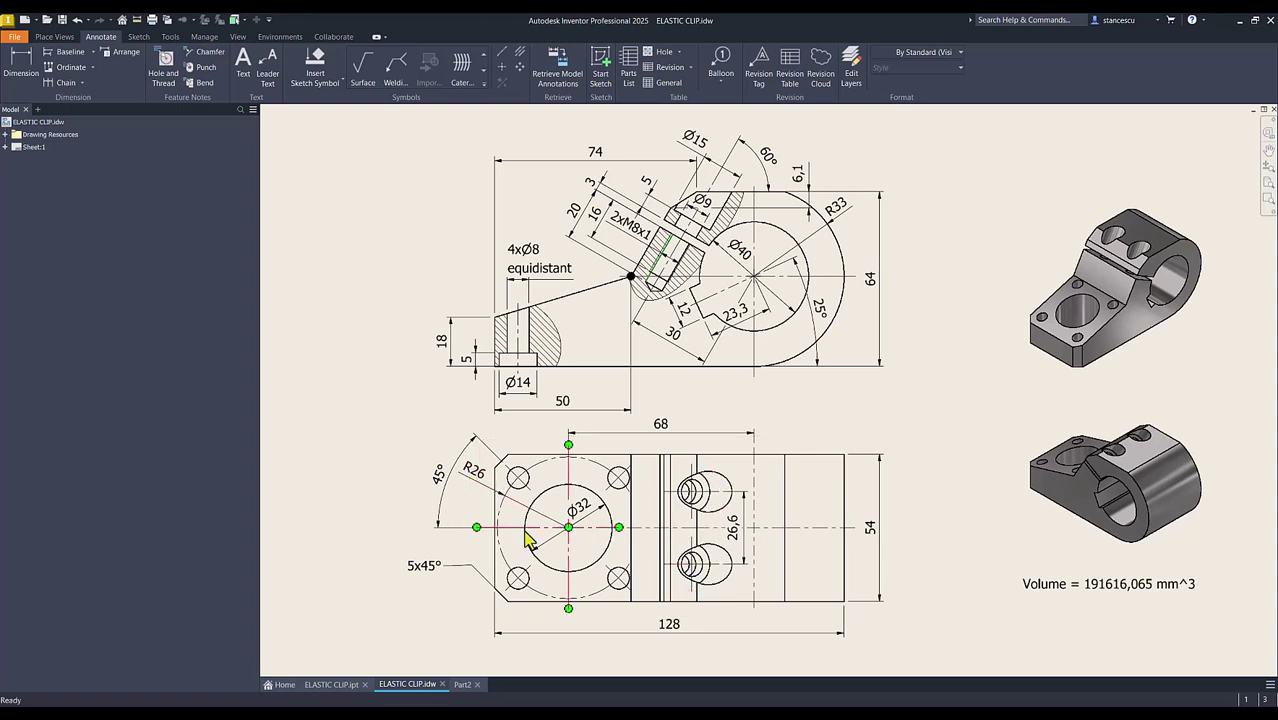
Step: Return to Part2 and create a work plane offset 26,6/2 mm from the origin XY plane towards the front
left_click(462, 685)
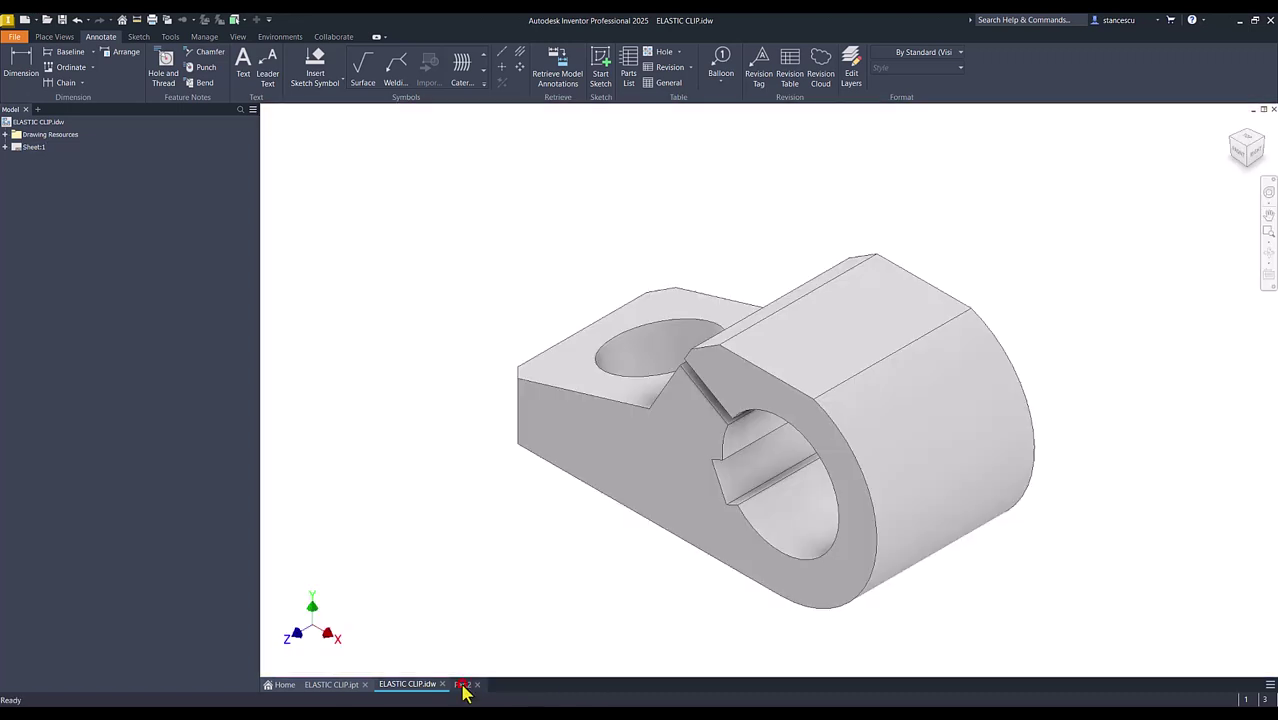
left_click(432, 414)
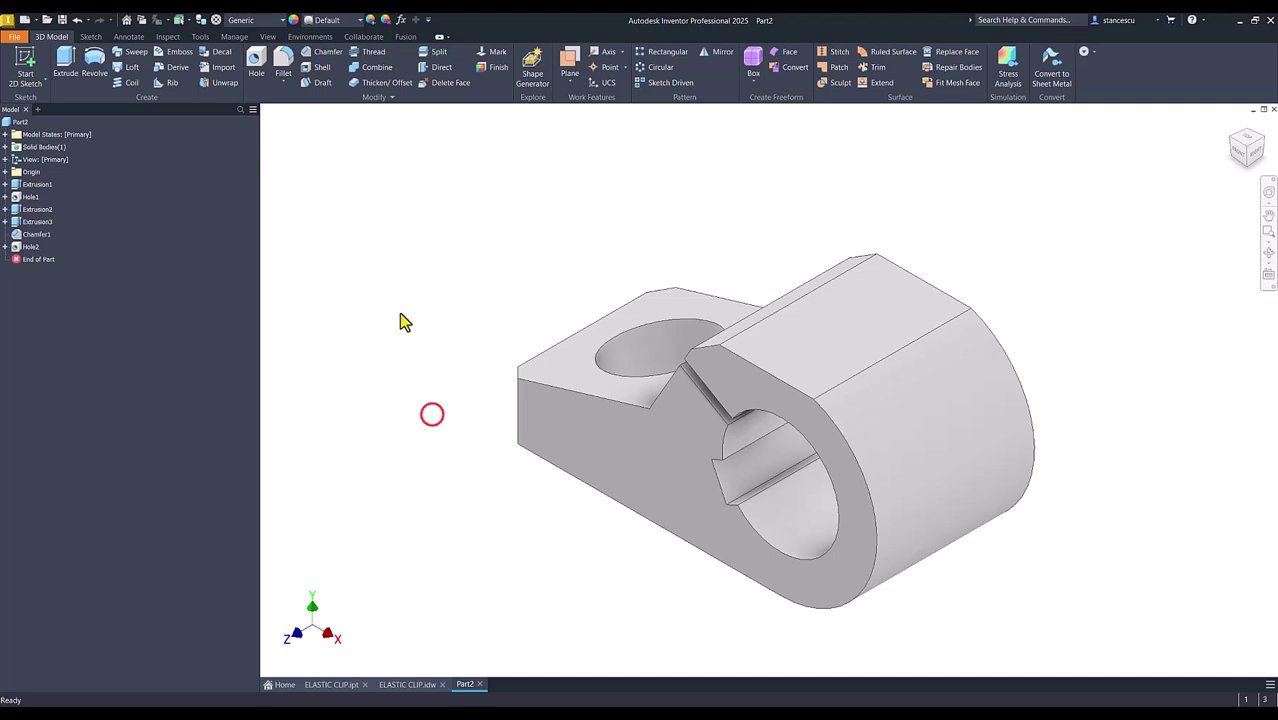
left_click(569, 64)
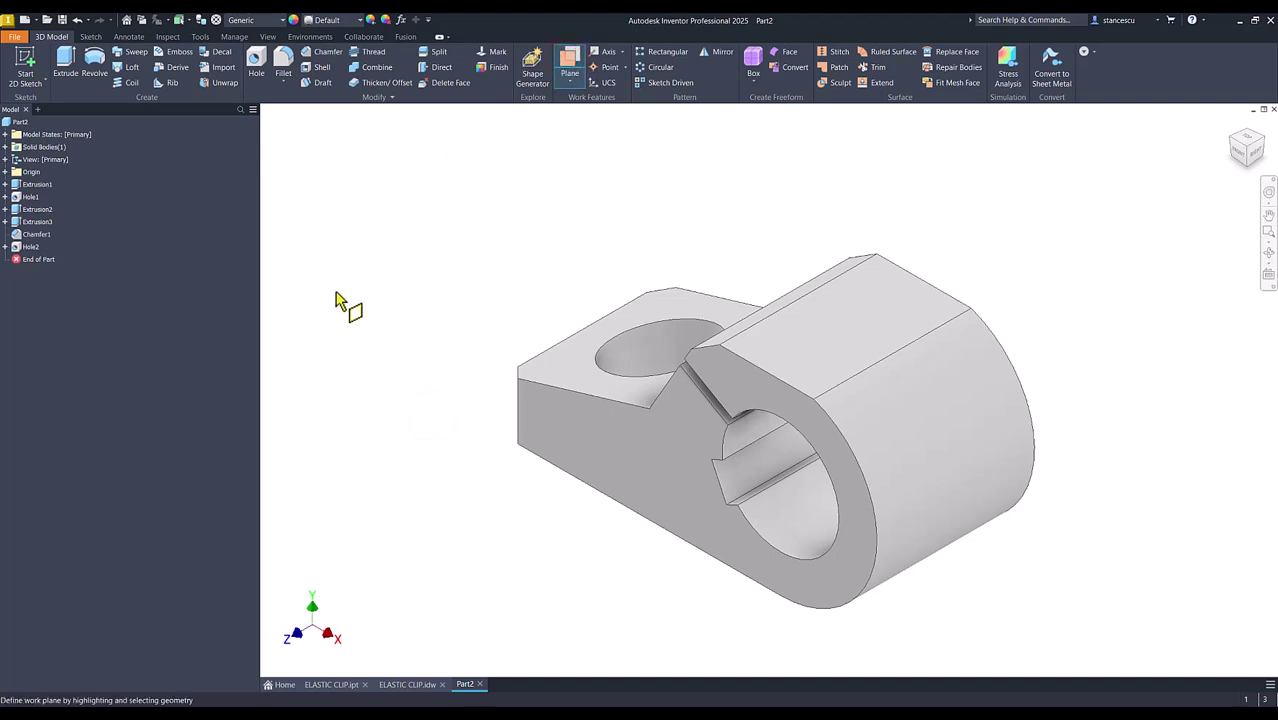
left_click(5, 172)
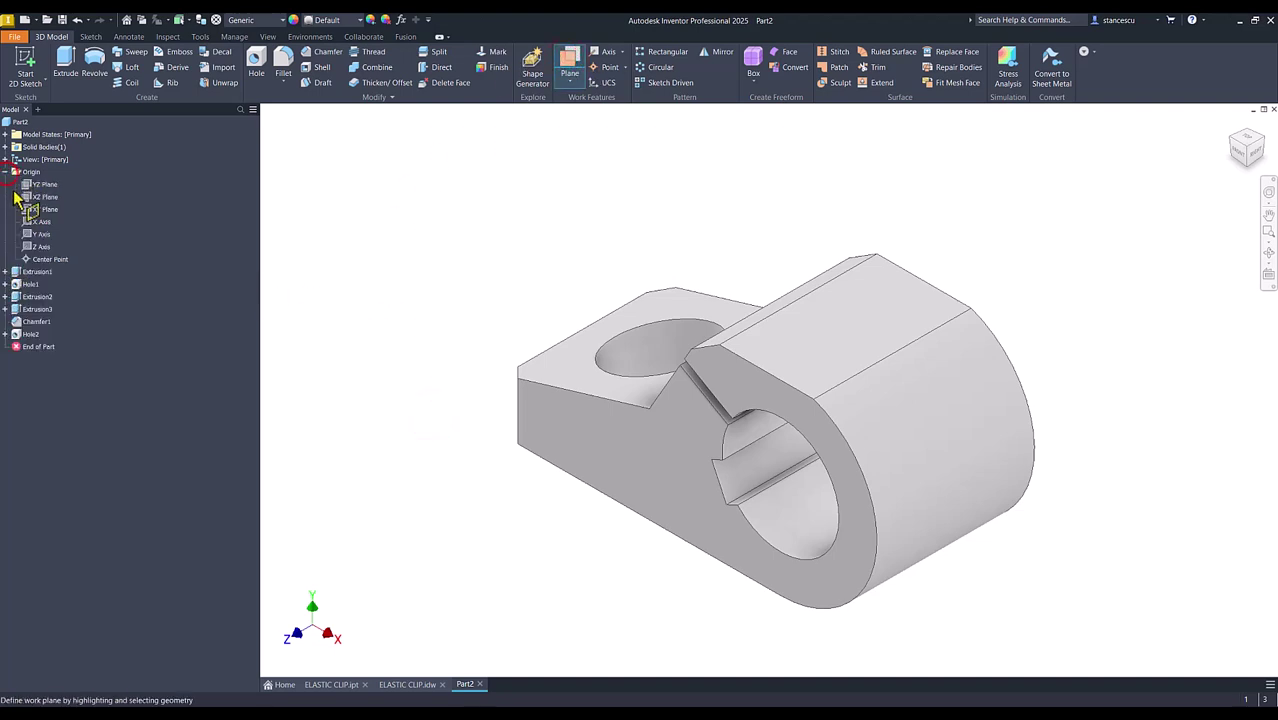
left_click(38, 209)
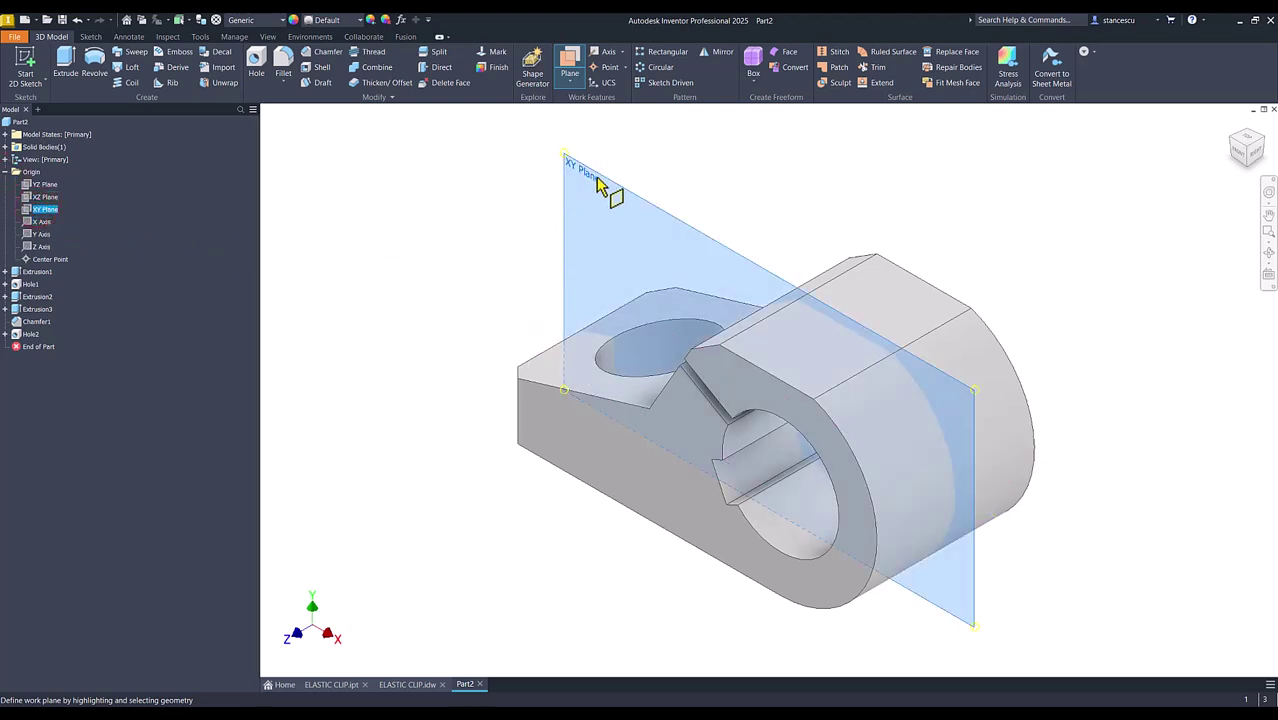
left_click_drag(600, 180, 586, 210)
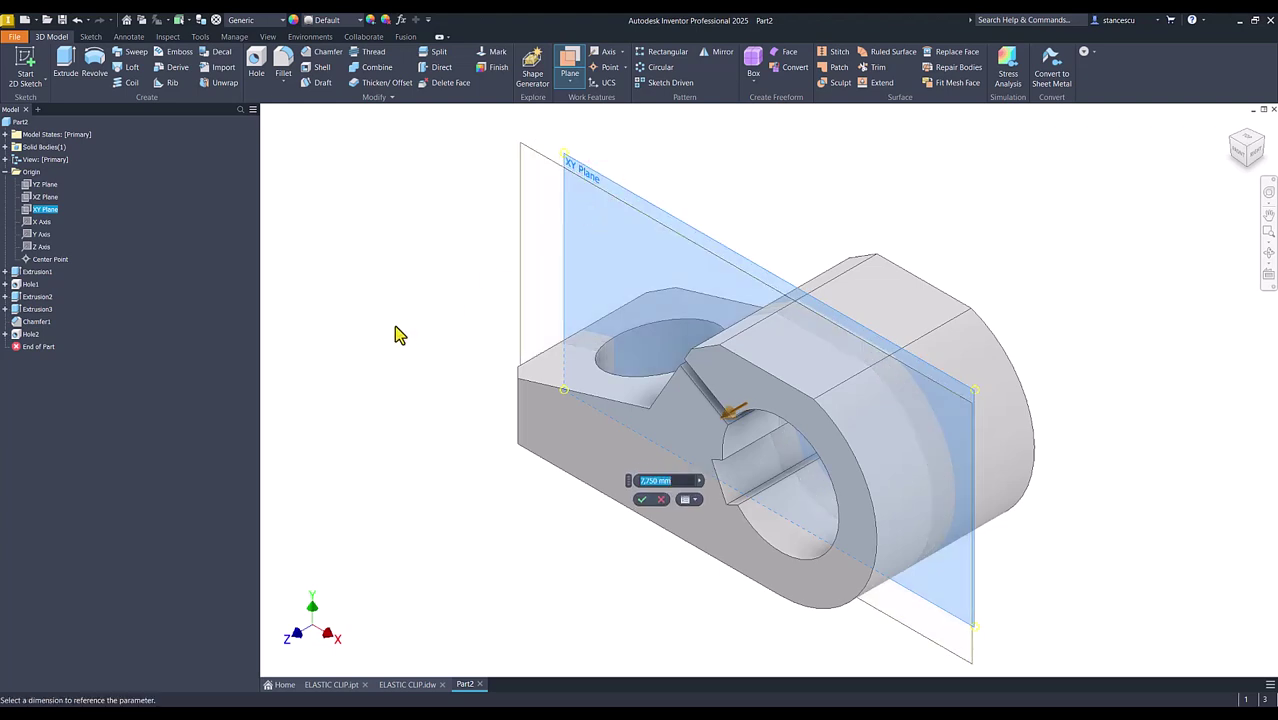
type("26,6/2")
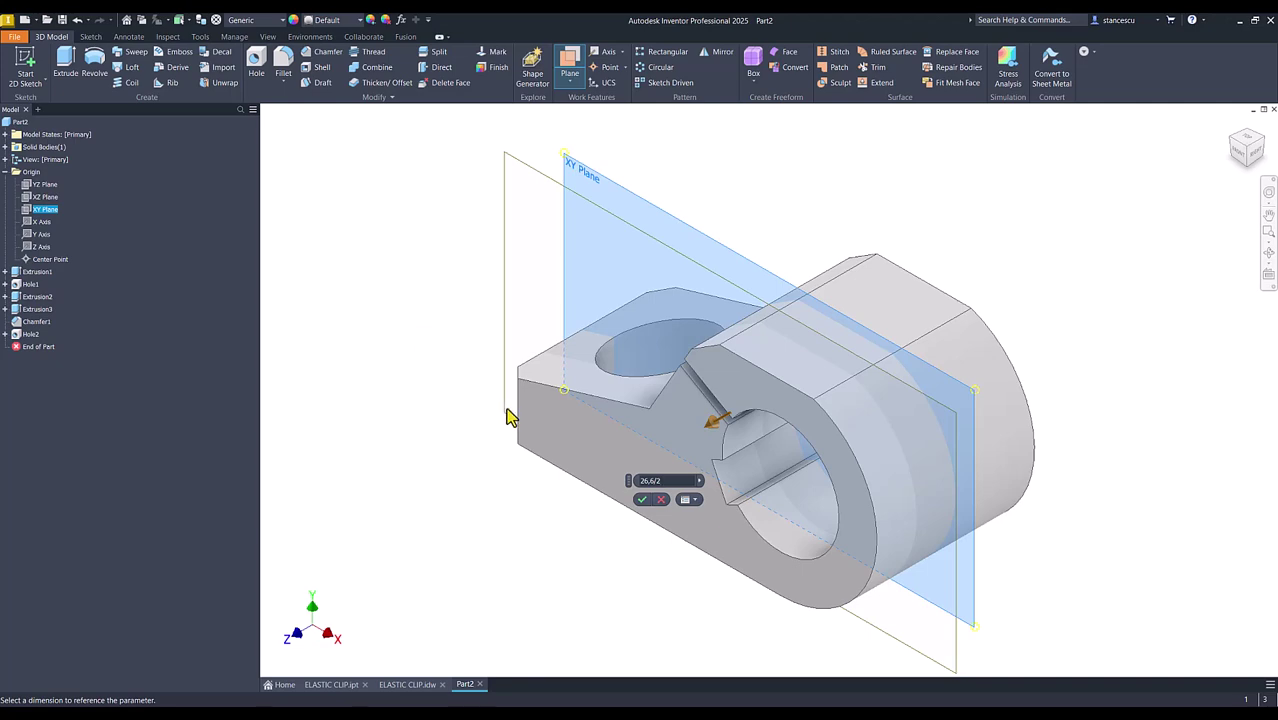
left_click(641, 499)
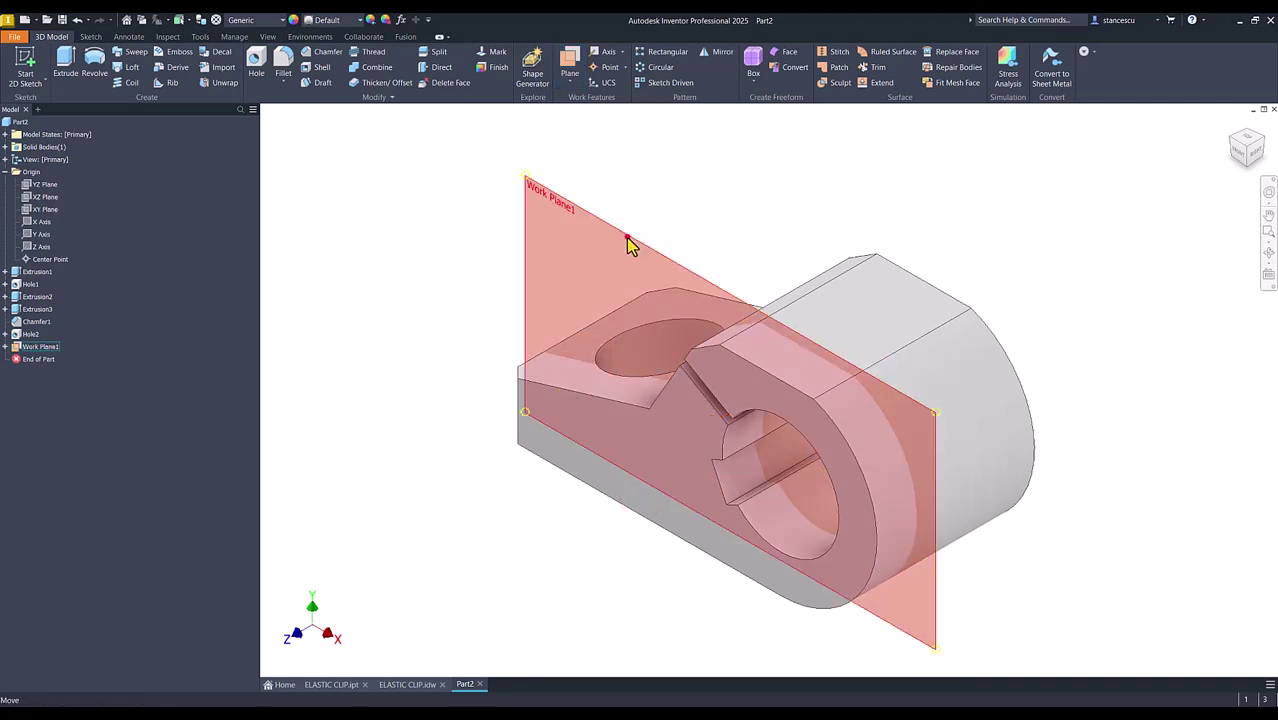
Step: Start a sketch on the new offset work plane and slice the graphics to expose the part's section
left_click(628, 240)
left_click(669, 225)
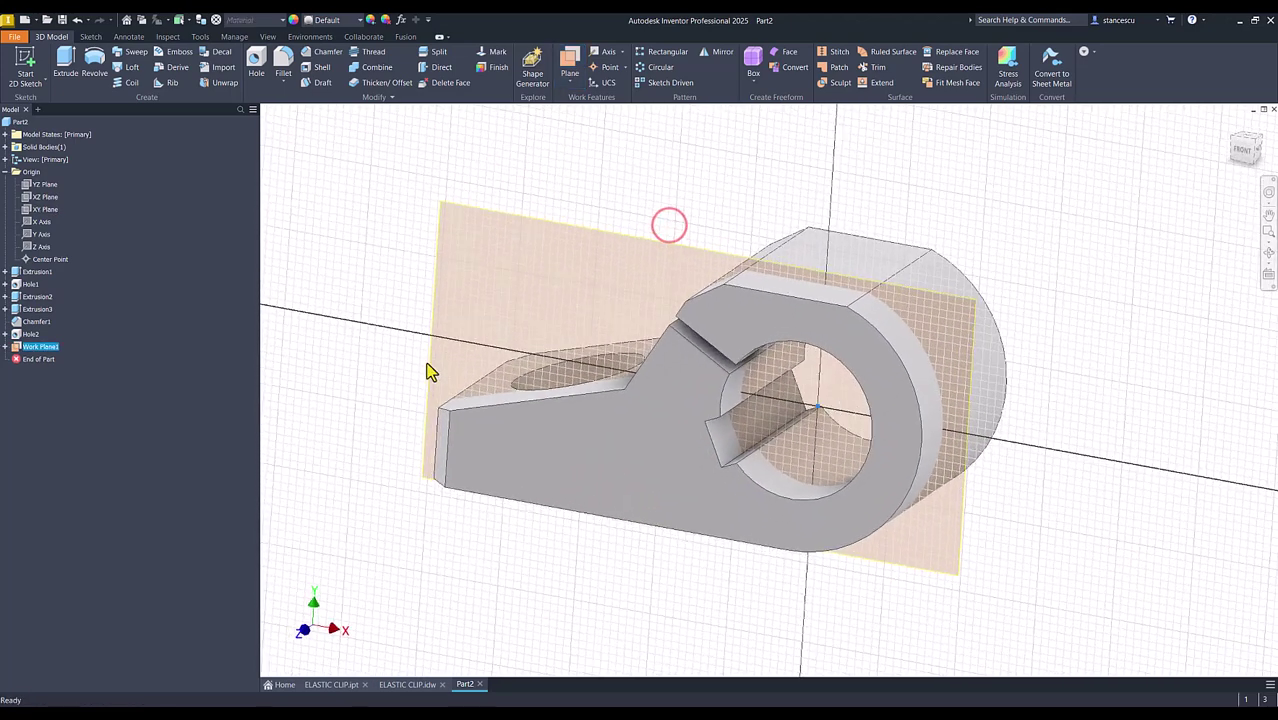
key("Num_Lock")
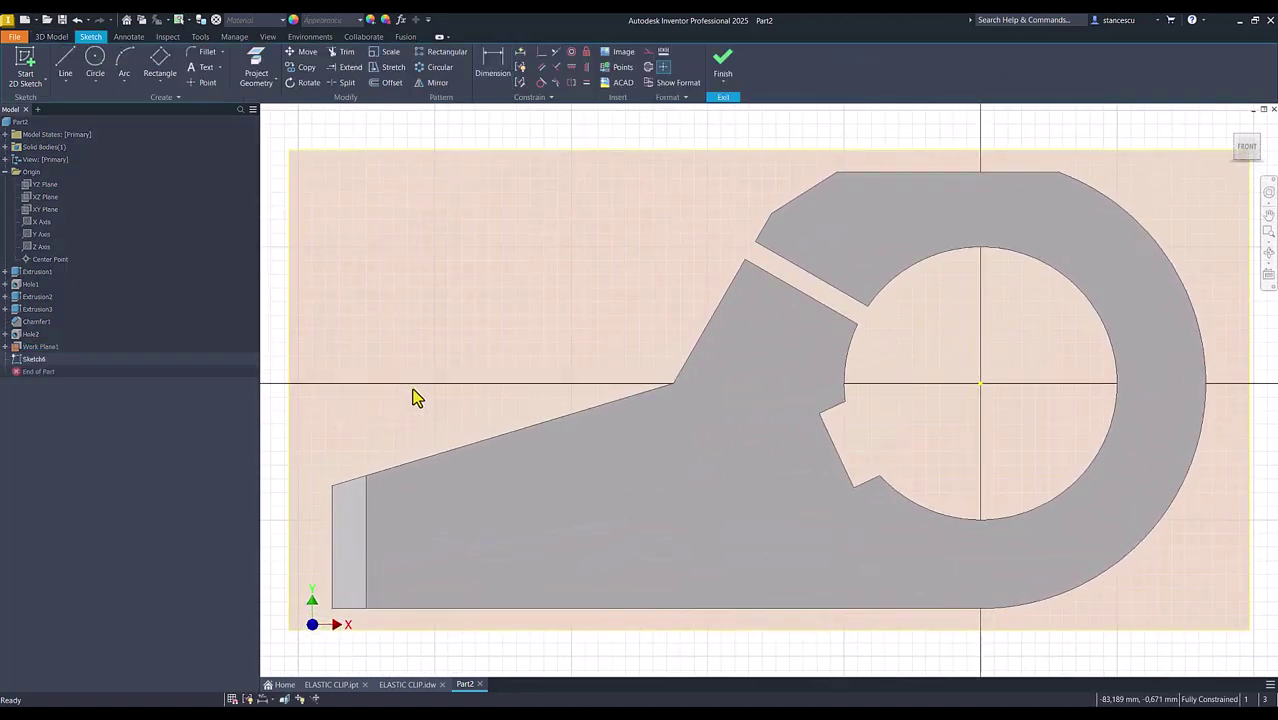
key("F7")
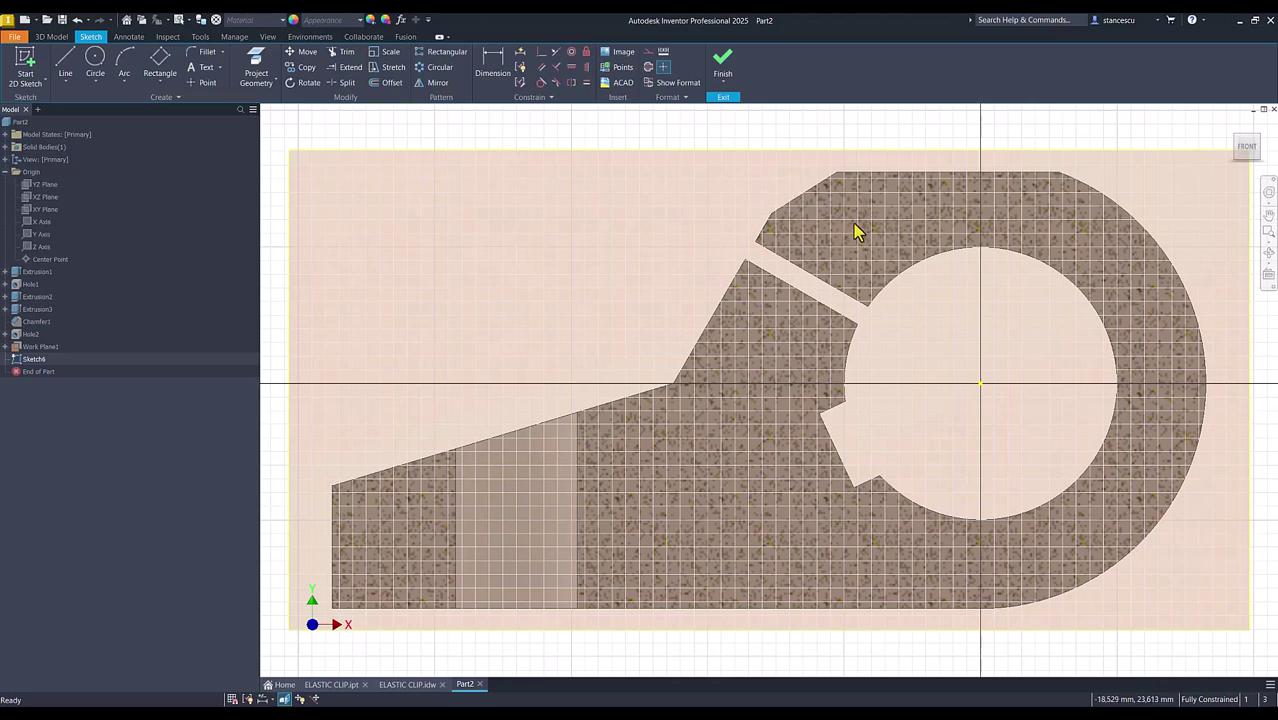
Step: Draw a slanted three-point rectangle about 7.5 mm wide through the upper jaw, ending just above the slot
left_click(161, 64)
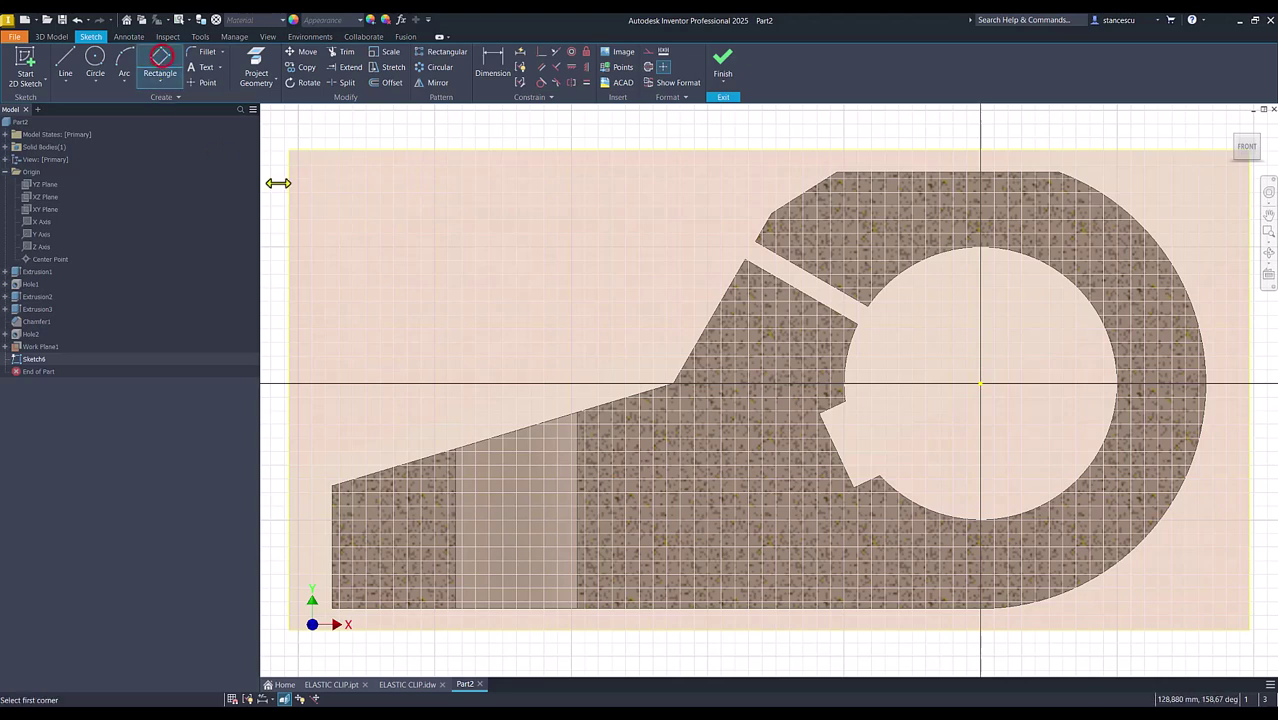
left_click(882, 132)
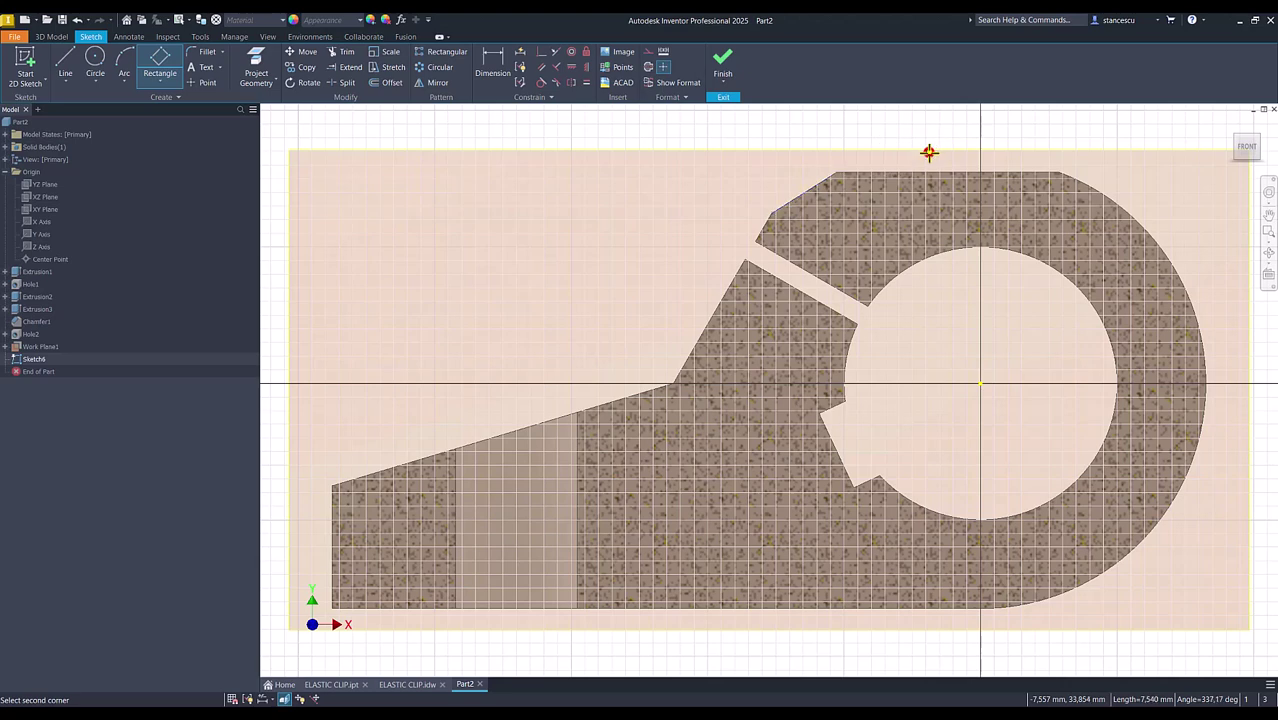
left_click(929, 152)
left_click(833, 274)
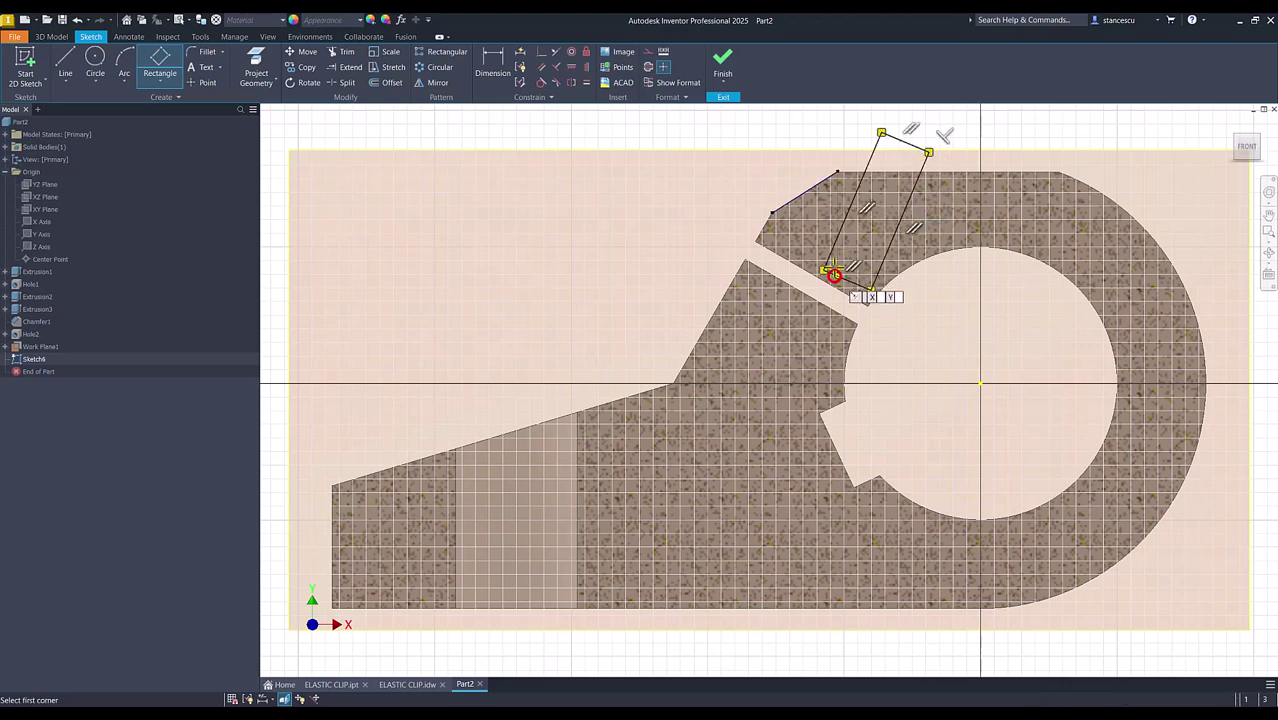
Step: Make the rectangle's lower short side collinear with the slot's upper edge
left_click(556, 51)
left_click(832, 281)
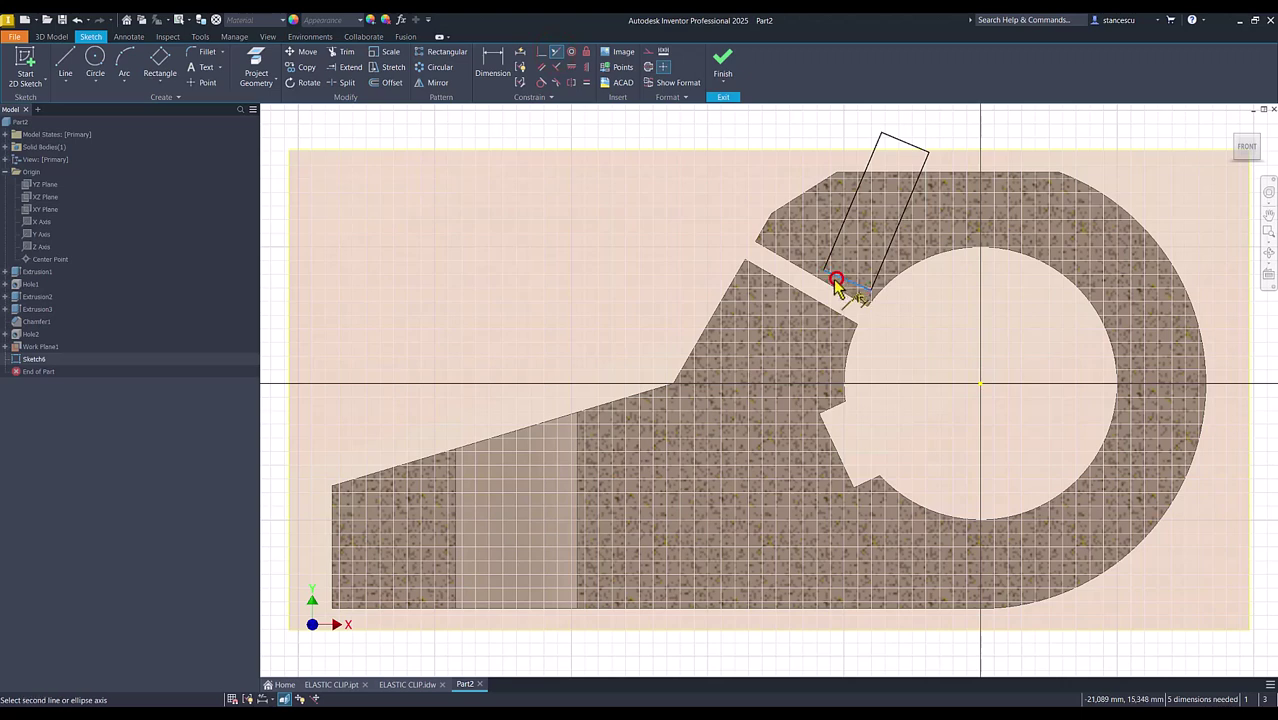
left_click(808, 273)
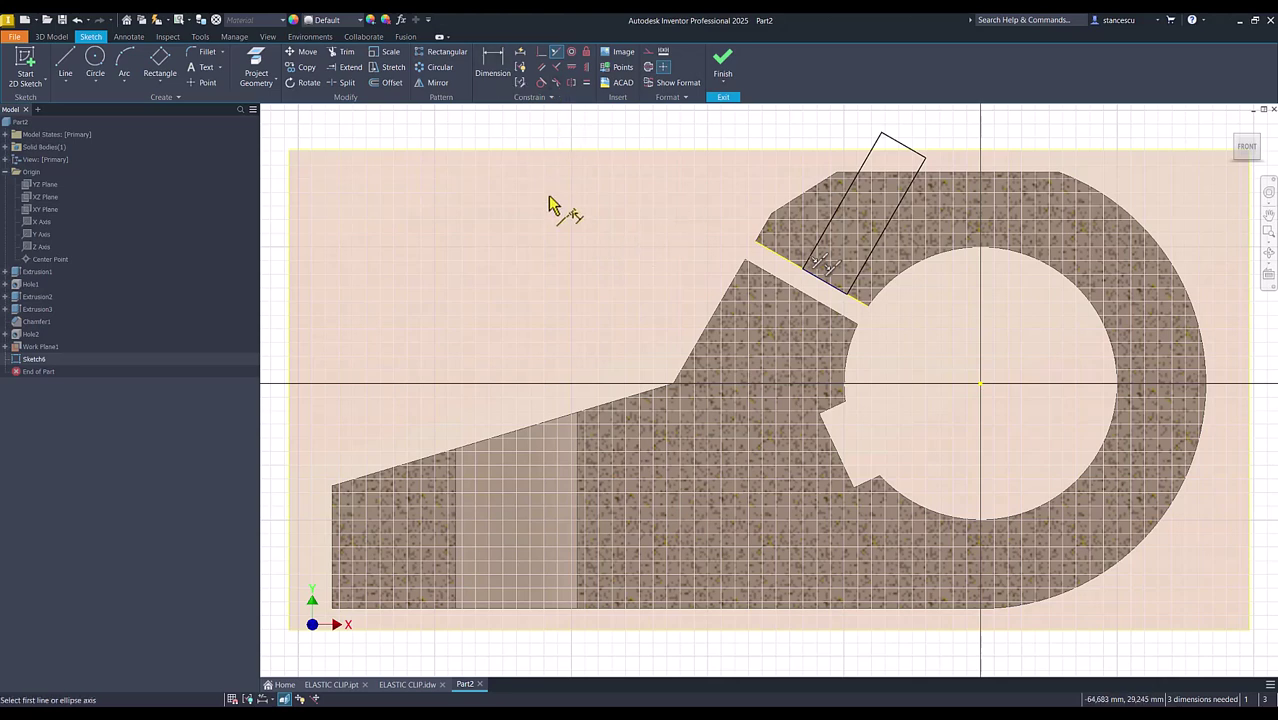
key("Escape")
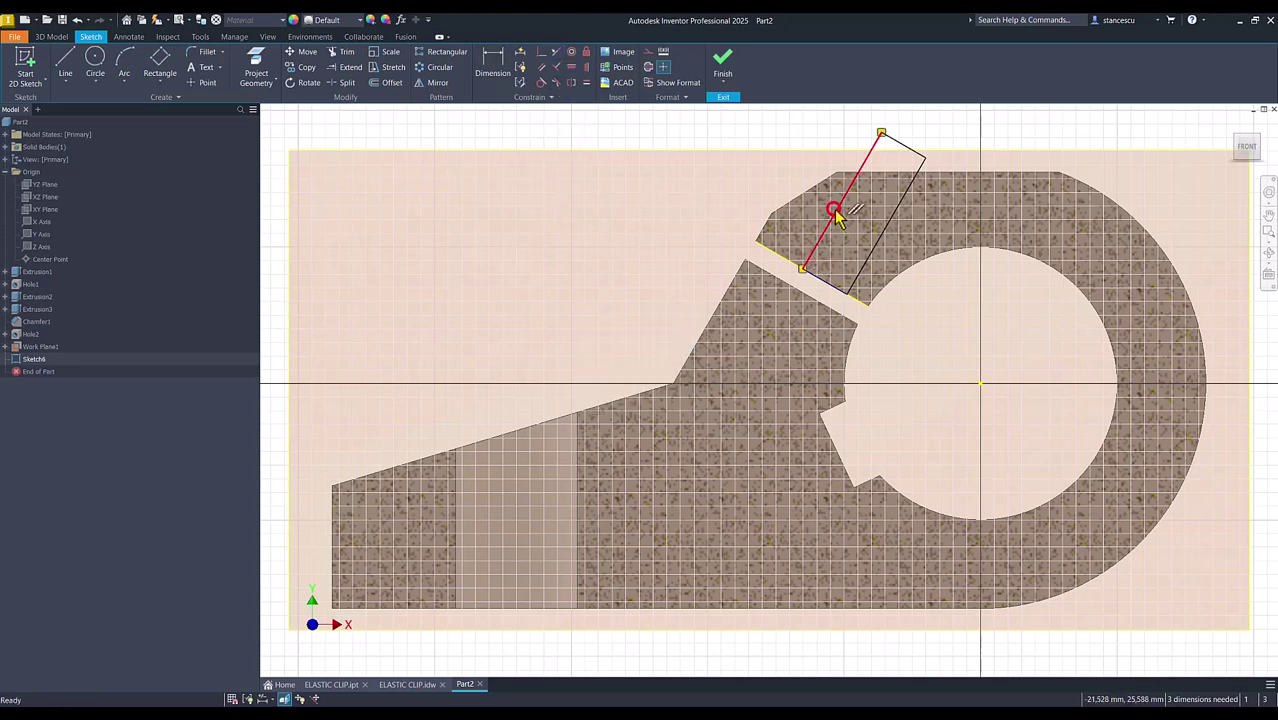
Step: Make the rectangle's long side farther from the bore a centerline and draw a three-point rectangle about 7 mm wide against its upper opposite side
left_click(829, 204)
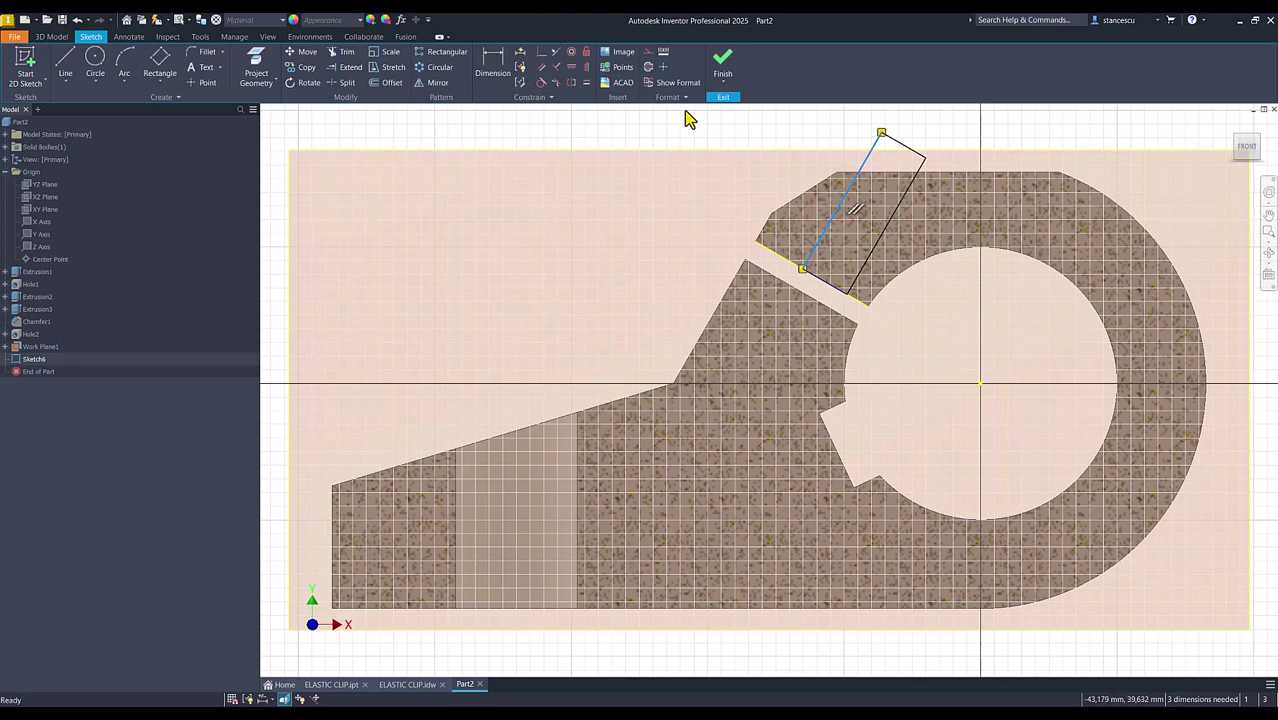
left_click(649, 68)
left_click(161, 66)
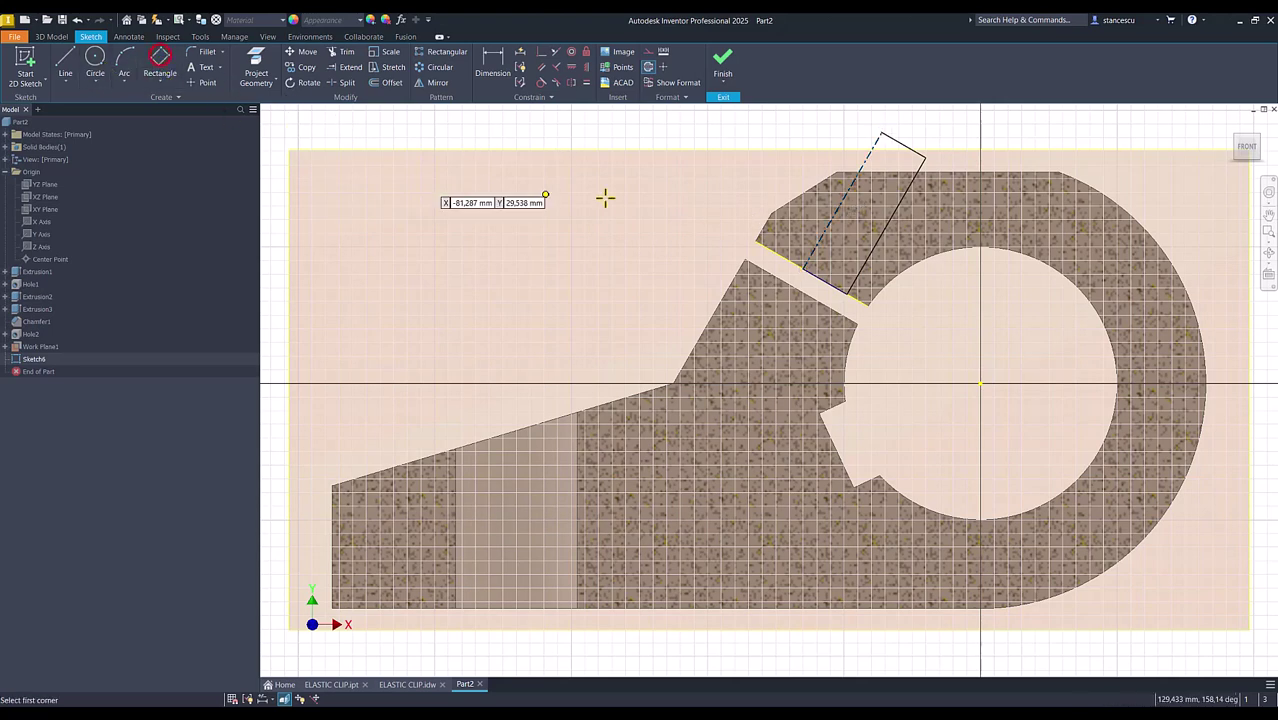
left_click(926, 157)
left_click(966, 179)
left_click(919, 242)
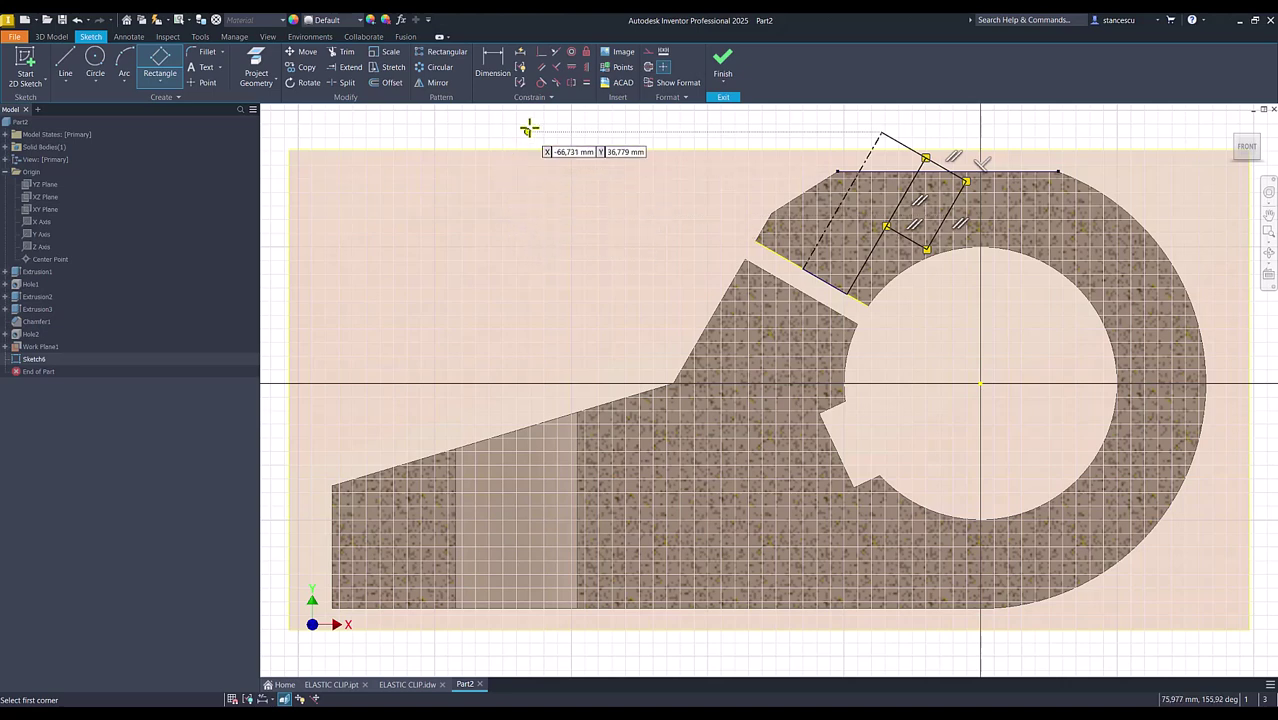
Step: Constrain the centerline parallel to the lower jaw's slanted outer edge
left_click(542, 67)
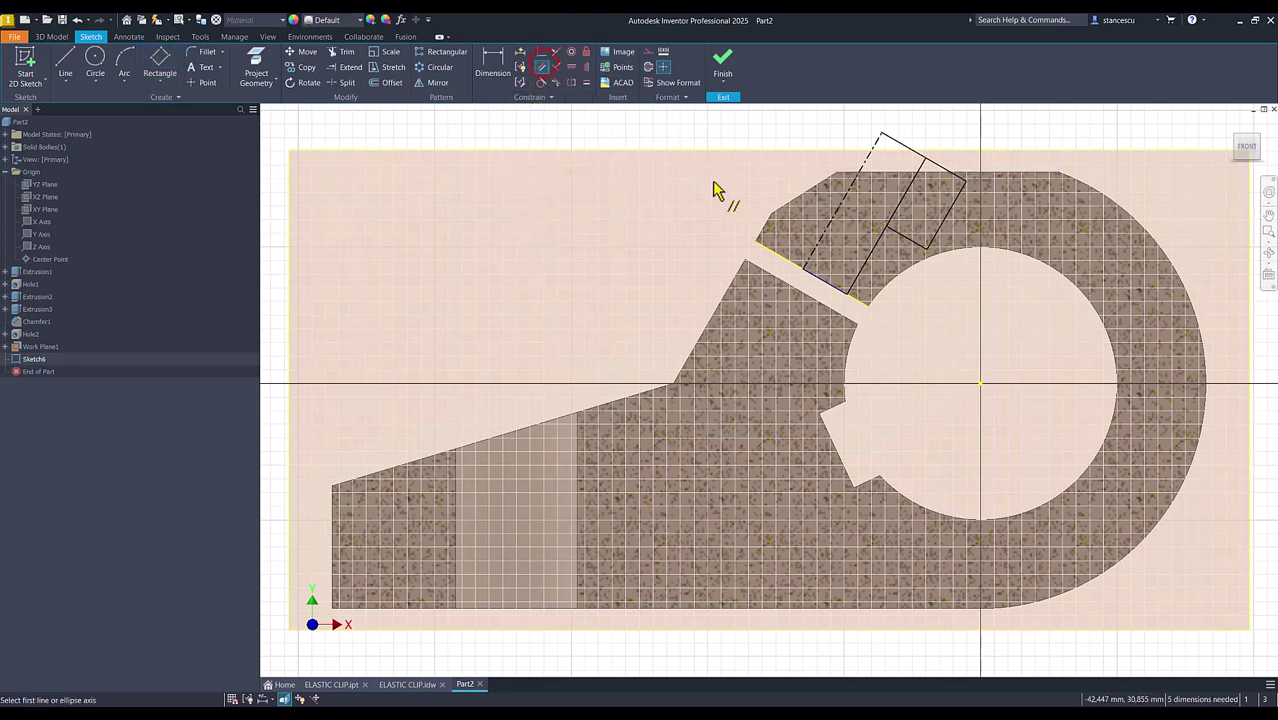
left_click(826, 238)
left_click(735, 279)
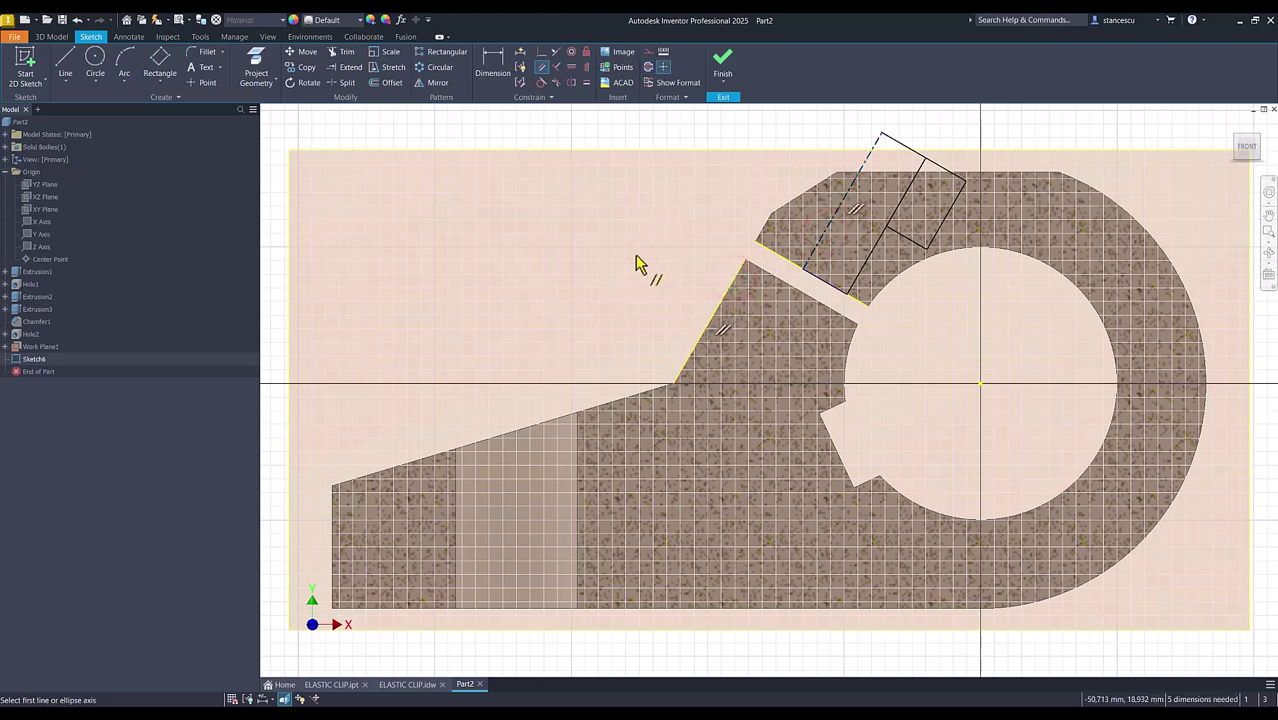
key("Escape")
left_click(828, 282)
left_click(650, 237)
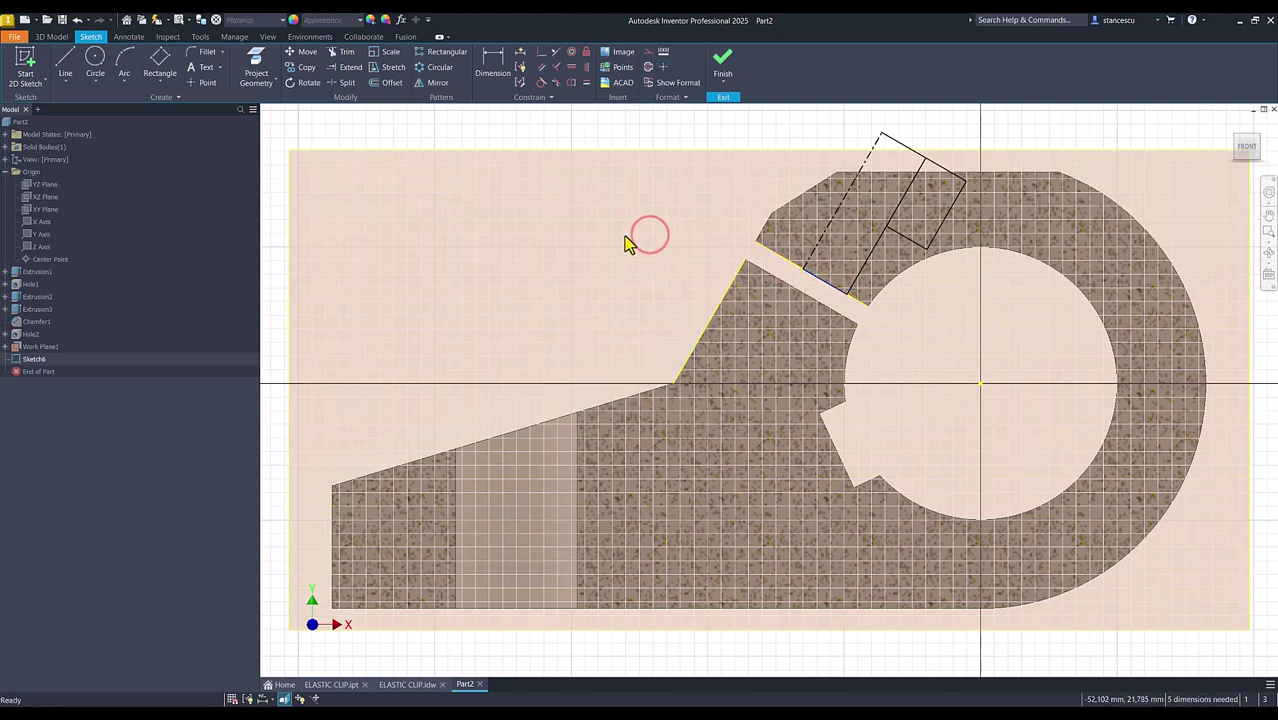
Step: Dimension the outer side of the wider upper rectangle from the centerline as a 15 mm diameter
scroll(596, 237, "down", 2)
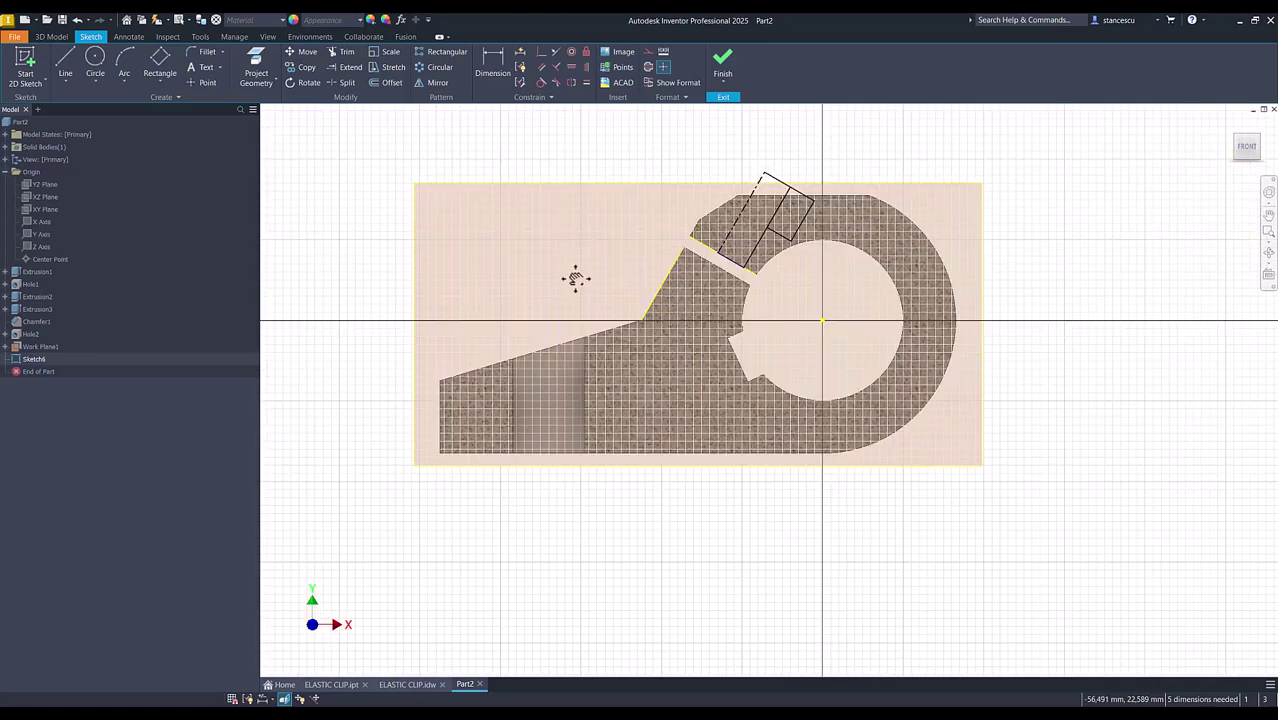
middle_click_drag(573, 277, 513, 348)
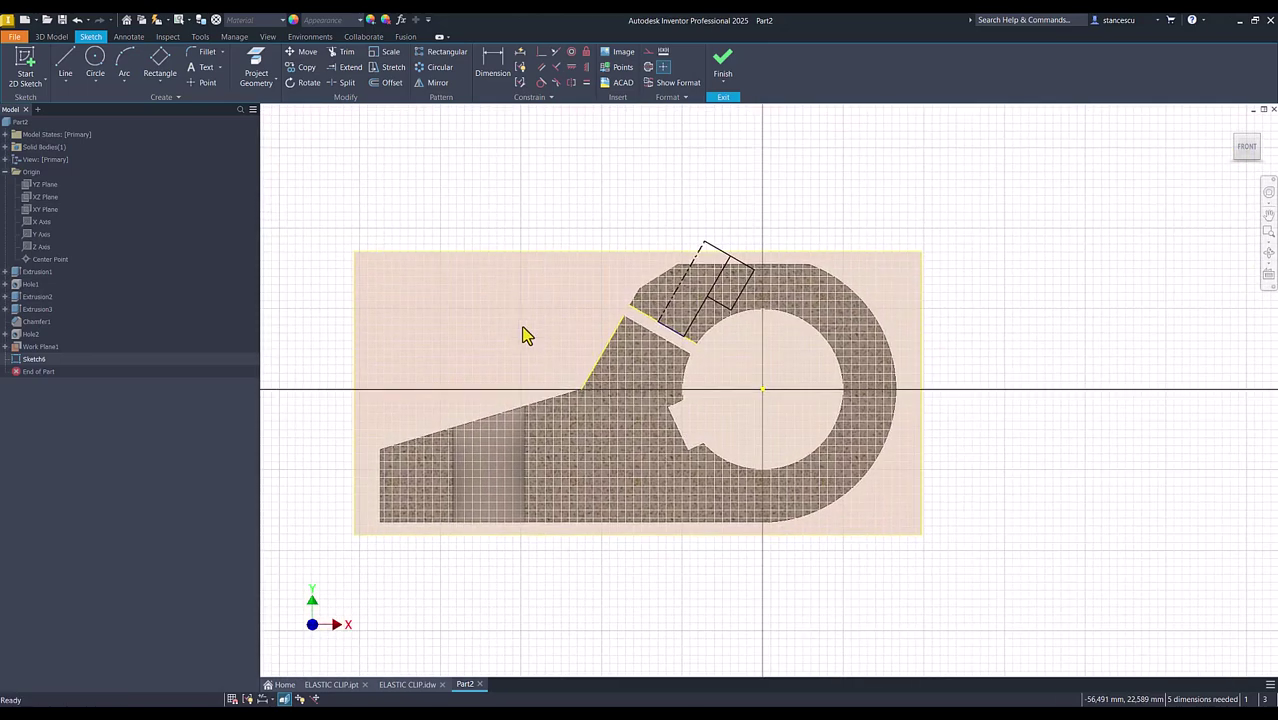
left_click(492, 64)
left_click(748, 283)
left_click(702, 247)
left_click(757, 229)
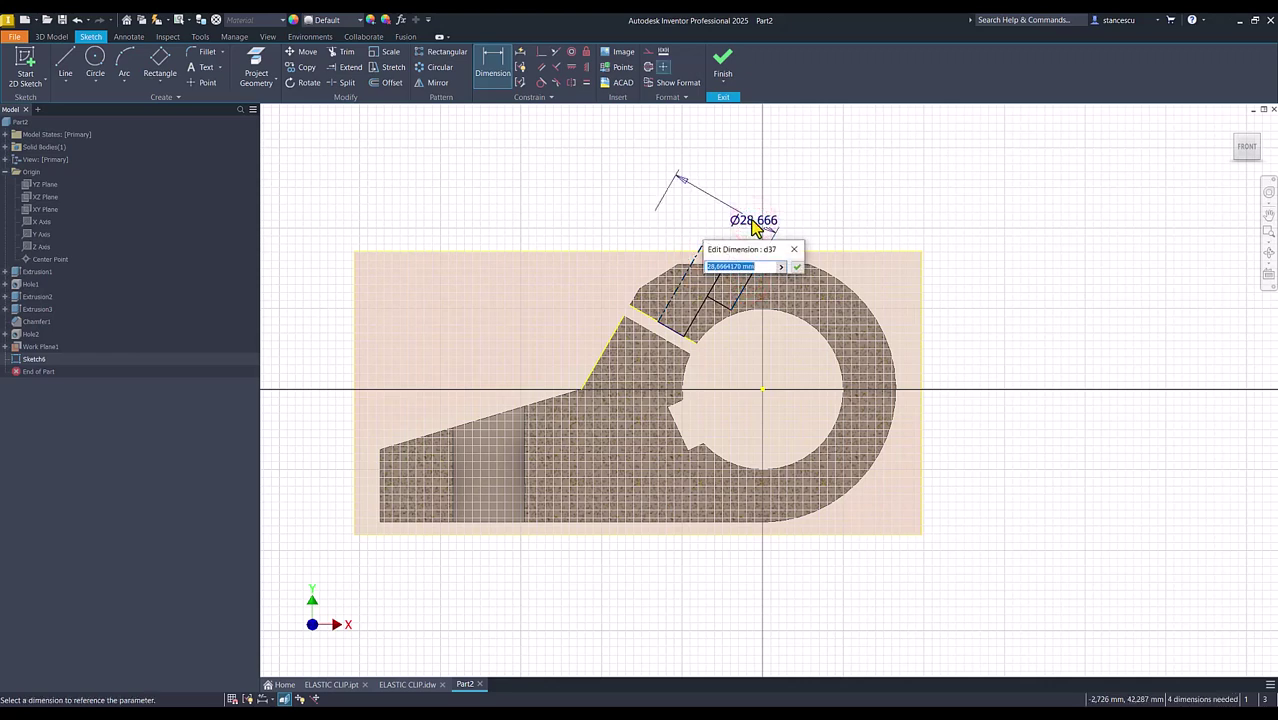
type("15")
key("Return")
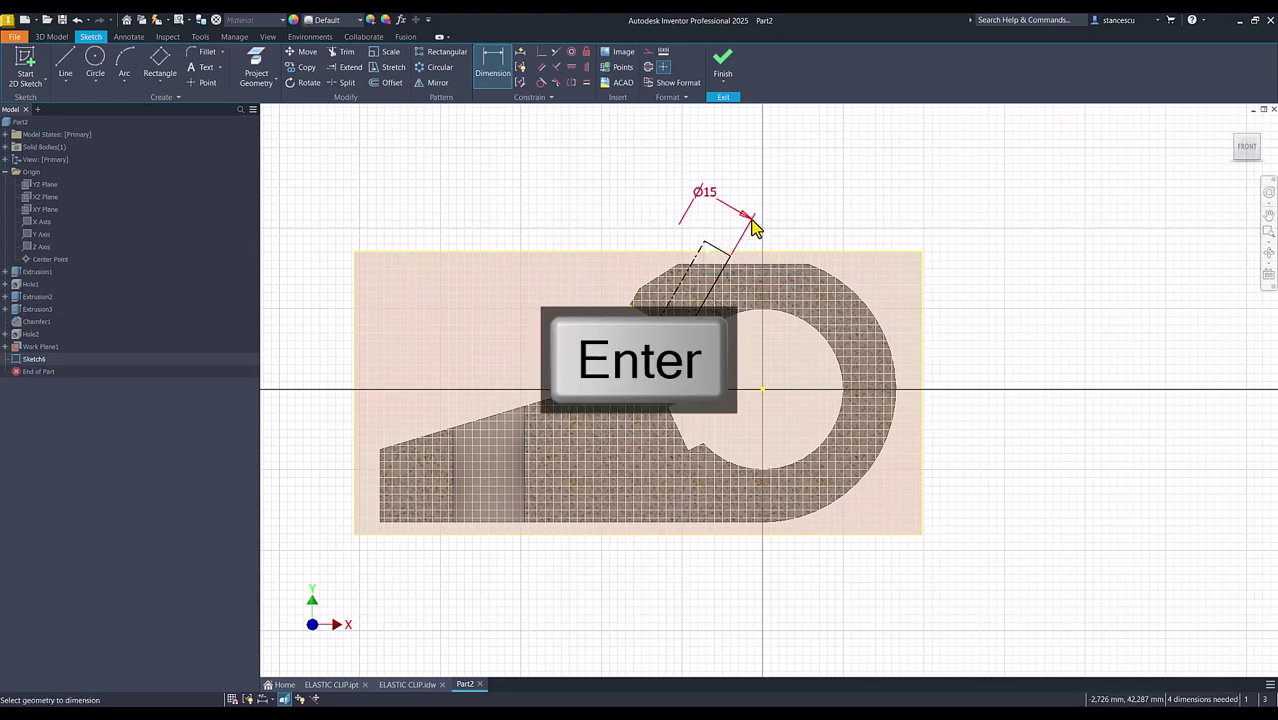
Step: Dimension the narrow rectangle's long side from the centerline as a 9 mm diameter
left_click(672, 297)
left_click(726, 230)
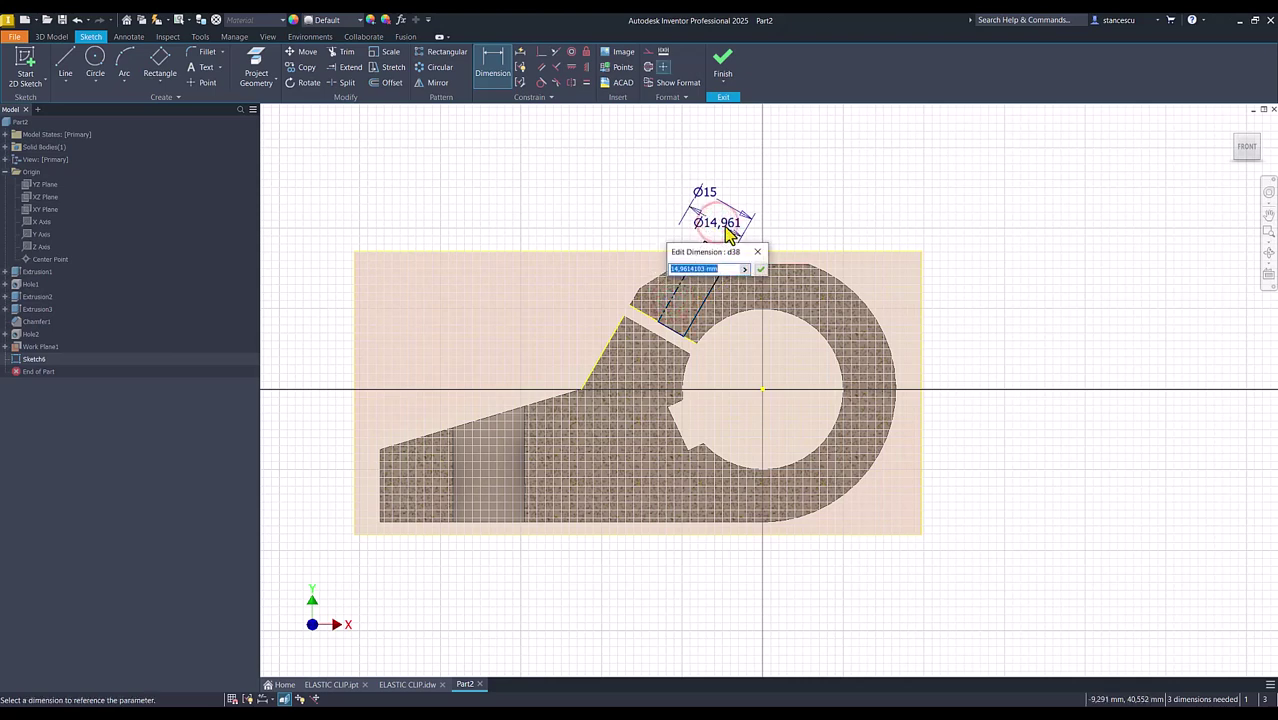
type("9")
key("Return")
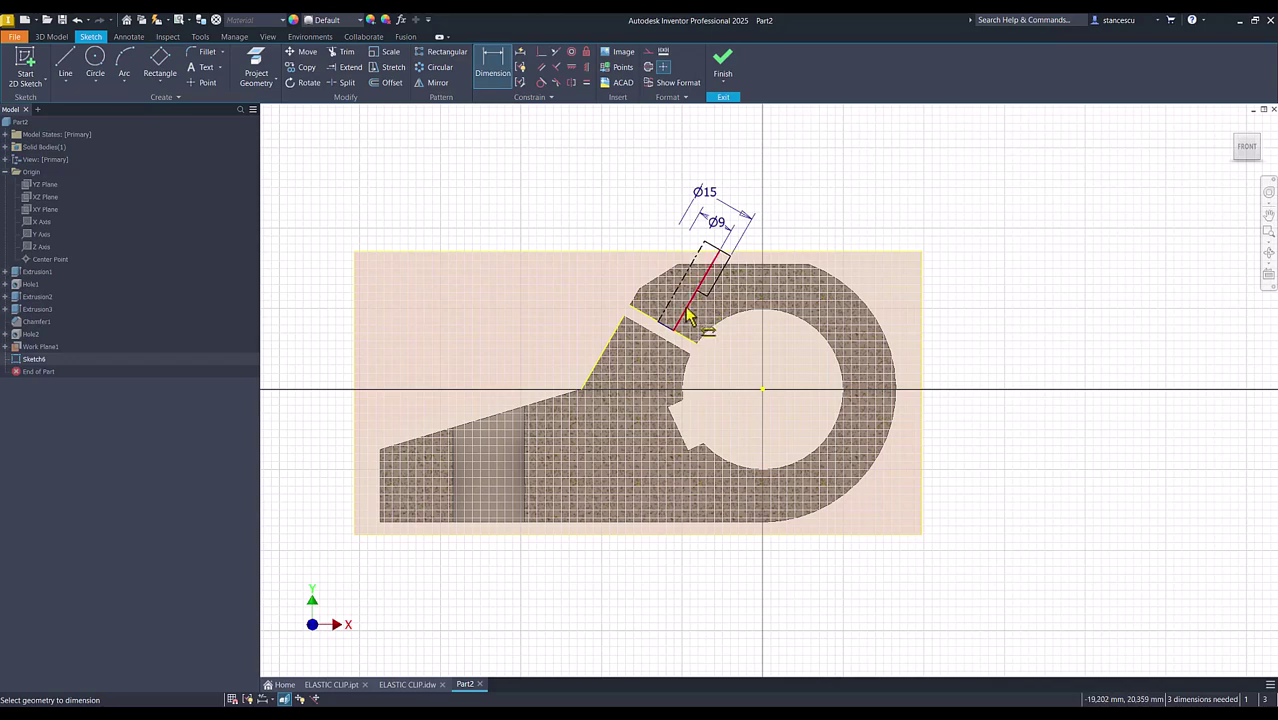
Step: Dimension the counterbore rectangle's lower short side at 5 mm from the slot's upper edge
scroll(704, 301, "up", 3)
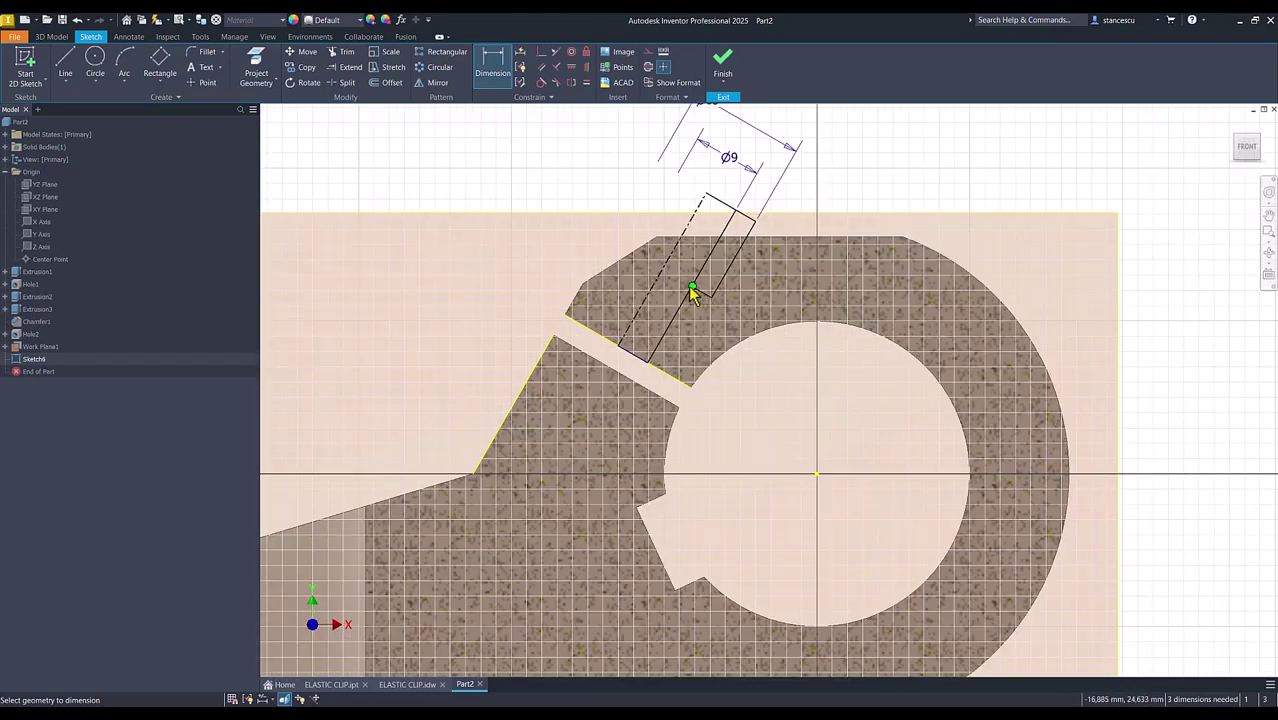
left_click(697, 293)
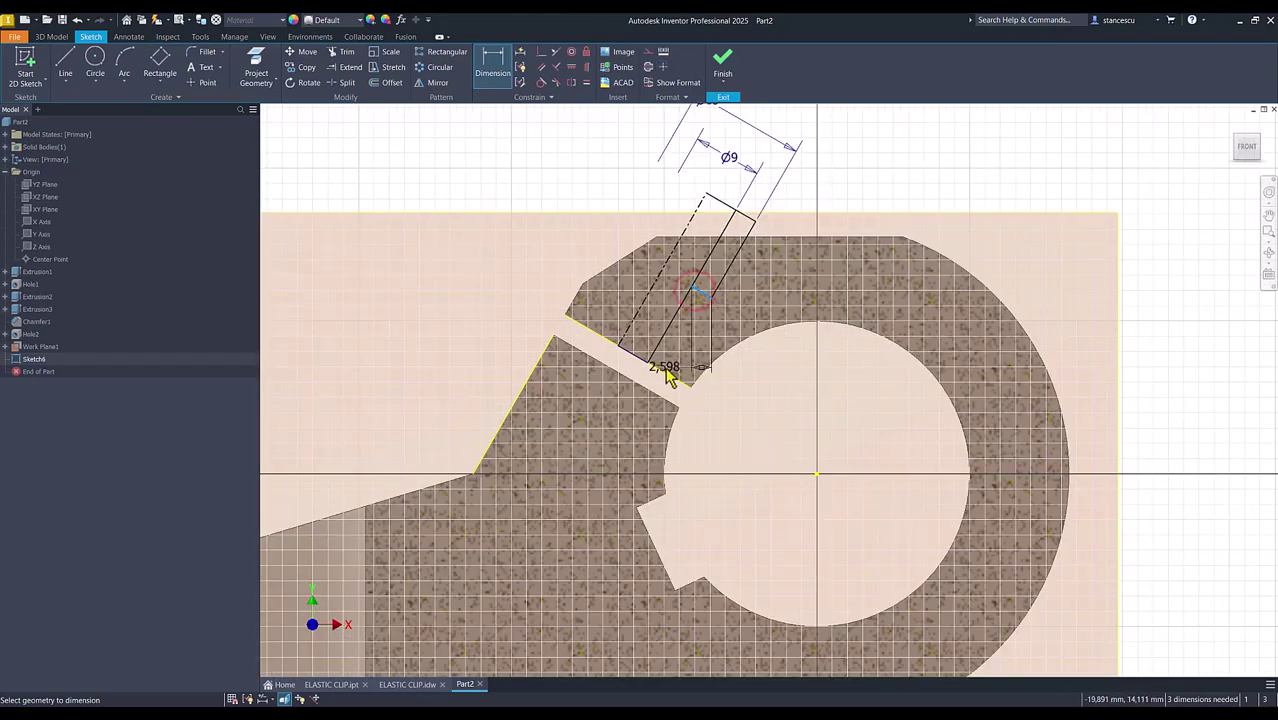
left_click(668, 372)
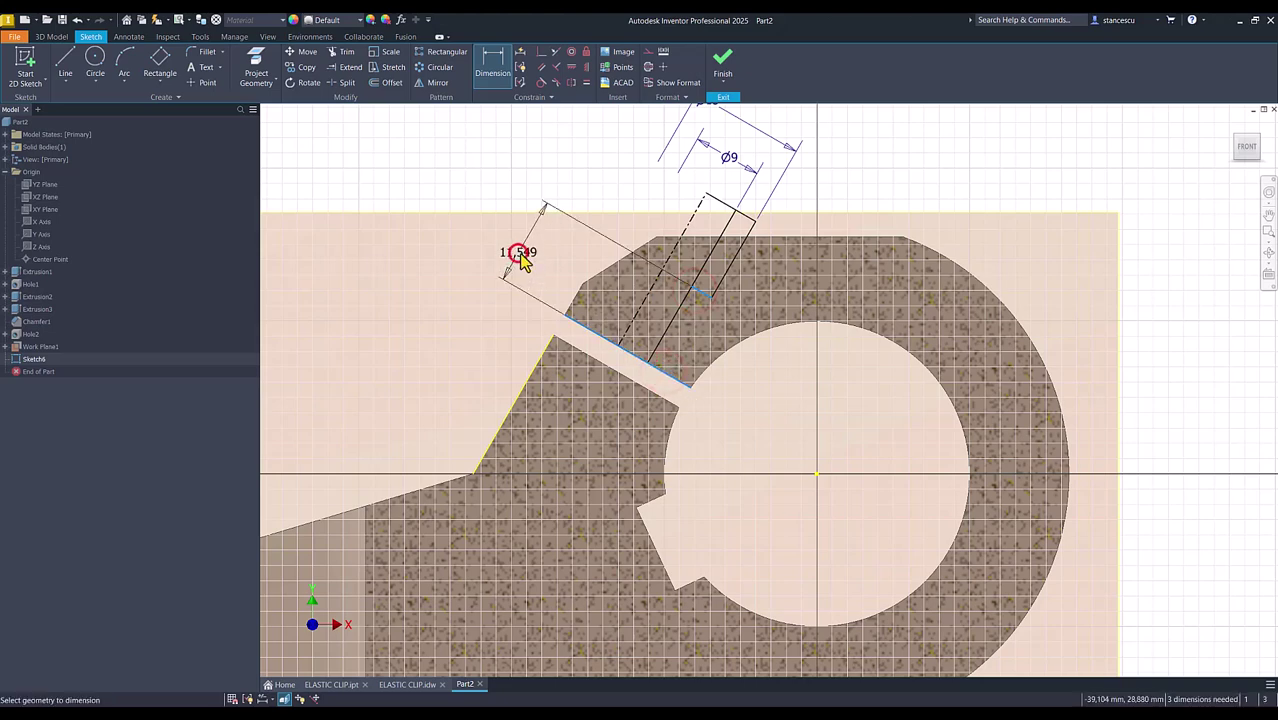
left_click(520, 257)
type("5")
key("Return")
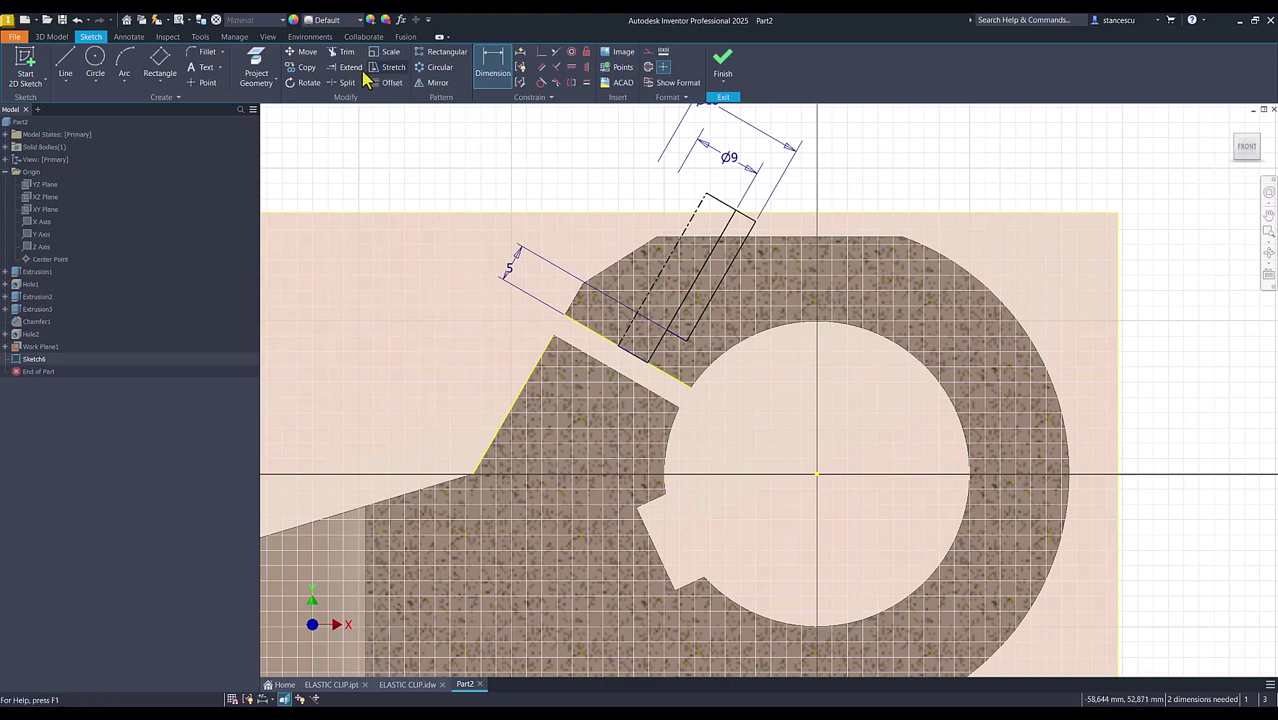
Step: Project the upper jaw's flat top edge and constrain the counterbore rectangle's outer upper corner coincident with it
left_click(258, 62)
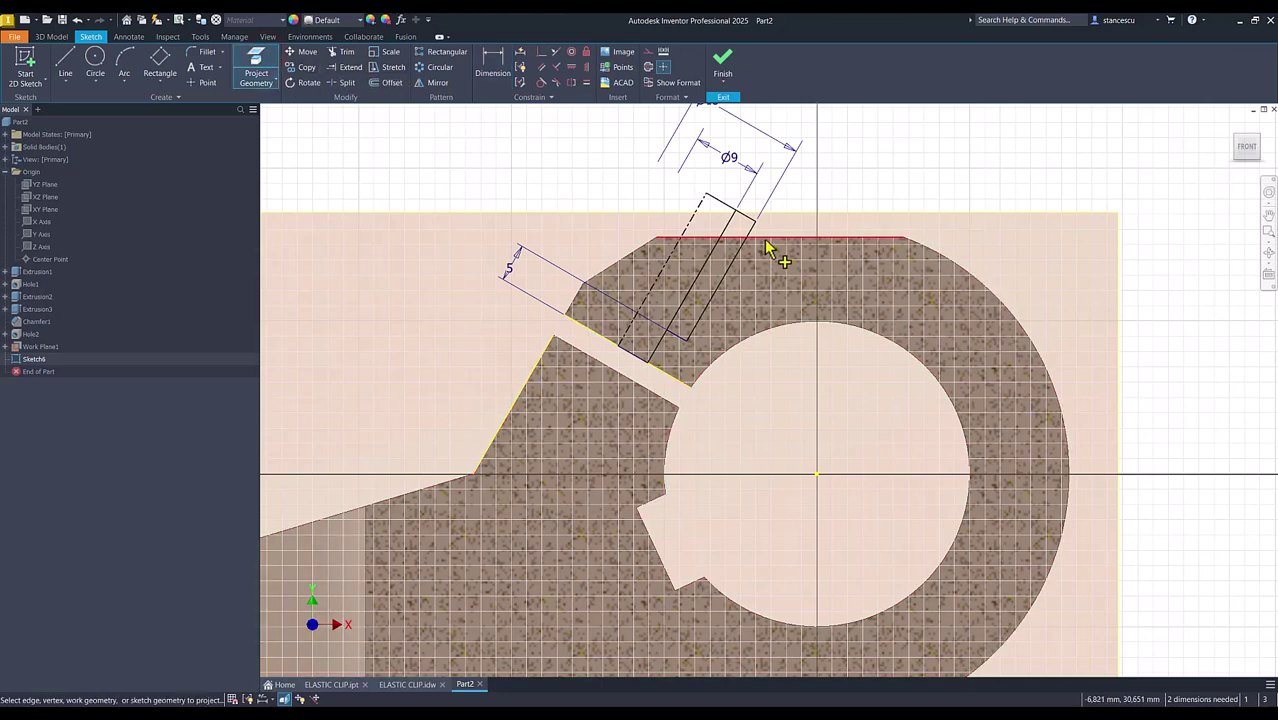
left_click(736, 250)
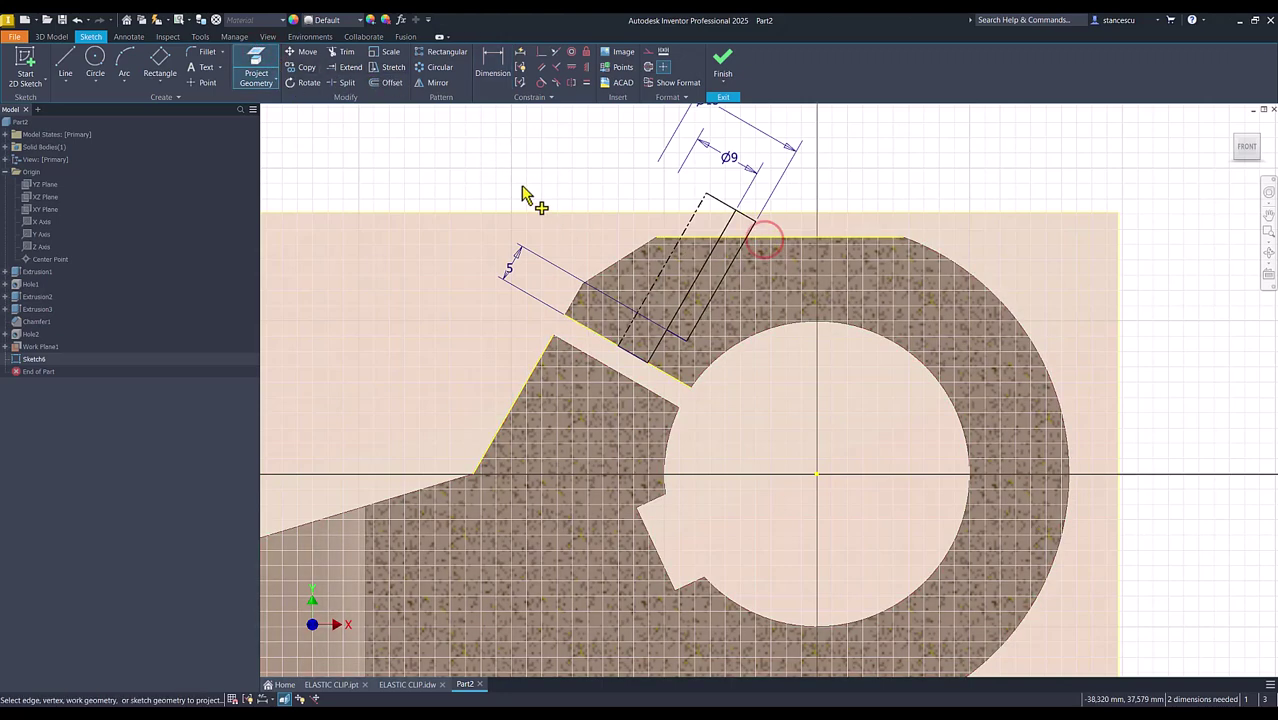
left_click(541, 52)
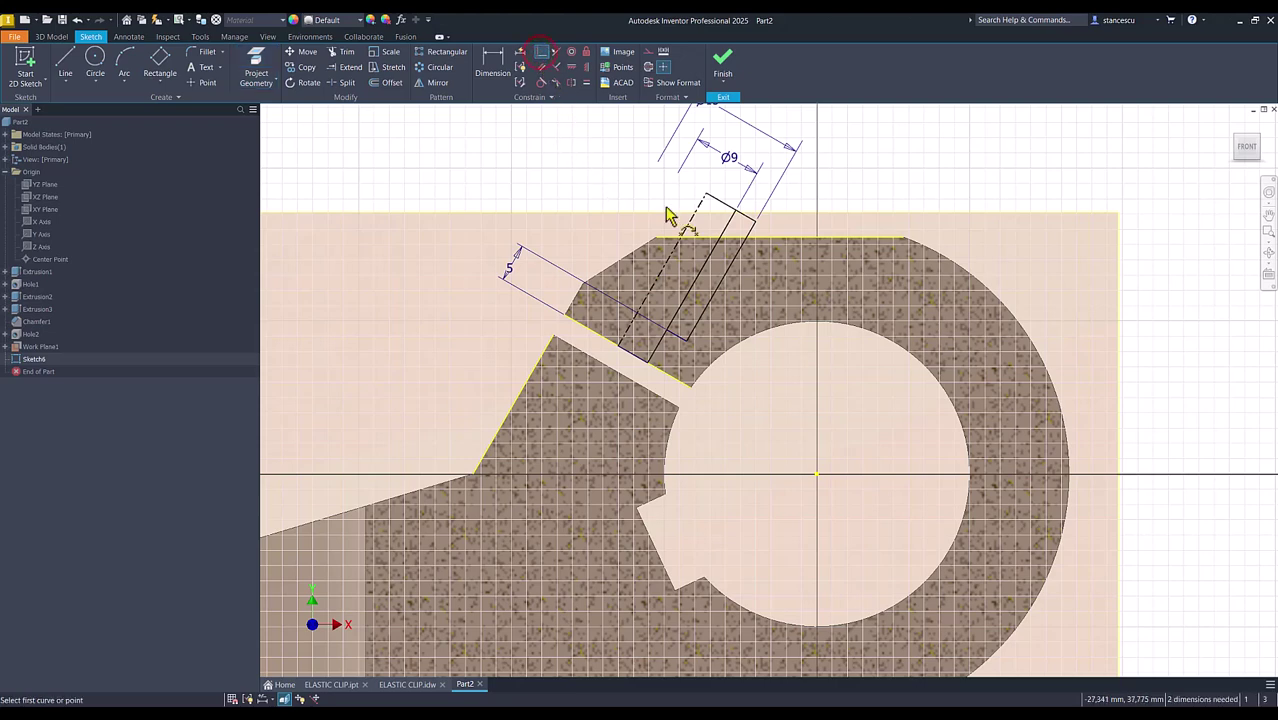
left_click(756, 223)
left_click(762, 238)
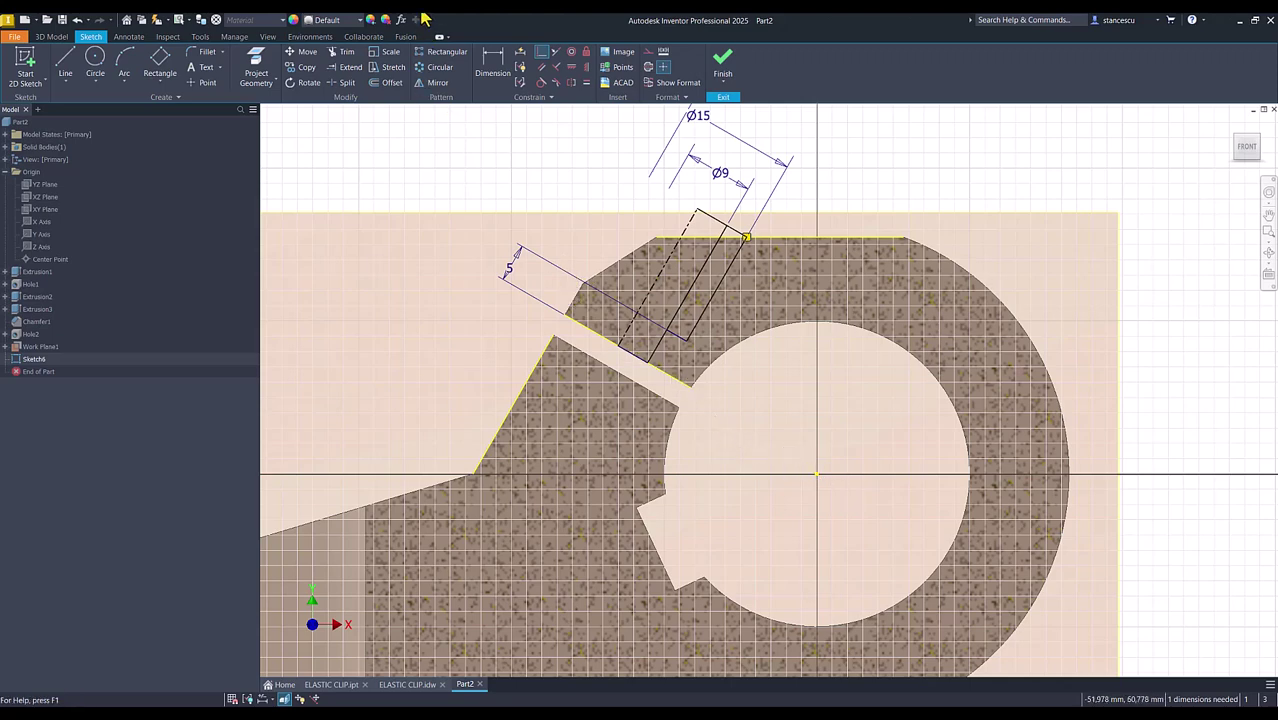
Step: Dimension the centerline at a plain linear distance of 30 mm from the bore centre, with the linear diameter option off
left_click(492, 56)
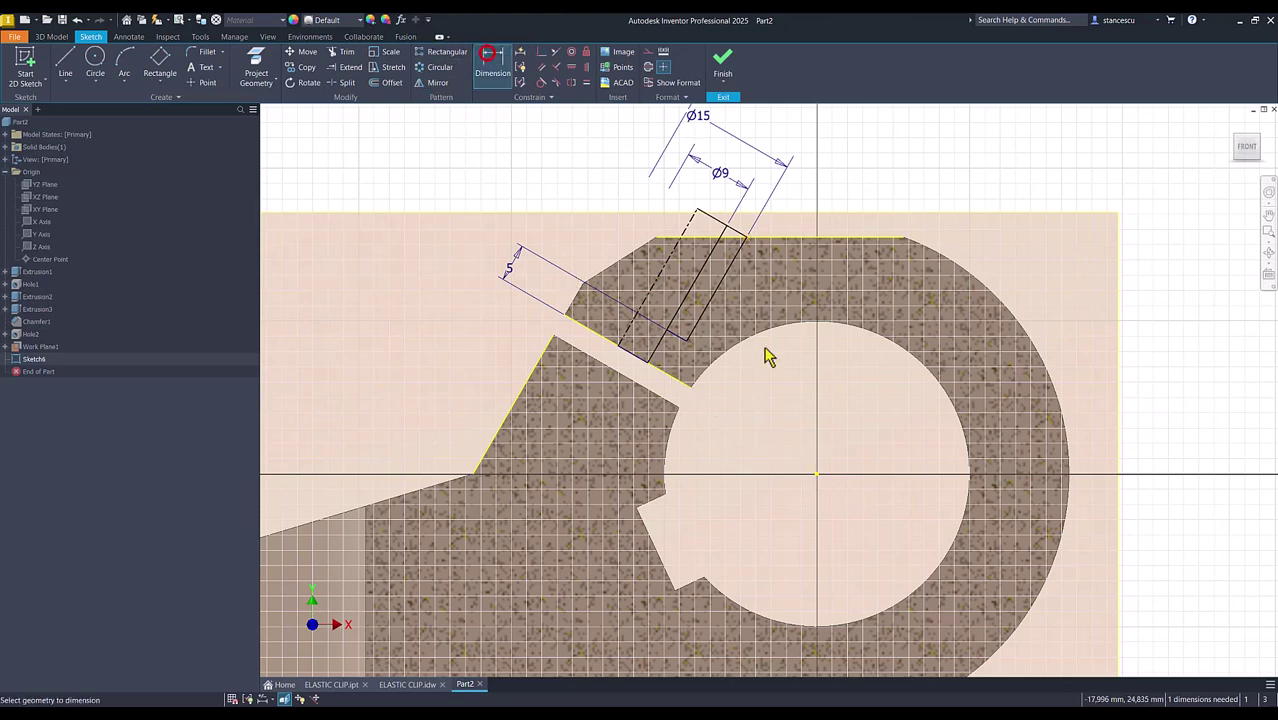
left_click(818, 474)
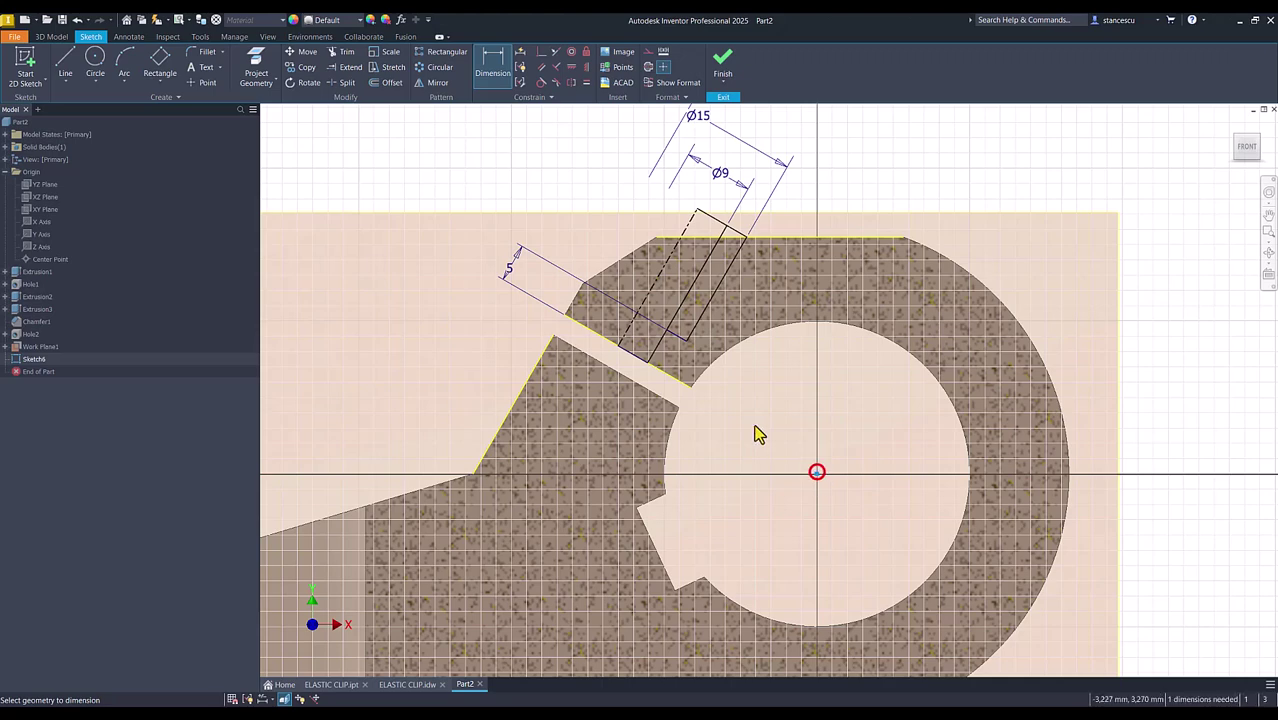
left_click(648, 296)
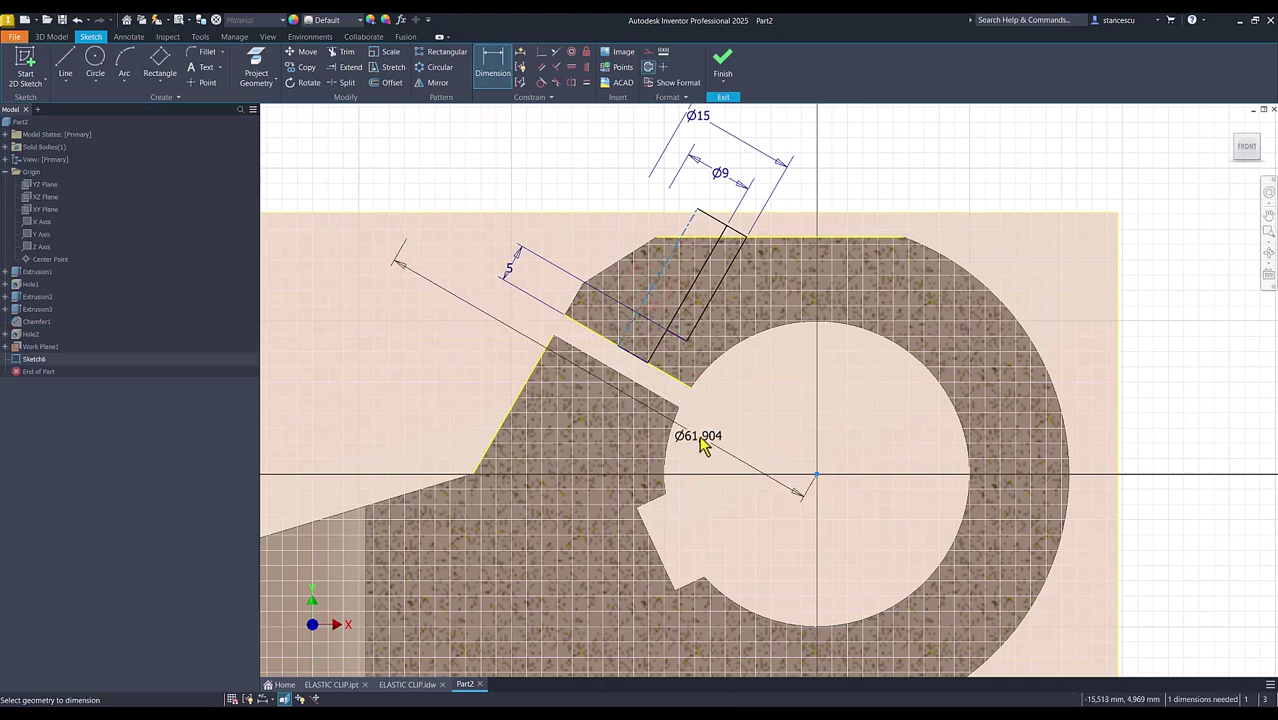
right_click(703, 446)
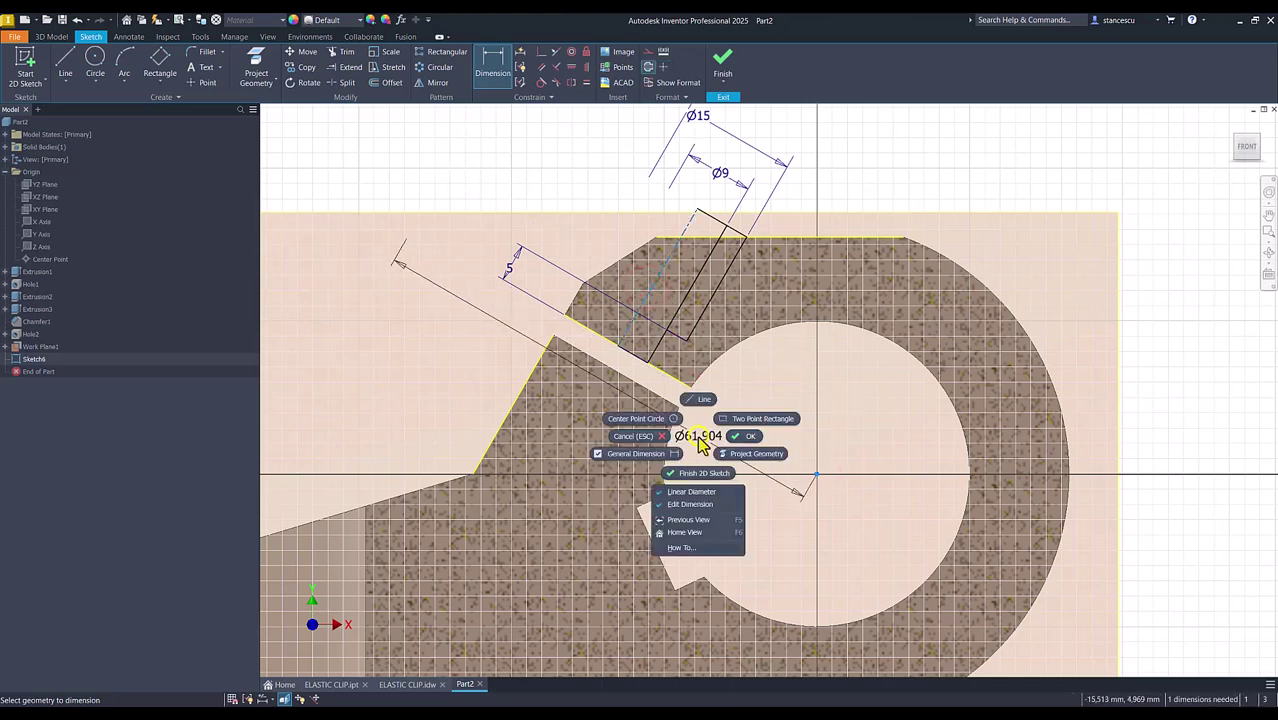
left_click(691, 492)
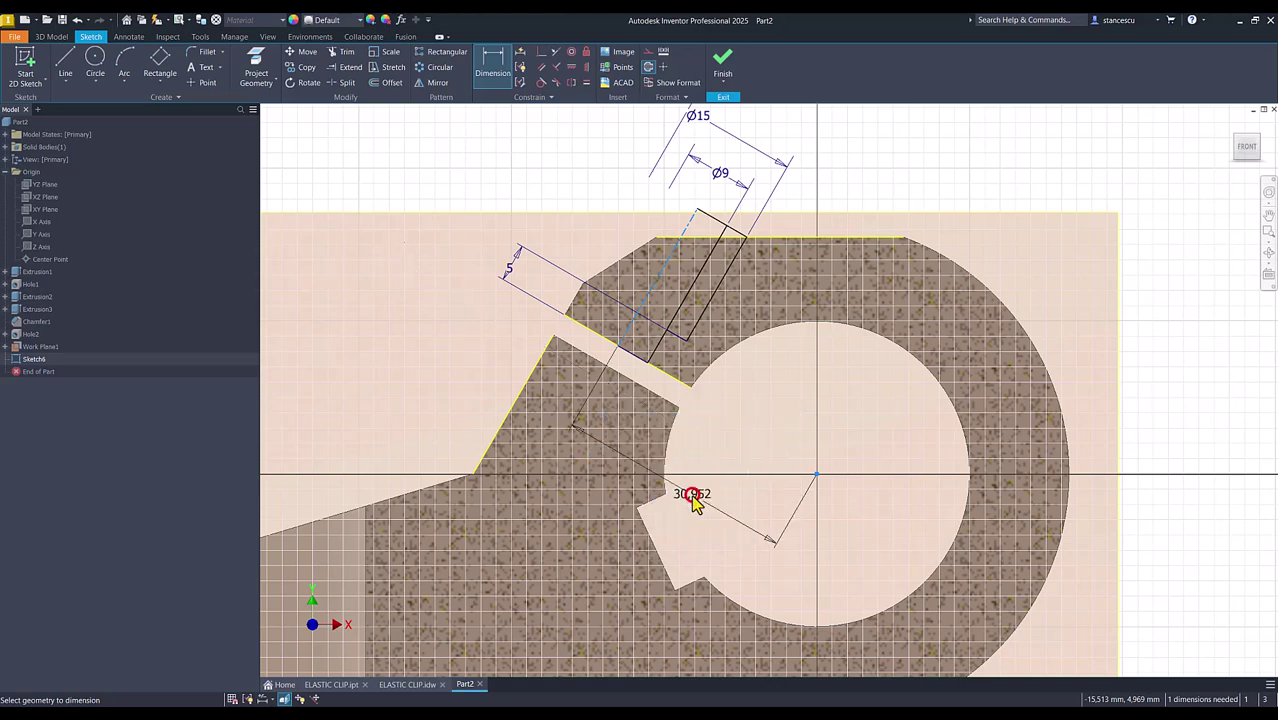
left_click(726, 452)
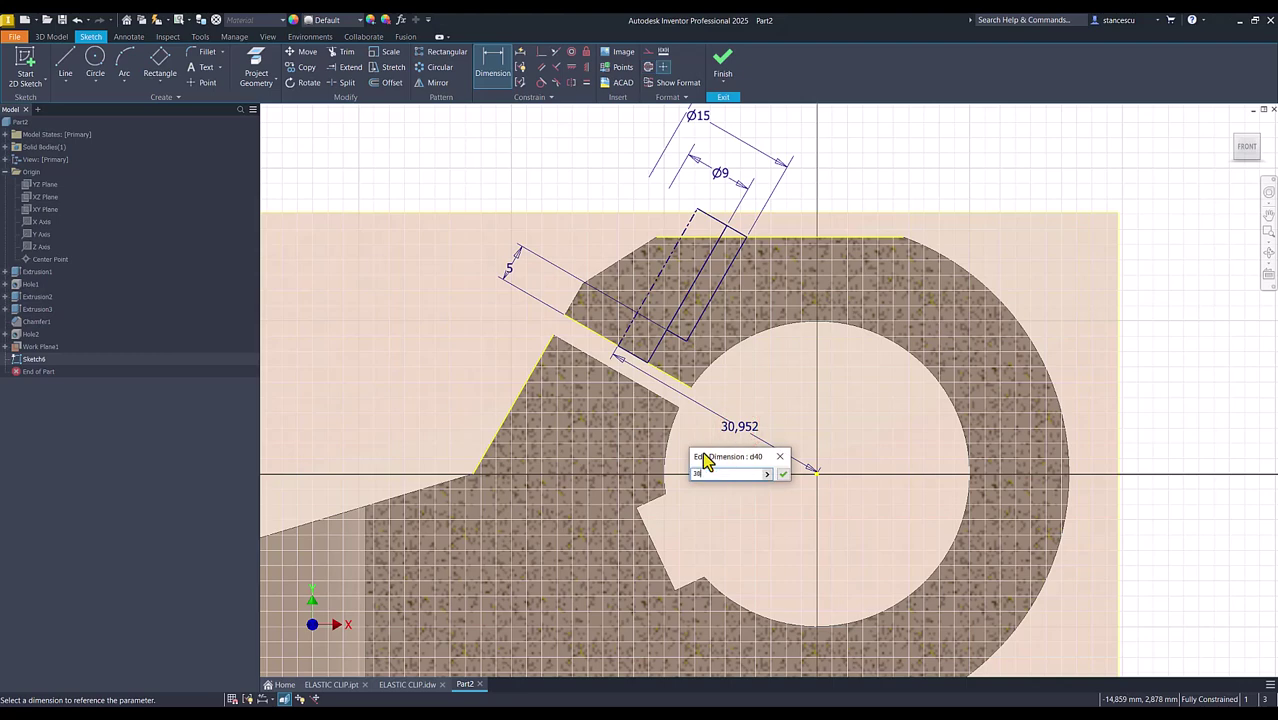
type("30")
key("Return")
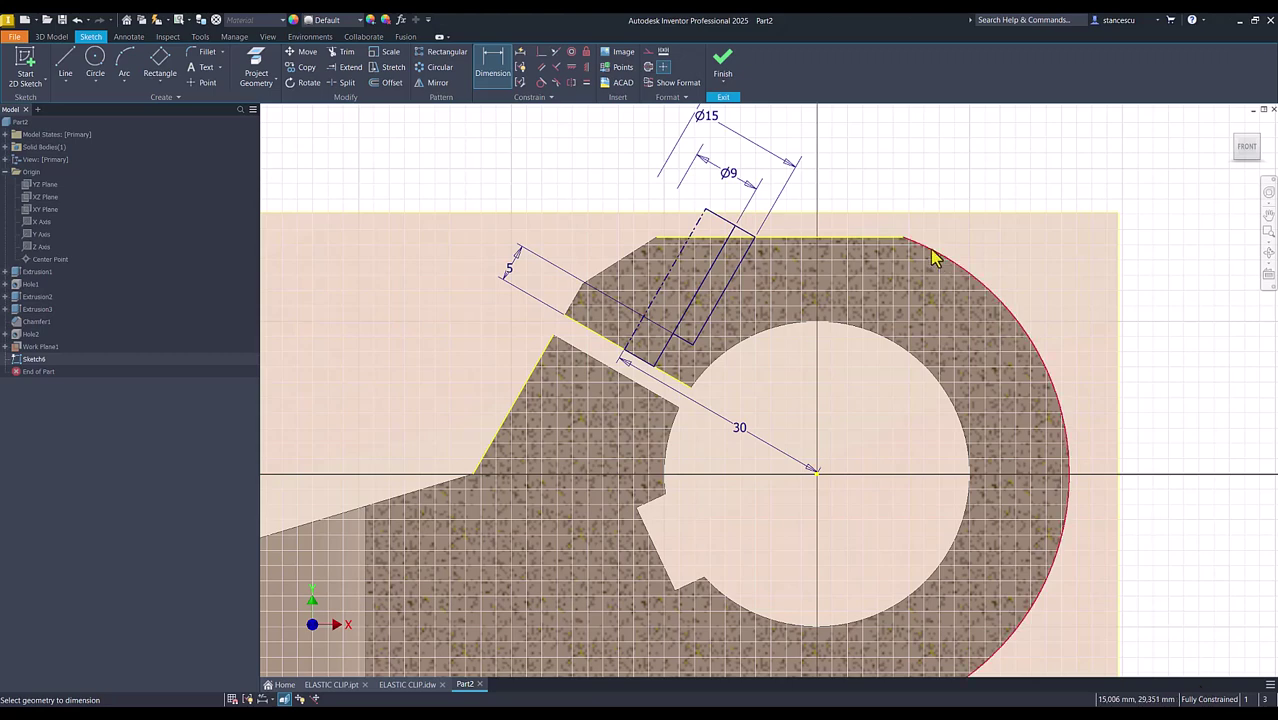
Step: Finish the sketch and cut the stepped hole by revolving all four profile regions 360° about the centerline
left_click(723, 68)
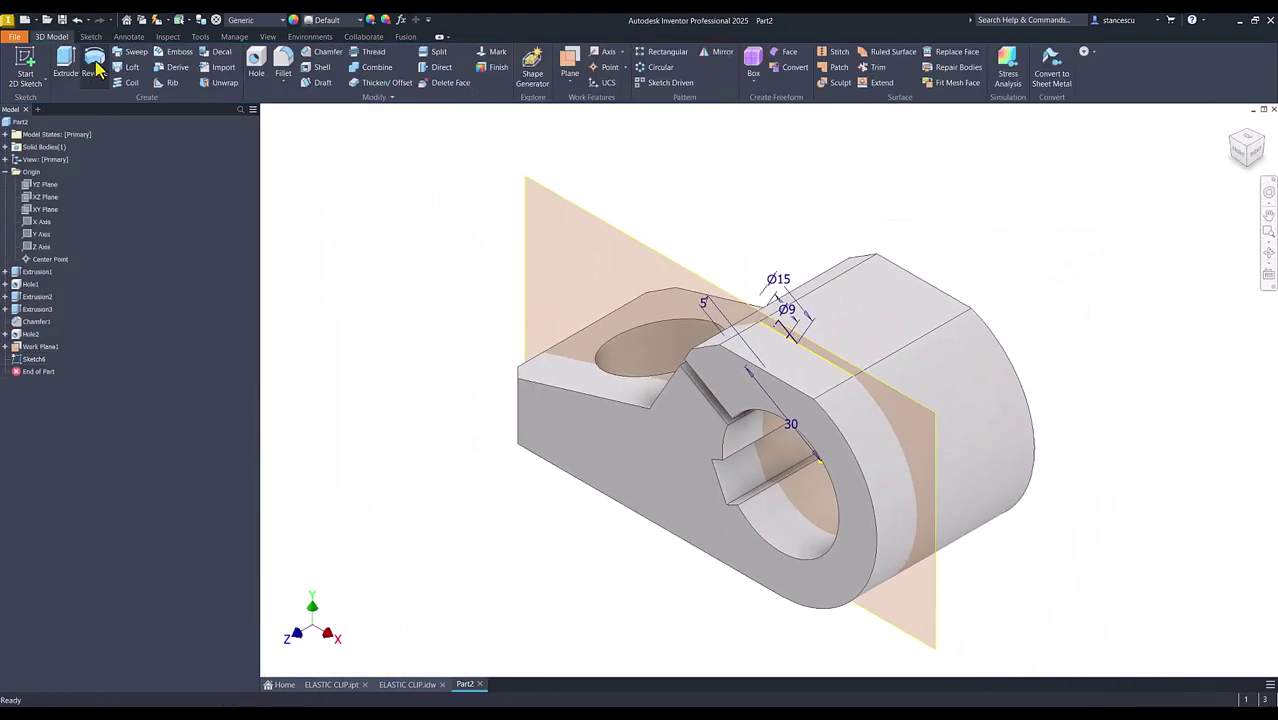
left_click(94, 66)
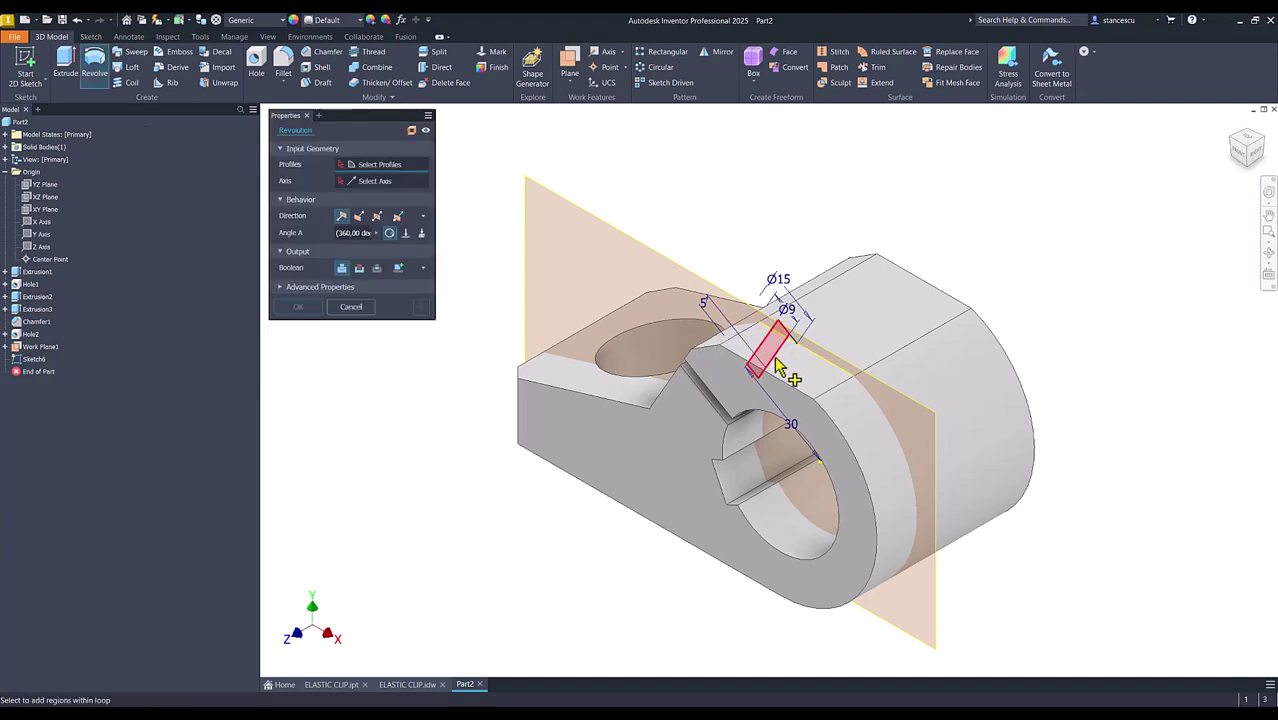
scroll(770, 338, "up", 2)
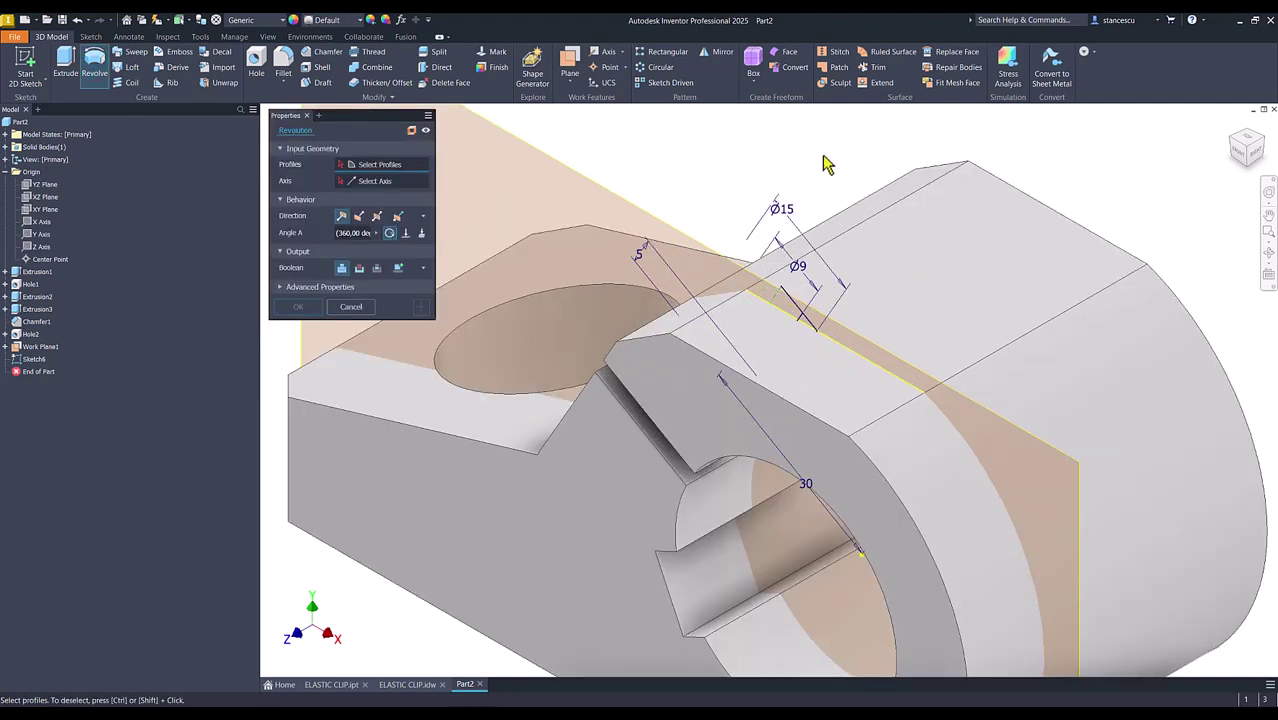
left_click(807, 334)
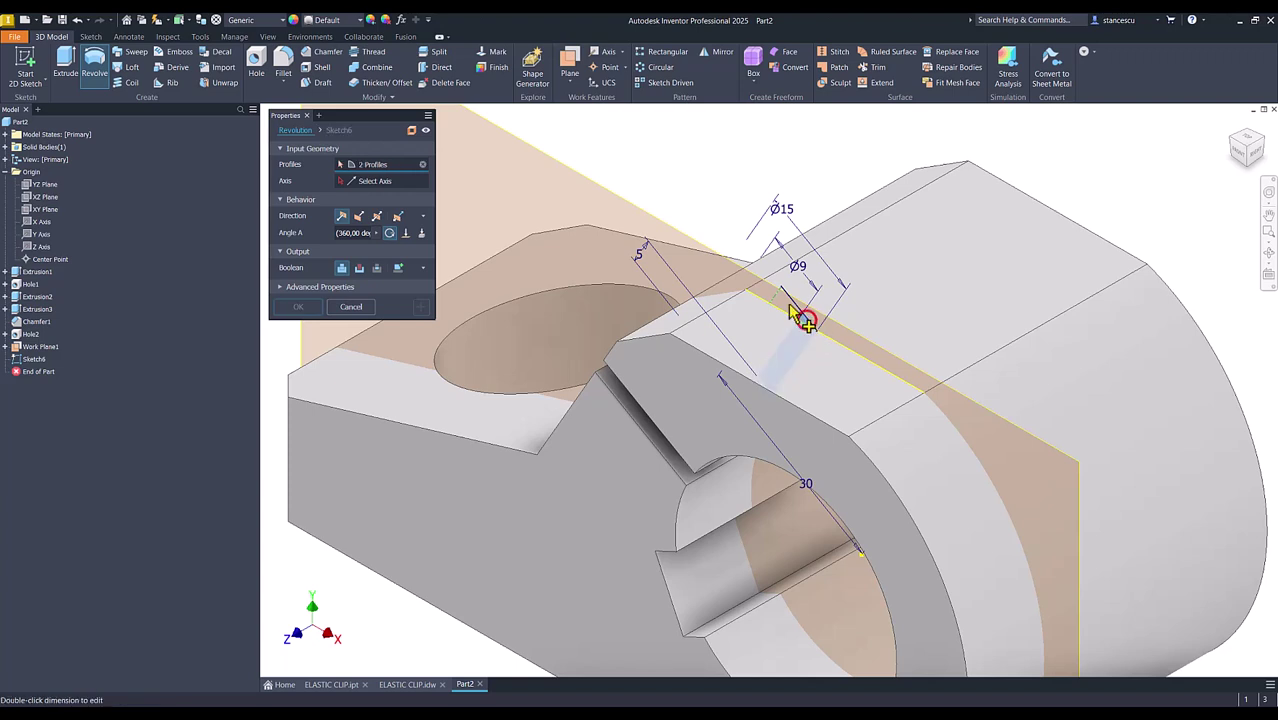
left_click(800, 318)
left_click(792, 312)
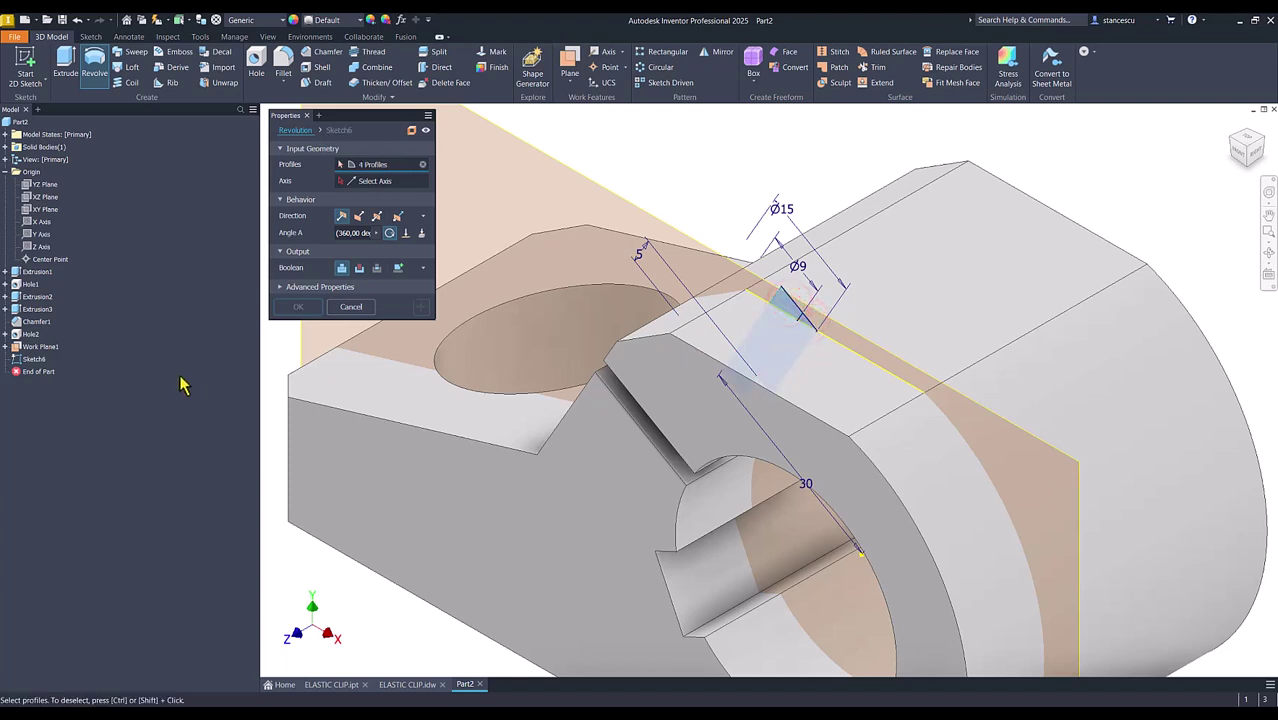
left_click(366, 184)
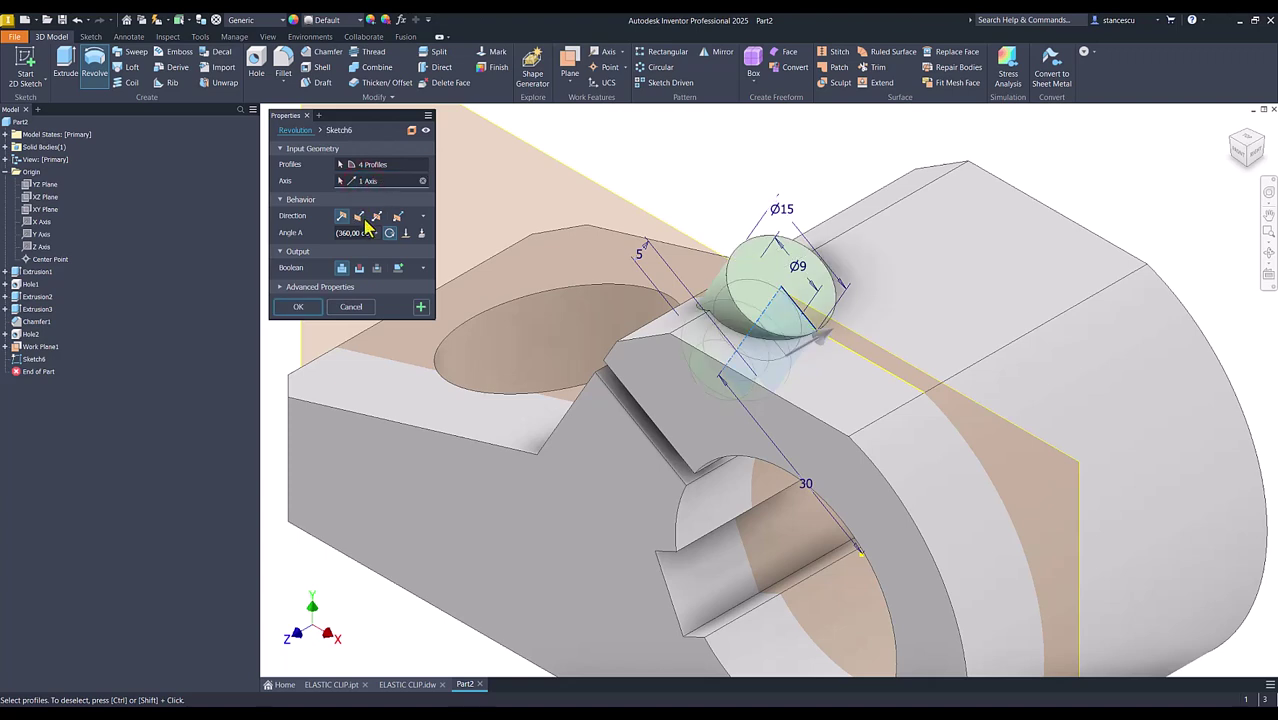
left_click(359, 270)
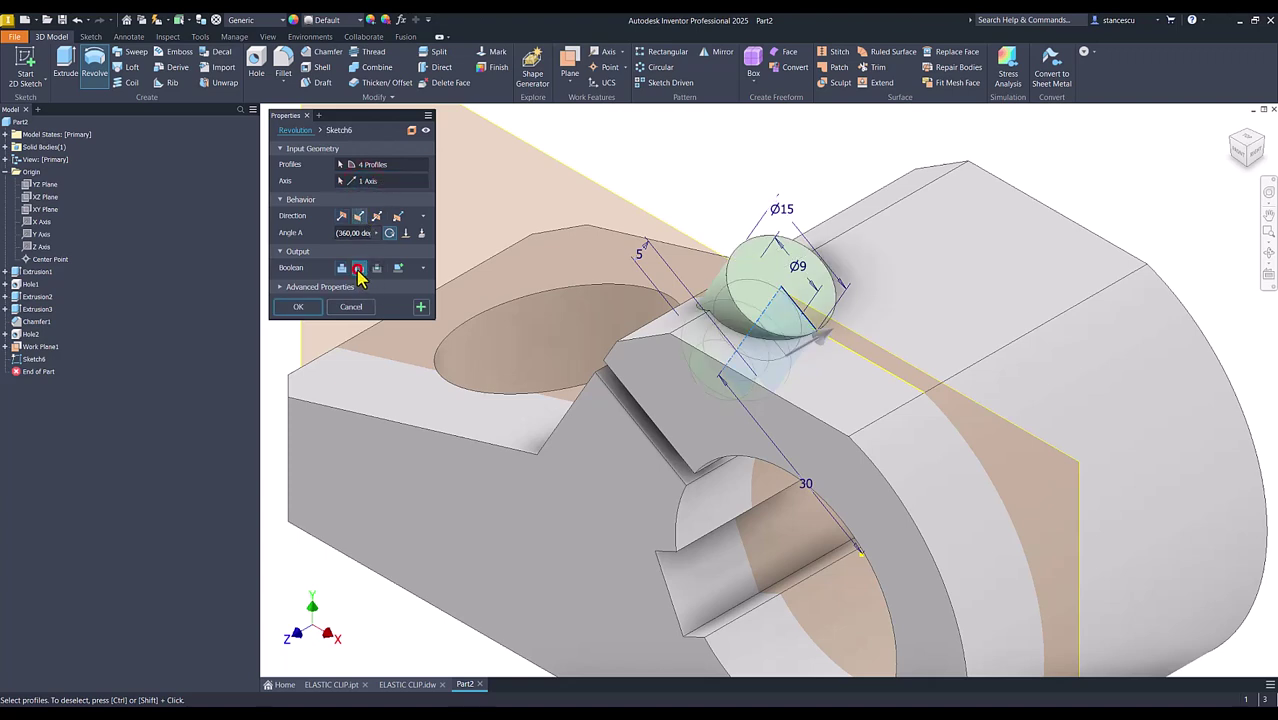
left_click(301, 309)
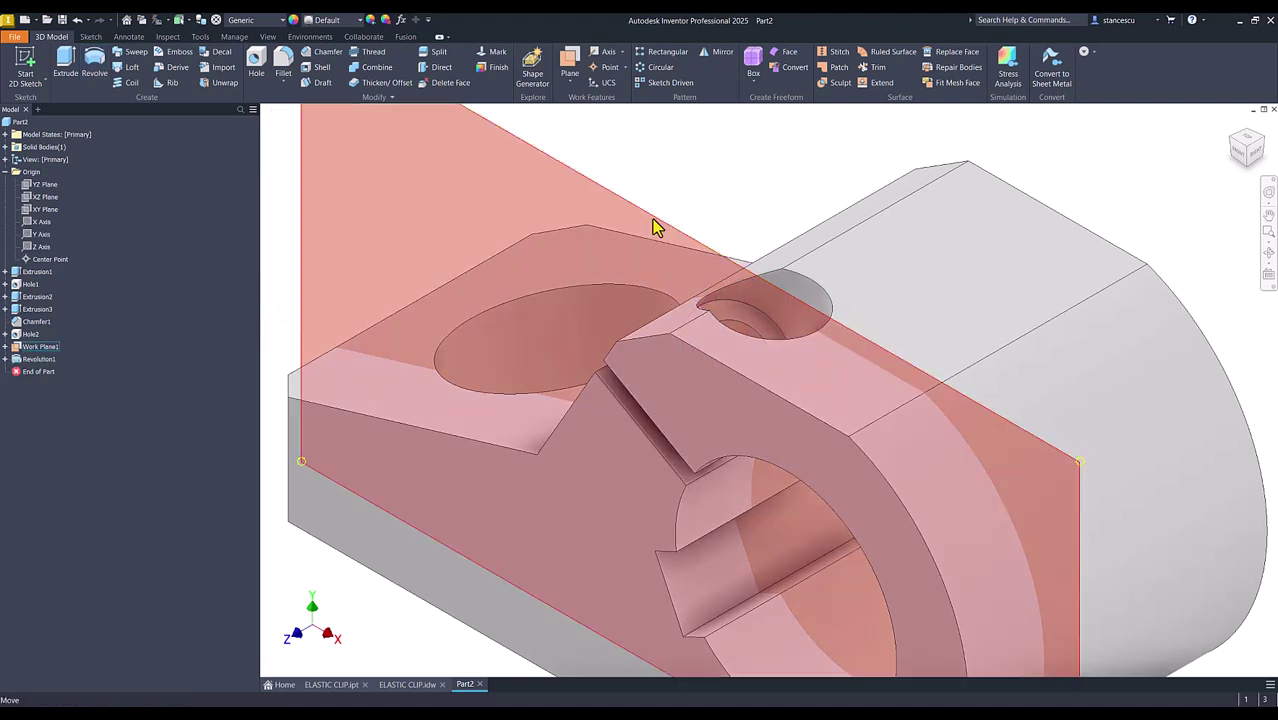
Step: Hide the work plane that carries the stepped hole's sketch
right_click(652, 219)
left_click(676, 236)
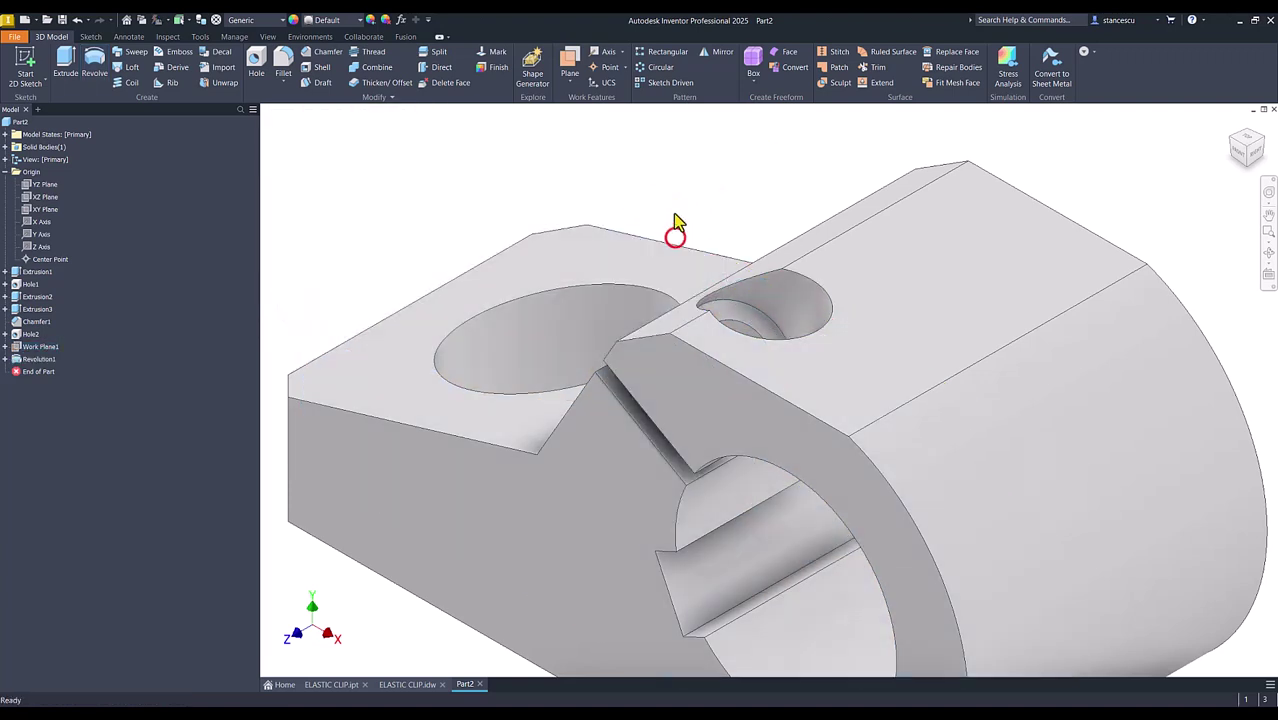
key("Num_Lock")
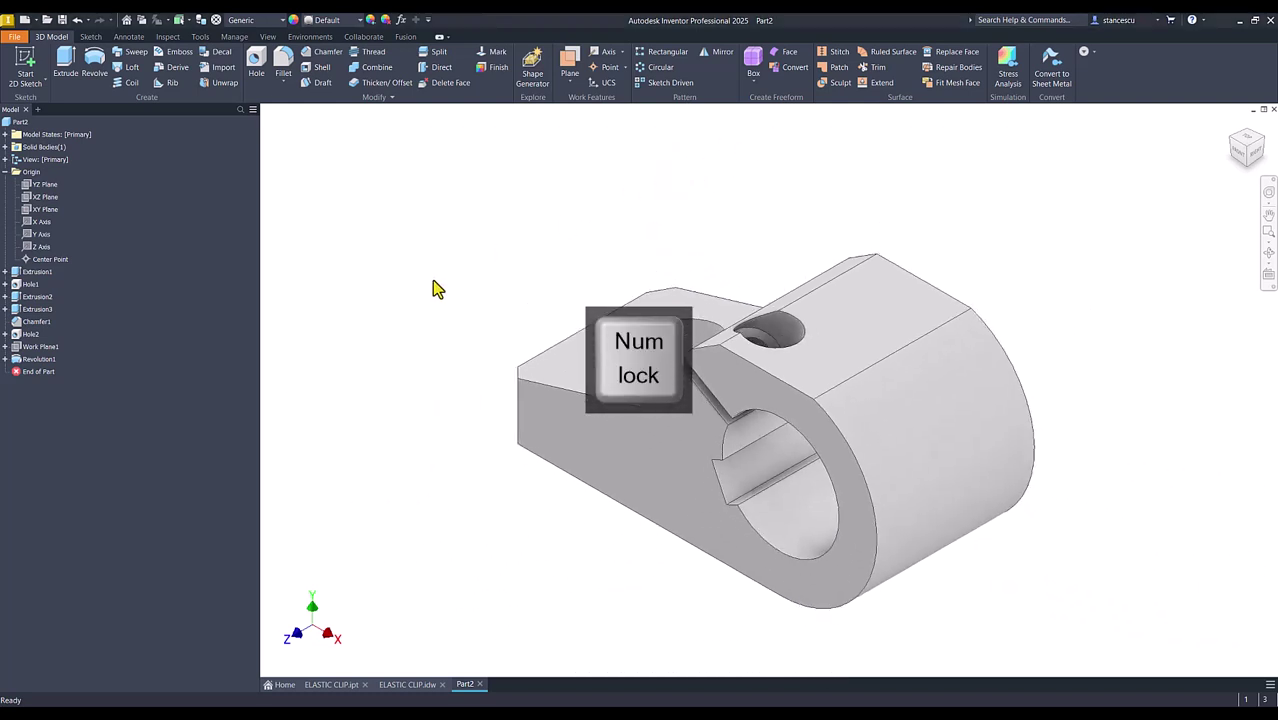
Step: Set up a tapped hole without a seat, using the ISO Metric profile thread, size 8 and designation M8x1
scroll(765, 403, "up", 5)
left_click(780, 532)
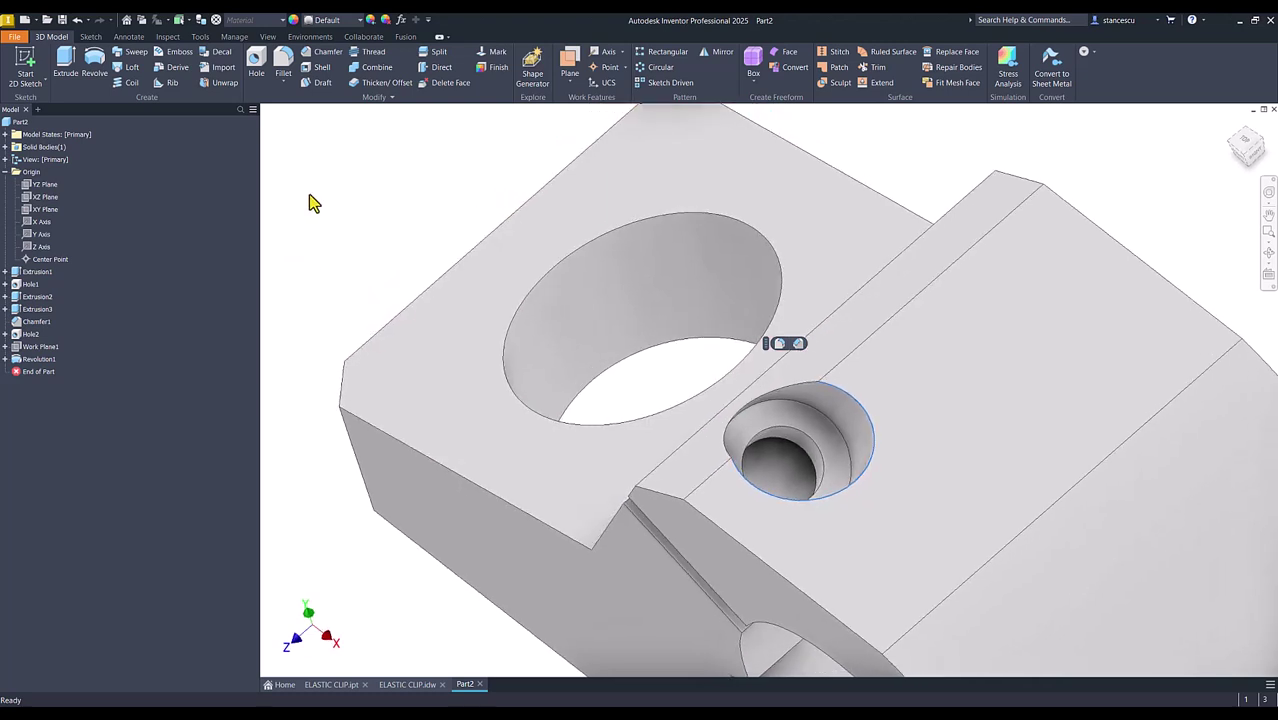
left_click(256, 62)
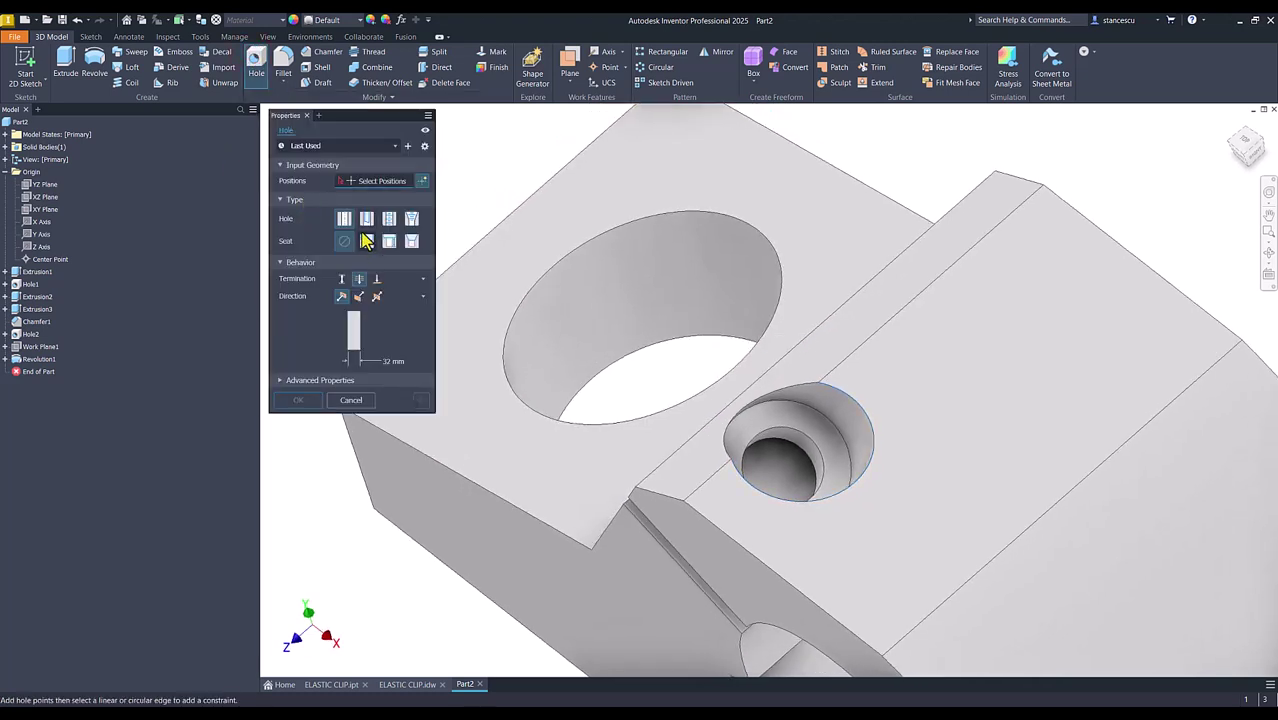
left_click(344, 241)
left_click(389, 220)
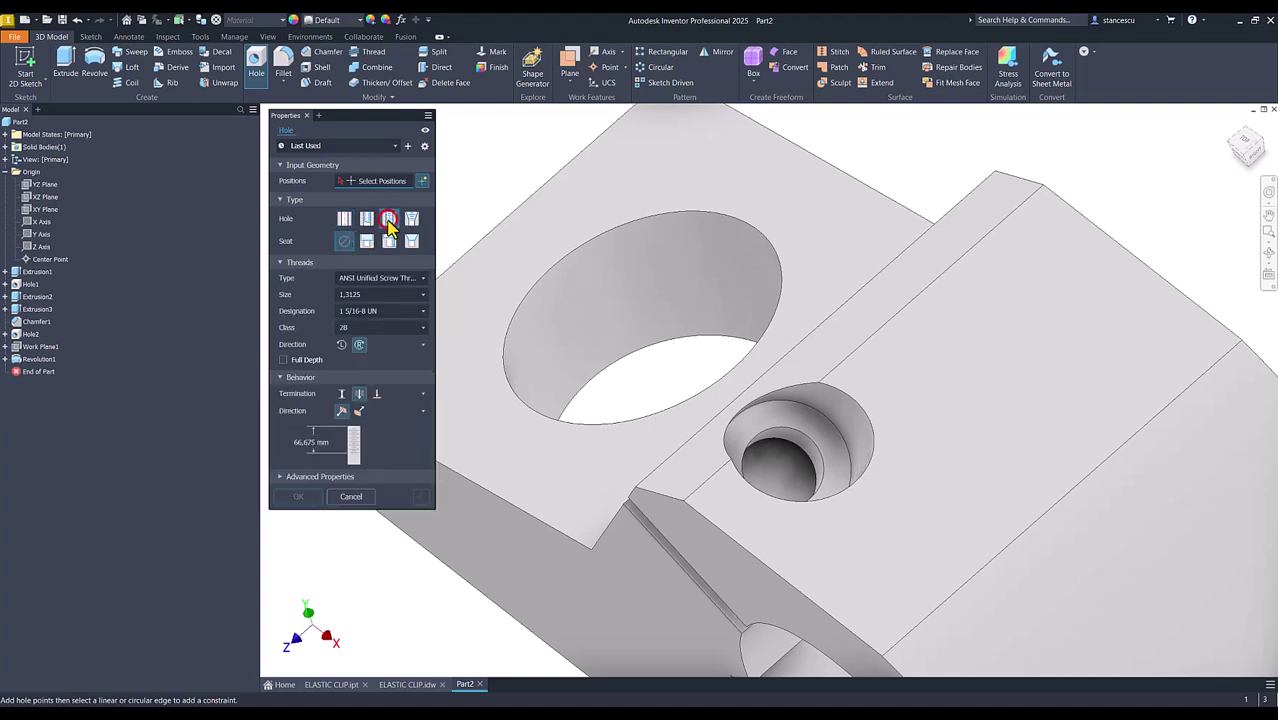
left_click(381, 297)
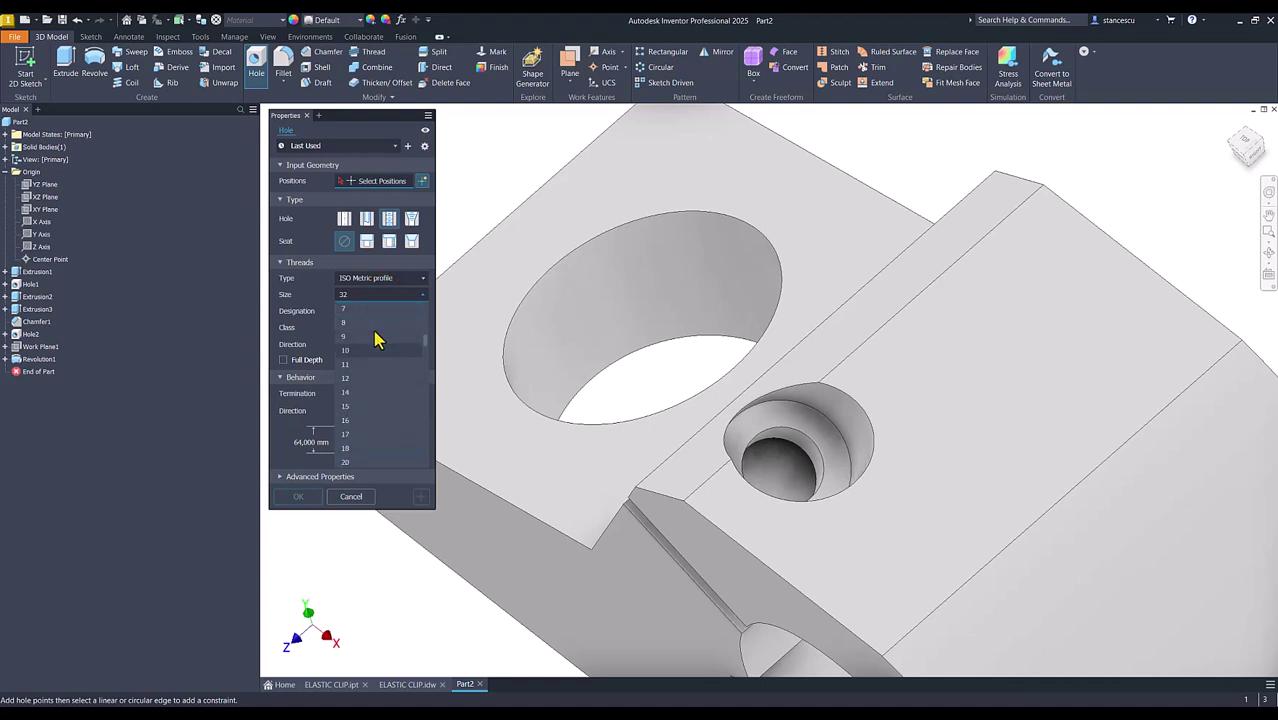
left_click(376, 322)
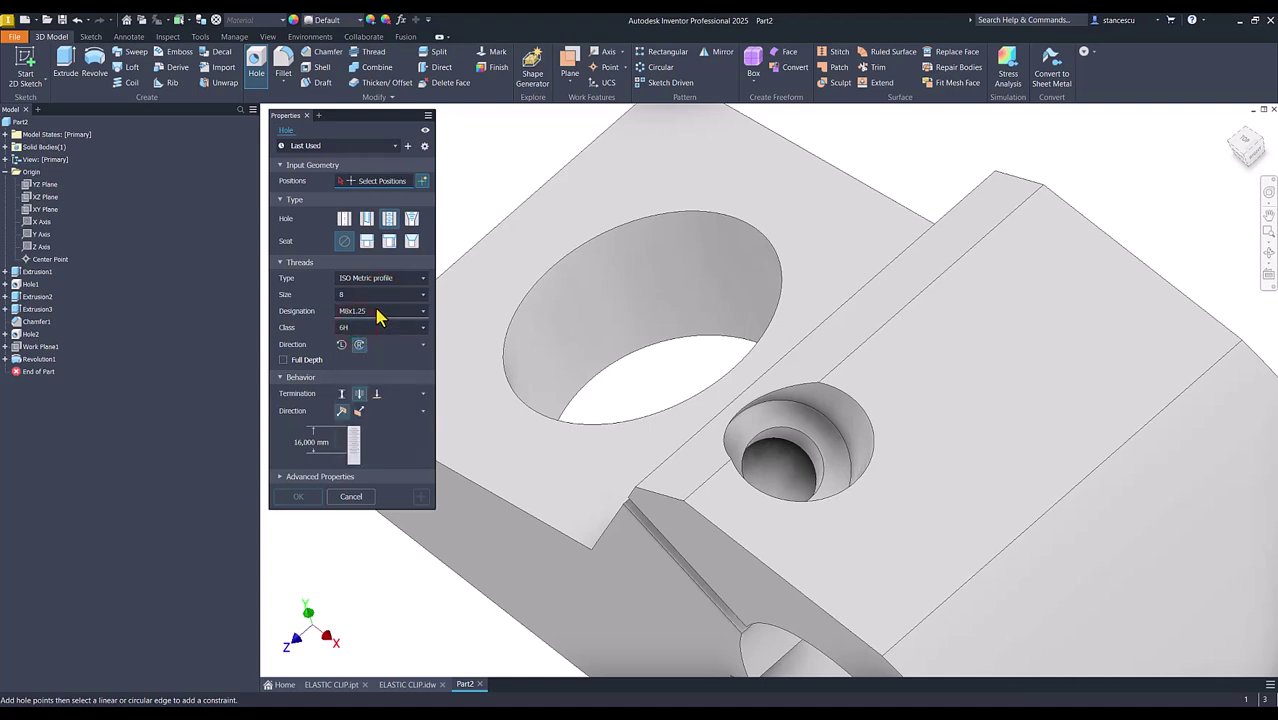
left_click(378, 316)
left_click(366, 343)
Step: Place the tapped hole on the slot's lower face concentric with the stepped hole, and create it with distance termination and 20 mm hole depth
left_click(789, 465)
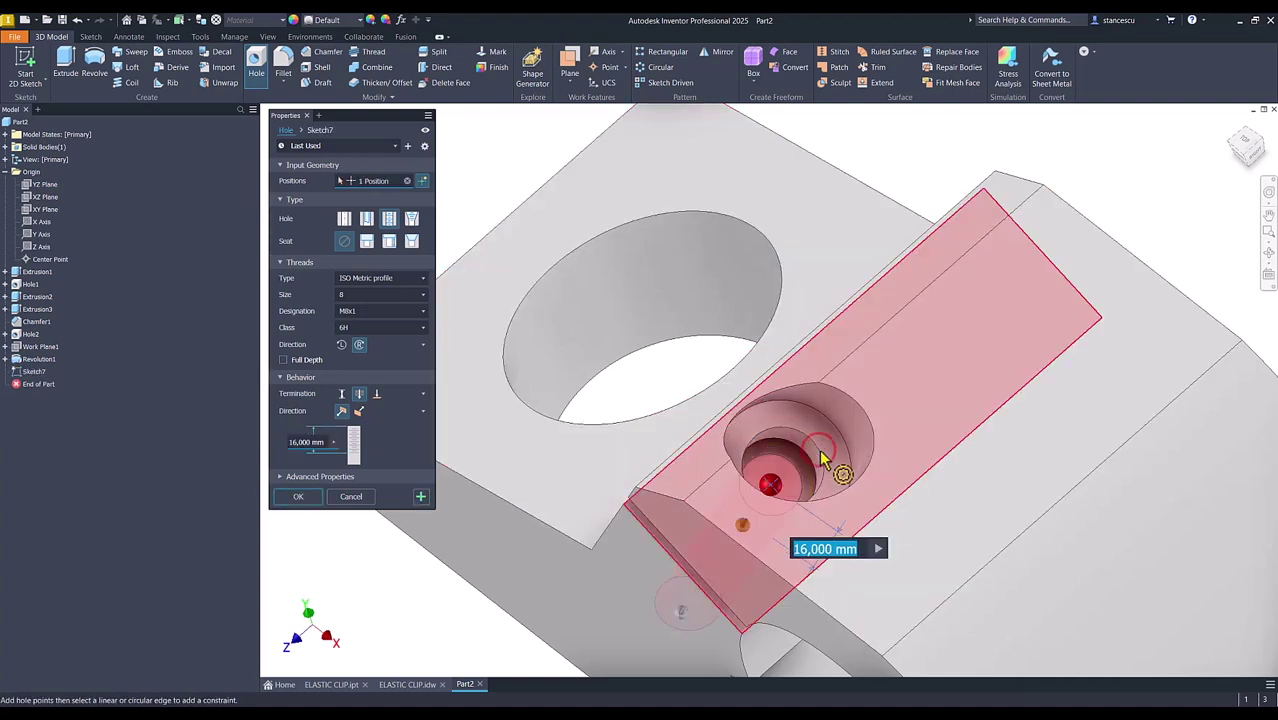
left_click(822, 456)
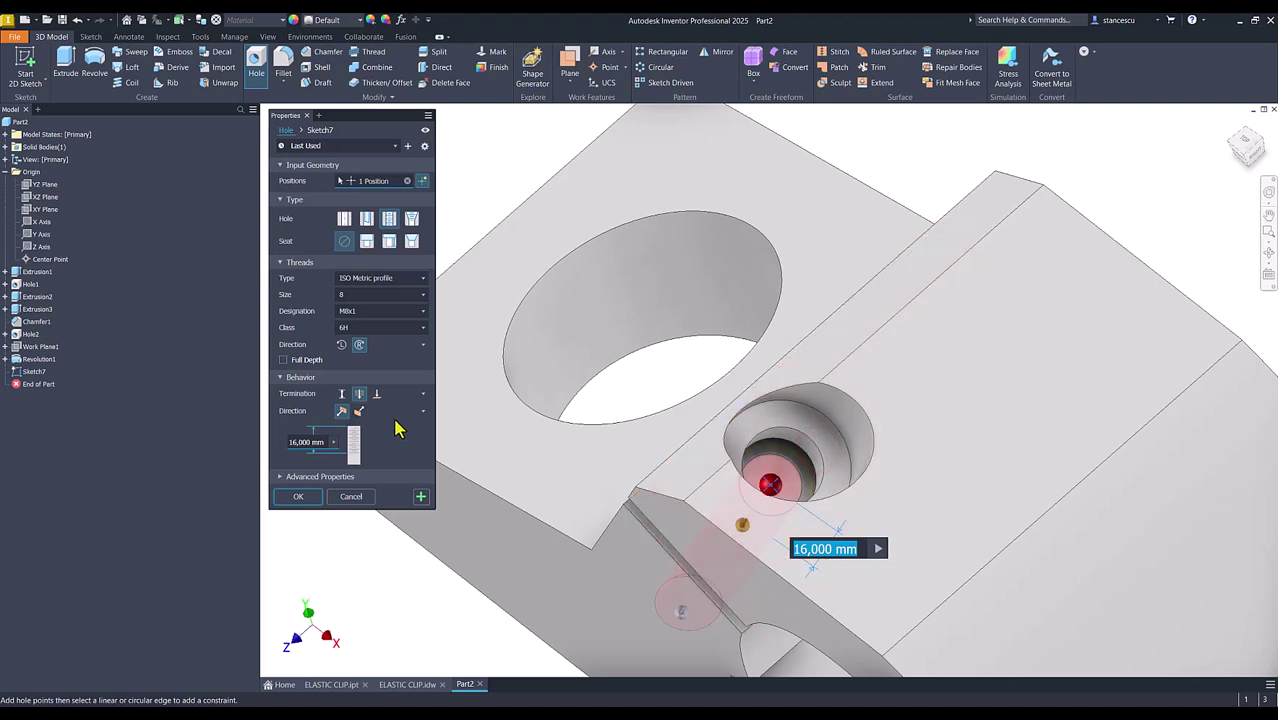
left_click(341, 393)
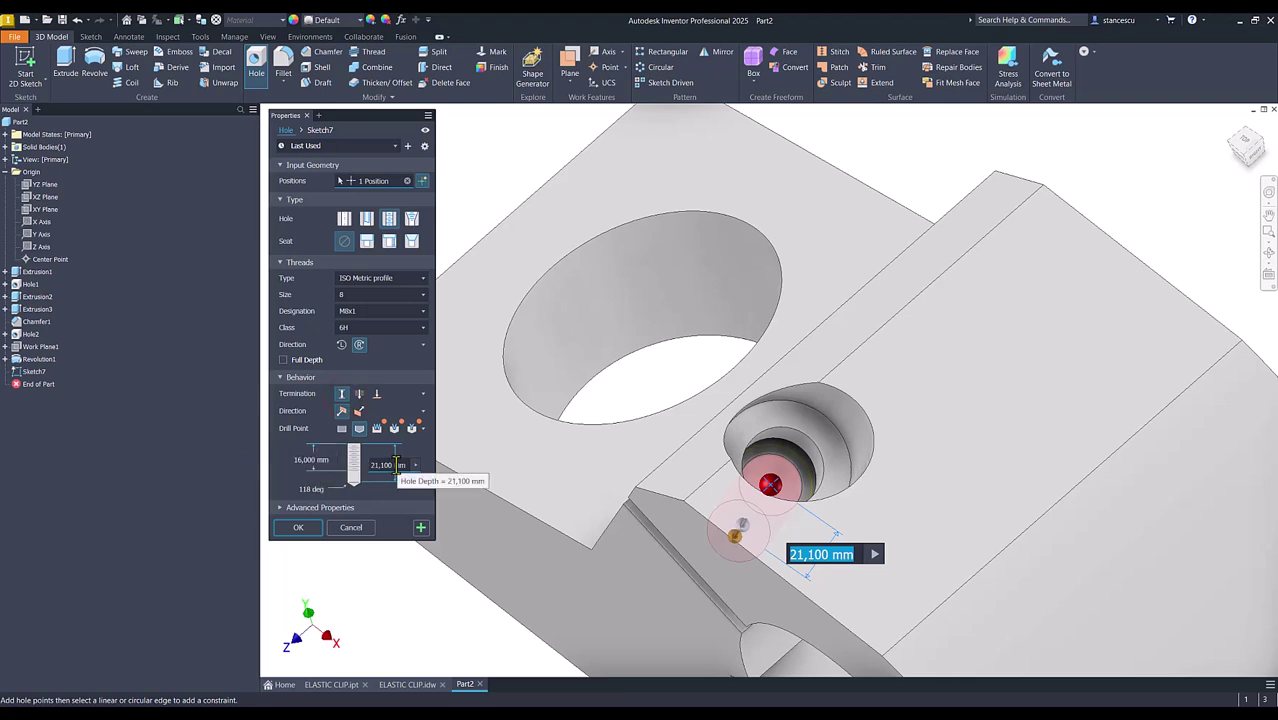
left_click(396, 464)
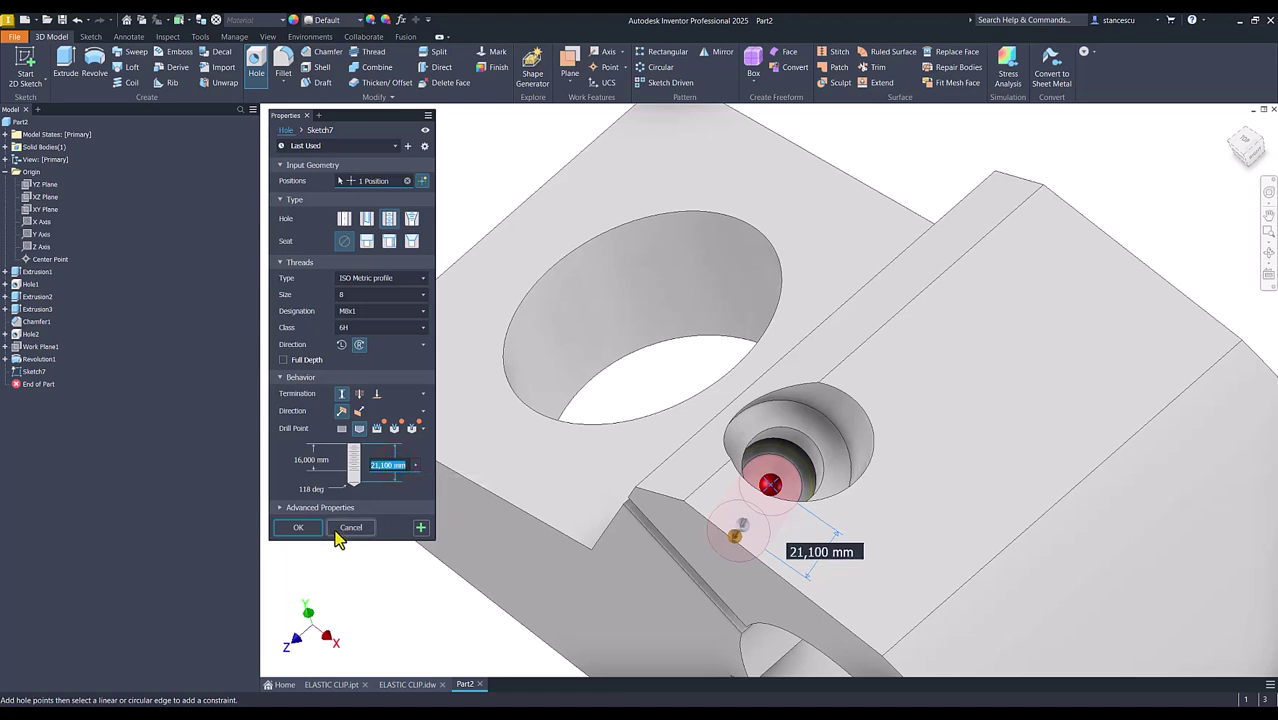
type("20")
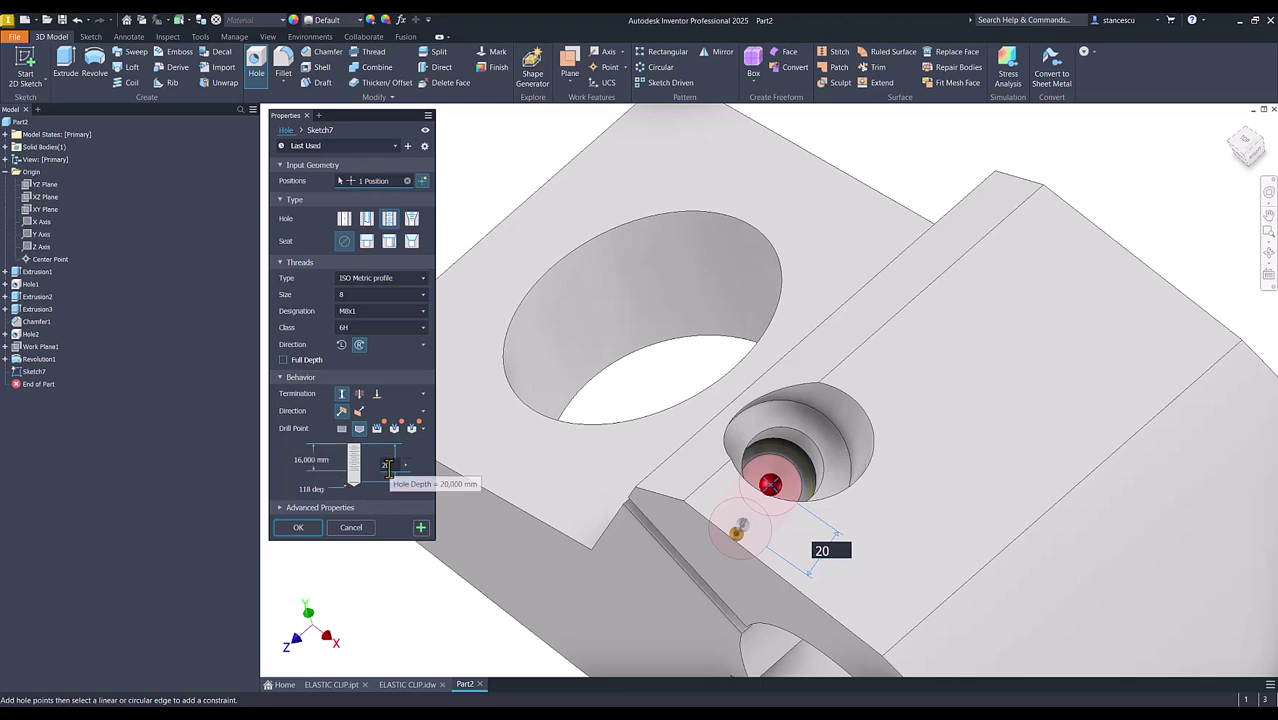
left_click(299, 528)
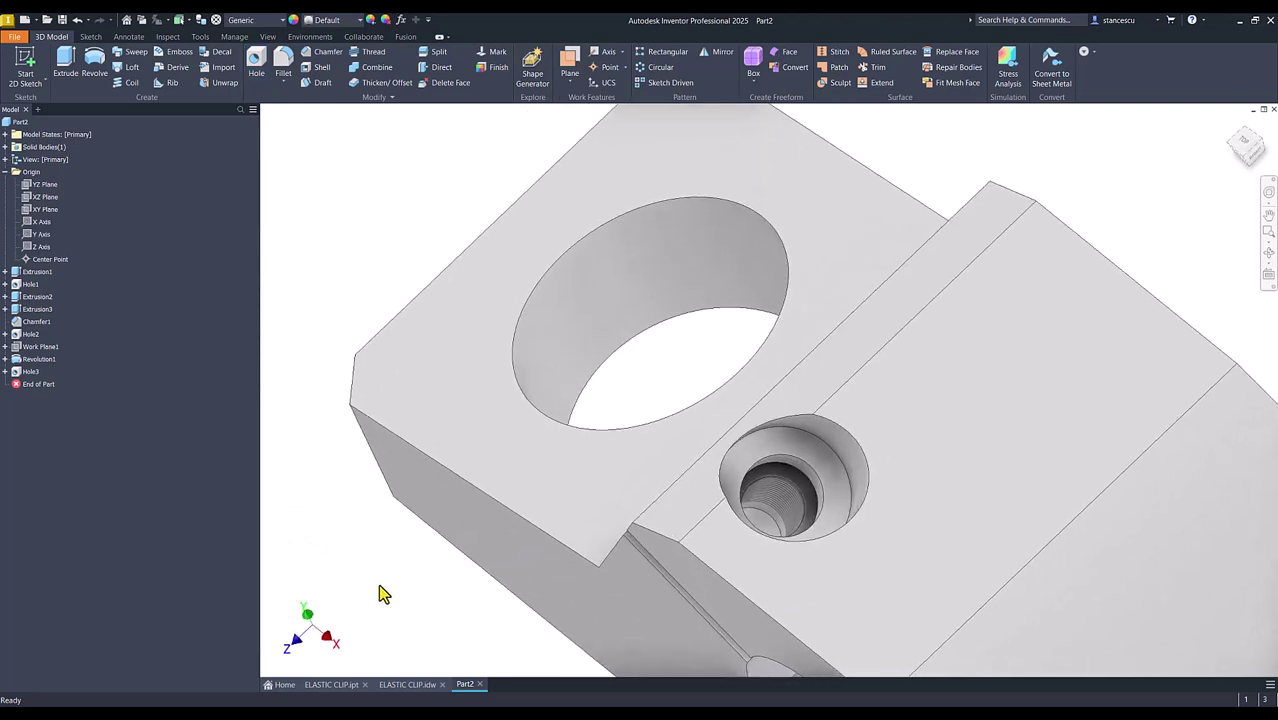
key("F6")
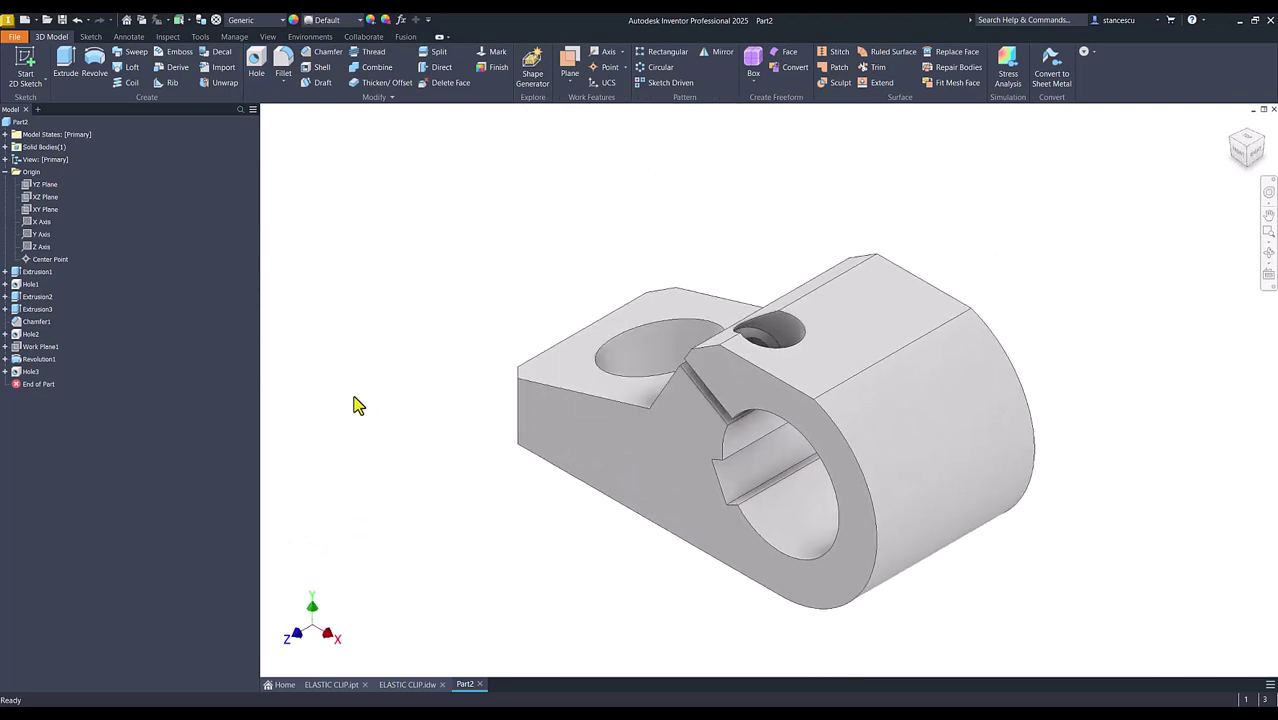
Step: Mirror the revolved stepped cut and the M8x1 tapped hole about the XY plane
left_click(729, 55)
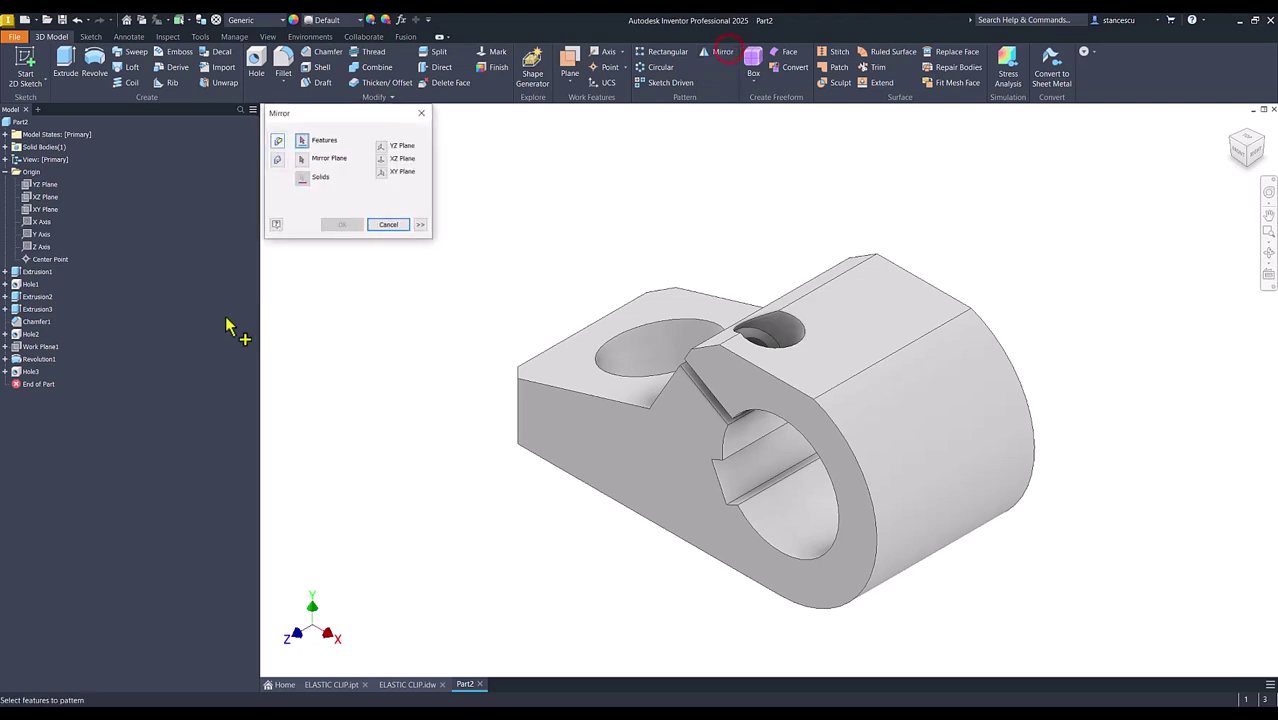
left_click(33, 360)
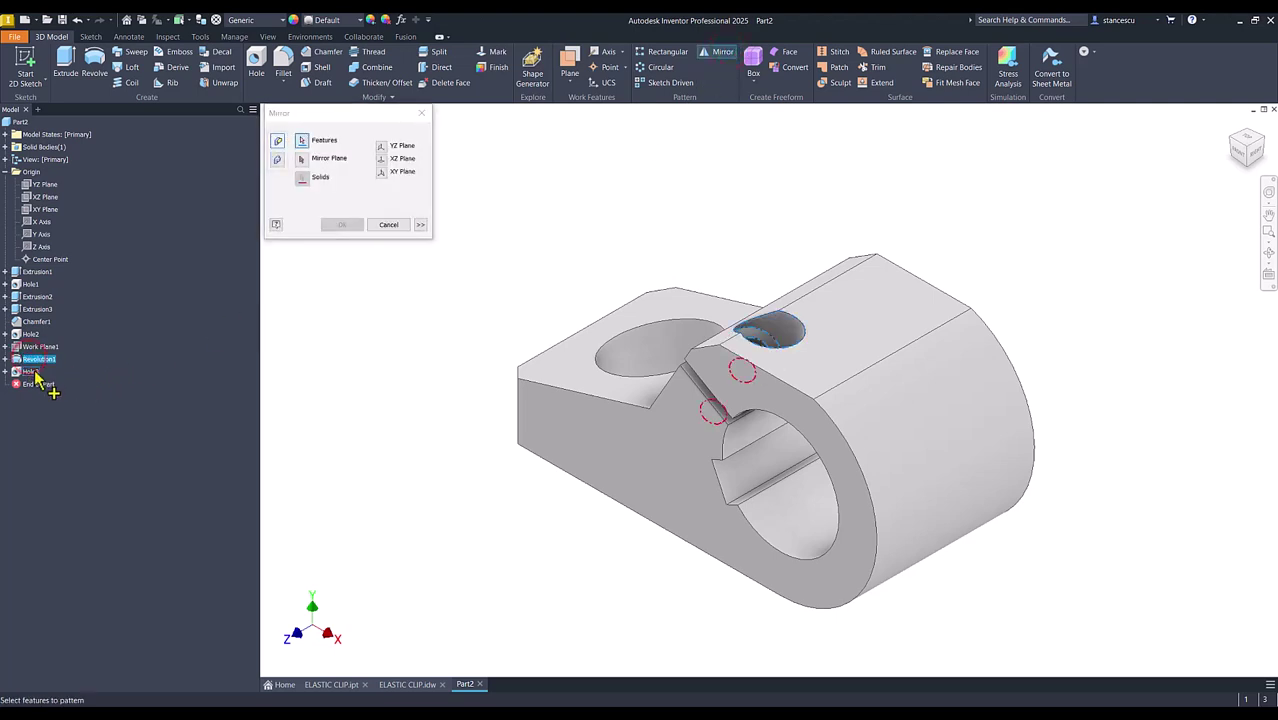
left_click(35, 372)
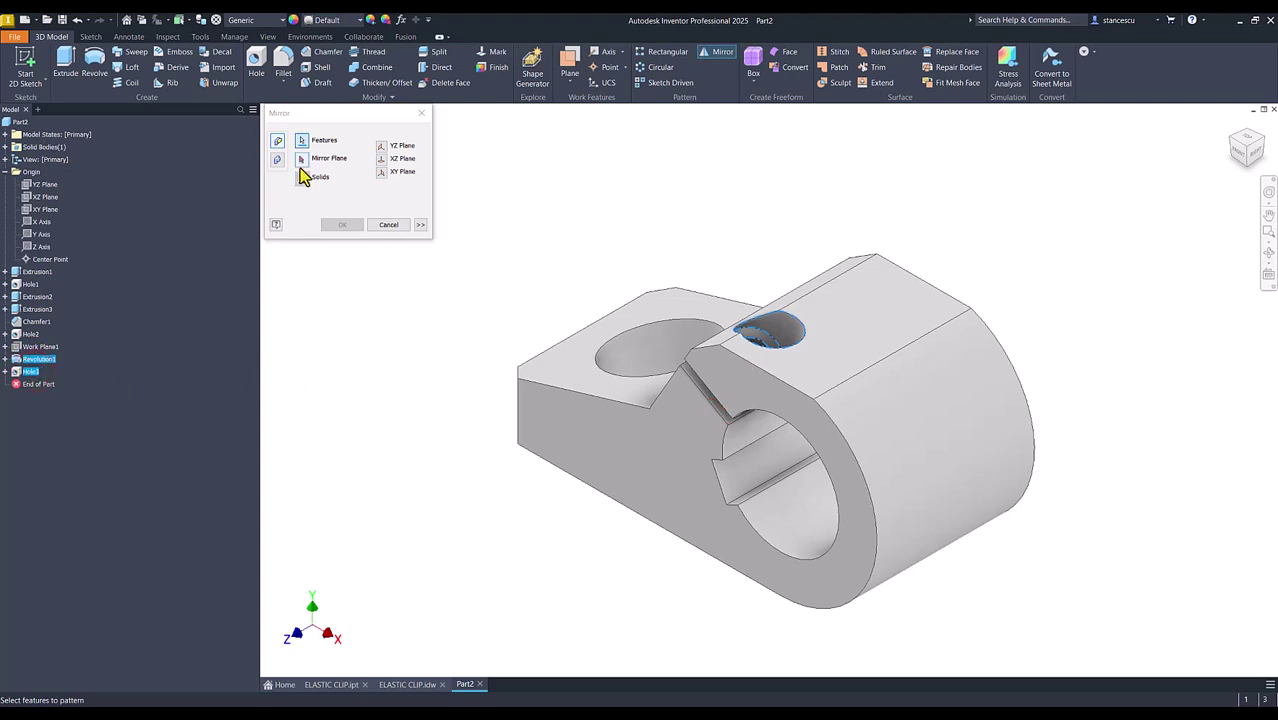
left_click(302, 159)
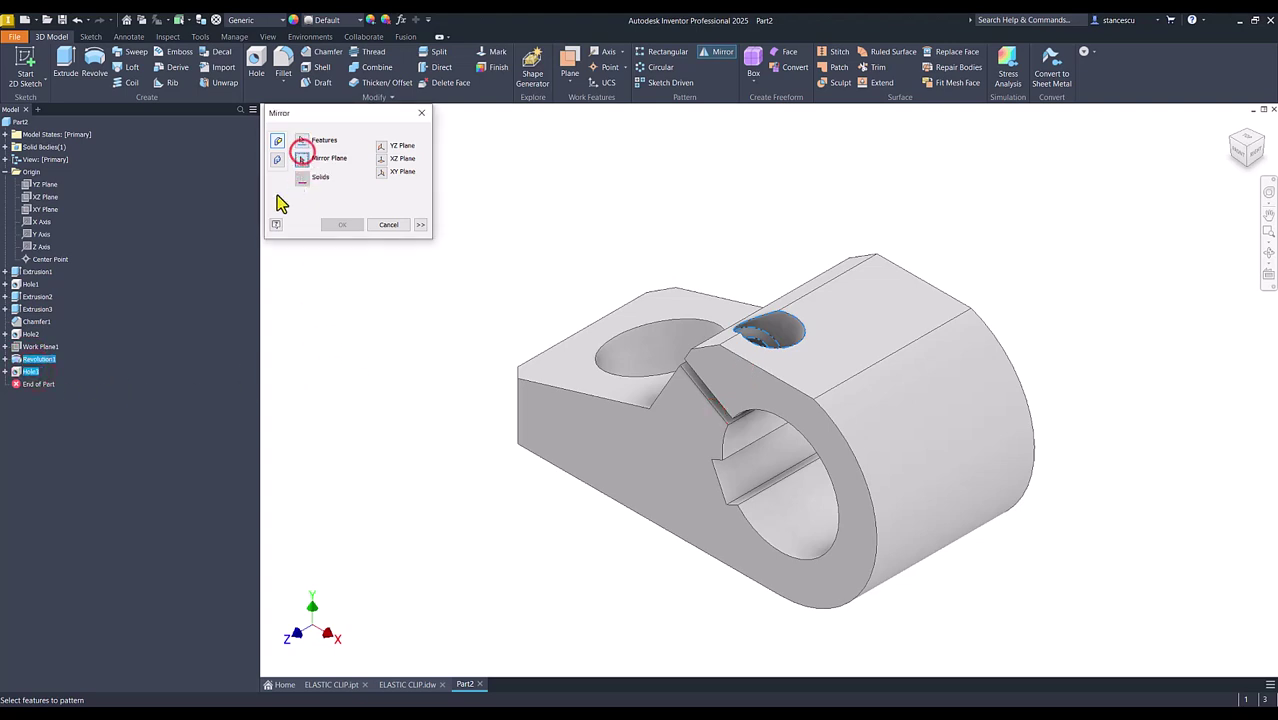
left_click(44, 209)
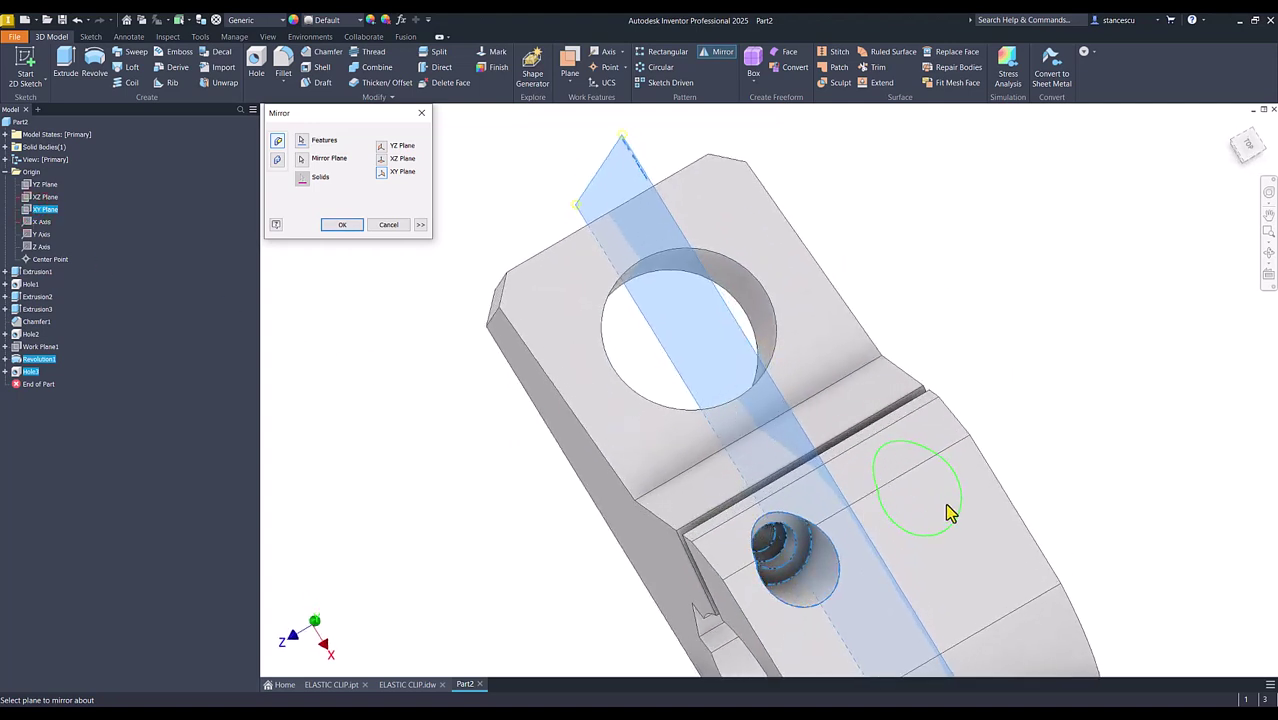
left_click(342, 224)
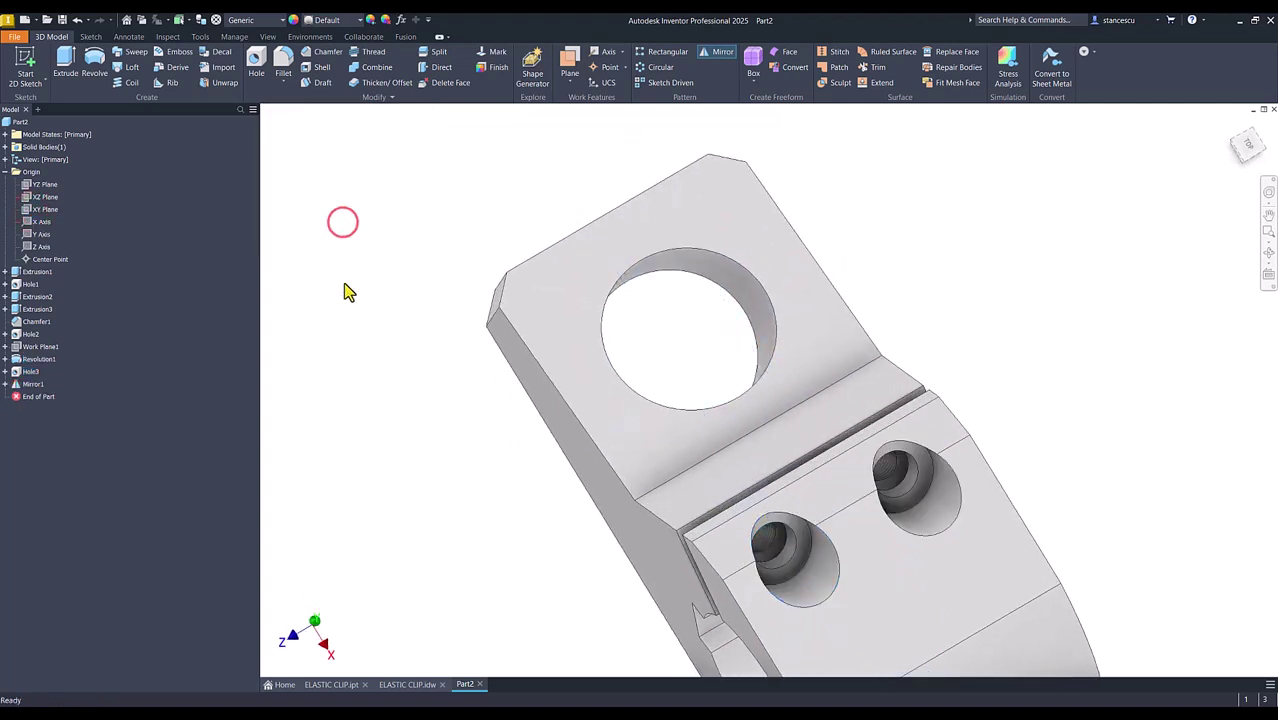
key("F6")
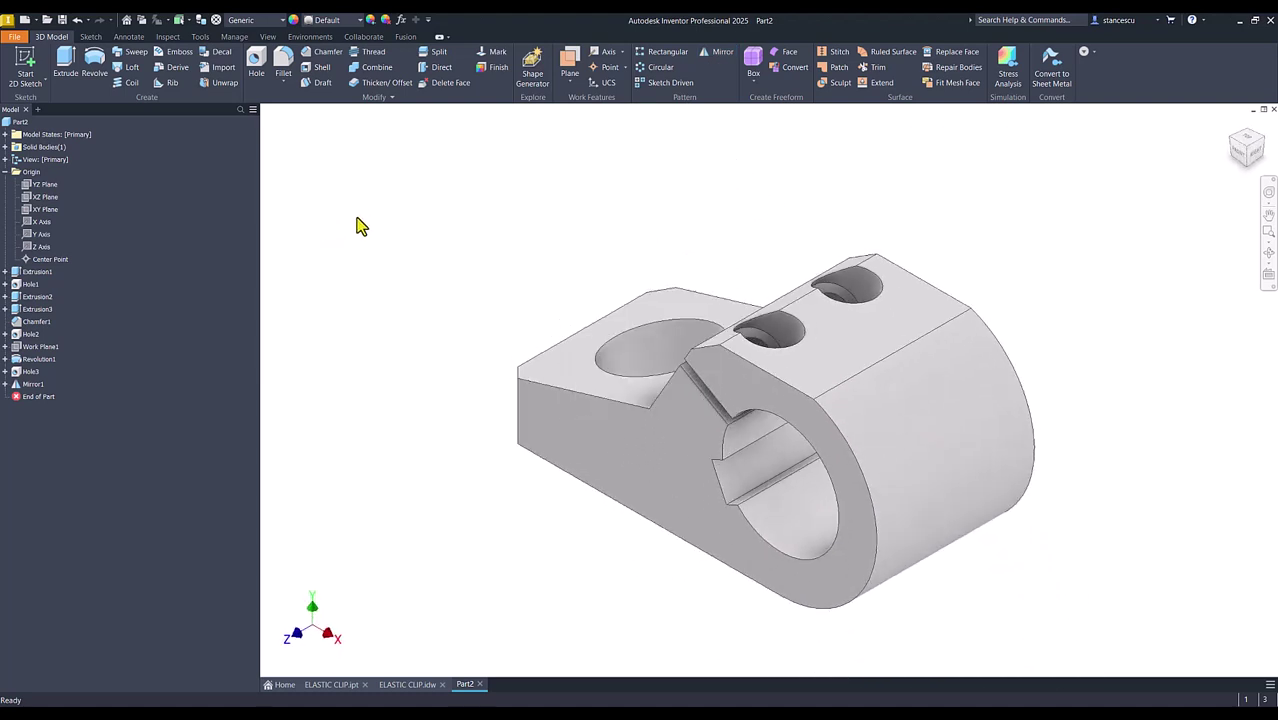
Step: Examine the four small holes around the 32 mm hole in ELASTIC CLIP.ipt and their size, depth and position dimensions in ELASTIC CLIP.idw
left_click(325, 686)
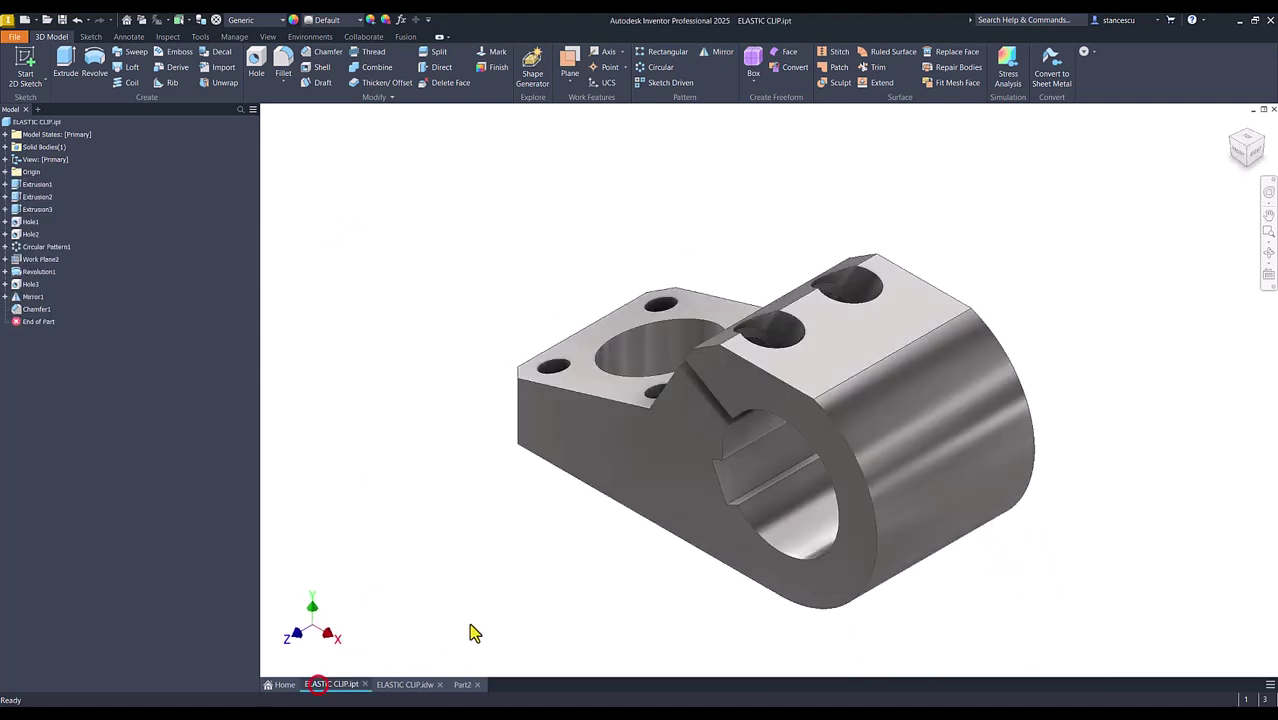
key("F6")
middle_click_drag(556, 587, 796, 476, "shift")
key("F6")
key("F6")
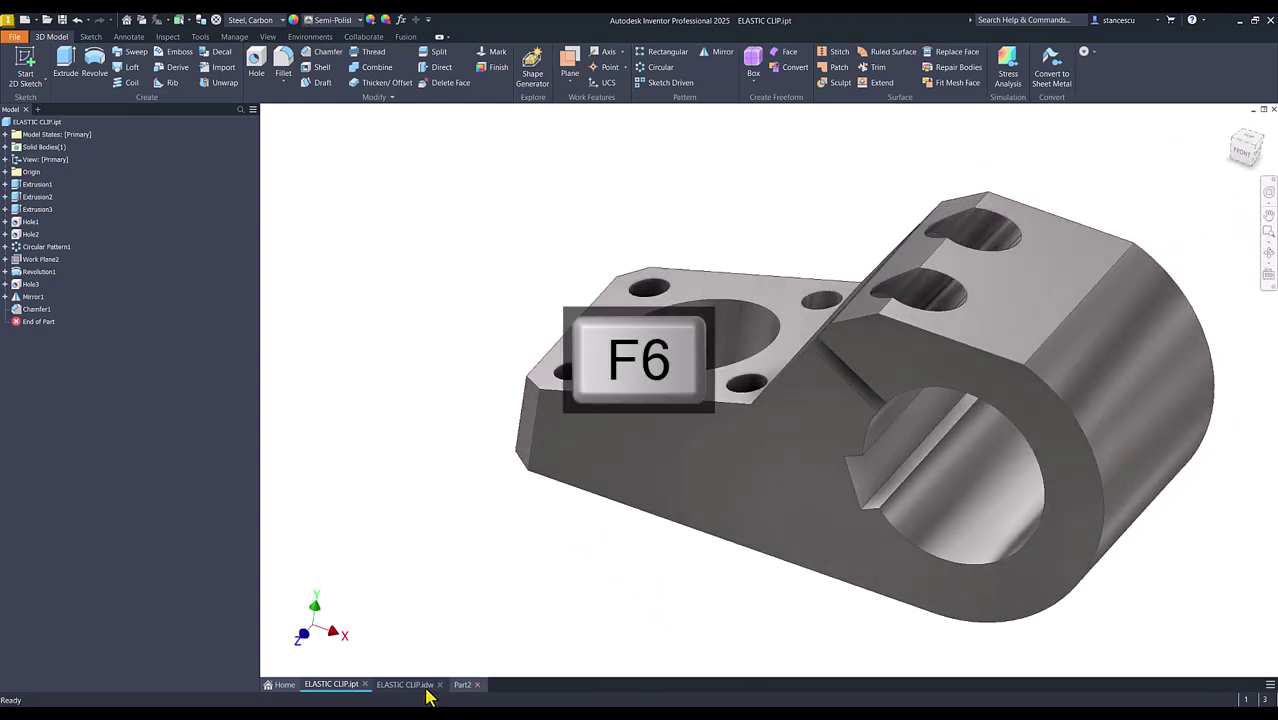
left_click(422, 684)
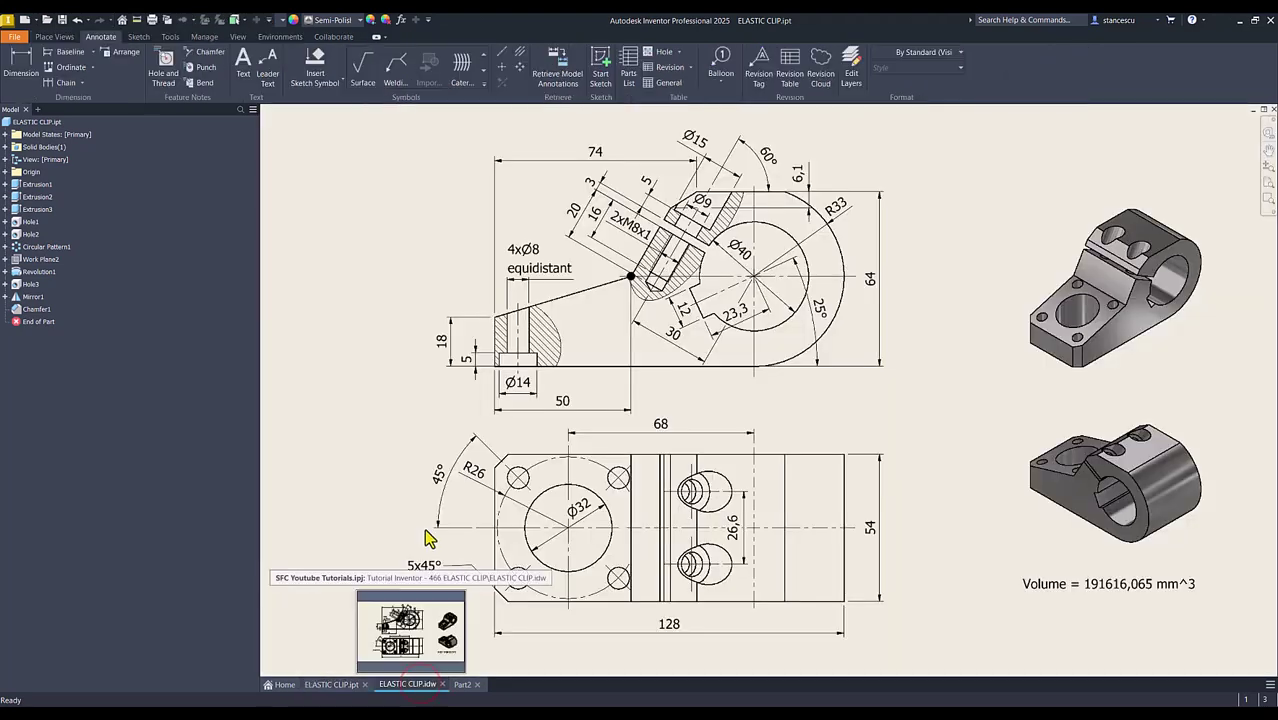
left_click(516, 386)
left_click(476, 366)
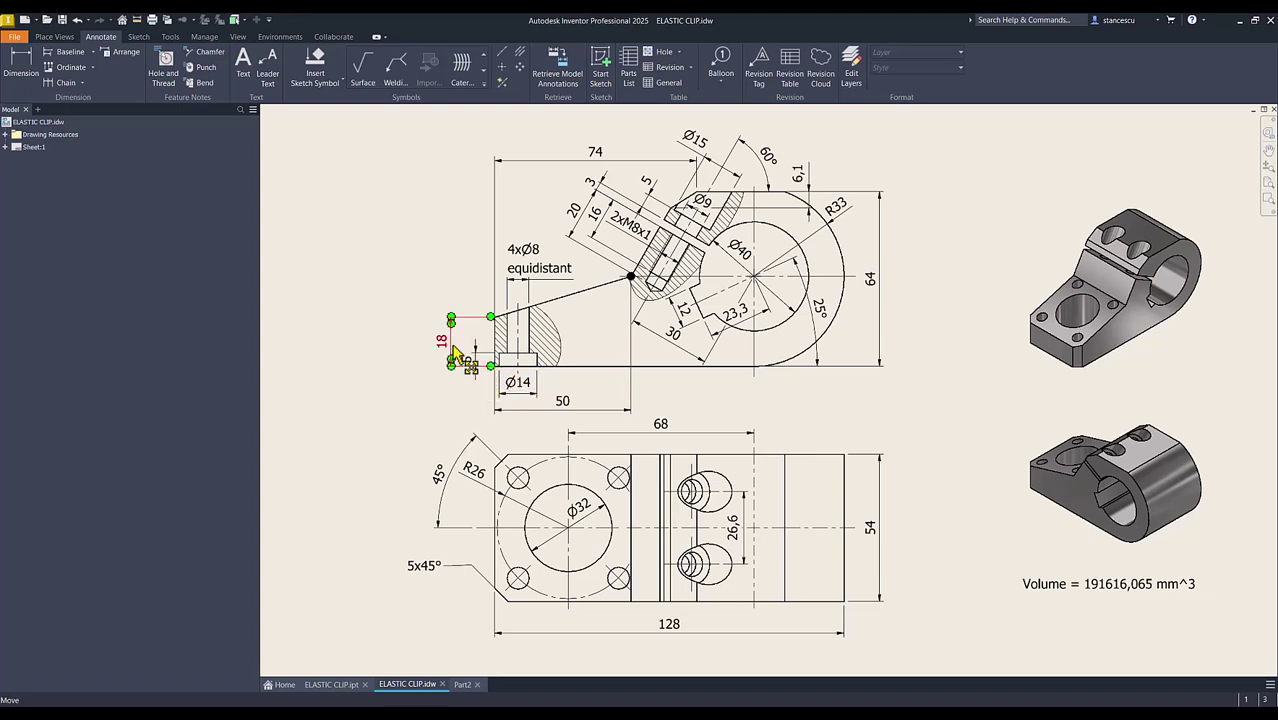
left_click(477, 487)
left_click(440, 477)
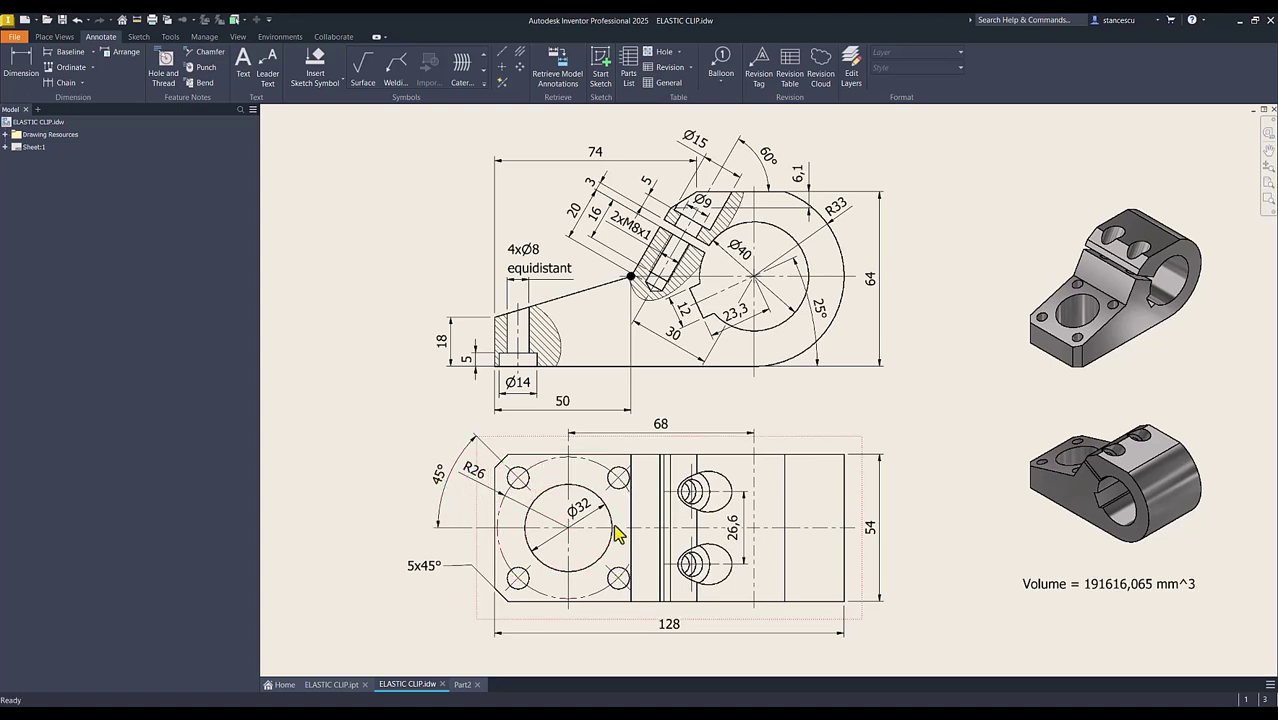
left_click(376, 470)
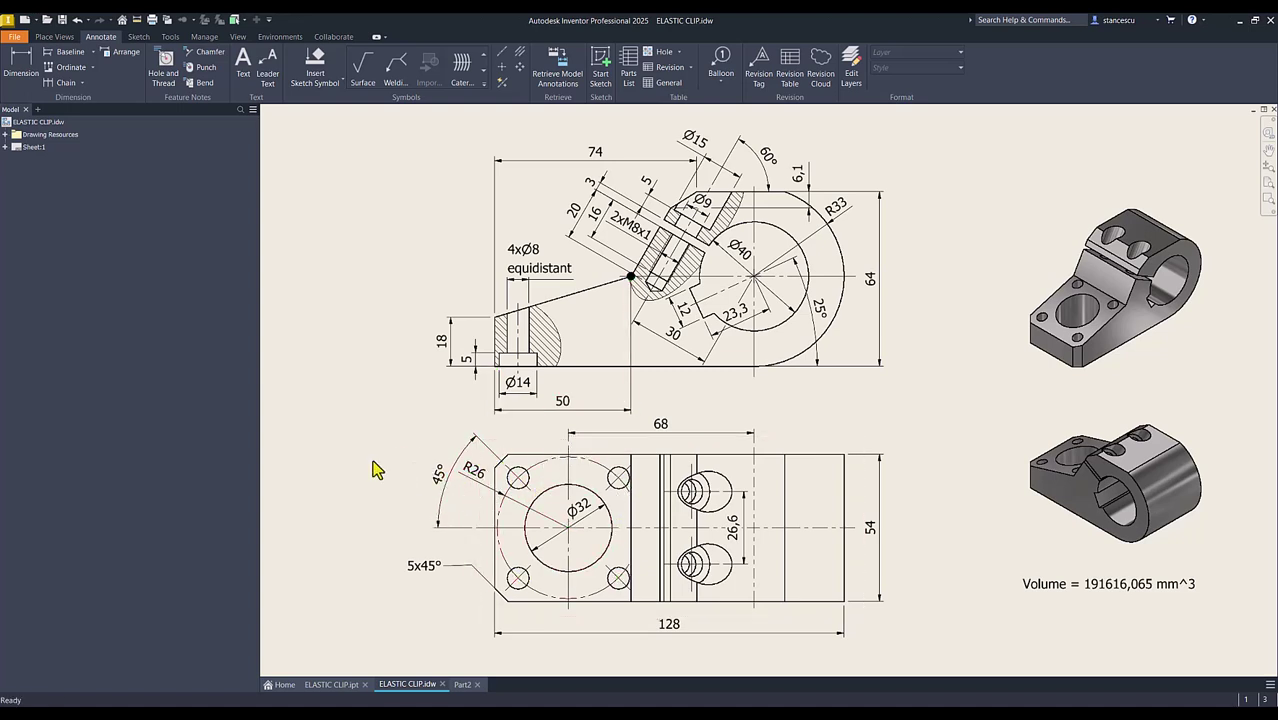
Step: In Part2, start a sketch on the bottom face and draw a line from the 32 mm hole's centre, 26 mm long at 45°
left_click(463, 685)
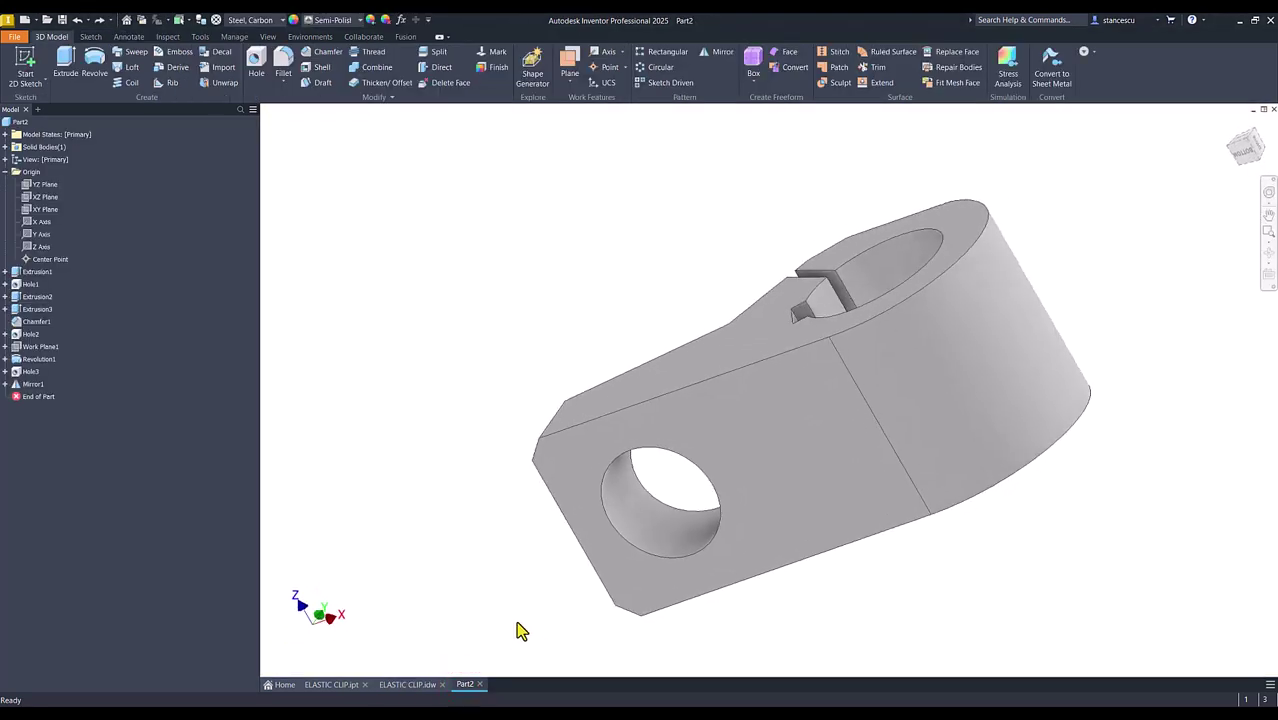
left_click(751, 407)
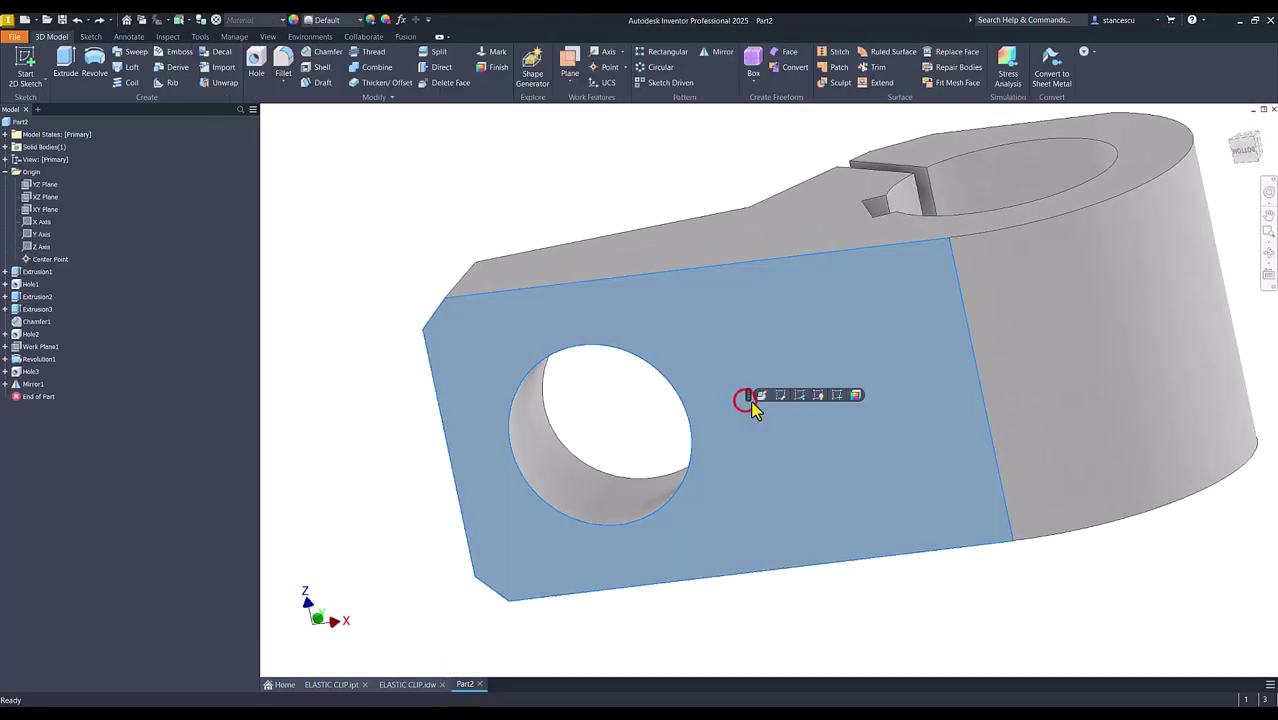
left_click(838, 395)
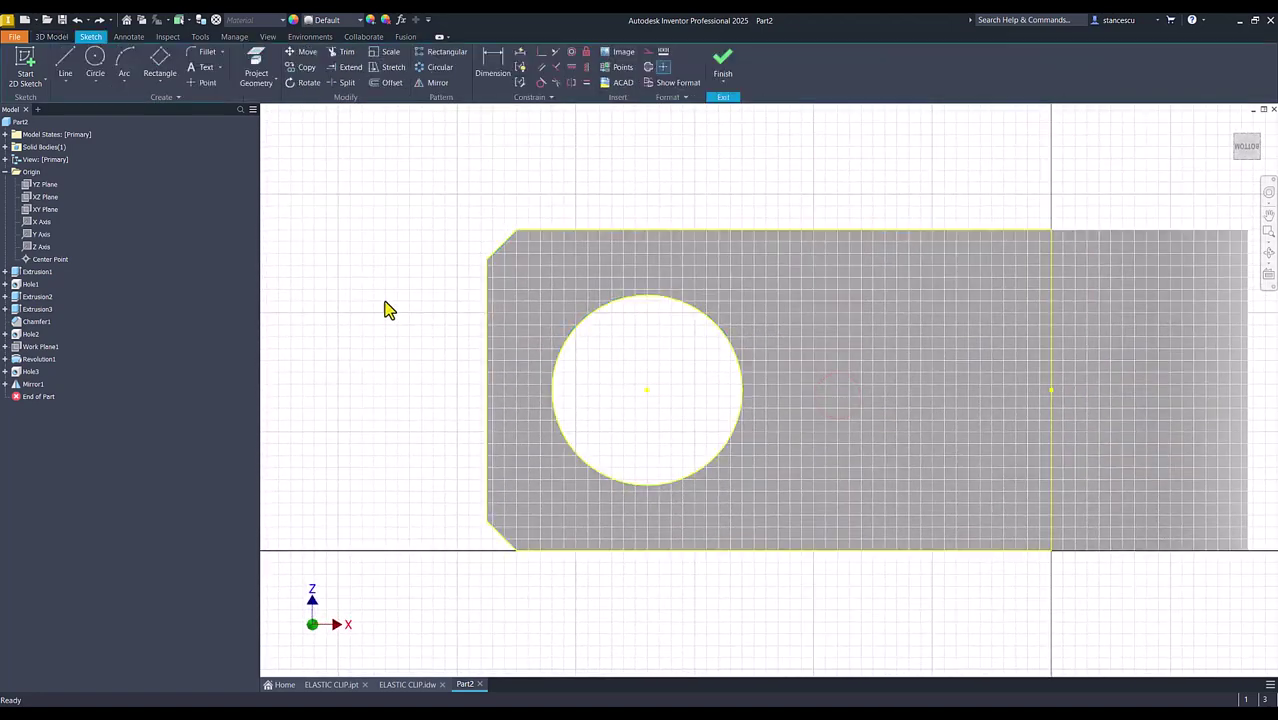
left_click(62, 62)
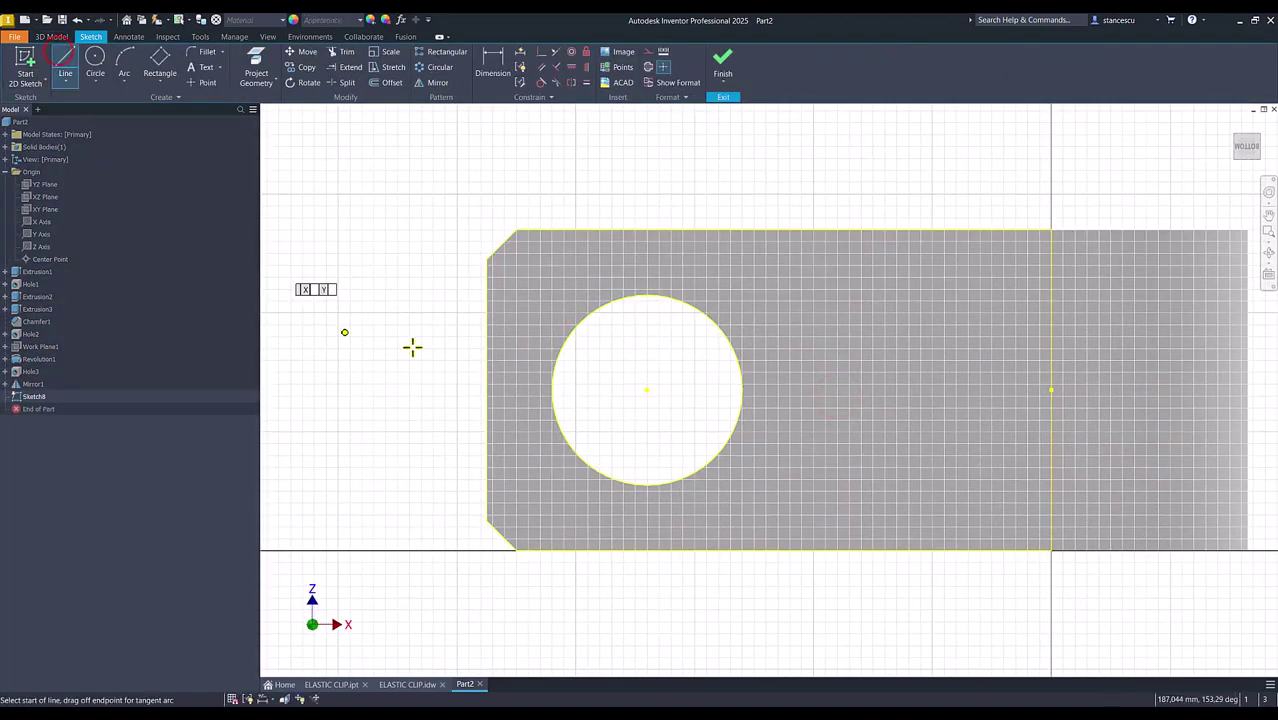
left_click(647, 390)
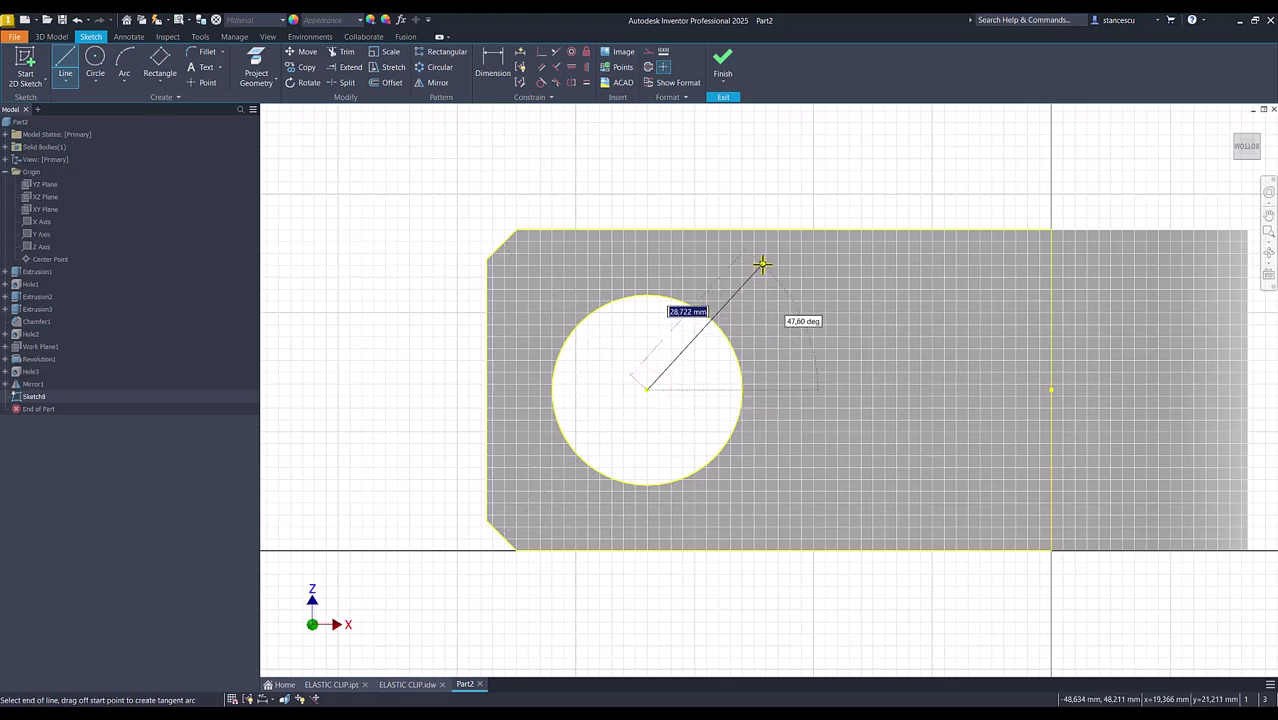
key("Tab")
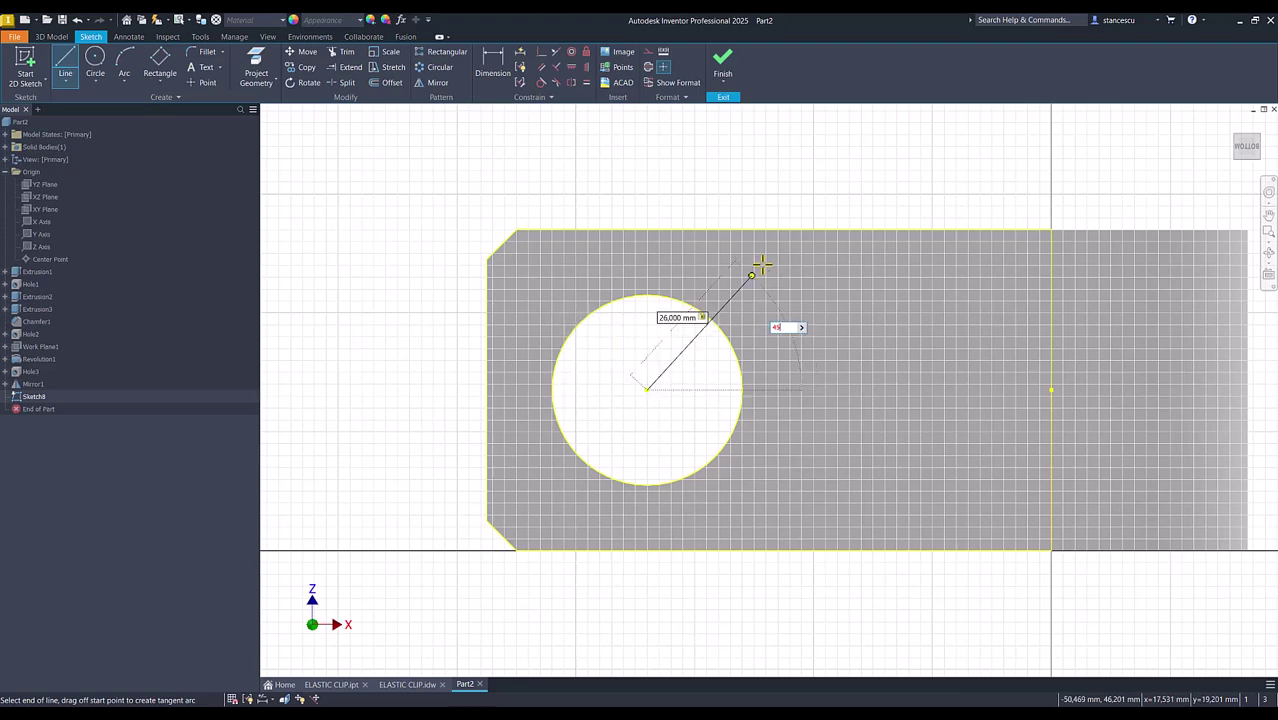
type("45")
key("Return")
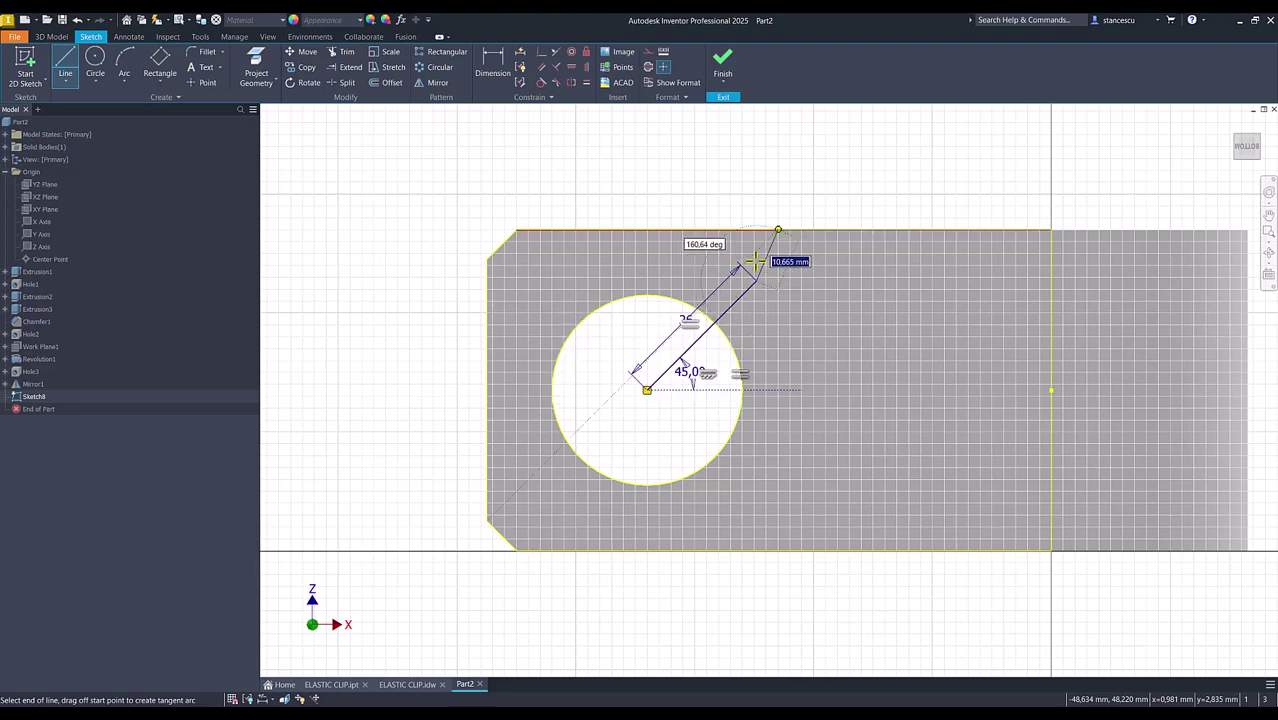
key("Escape")
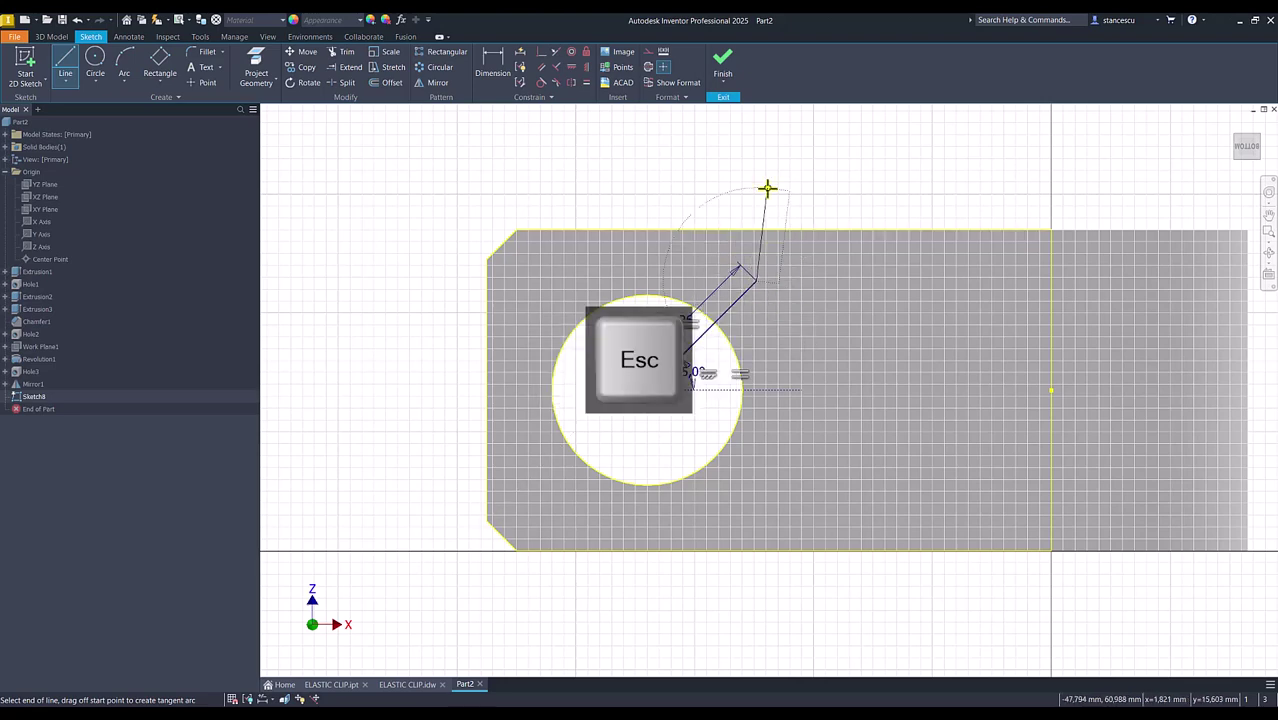
Step: Finish the sketch and create a through-all counterbored hole at the 26 mm line's free end: 8 mm hole, 14 mm counterbore diameter, 5 mm deep
left_click(722, 66)
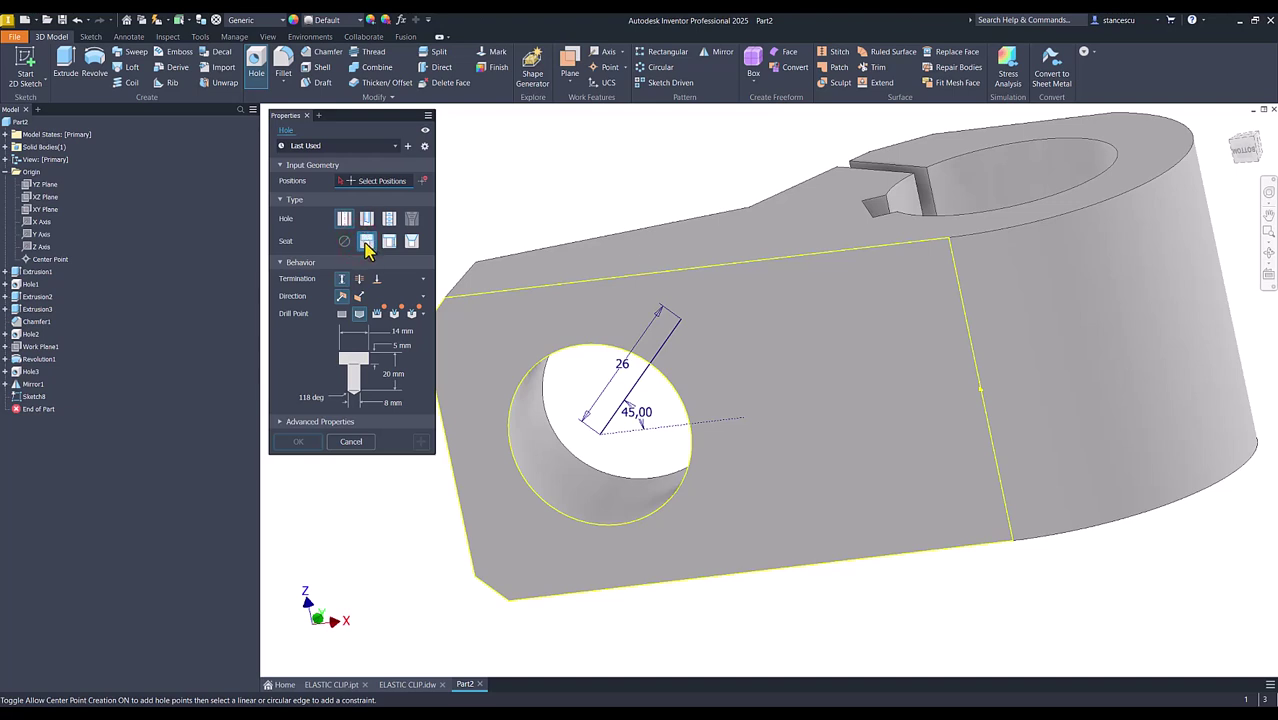
left_click(679, 323)
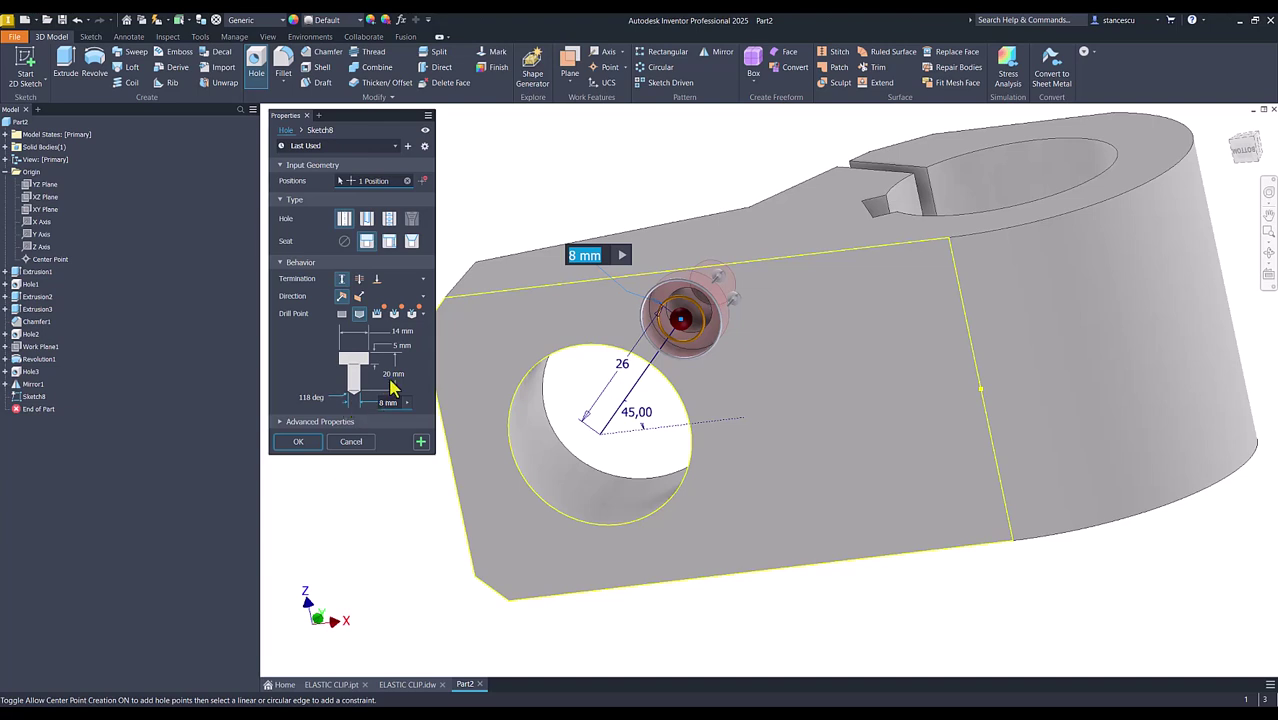
left_click(359, 280)
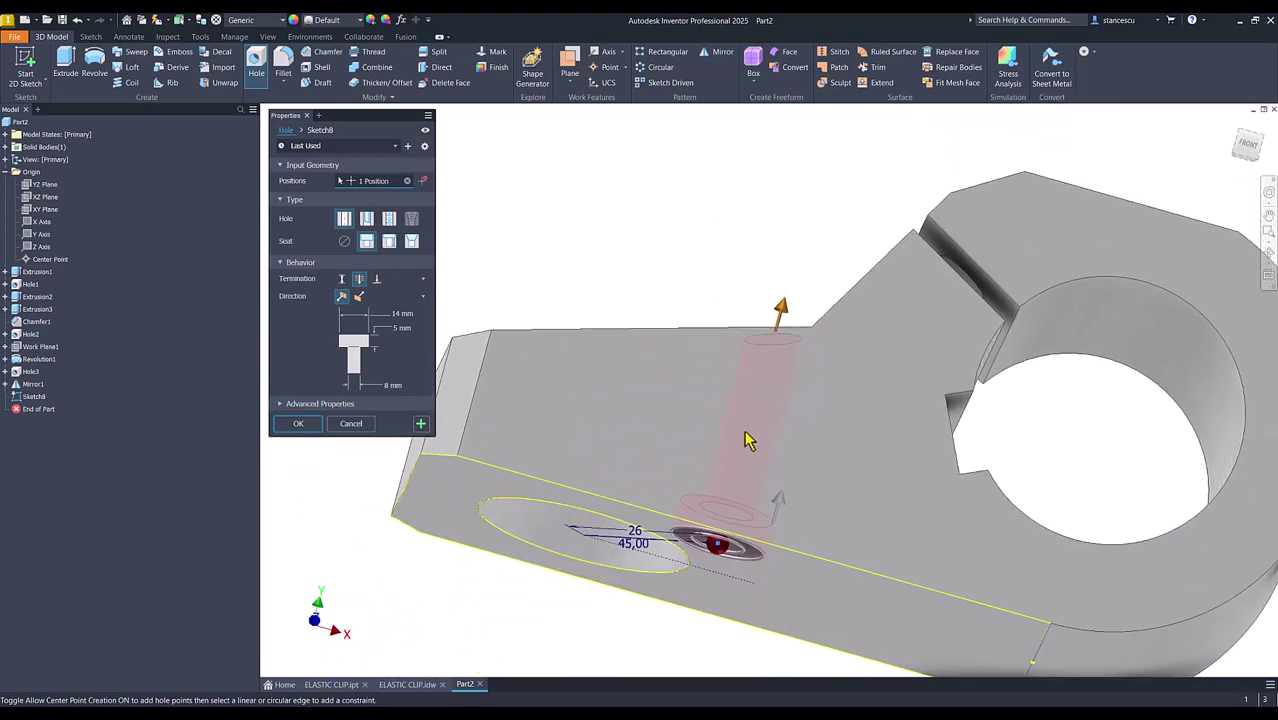
middle_click_drag(633, 322, 733, 470, "shift")
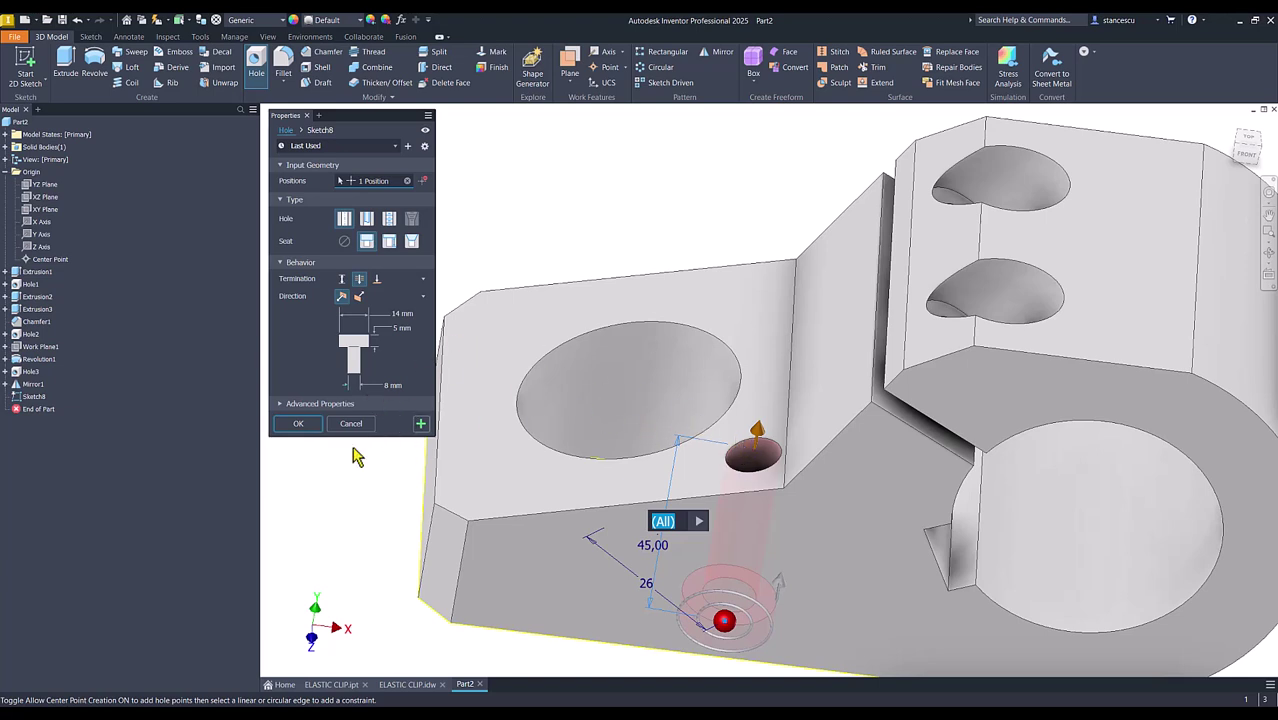
left_click(300, 424)
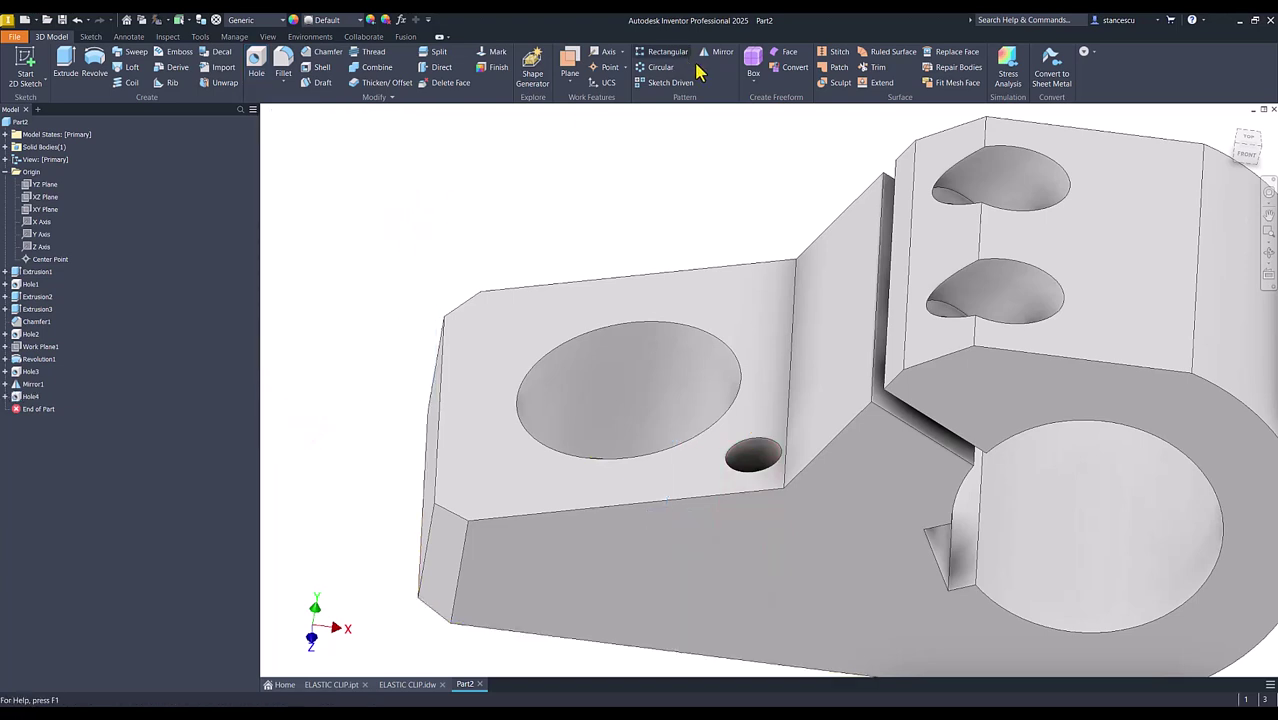
Step: Try a circular pattern of the through-all counterbored hole with 4 occurrences over 360° around the 32 mm hole's axis
left_click(658, 67)
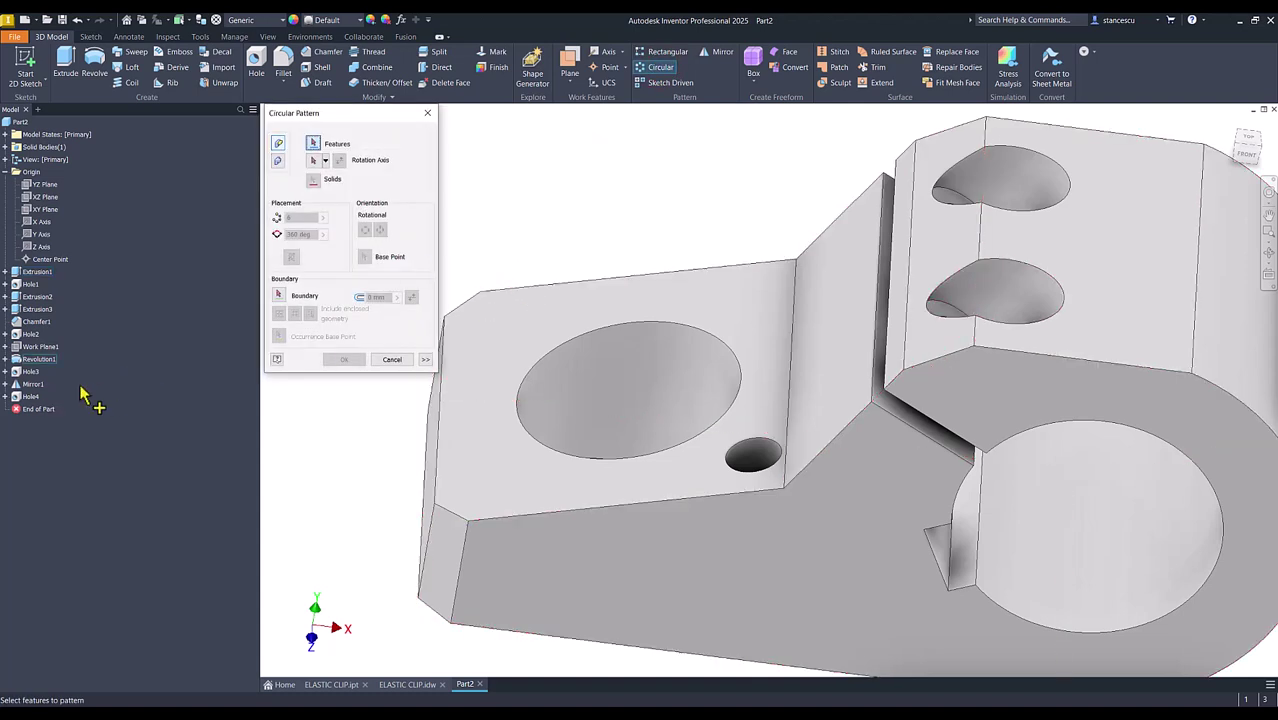
left_click(16, 399)
left_click(315, 165)
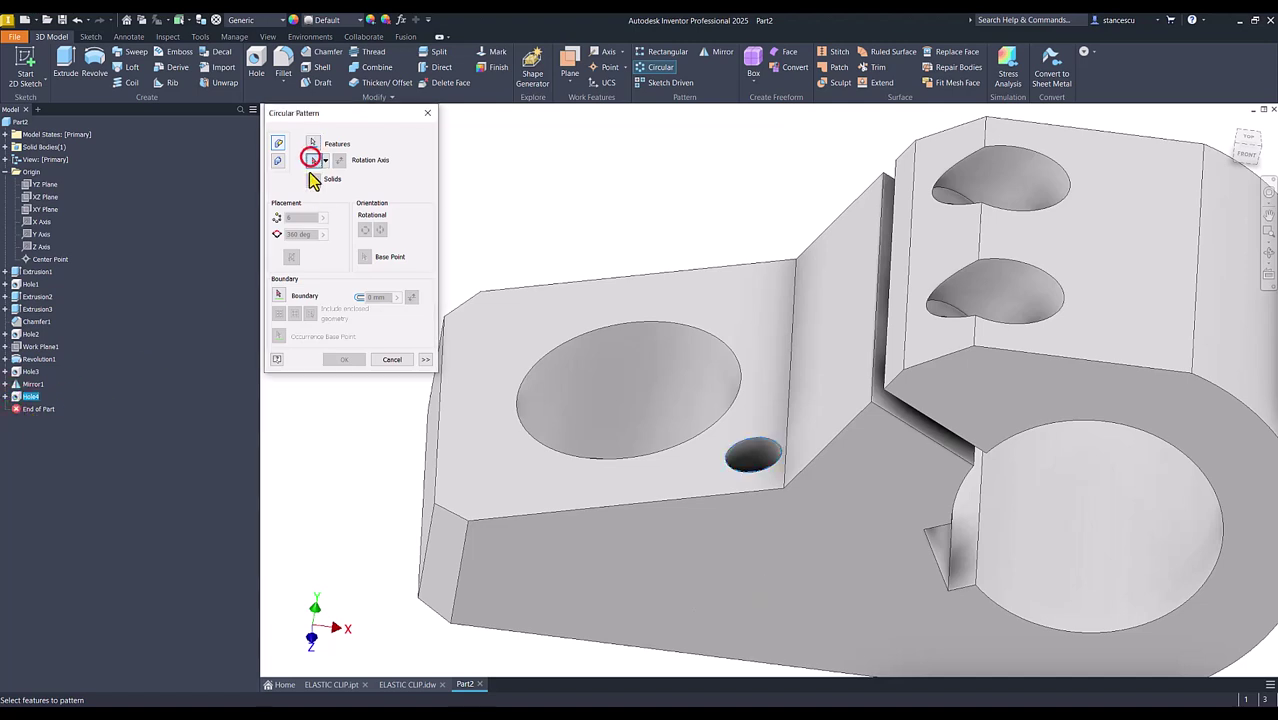
left_click(638, 430)
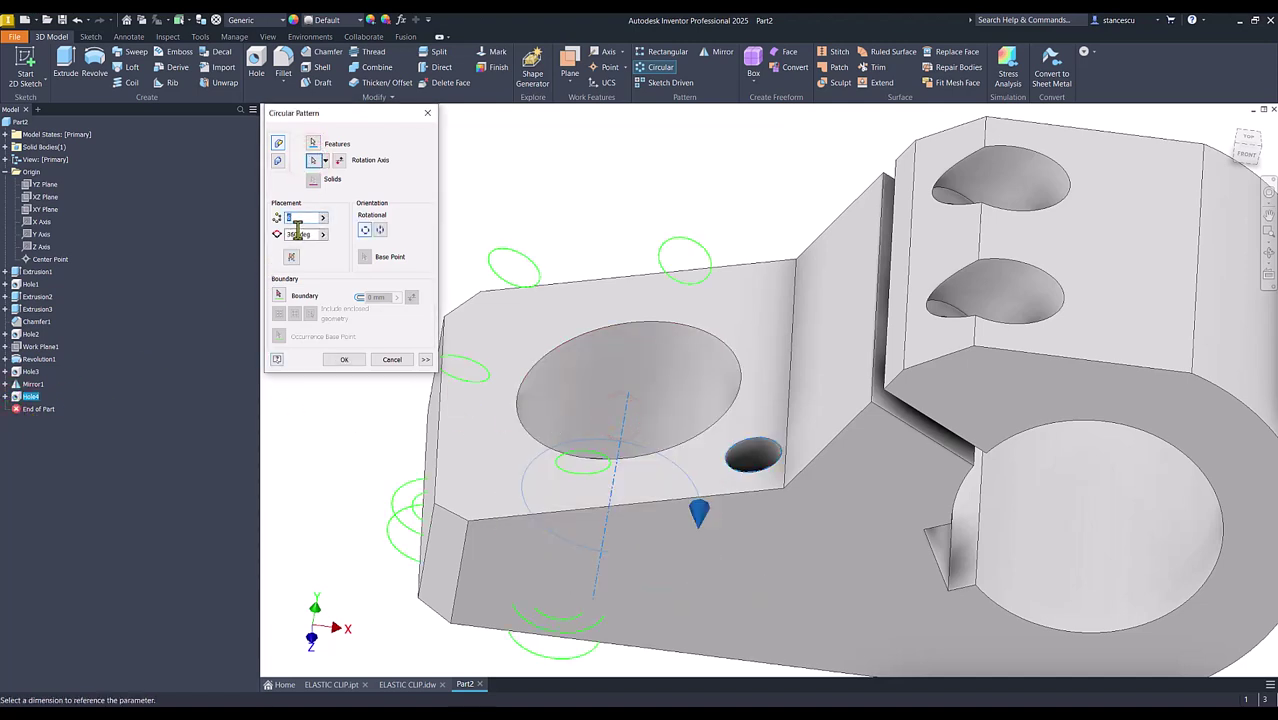
type("4")
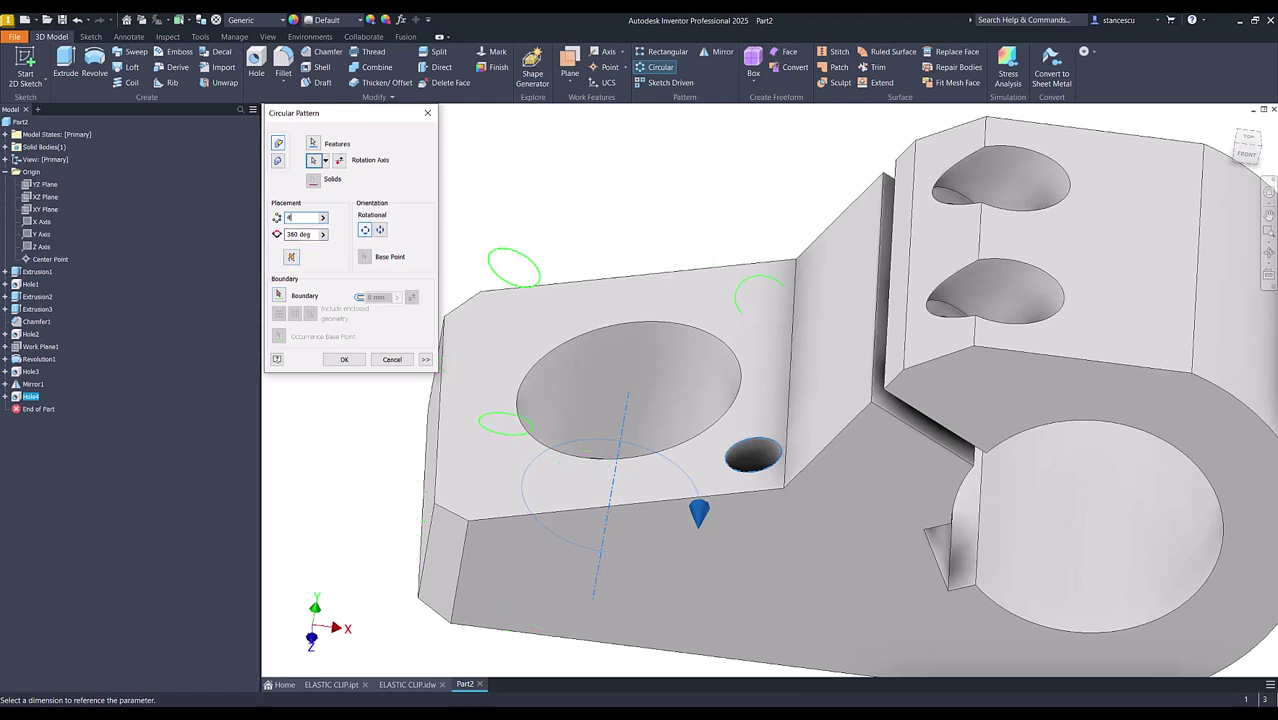
left_click(338, 362)
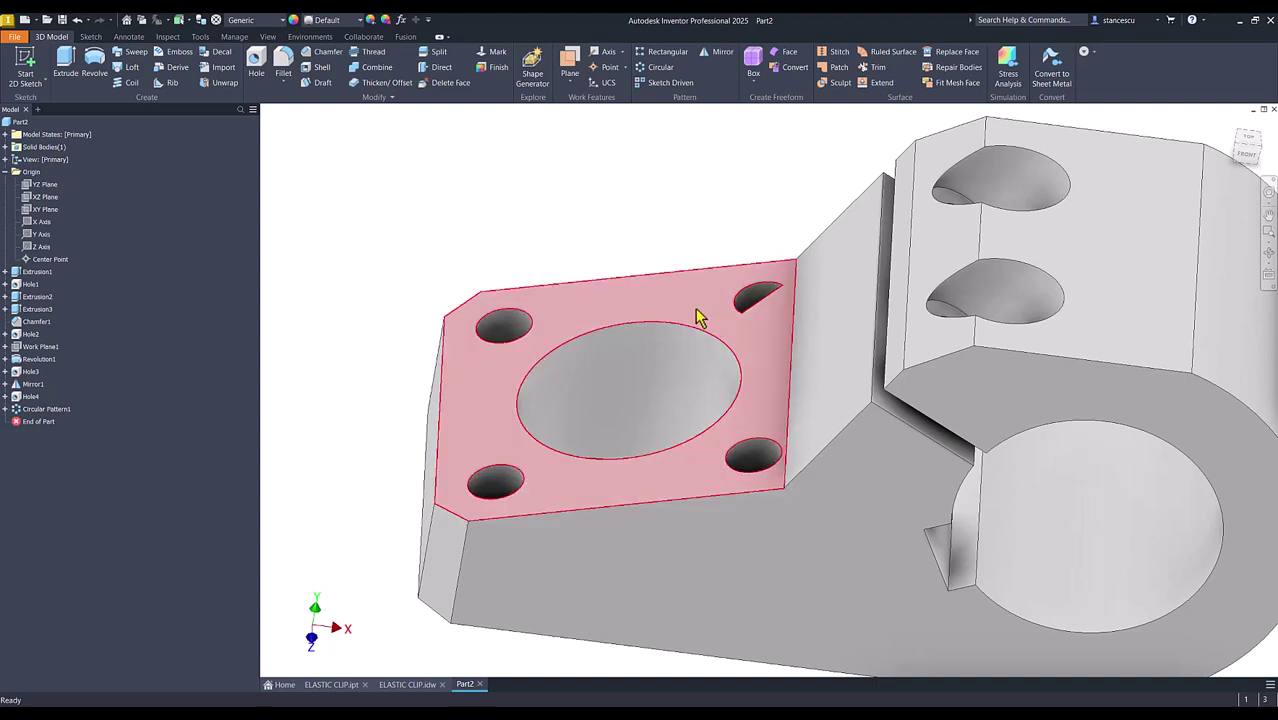
Step: Inspect the patterned holes beside the sloped face and undo the circular pattern
scroll(797, 319, "up", 2)
scroll(797, 319, "up", 2)
mouse_move(856, 308)
middle_mouse_down("shift")
mouse_move(884, 362)
mouse_move(885, 450)
mouse_move(906, 395)
mouse_move(882, 348)
mouse_move(827, 422)
mouse_move(827, 382)
mouse_move(786, 385)
mouse_move(713, 354)
mouse_move(736, 436)
mouse_move(681, 366)
mouse_move(693, 314)
mouse_move(670, 331)
mouse_move(685, 479)
mouse_move(654, 543)
mouse_move(685, 522)
mouse_move(653, 342)
mouse_move(600, 290)
middle_mouse_up("shift")
scroll(907, 434, "up", 5)
key("F6")
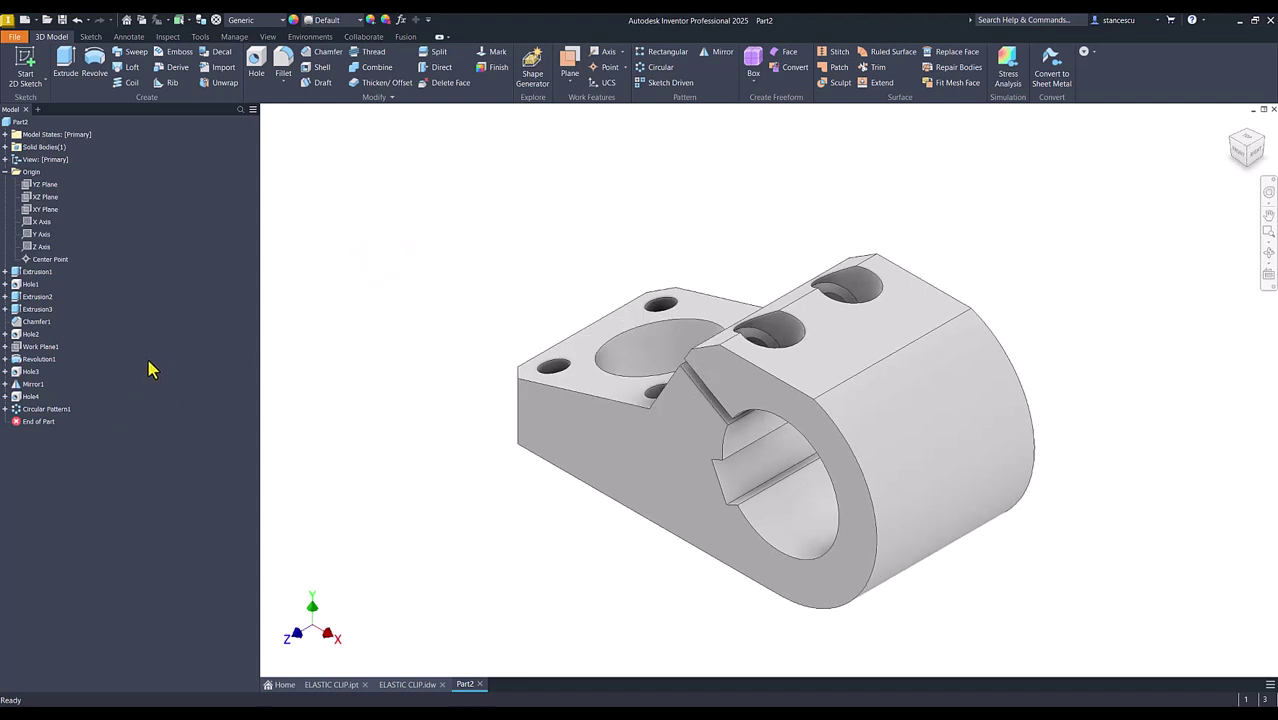
key("ctrl+z")
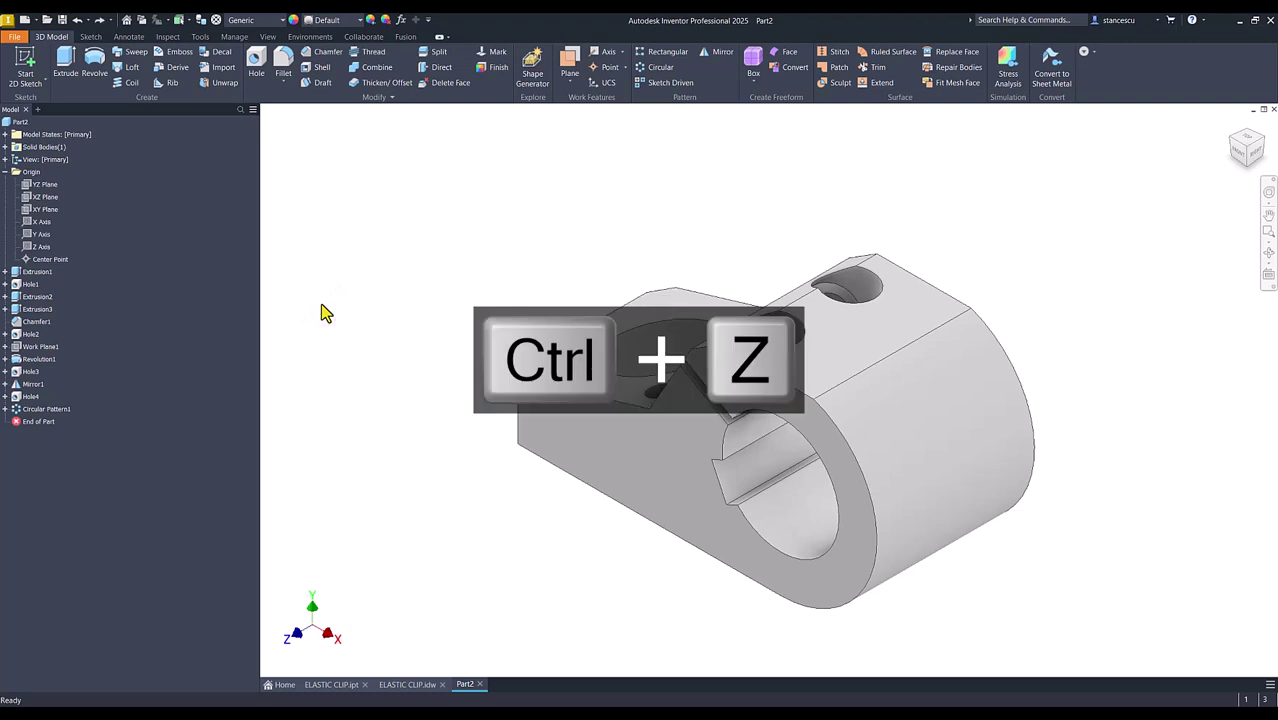
Step: Edit the counterbored 8 mm hole so that it terminates at the XZ plane instead of passing through all
double_click(16, 398)
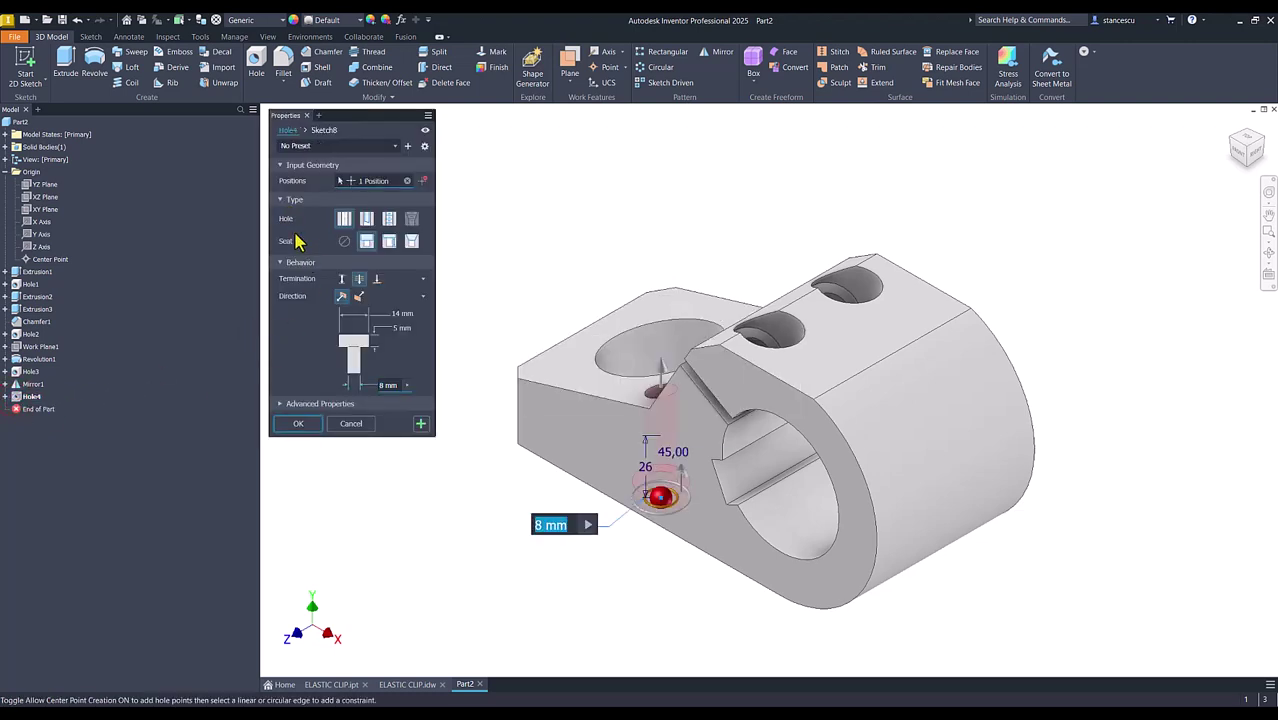
left_click(377, 280)
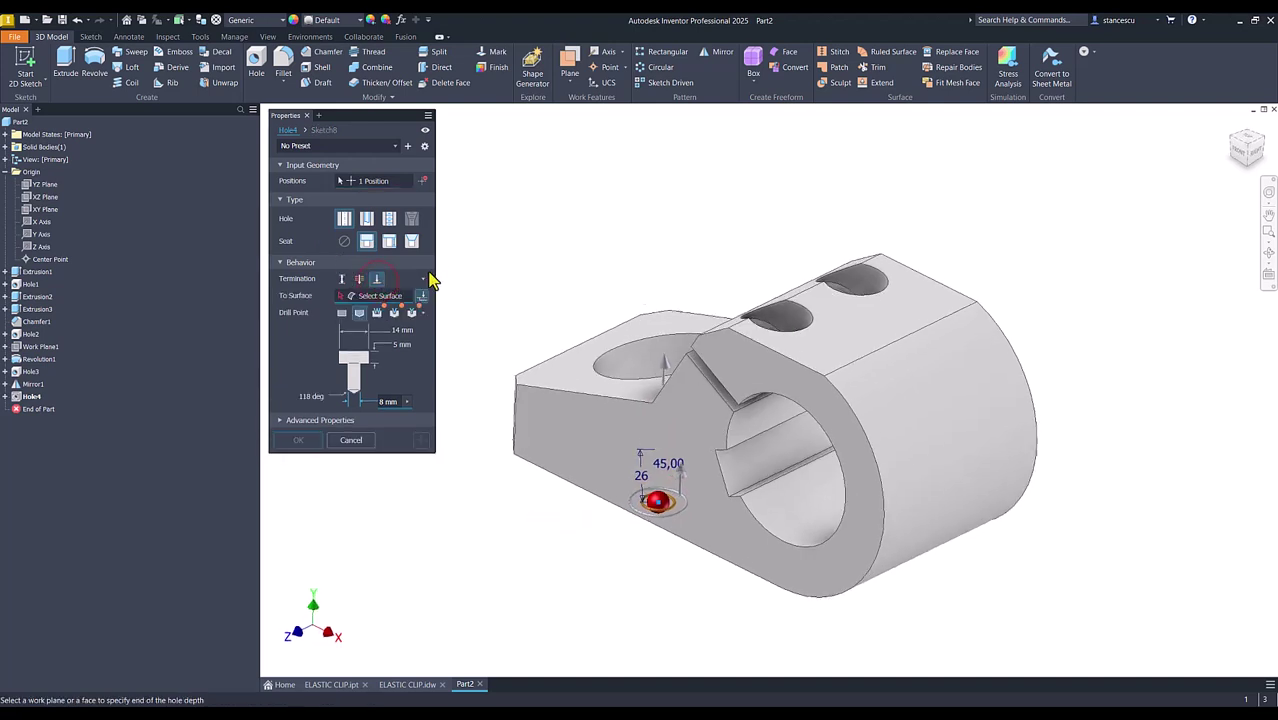
key("F6")
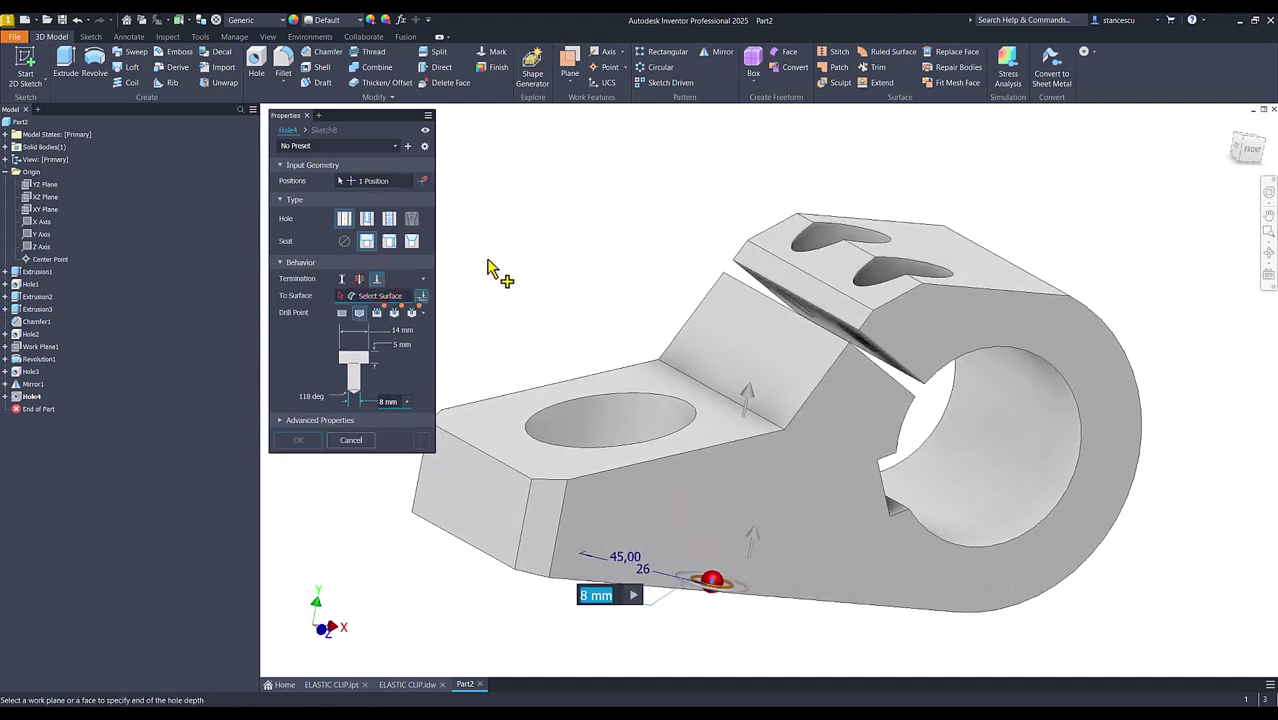
left_click(45, 198)
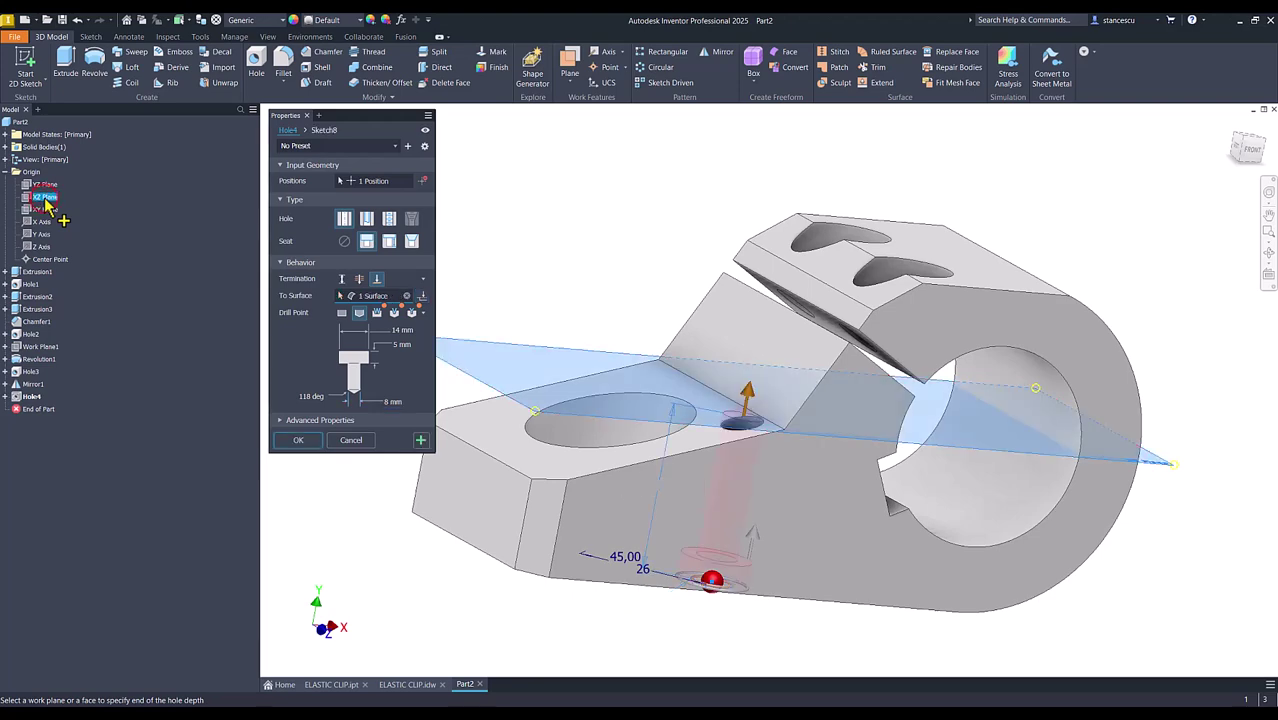
scroll(740, 435, "up", 3)
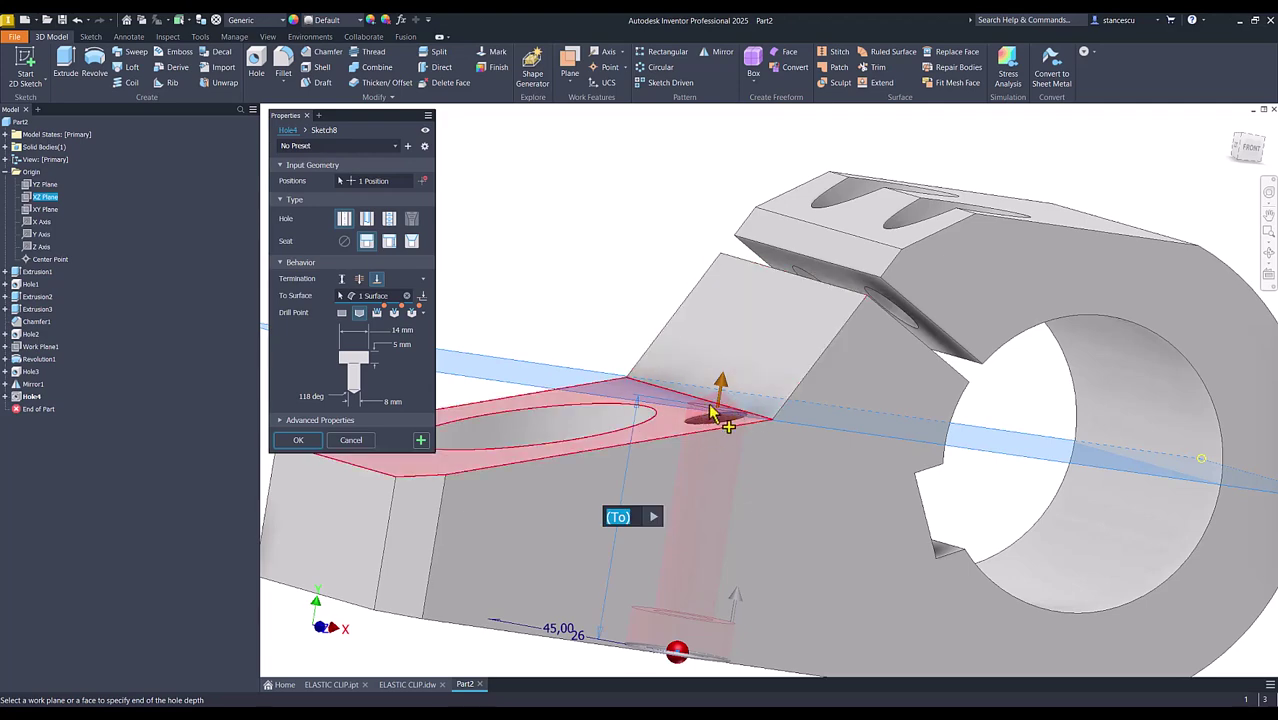
middle_click_drag(718, 418, 650, 300, "shift")
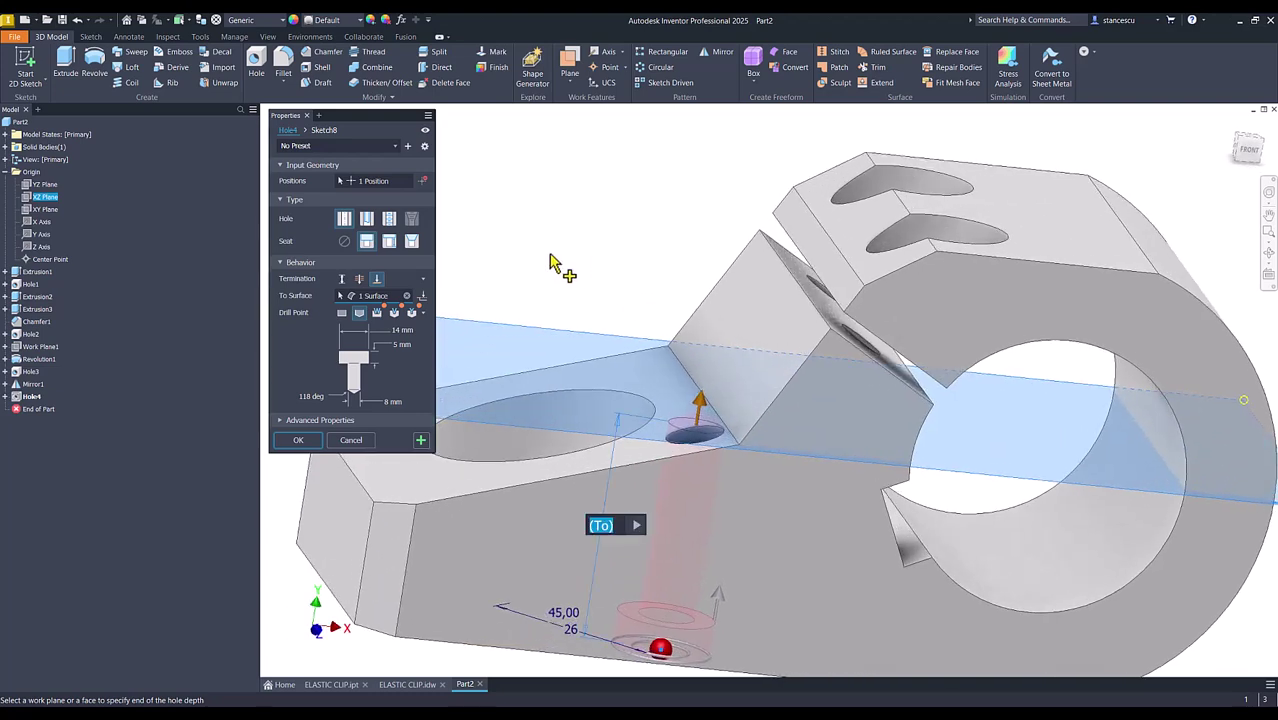
left_click(299, 441)
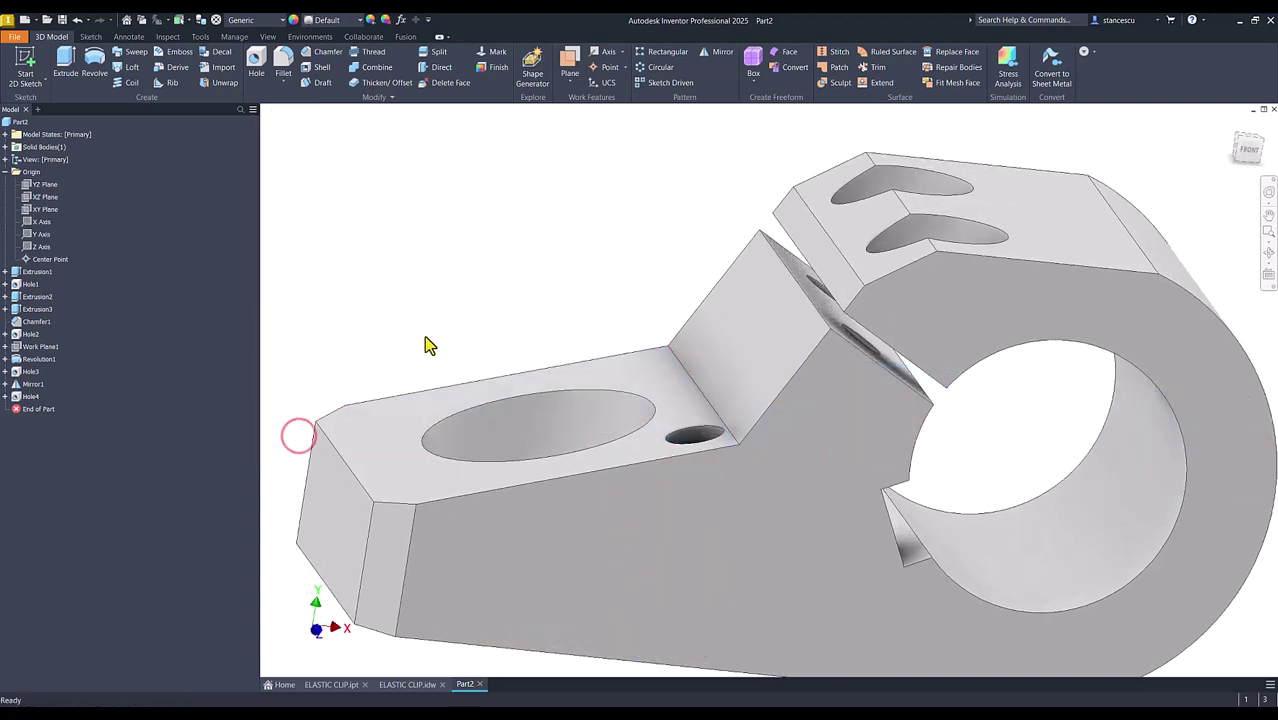
Step: Circularly pattern the edited counterbored hole with 4 occurrences over 360° around the 32 mm hole's axis, and collapse the Origin folder
left_click(656, 69)
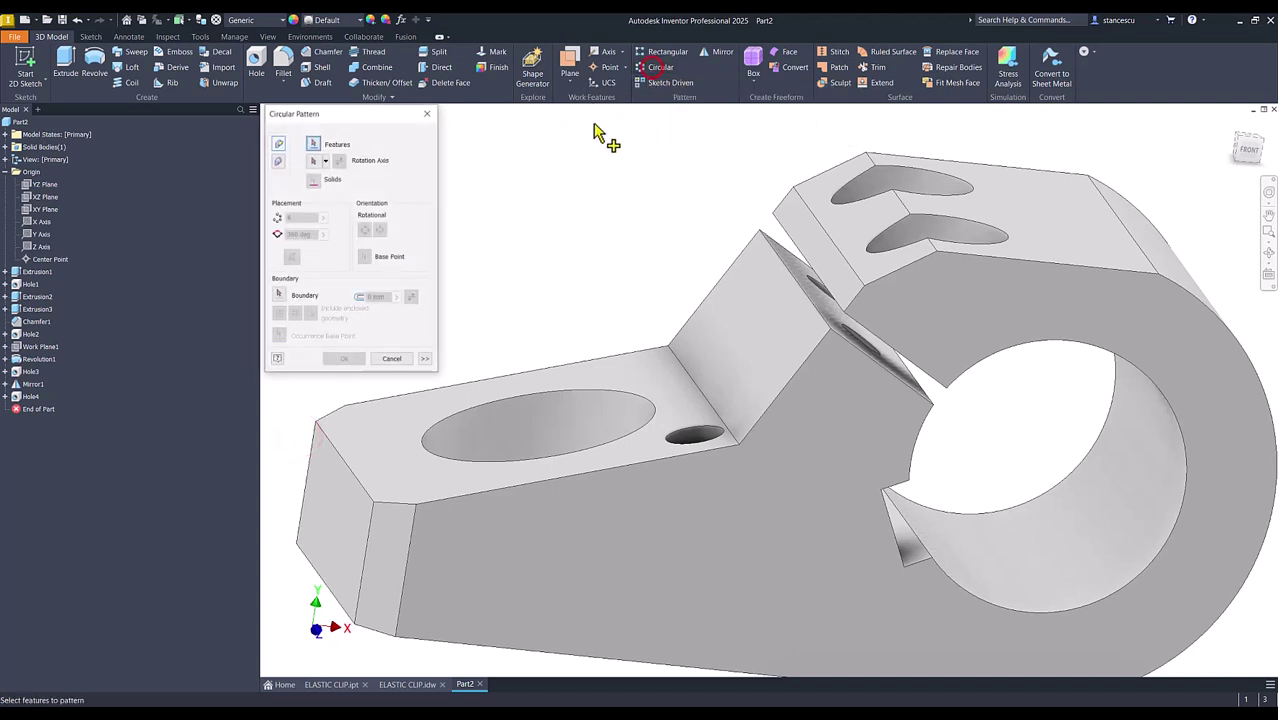
left_click(36, 397)
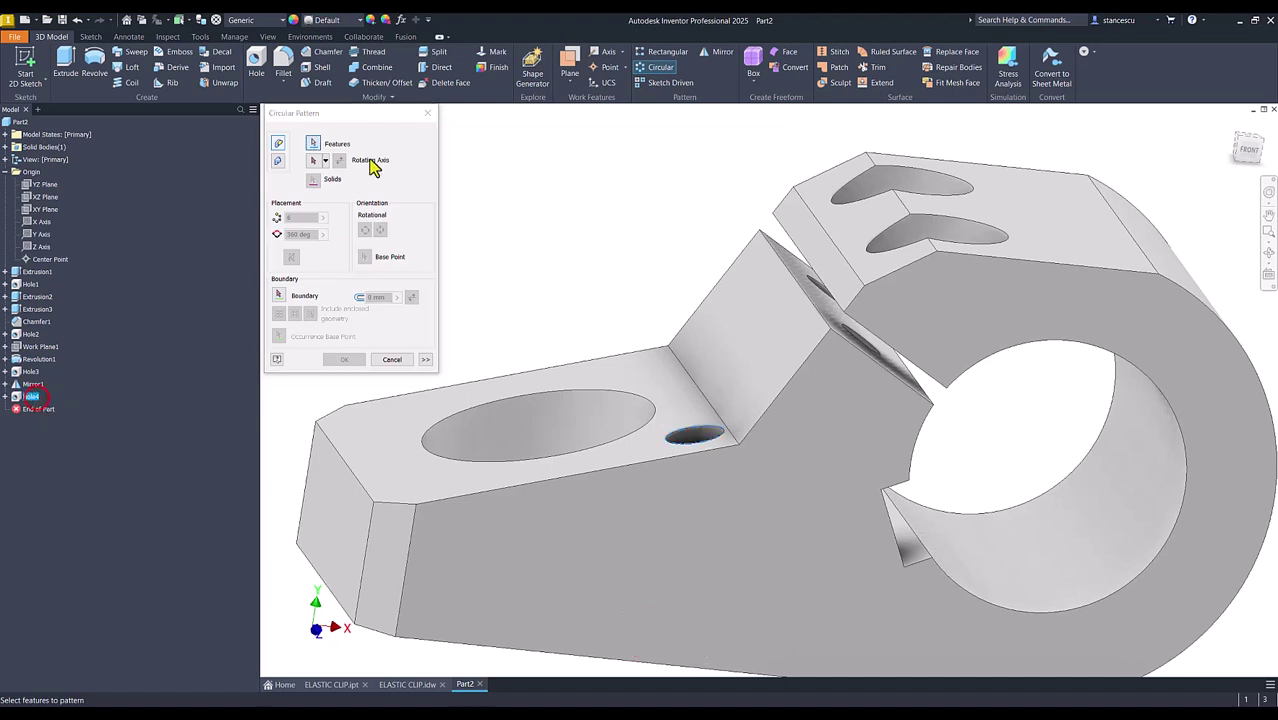
left_click(315, 162)
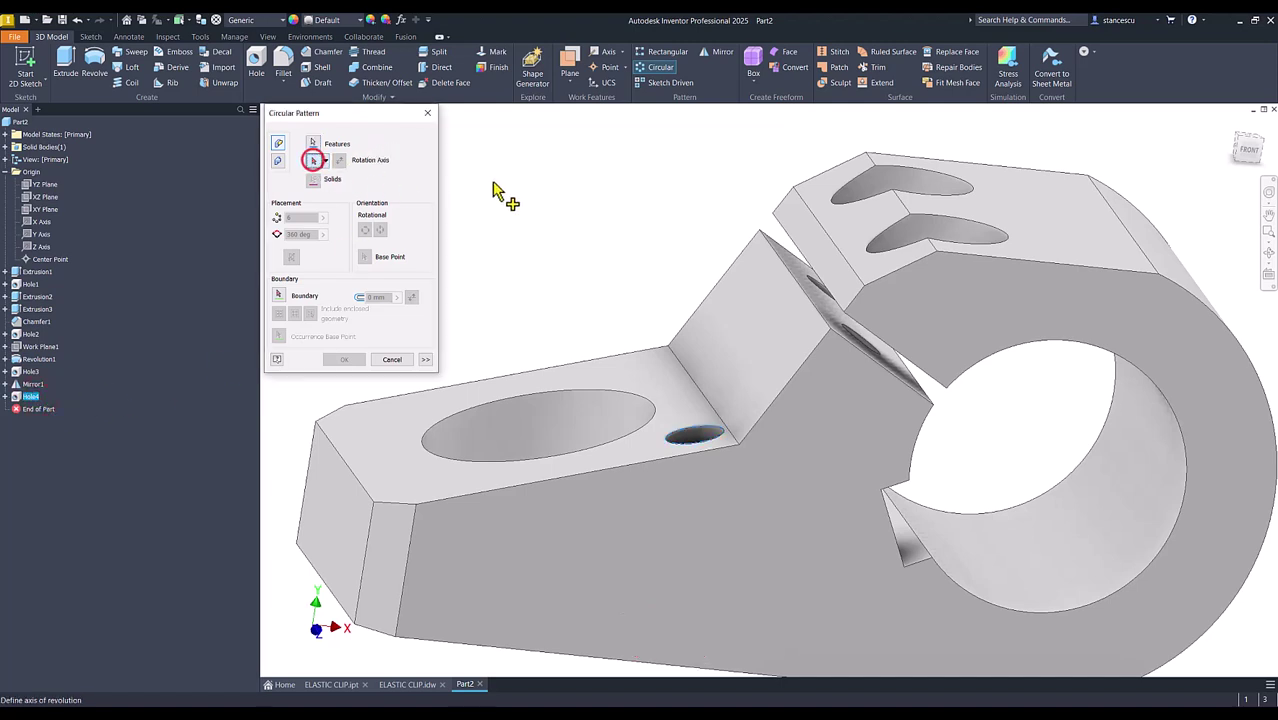
left_click(558, 418)
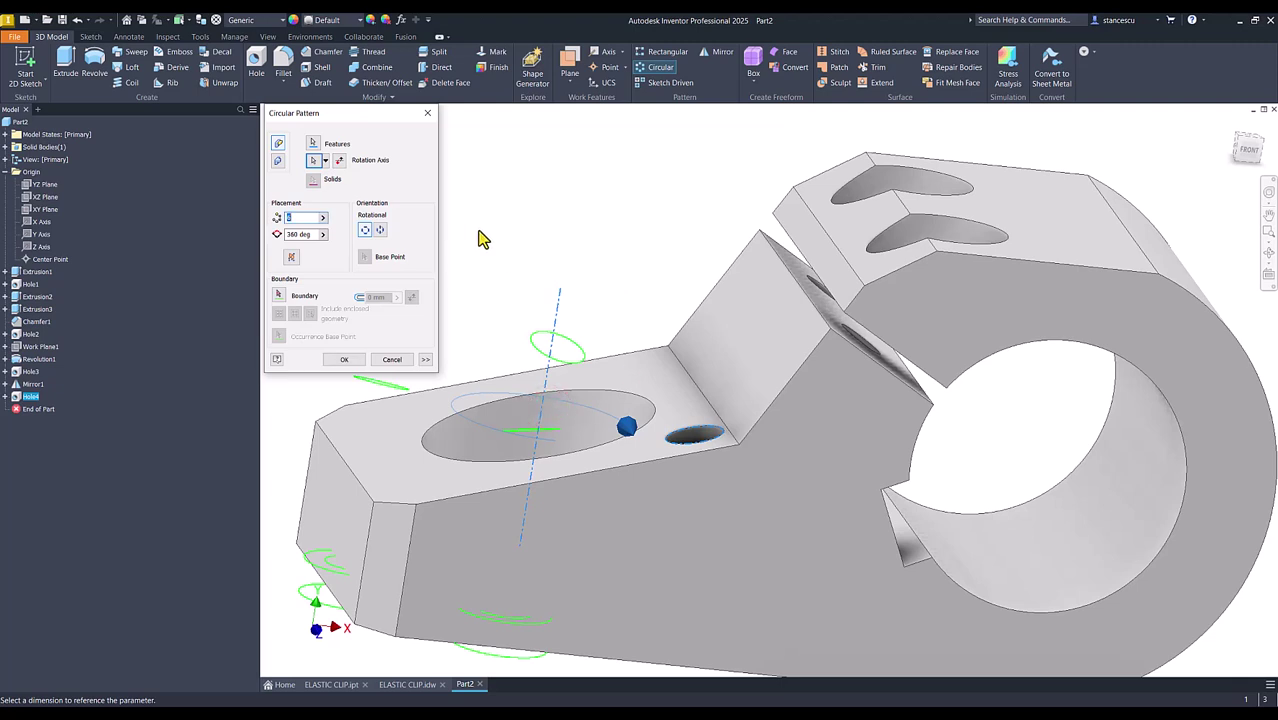
type("4")
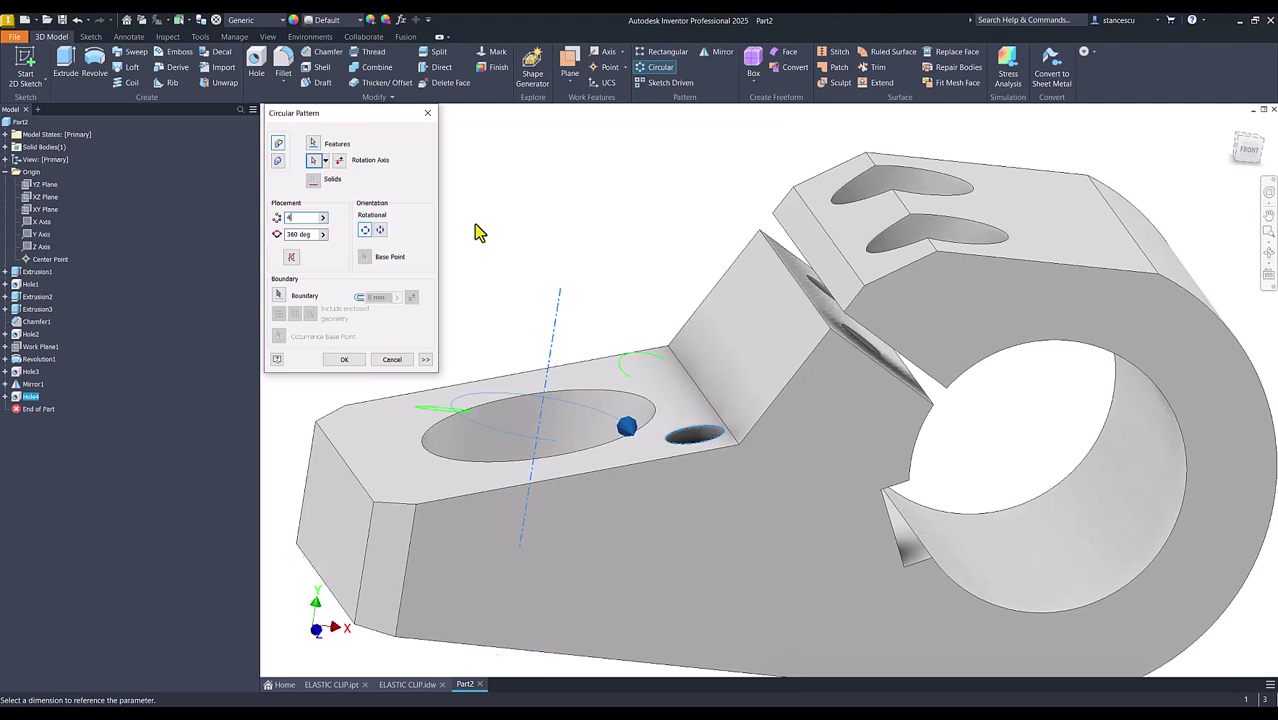
left_click(341, 362)
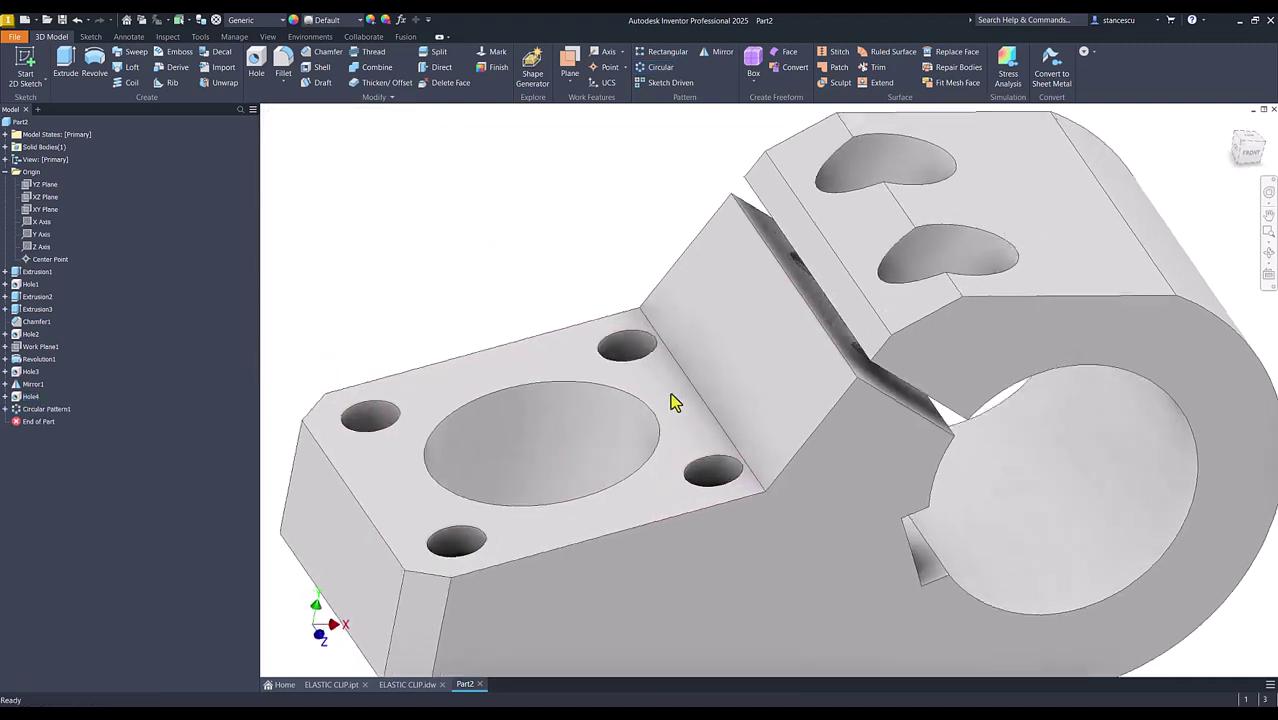
middle_click_drag(677, 402, 613, 289, "shift")
key("F6")
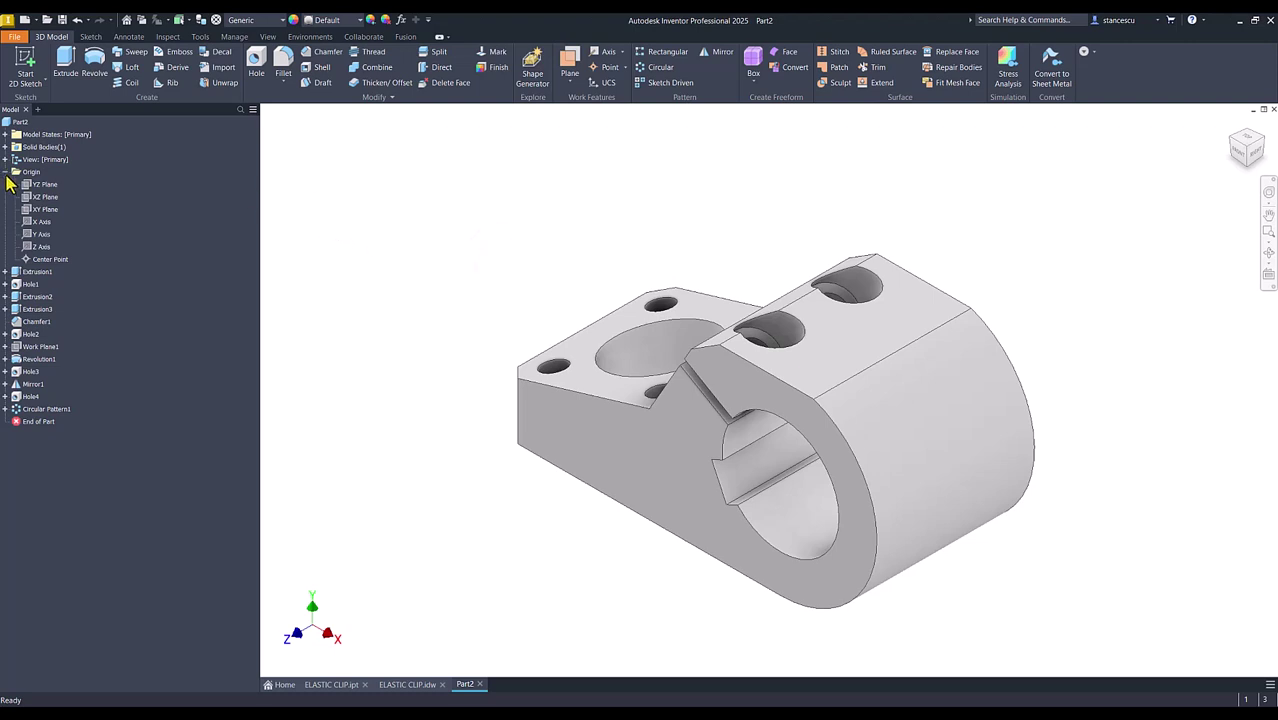
left_click(6, 172)
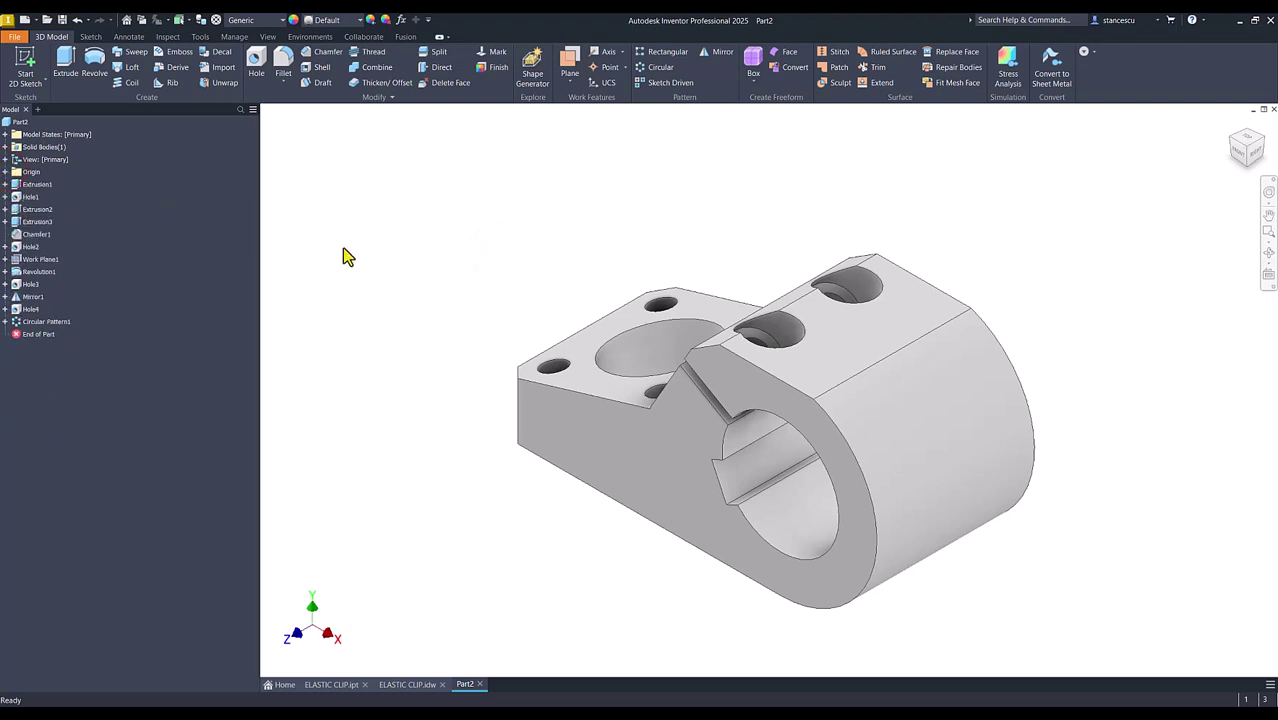
left_click(412, 251)
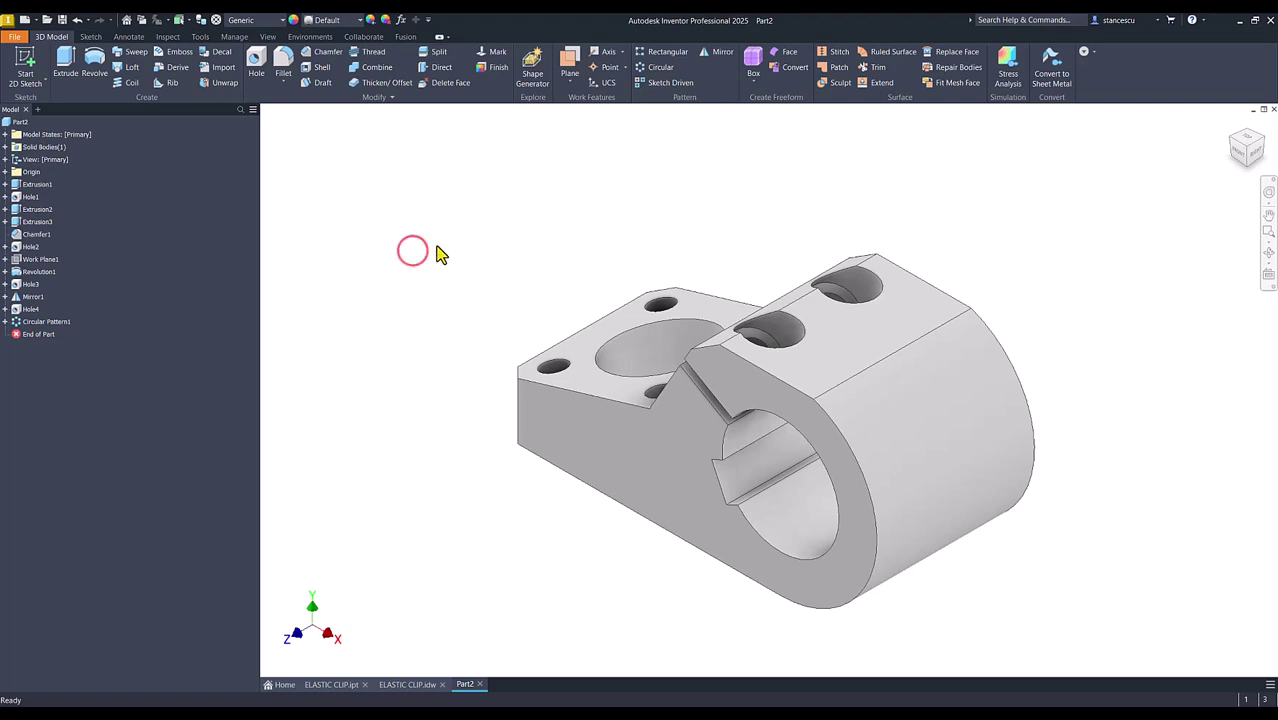
Step: Update the part's physical properties in its iProperties and copy the volume value
left_click(18, 121)
right_click(18, 121)
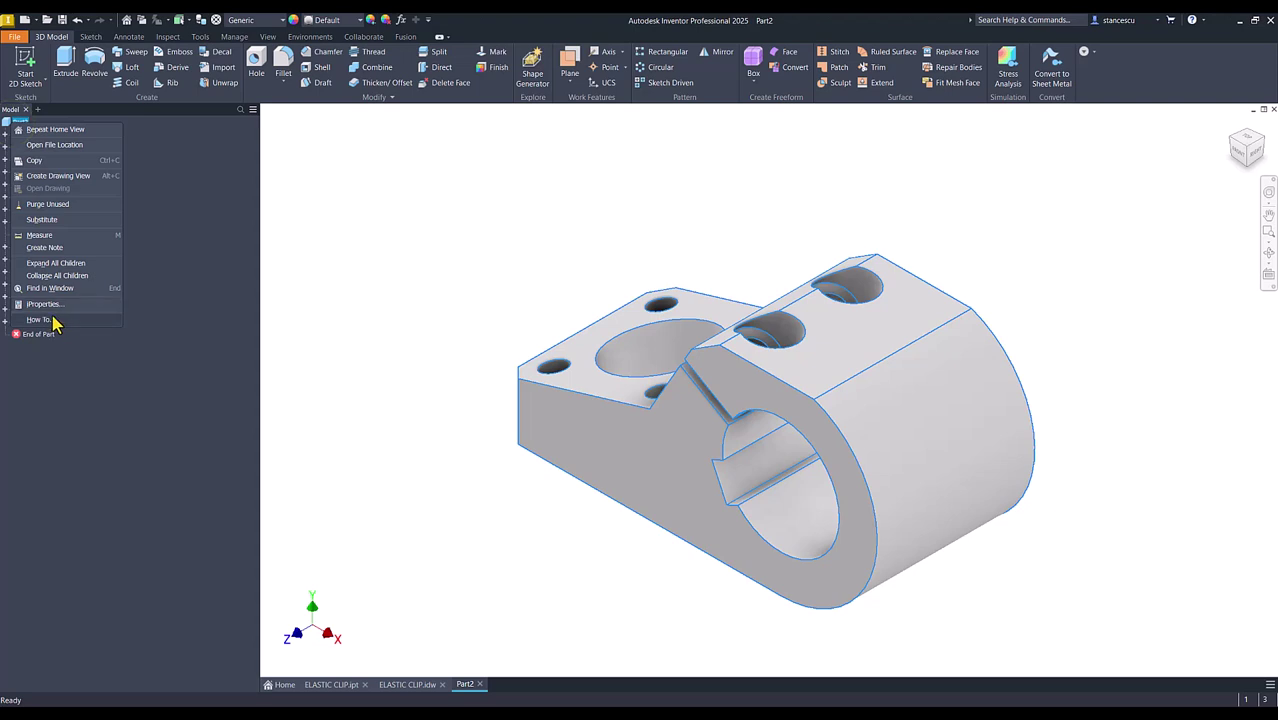
left_click(50, 305)
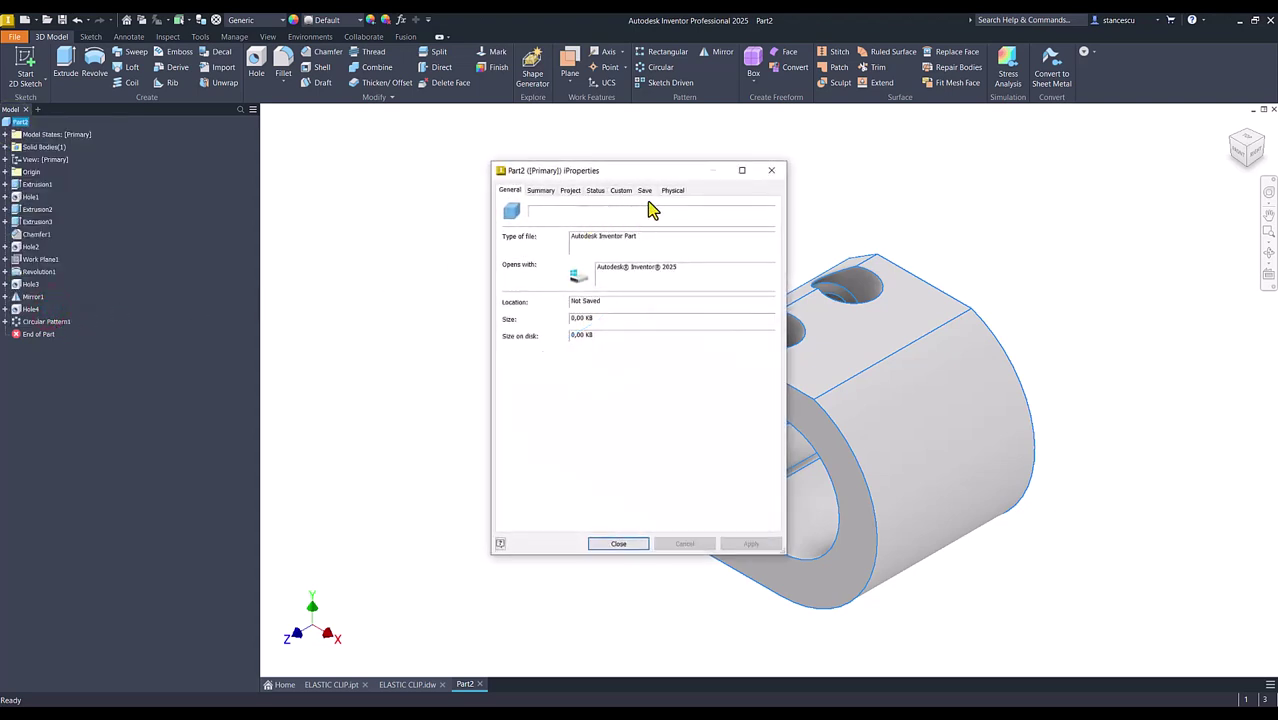
left_click(672, 190)
left_click(727, 218)
double_click(606, 372)
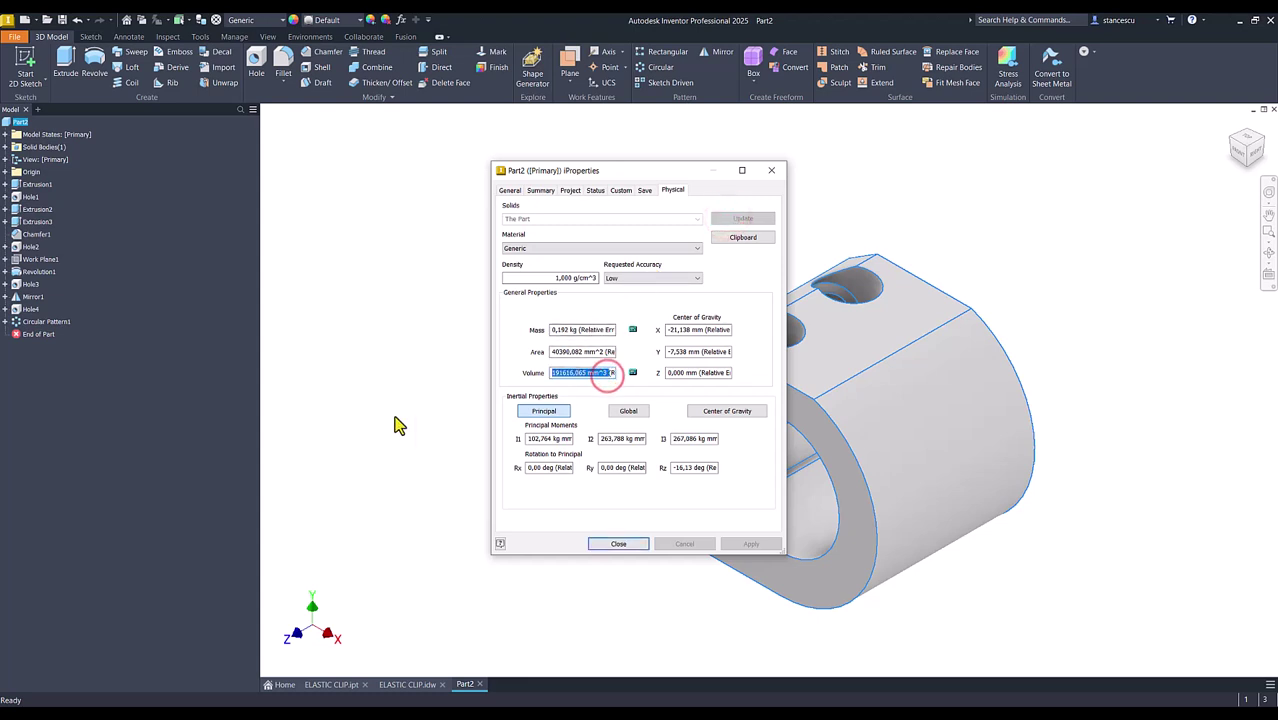
key("ctrl+c")
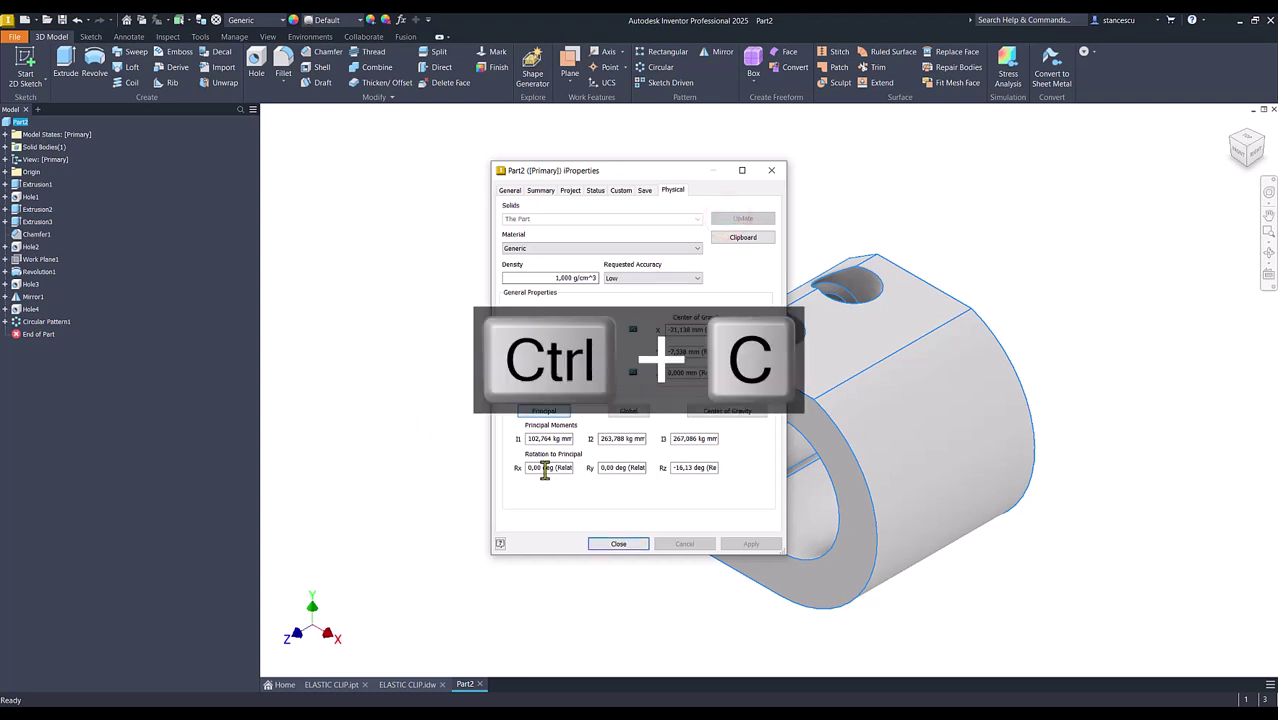
left_click(618, 545)
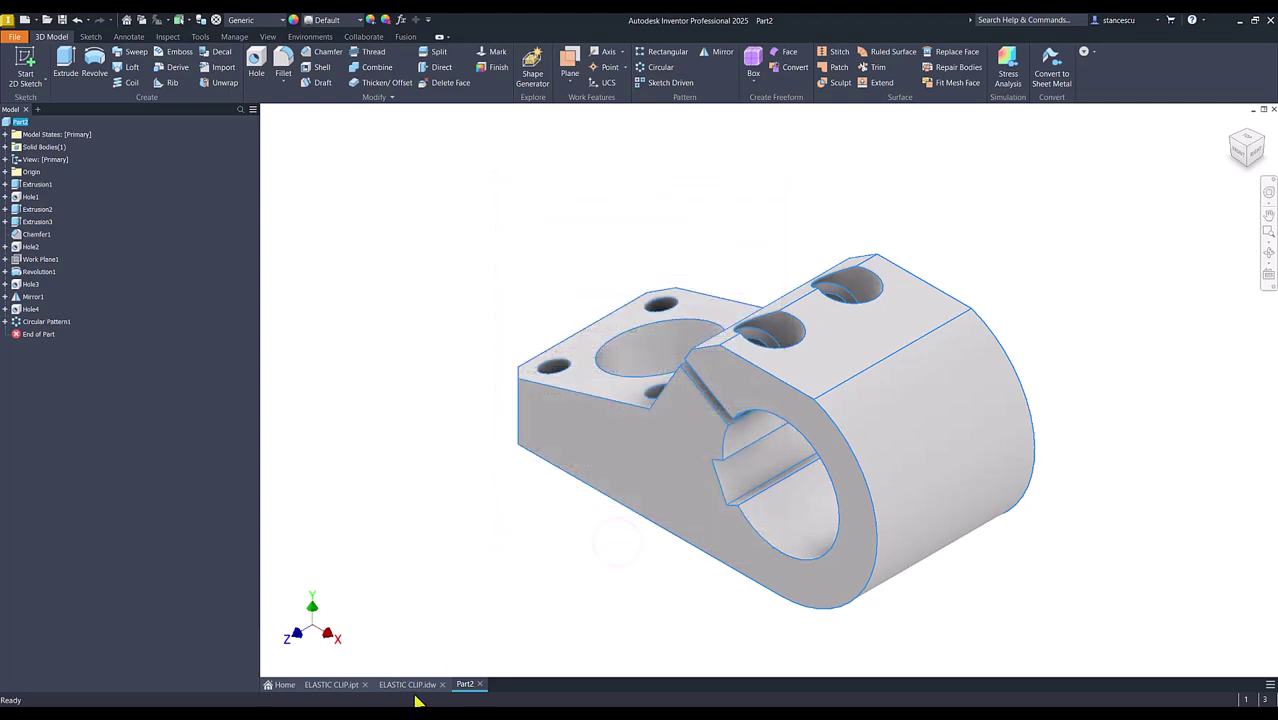
Step: Compare the copied volume with the ELASTIC CLIP.idw volume note by pasting it beneath the note text, and discard the text edit
left_click(416, 688)
left_click(1104, 583)
double_click(1140, 584)
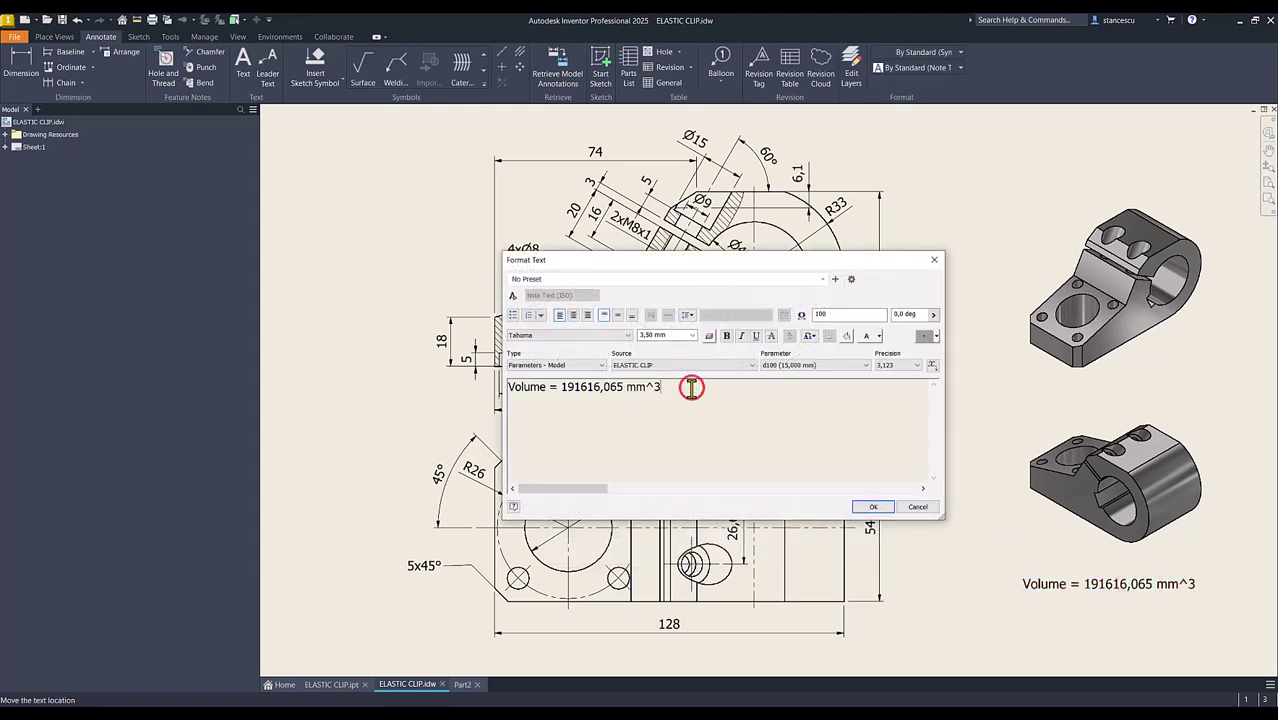
key("Return")
key("ctrl+v")
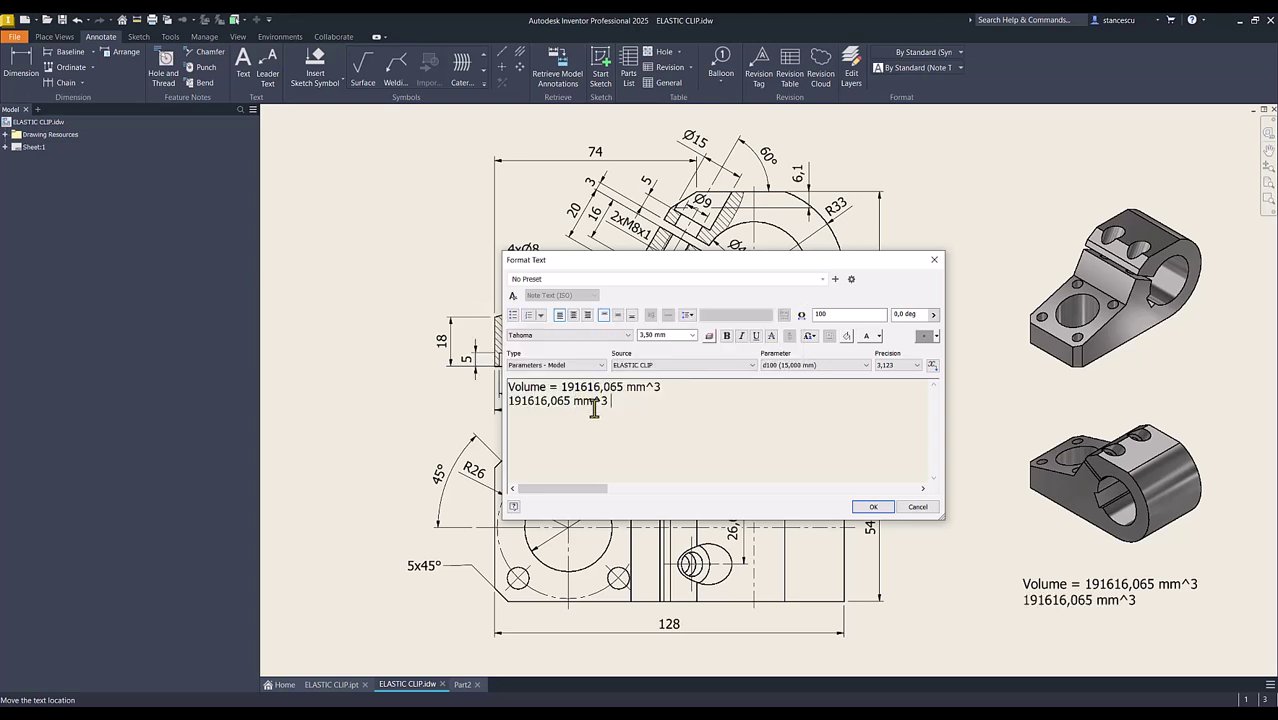
left_click(918, 507)
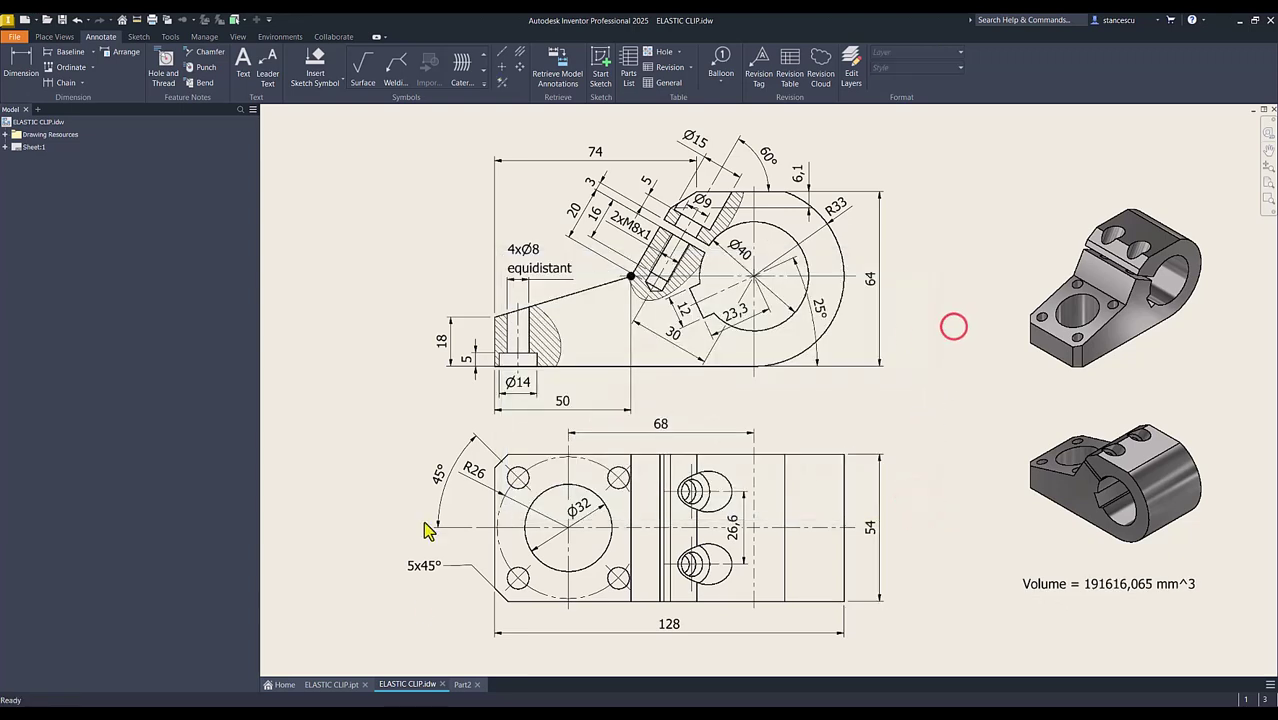
Step: Return to the Part2 model and assign it the Steel, Carbon material
left_click(465, 684)
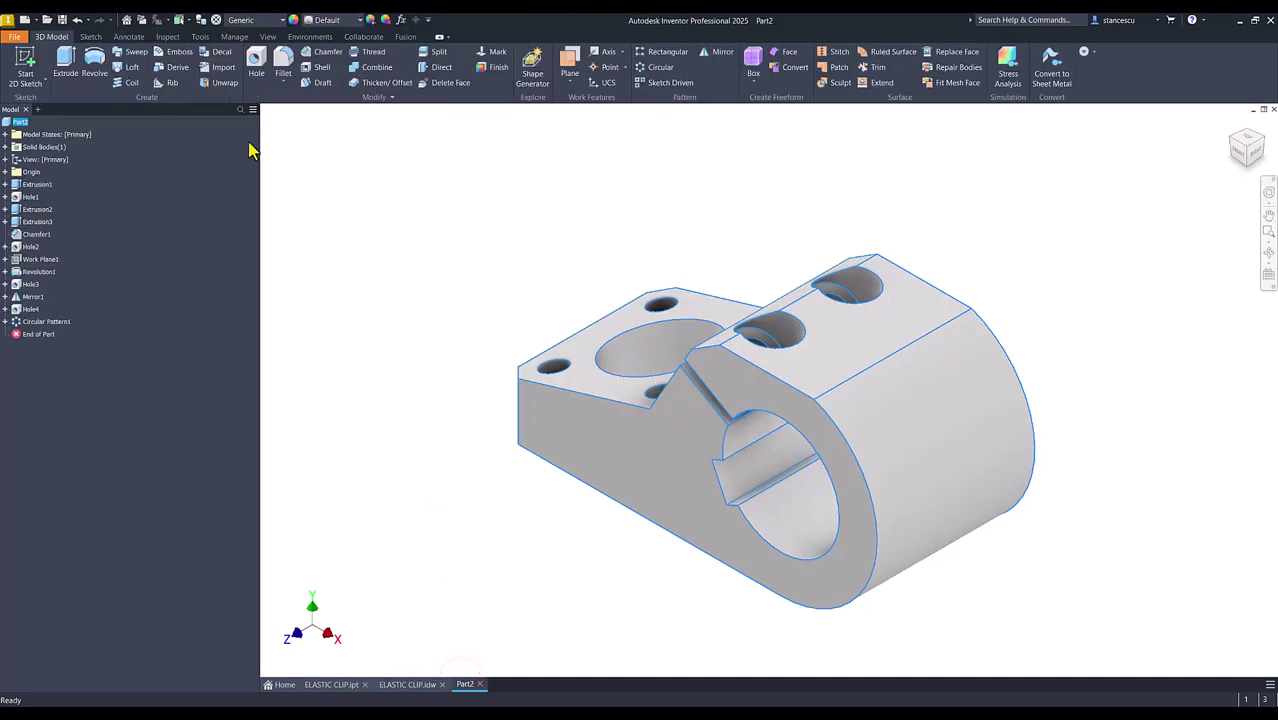
left_click(253, 21)
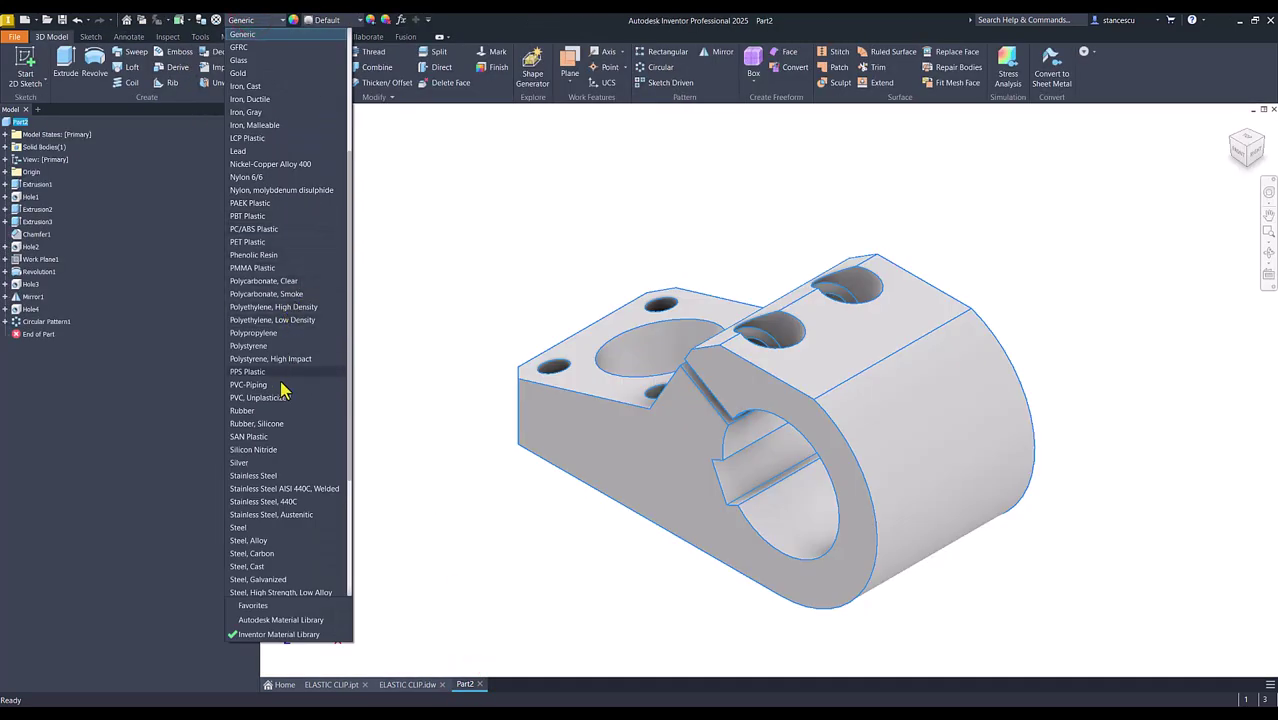
left_click(262, 554)
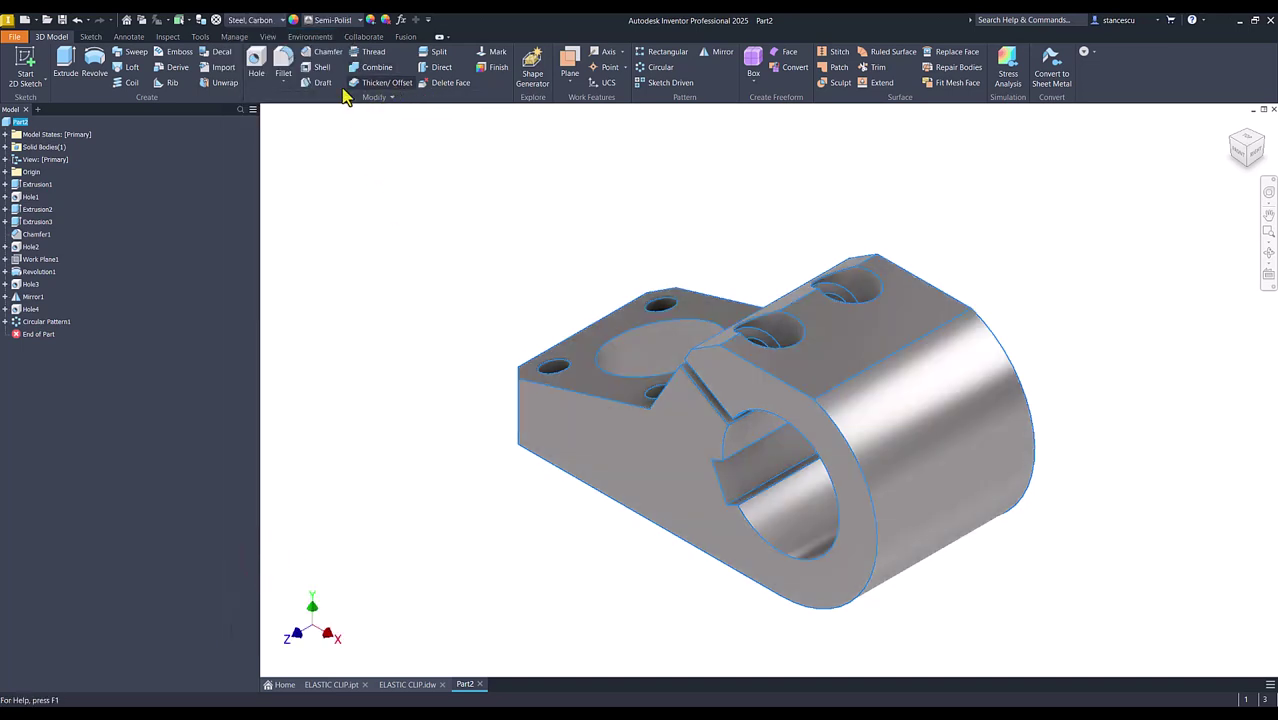
Step: Set the lighting style to Default Lights, deselect the part and show it in the home view
left_click(268, 37)
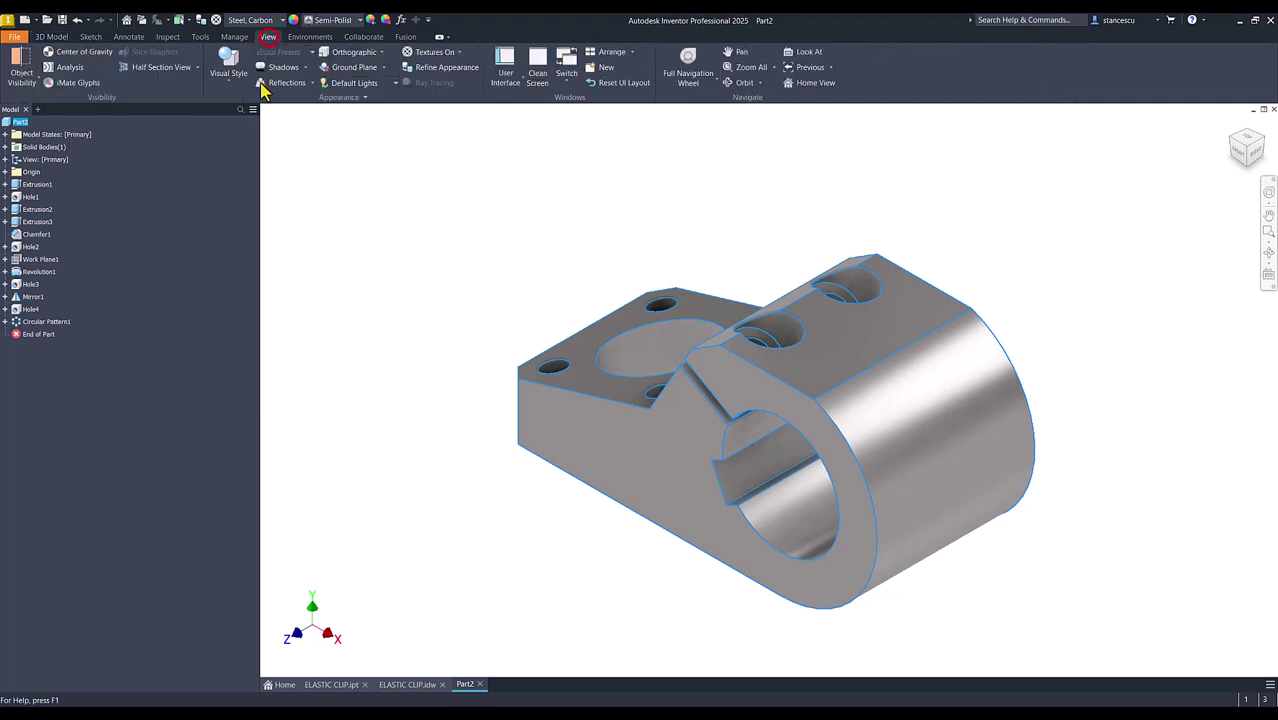
left_click(368, 83)
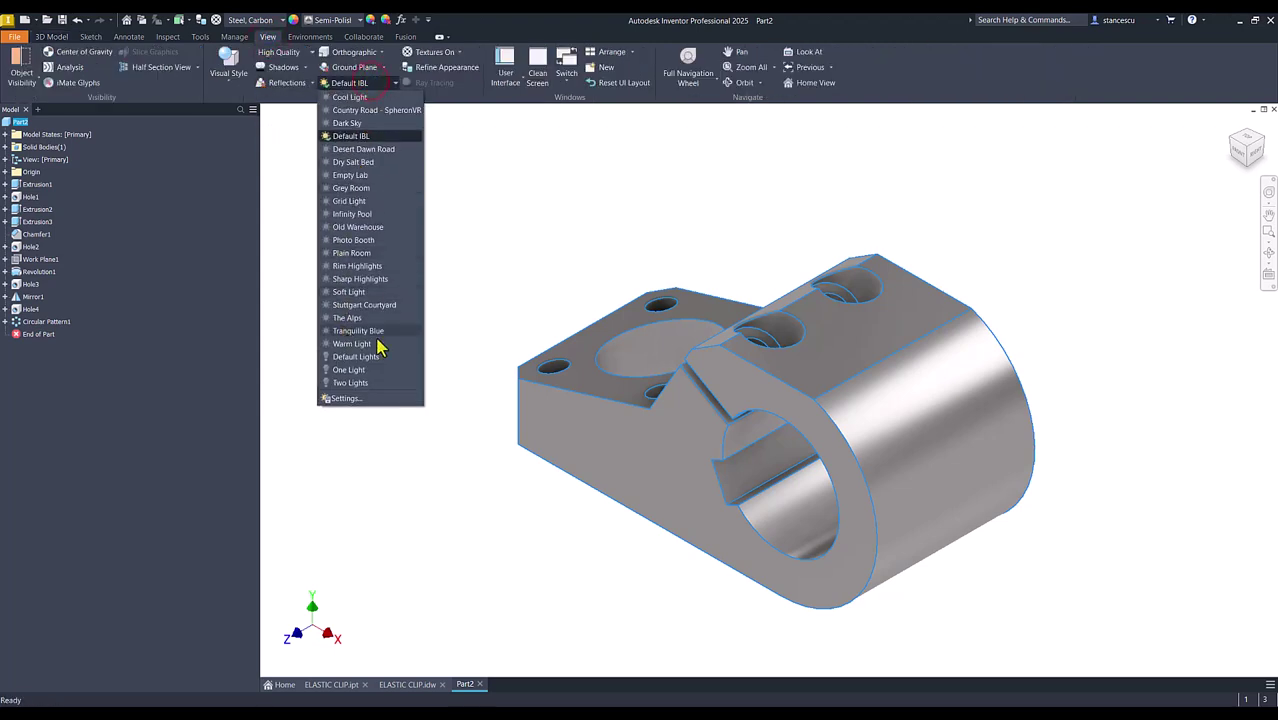
left_click(368, 357)
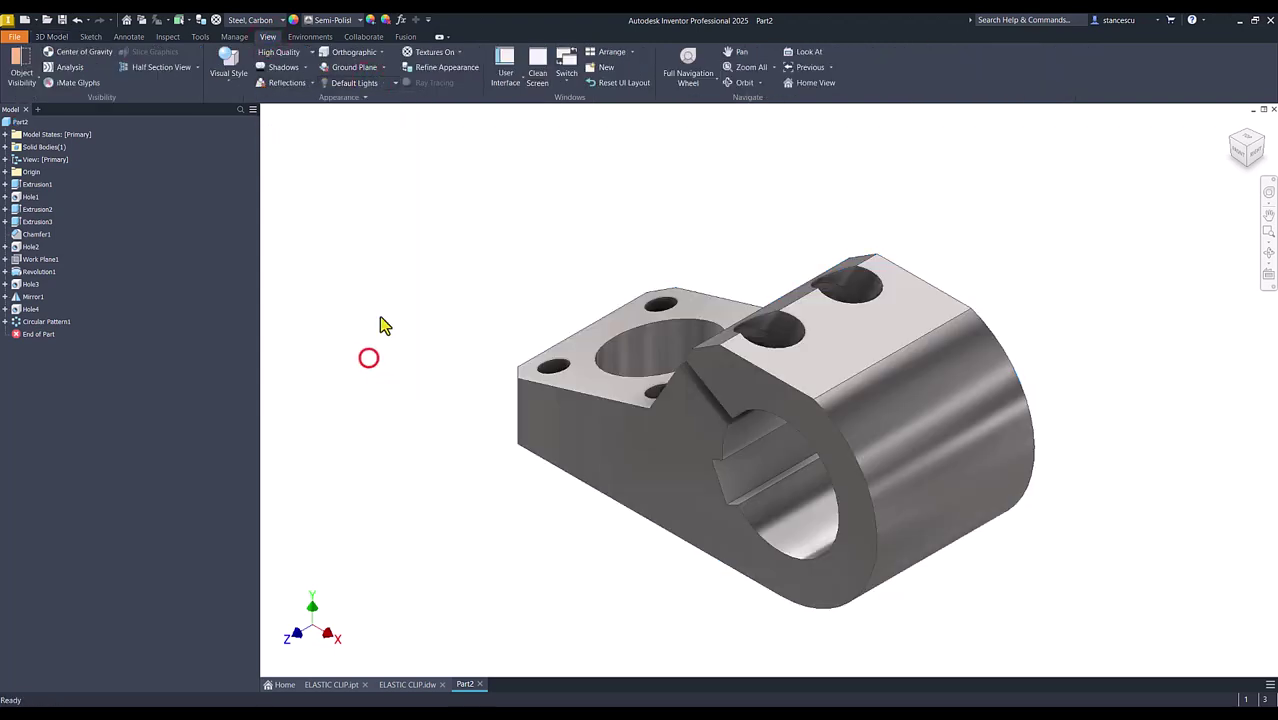
left_click(412, 263)
key("F6")
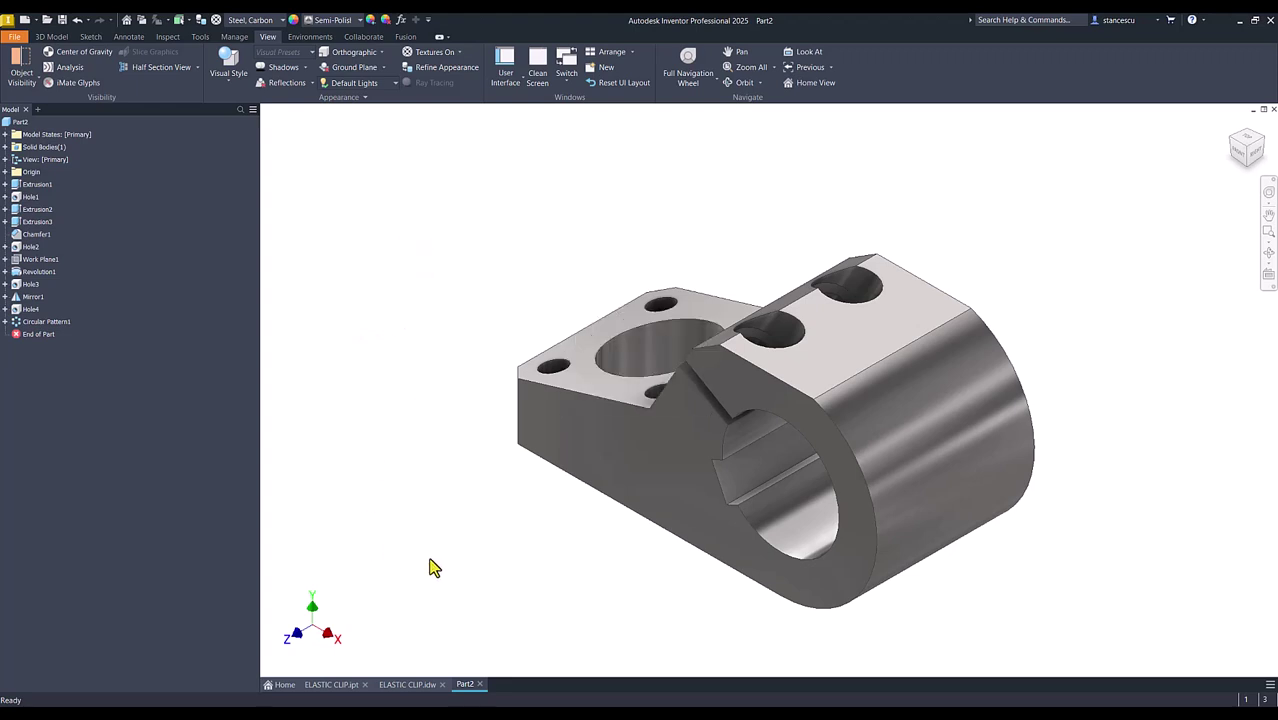
Step: Compare the finished part with the reference model ELASTIC CLIP.ipt by alternating between the two documents, ending on Part2
left_click(328, 689)
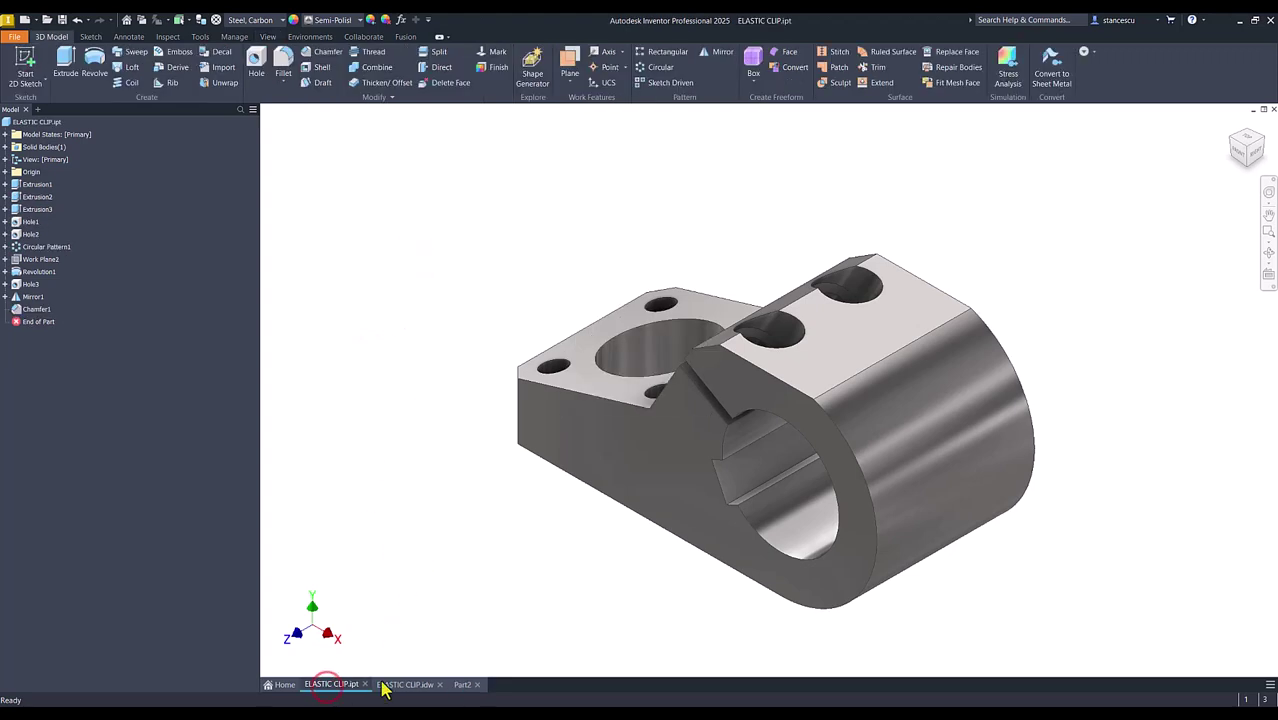
left_click(461, 686)
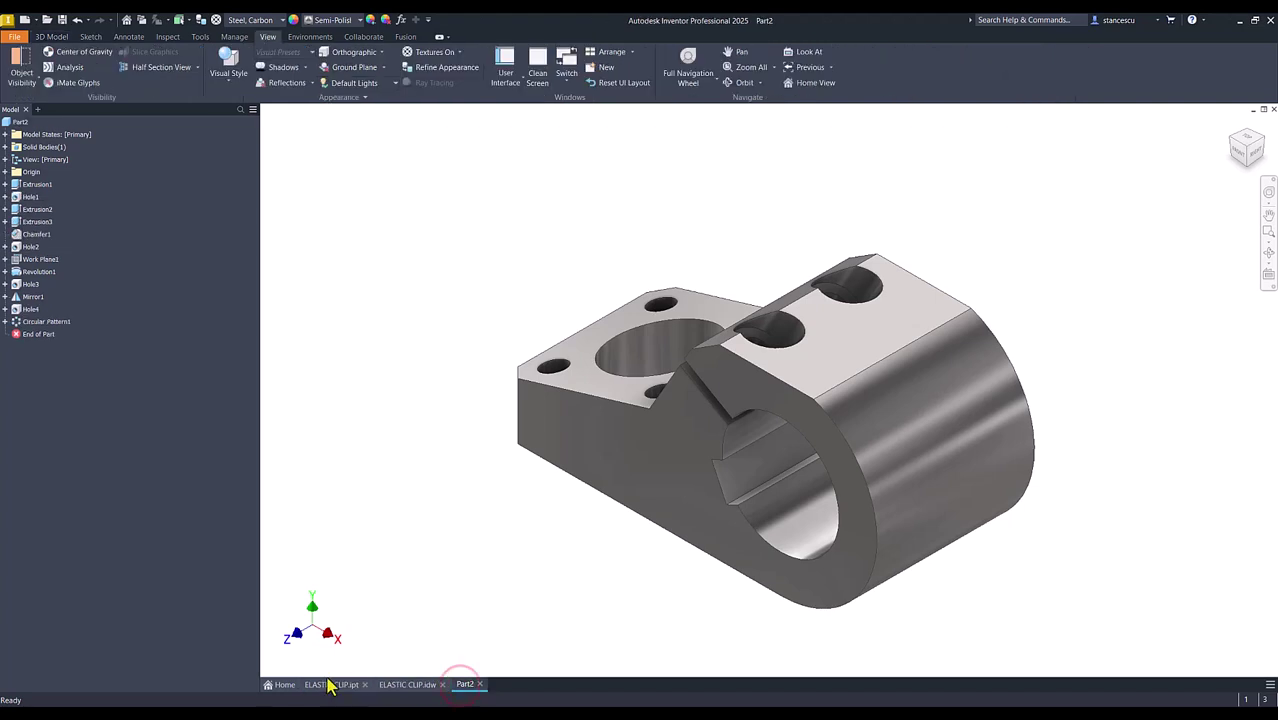
left_click(322, 685)
left_click(463, 686)
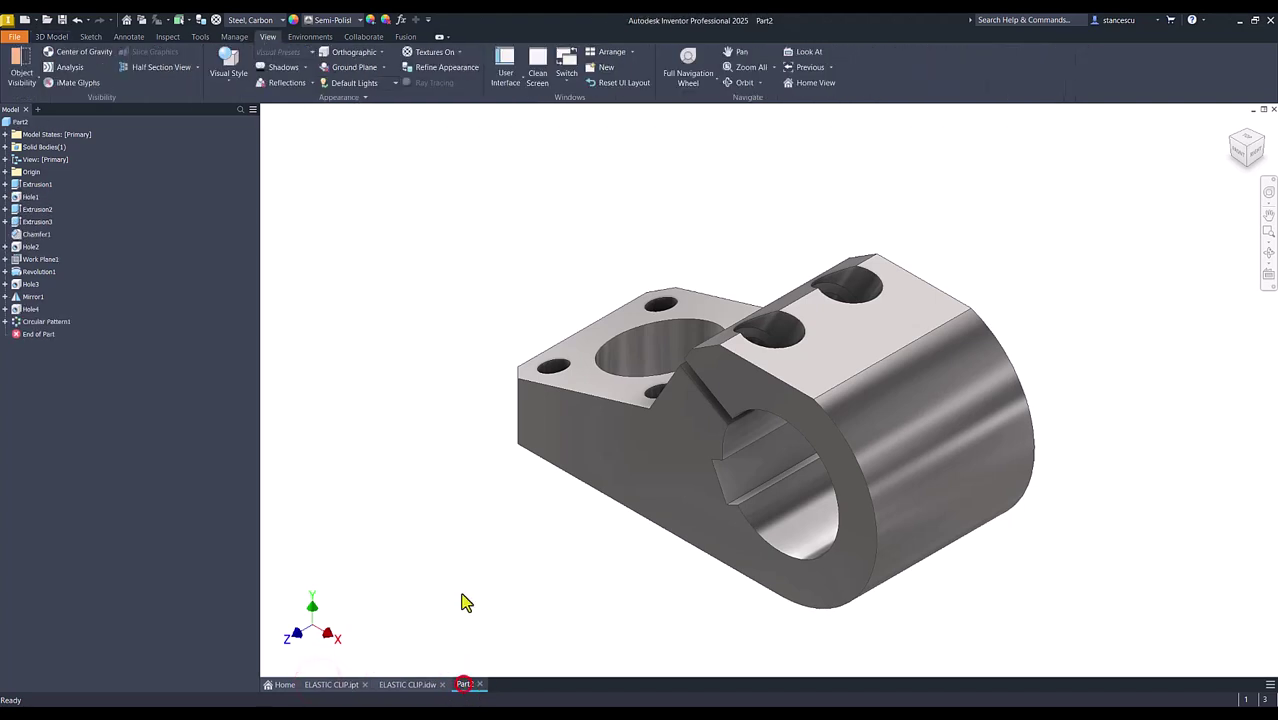
left_click(456, 502)
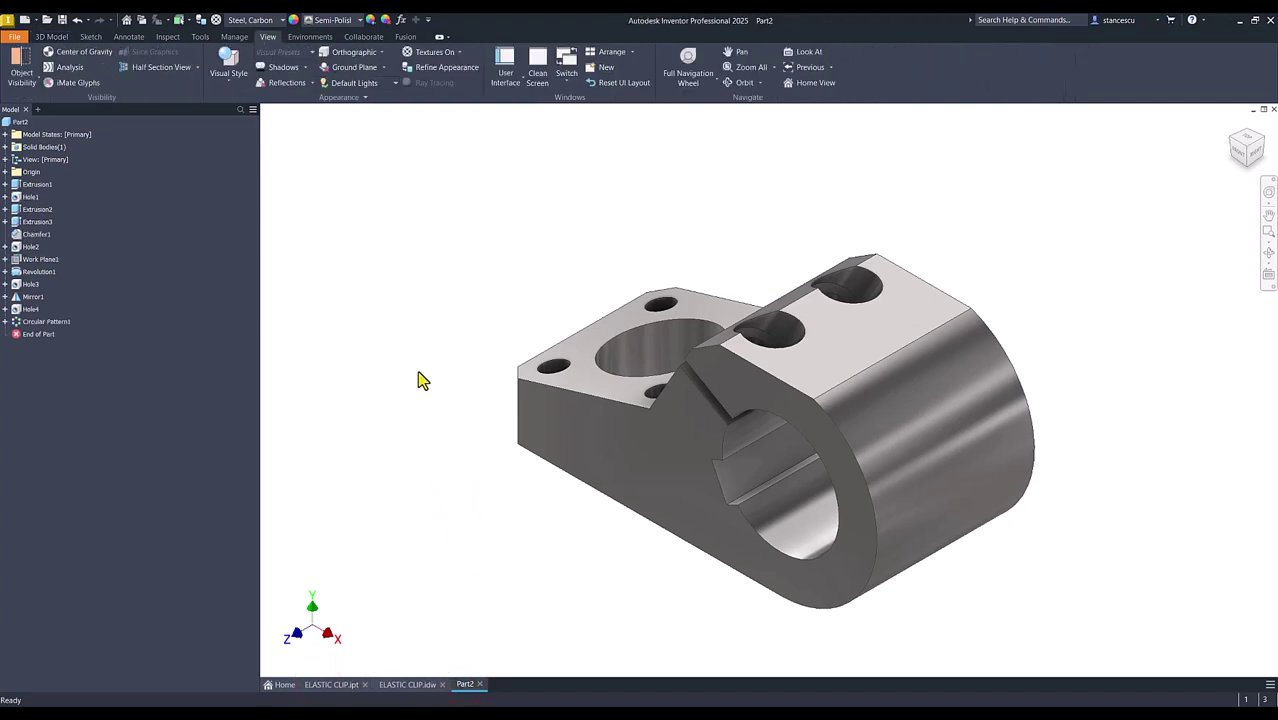